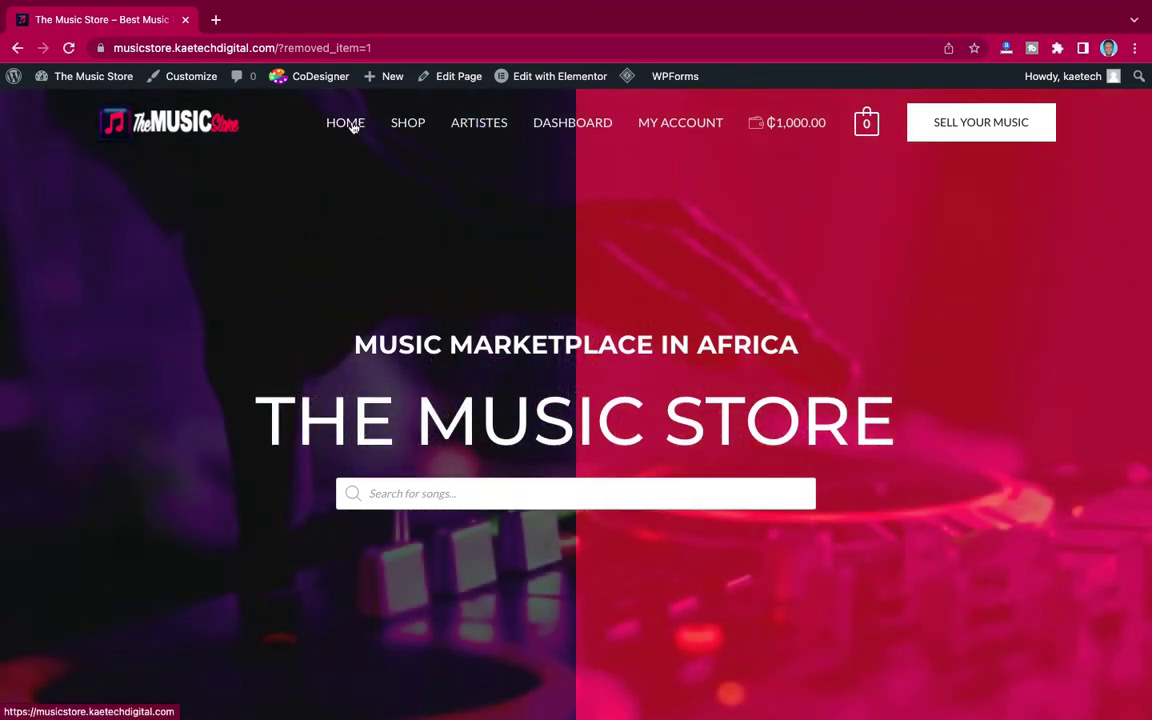
Step: Add Wizkid - Essence ft. Tems (₵20.00) from New Music to the cart
{"action": "left_click", "coordinate": [352, 125]}
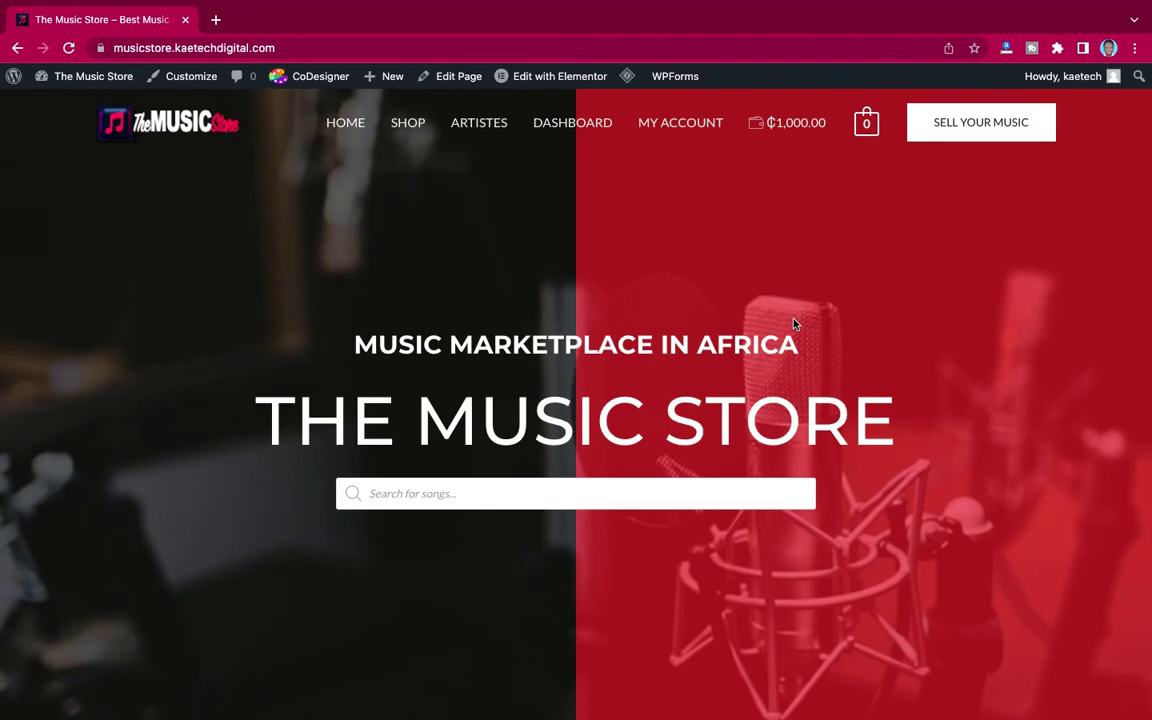
{"action": "scroll", "coordinate": [795, 323], "scroll_direction": "down", "scroll_amount": 5}
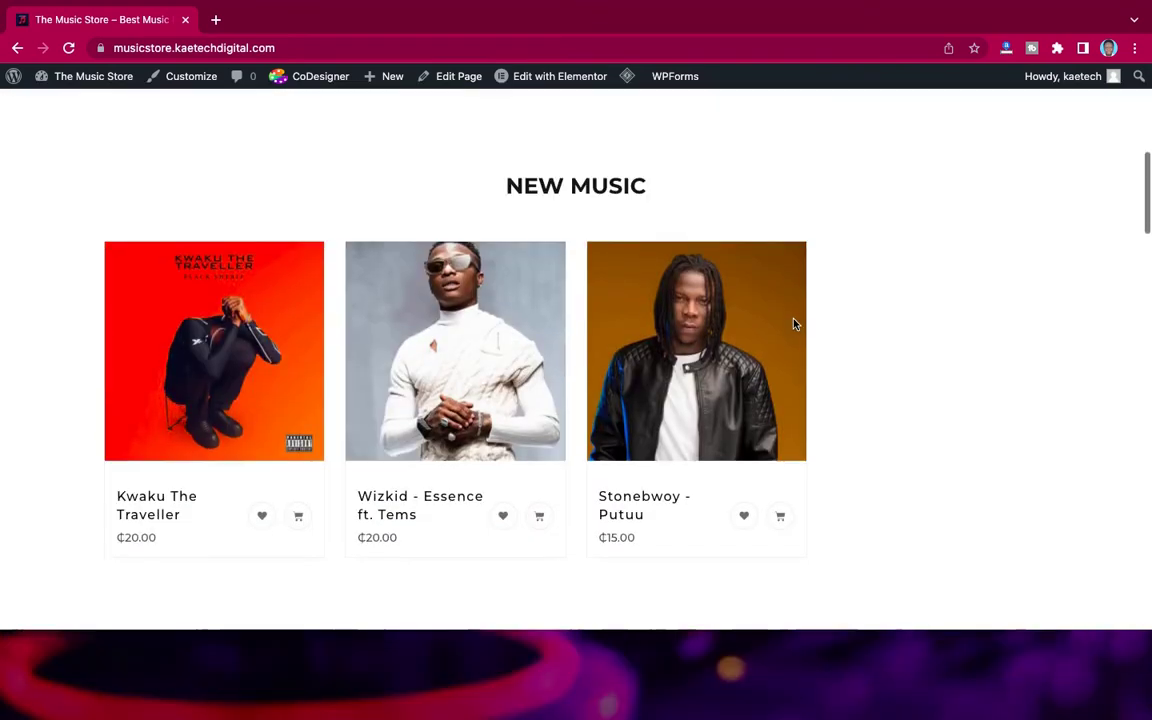
{"action": "scroll", "coordinate": [795, 323], "scroll_direction": "up", "scroll_amount": 5}
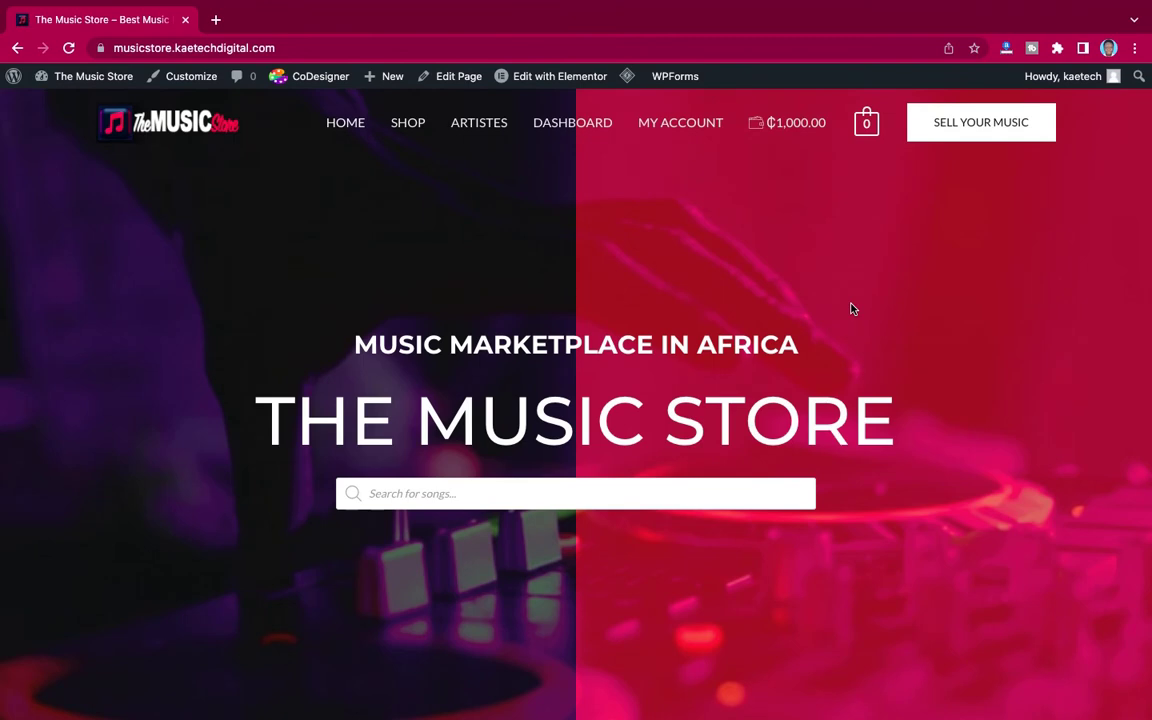
{"action": "scroll", "coordinate": [852, 308], "scroll_direction": "down", "scroll_amount": 10}
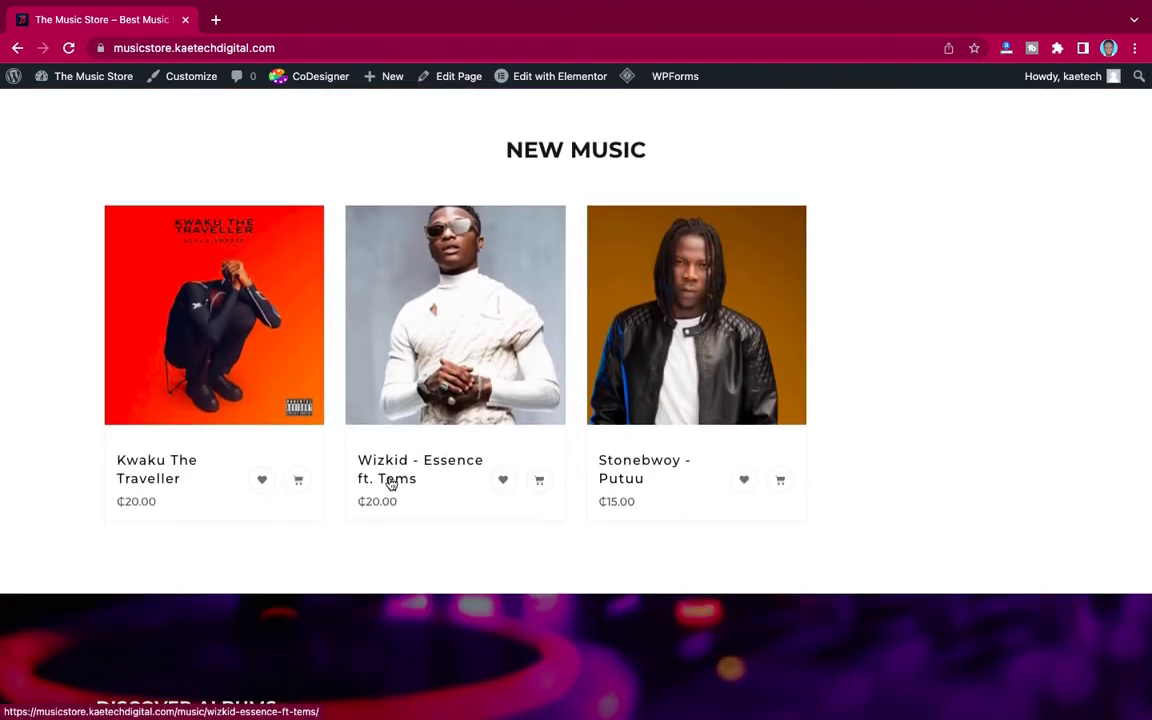
{"action": "left_click", "coordinate": [539, 481]}
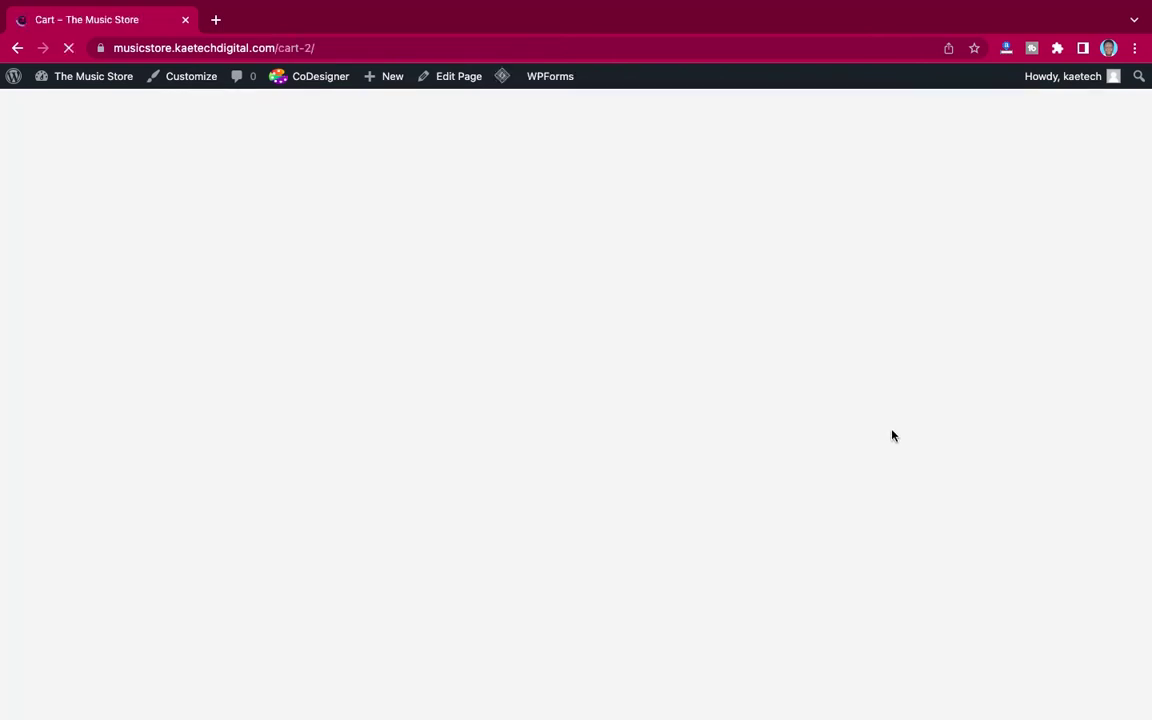
{"action": "scroll", "coordinate": [893, 435], "scroll_direction": "down", "scroll_amount": 5}
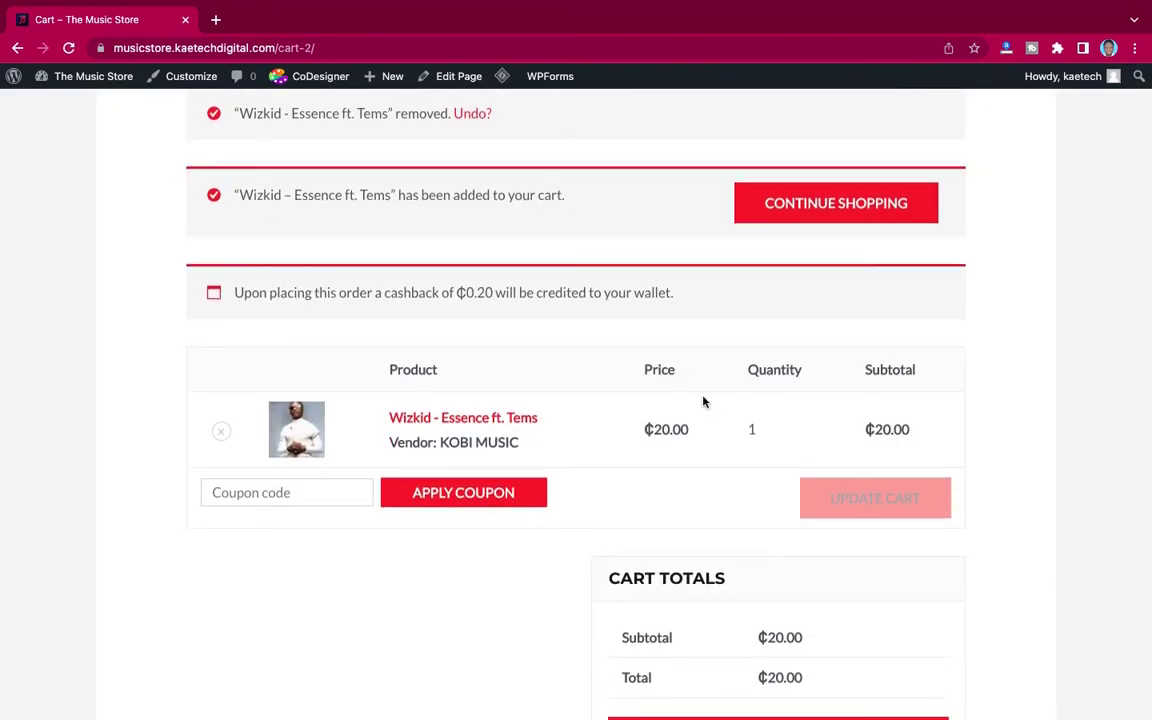
{"action": "scroll", "coordinate": [712, 413], "scroll_direction": "down", "scroll_amount": 3}
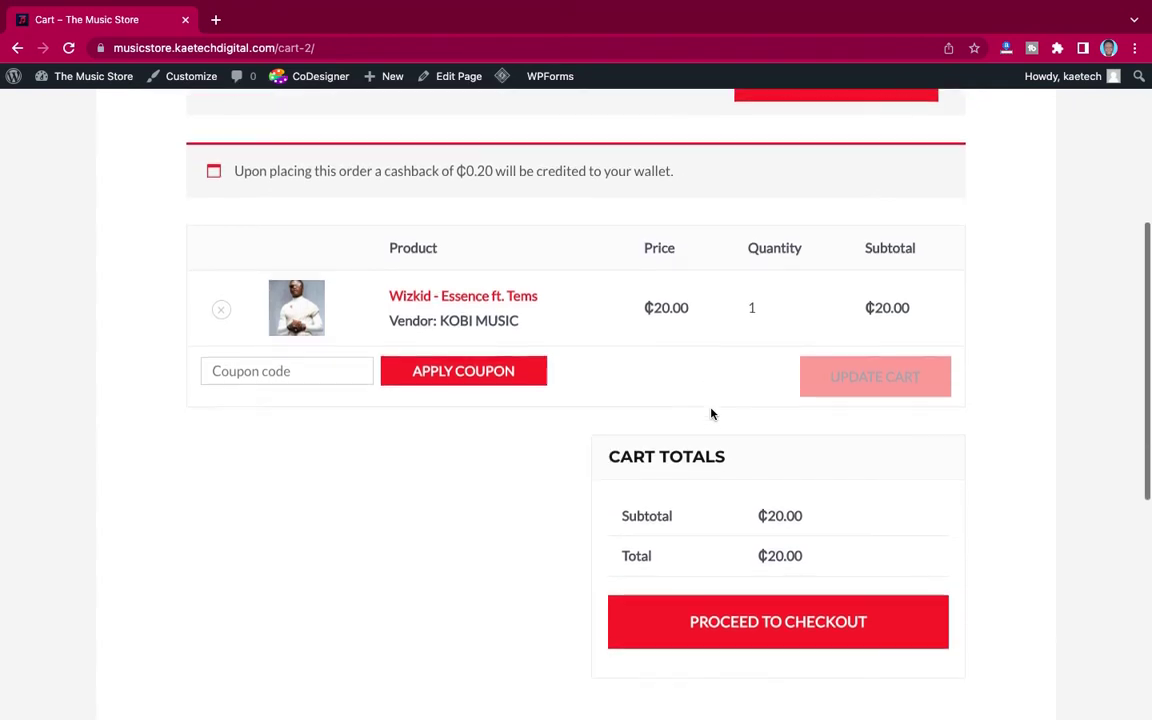
Step: Go to checkout and choose Wallet as the payment method
{"action": "left_click", "coordinate": [788, 630]}
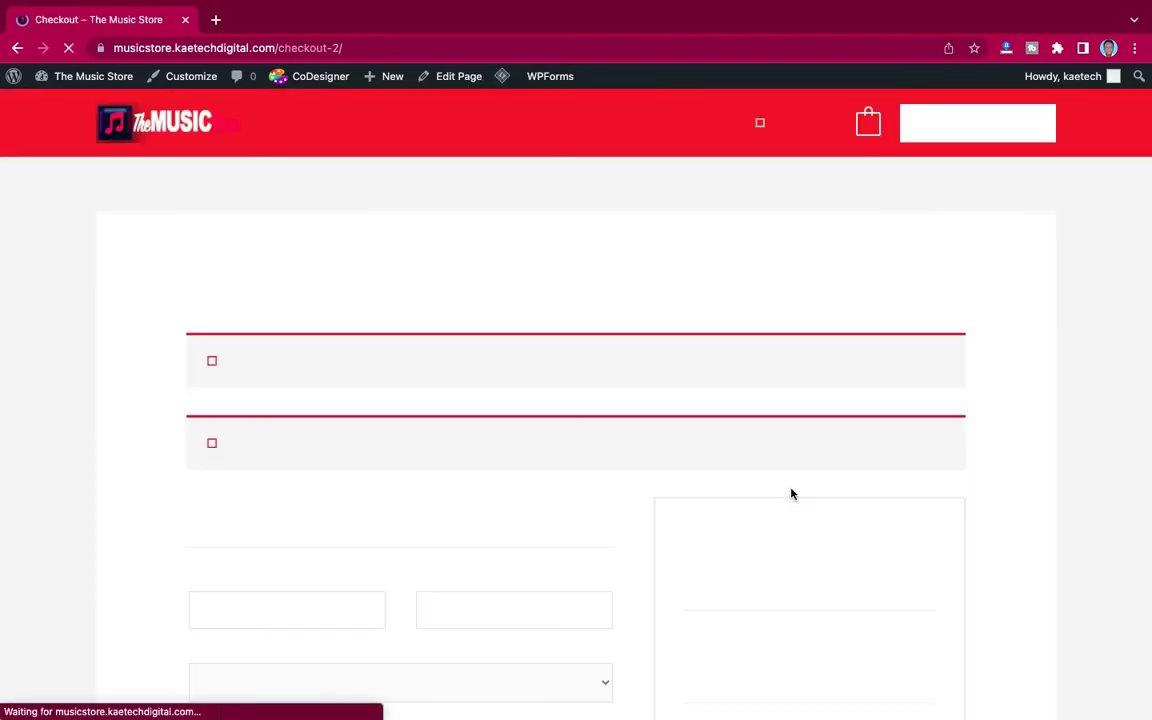
{"action": "scroll", "coordinate": [791, 493], "scroll_direction": "down", "scroll_amount": 5}
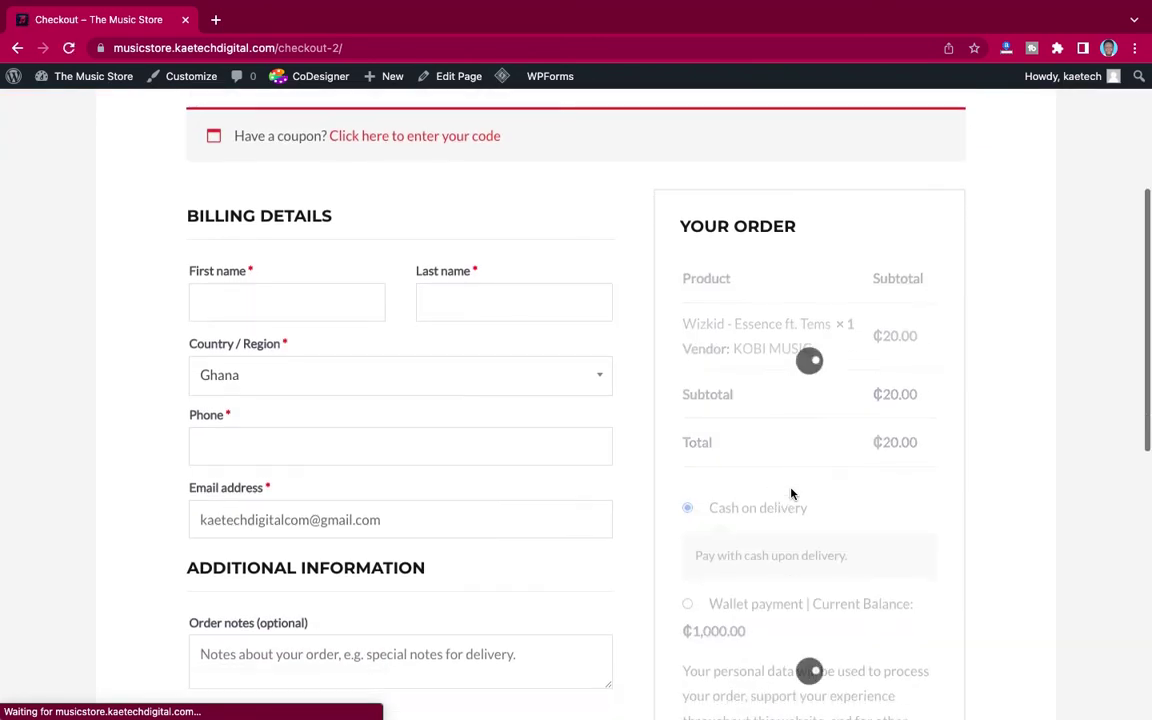
{"action": "scroll", "coordinate": [791, 493], "scroll_direction": "up", "scroll_amount": 1}
{"action": "scroll", "coordinate": [791, 493], "scroll_direction": "down", "scroll_amount": 3}
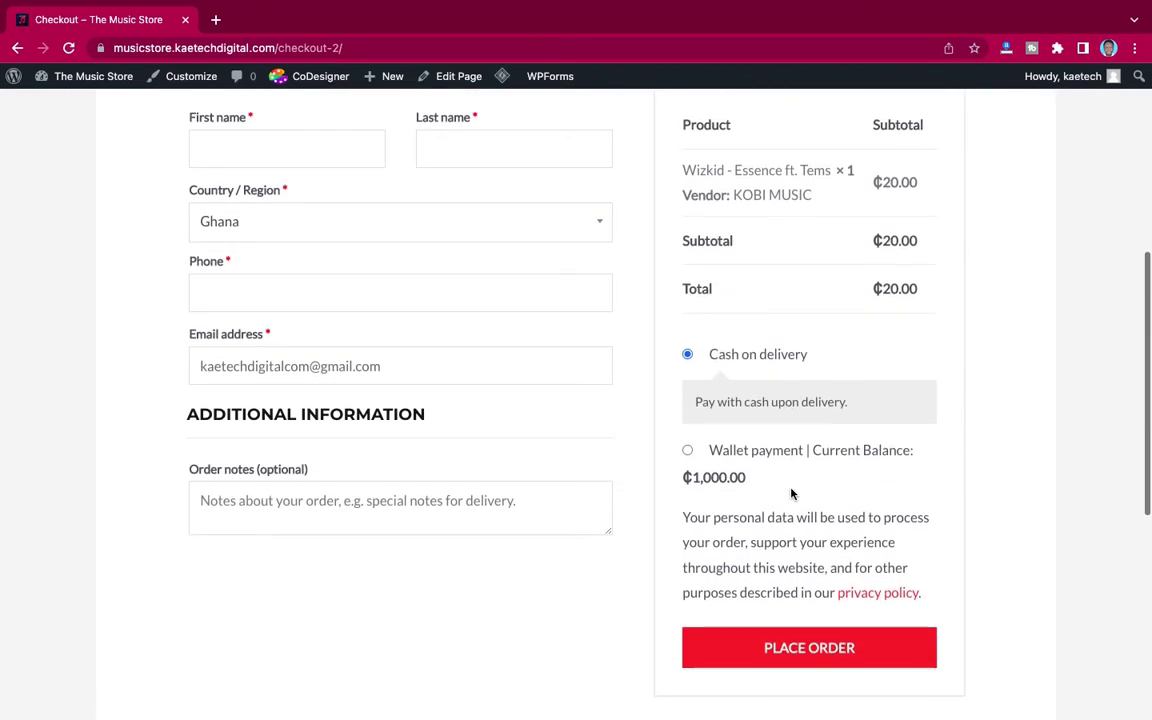
{"action": "scroll", "coordinate": [791, 493], "scroll_direction": "up", "scroll_amount": 1}
{"action": "scroll", "coordinate": [791, 493], "scroll_direction": "up", "scroll_amount": 1}
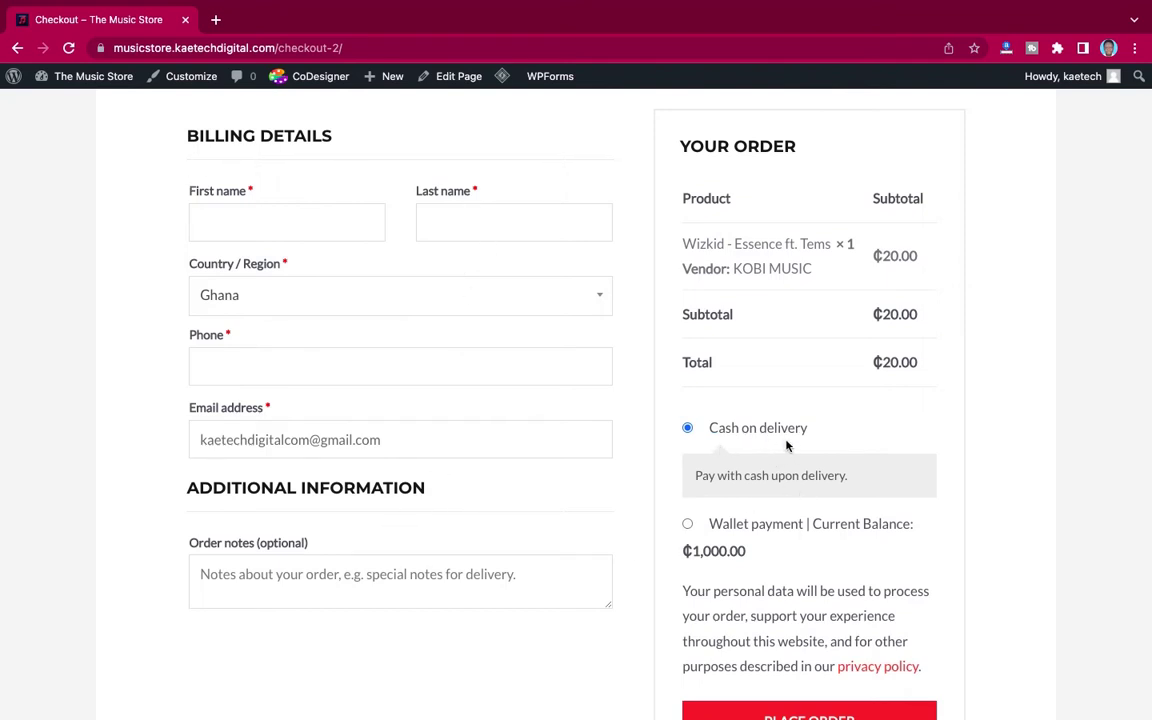
{"action": "scroll", "coordinate": [765, 458], "scroll_direction": "down", "scroll_amount": 2}
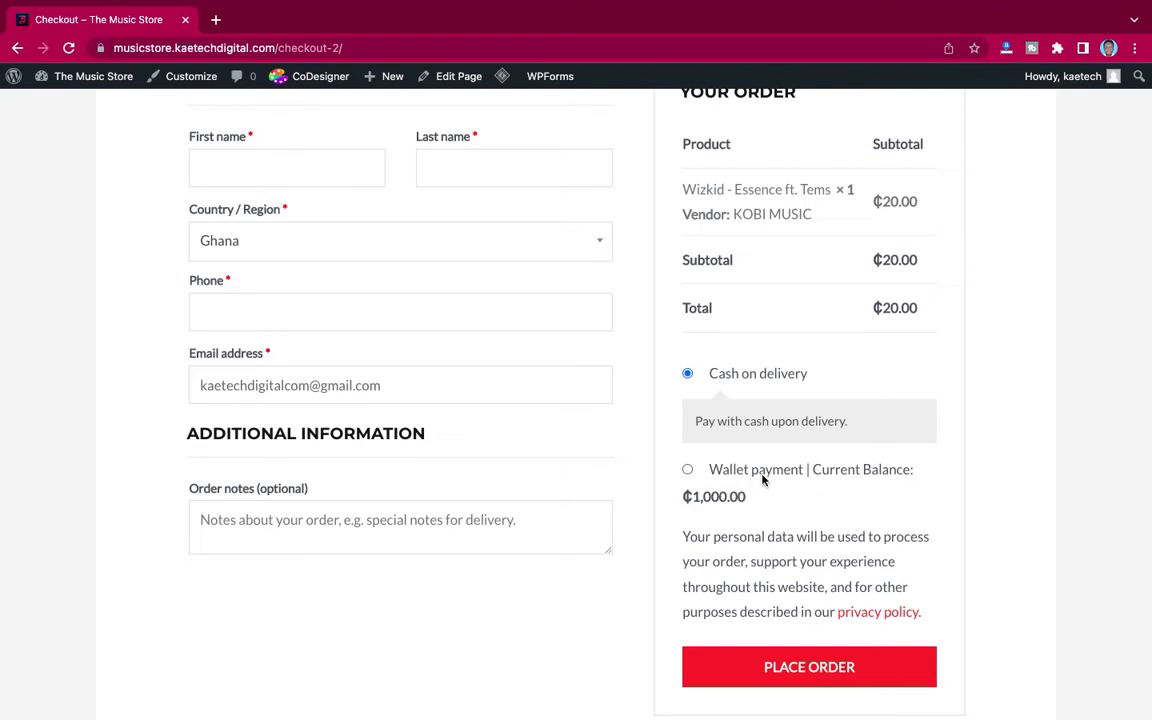
{"action": "left_click", "coordinate": [688, 471]}
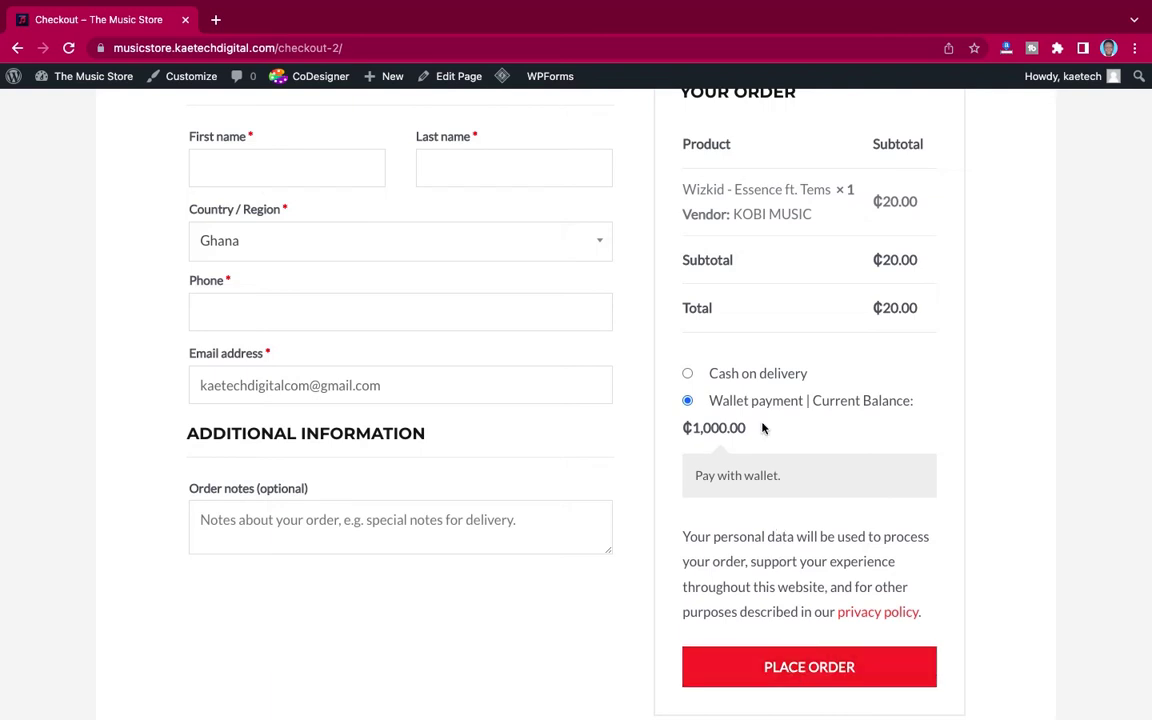
Step: Autofill the billing details from a saved address and place the ₵20.00 order
{"action": "scroll", "coordinate": [762, 428], "scroll_direction": "up", "scroll_amount": 2}
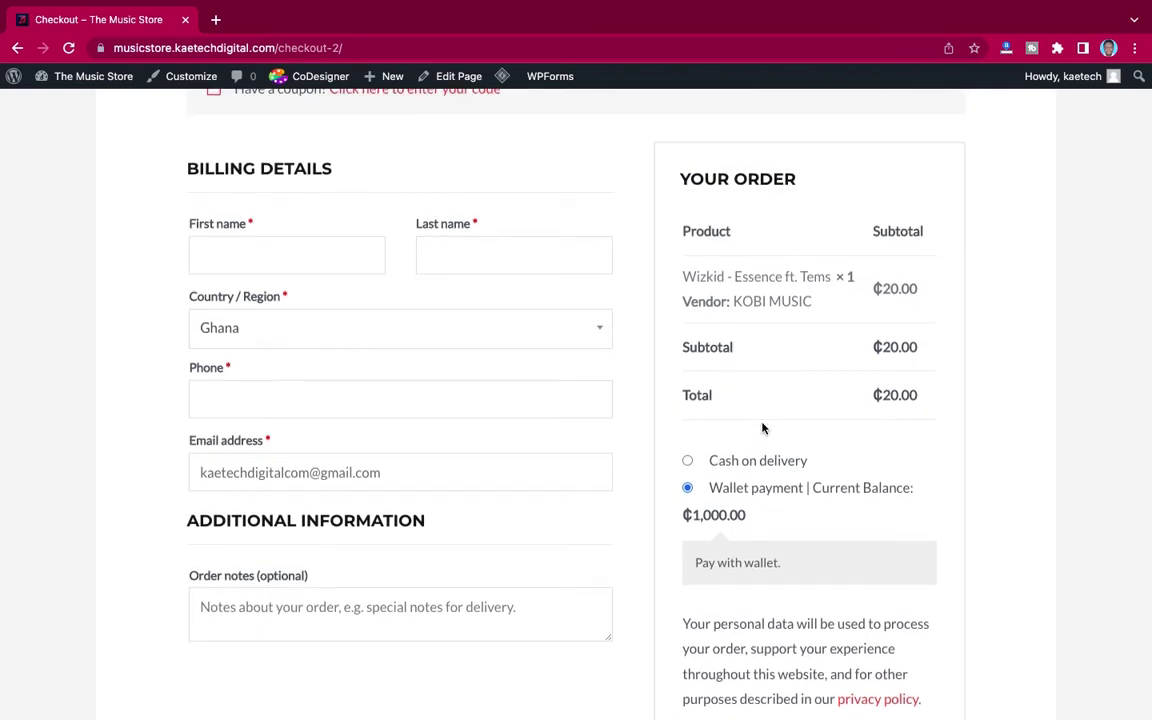
{"action": "left_click", "coordinate": [295, 247]}
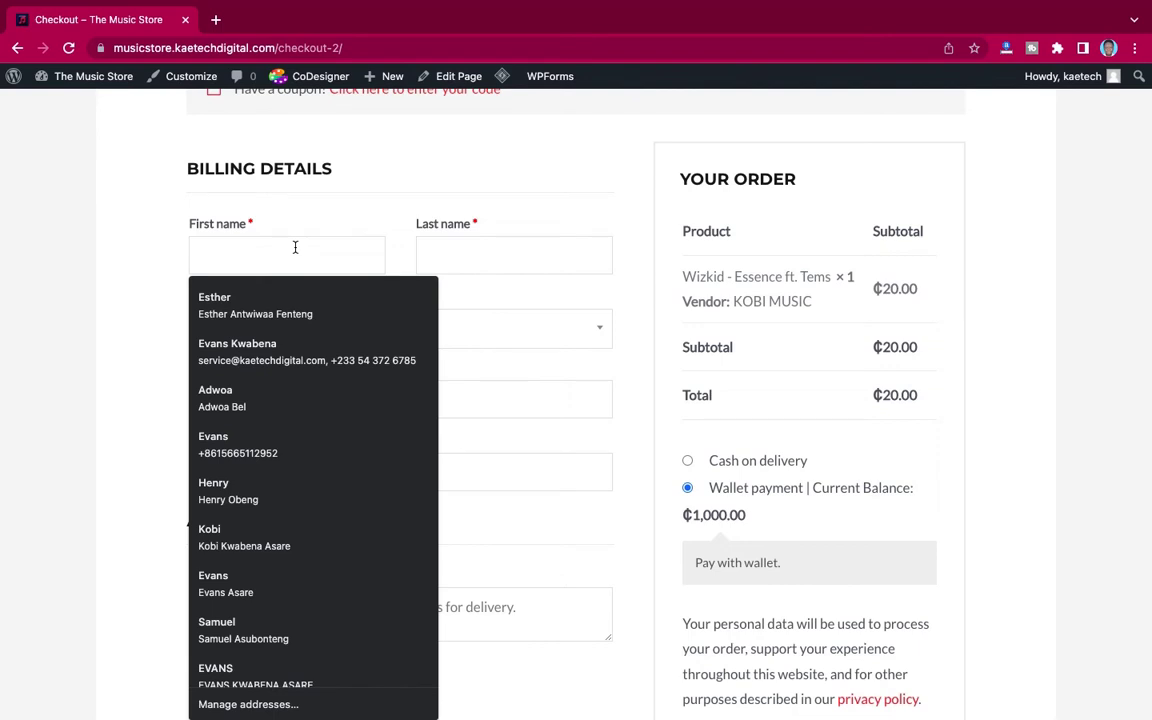
{"action": "type", "text": "Ko"}
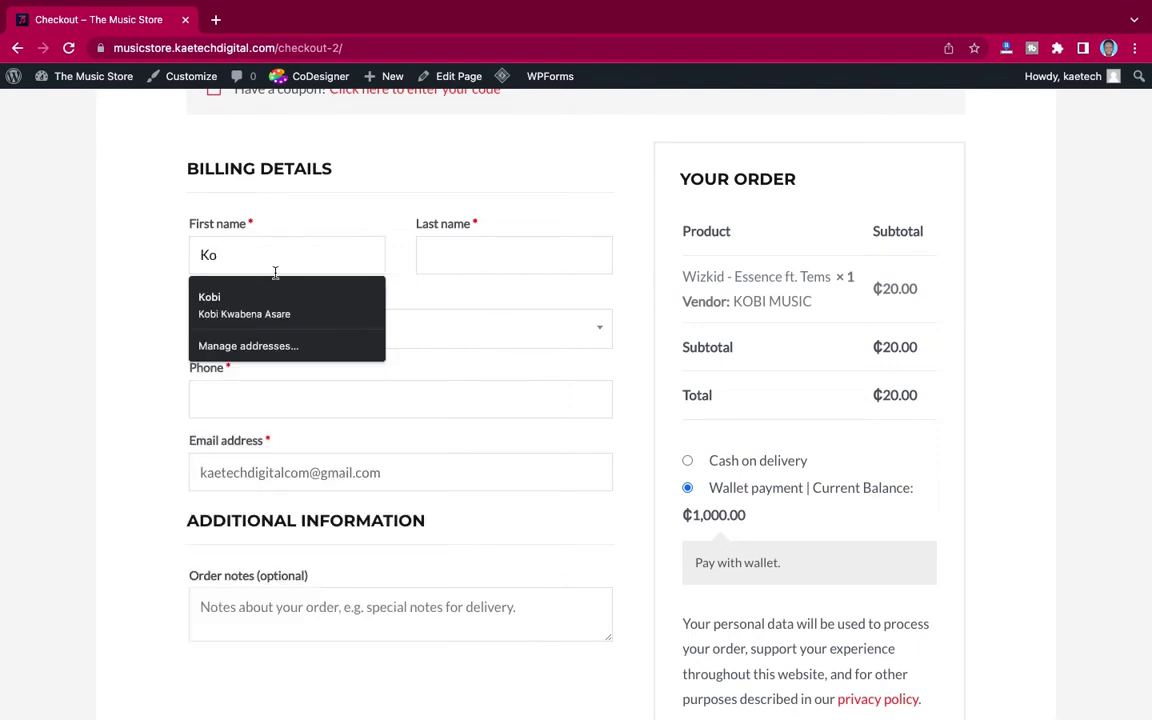
{"action": "left_click", "coordinate": [262, 305]}
{"action": "scroll", "coordinate": [545, 538], "scroll_direction": "down", "scroll_amount": 1}
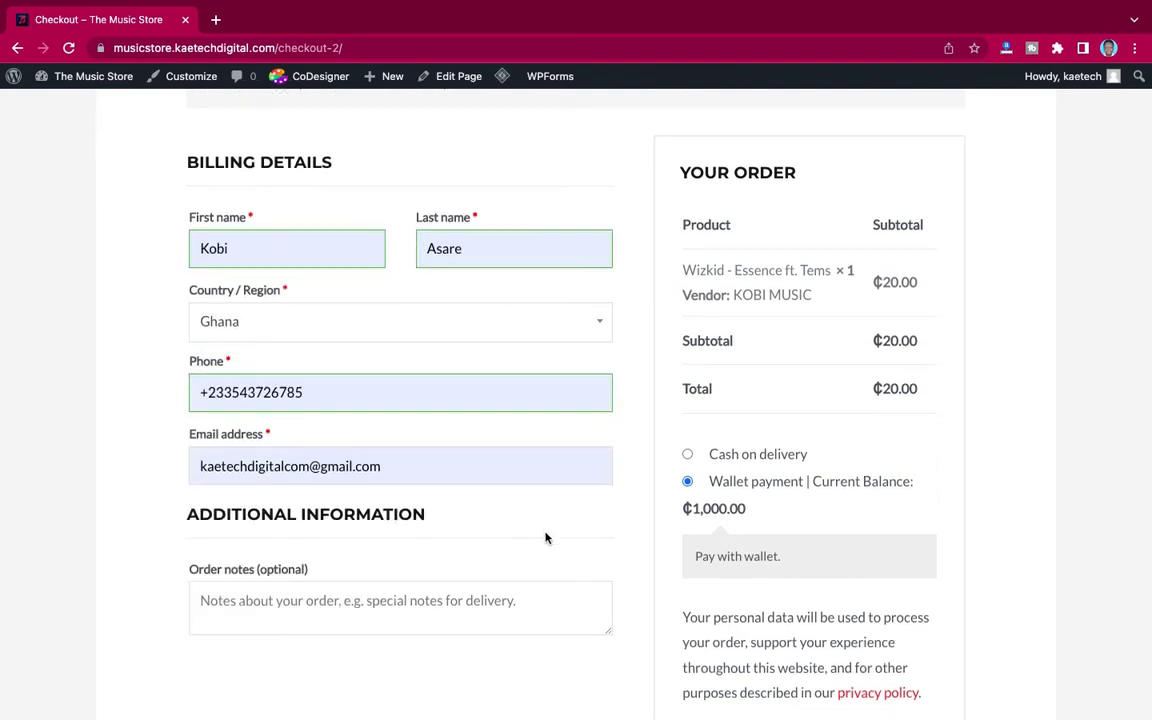
{"action": "scroll", "coordinate": [545, 538], "scroll_direction": "down", "scroll_amount": 3}
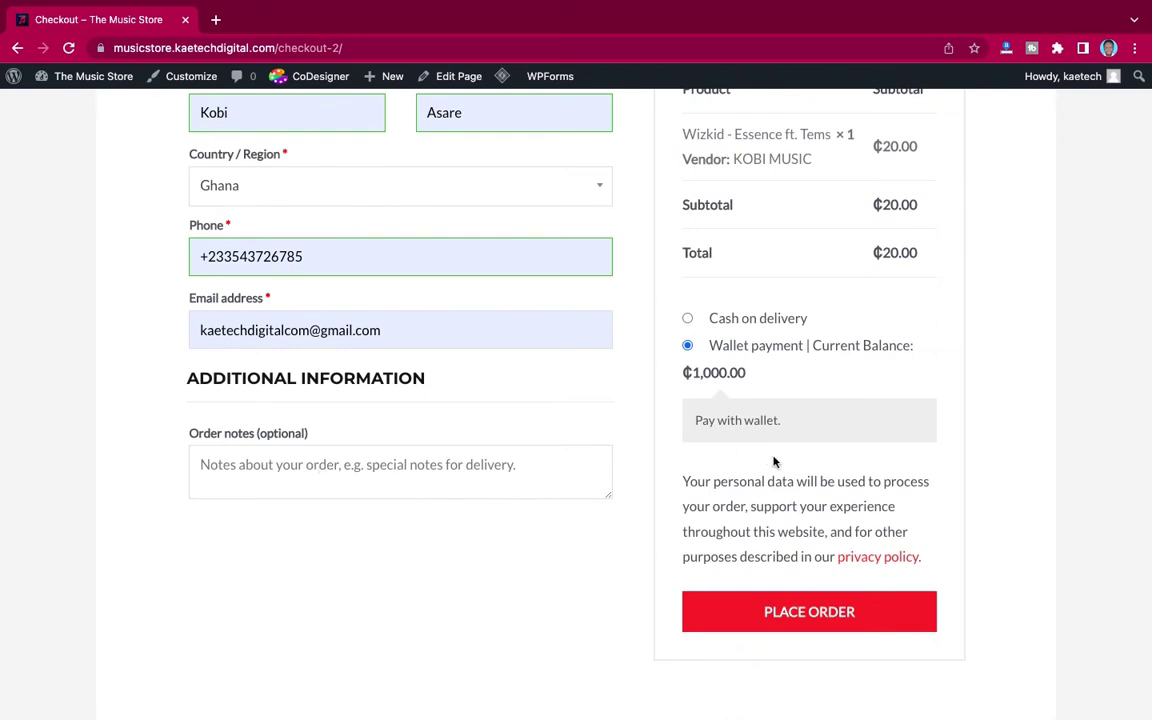
{"action": "left_click", "coordinate": [779, 617]}
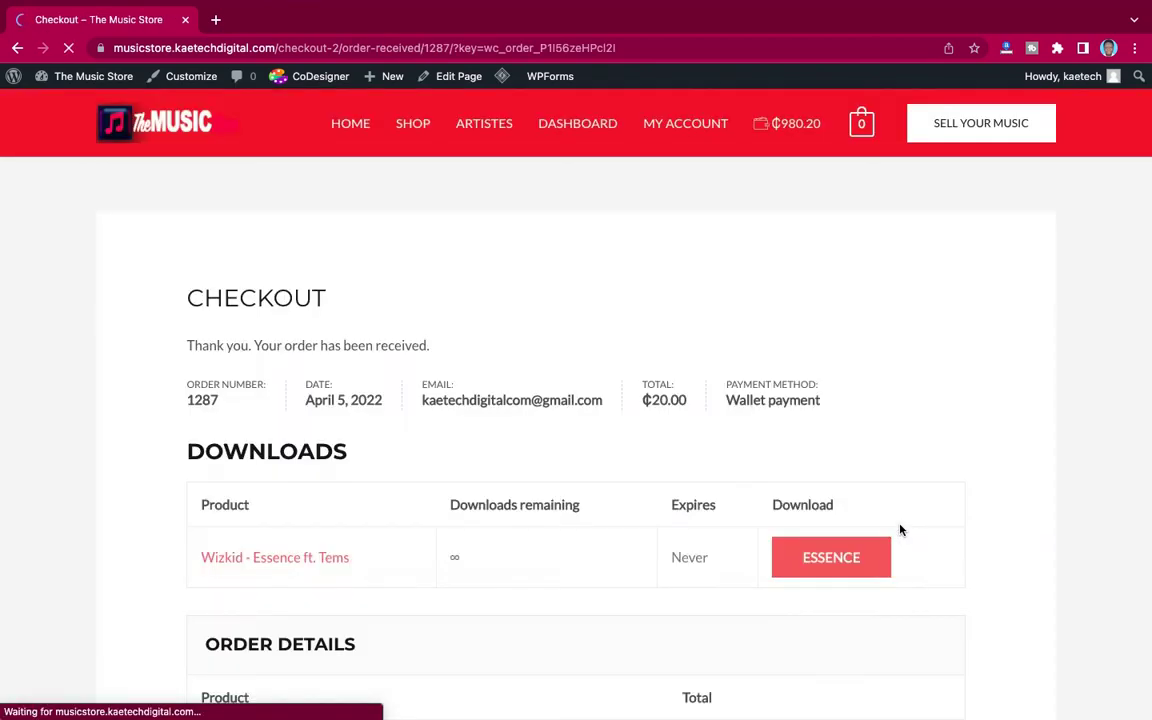
Step: Review the Downloads, Order Details and Billing Address sections of the Essence order confirmation
{"action": "scroll", "coordinate": [838, 491], "scroll_direction": "down", "scroll_amount": 2}
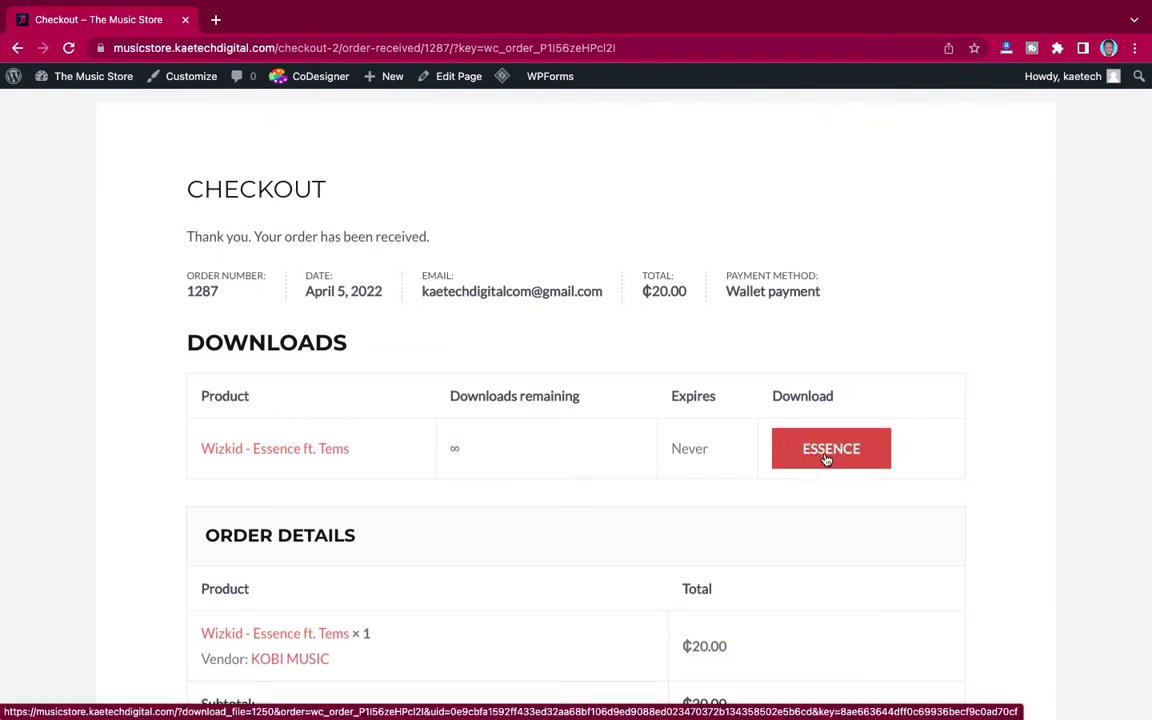
{"action": "scroll", "coordinate": [826, 458], "scroll_direction": "down", "scroll_amount": 1}
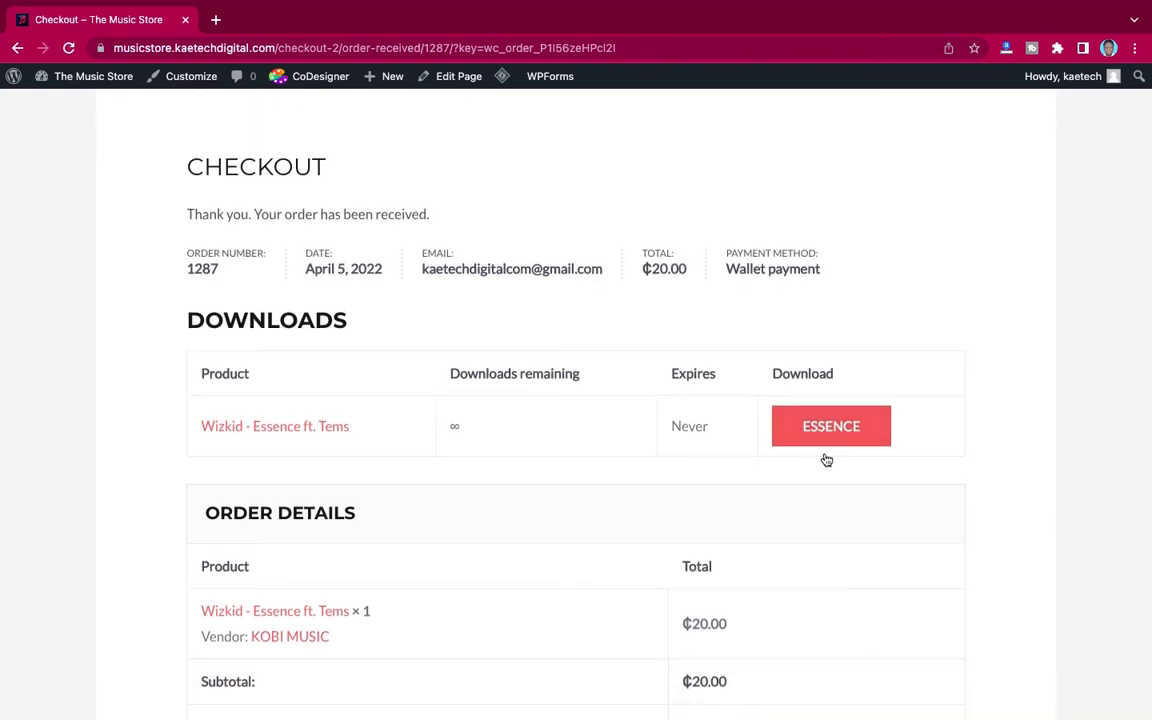
{"action": "scroll", "coordinate": [826, 459], "scroll_direction": "down", "scroll_amount": 5}
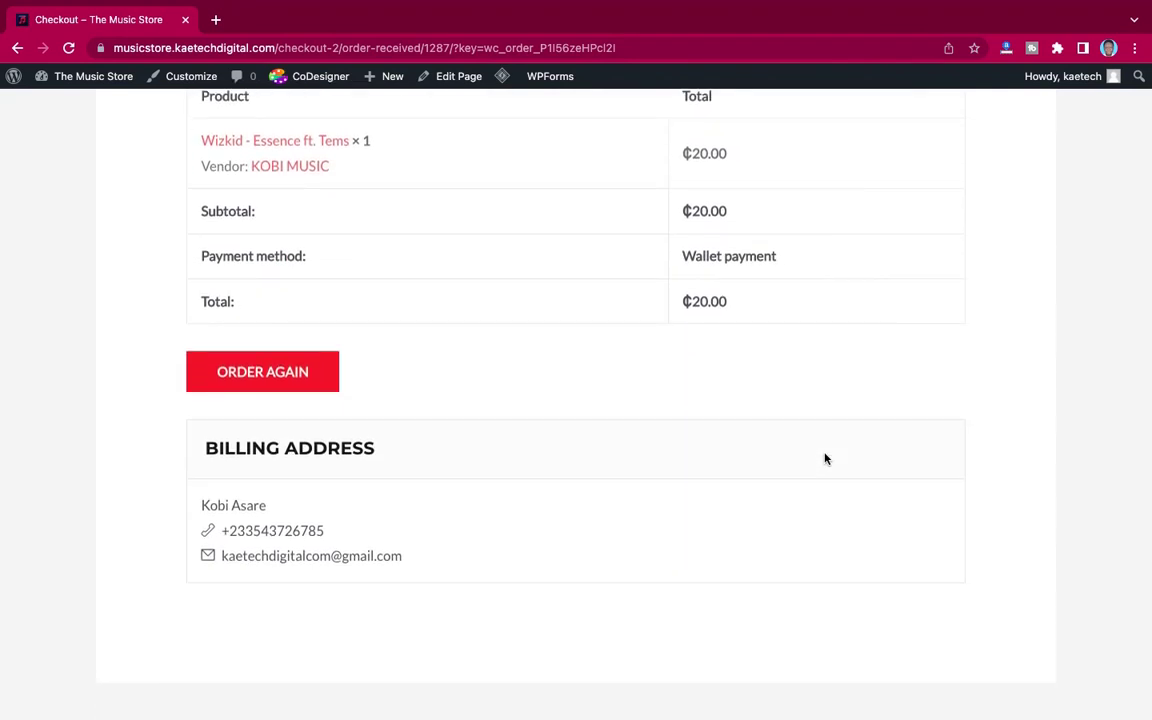
{"action": "scroll", "coordinate": [826, 459], "scroll_direction": "up", "scroll_amount": 4}
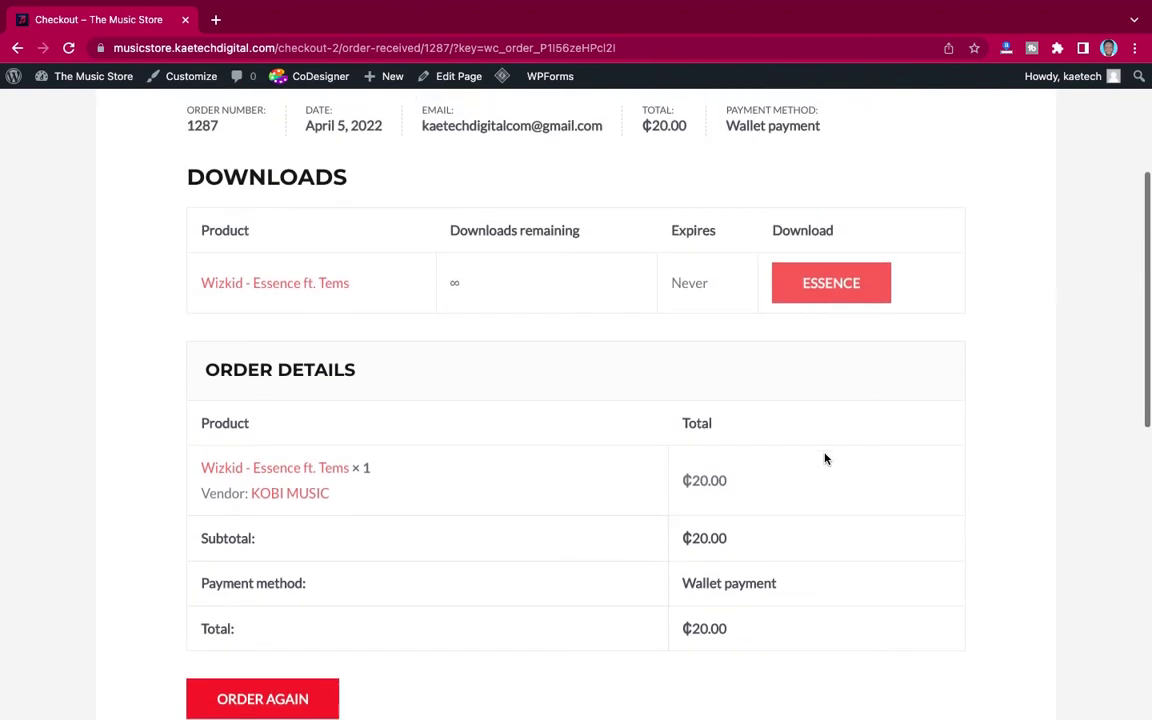
{"action": "scroll", "coordinate": [826, 459], "scroll_direction": "up", "scroll_amount": 3}
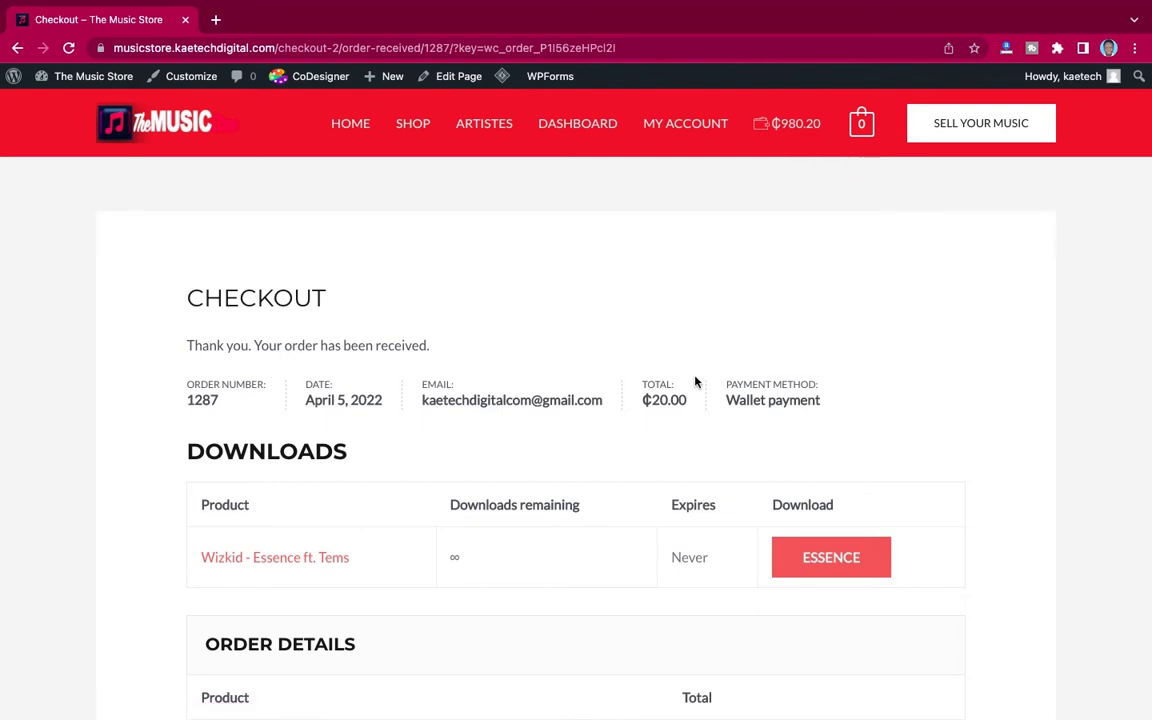
{"action": "scroll", "coordinate": [707, 437], "scroll_direction": "down", "scroll_amount": 5}
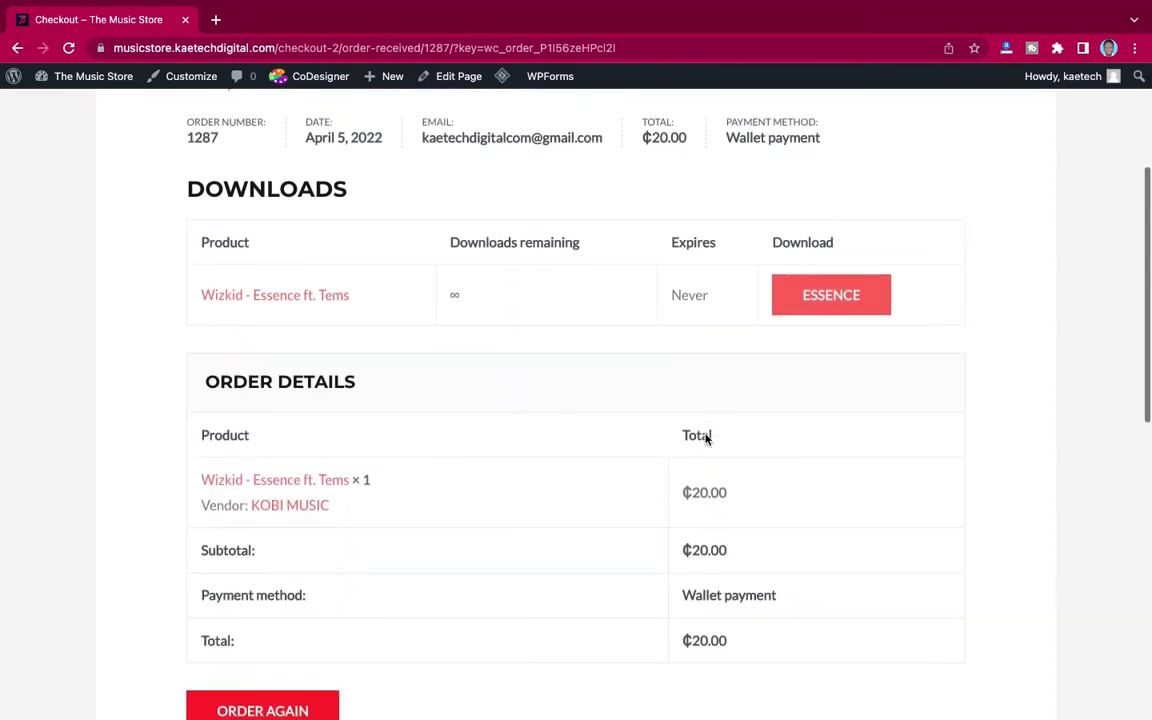
{"action": "scroll", "coordinate": [707, 437], "scroll_direction": "up", "scroll_amount": 5}
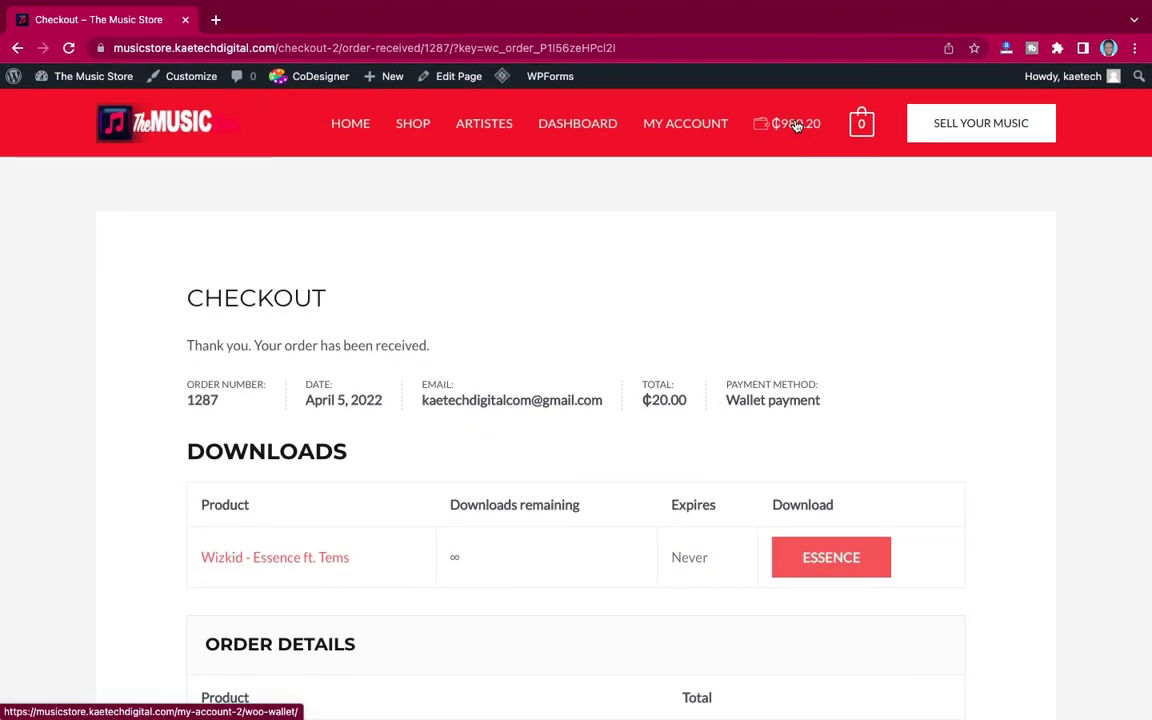
Step: Open My Wallet from the ₵980.20 header balance and view its Transactions list
{"action": "left_click", "coordinate": [812, 125]}
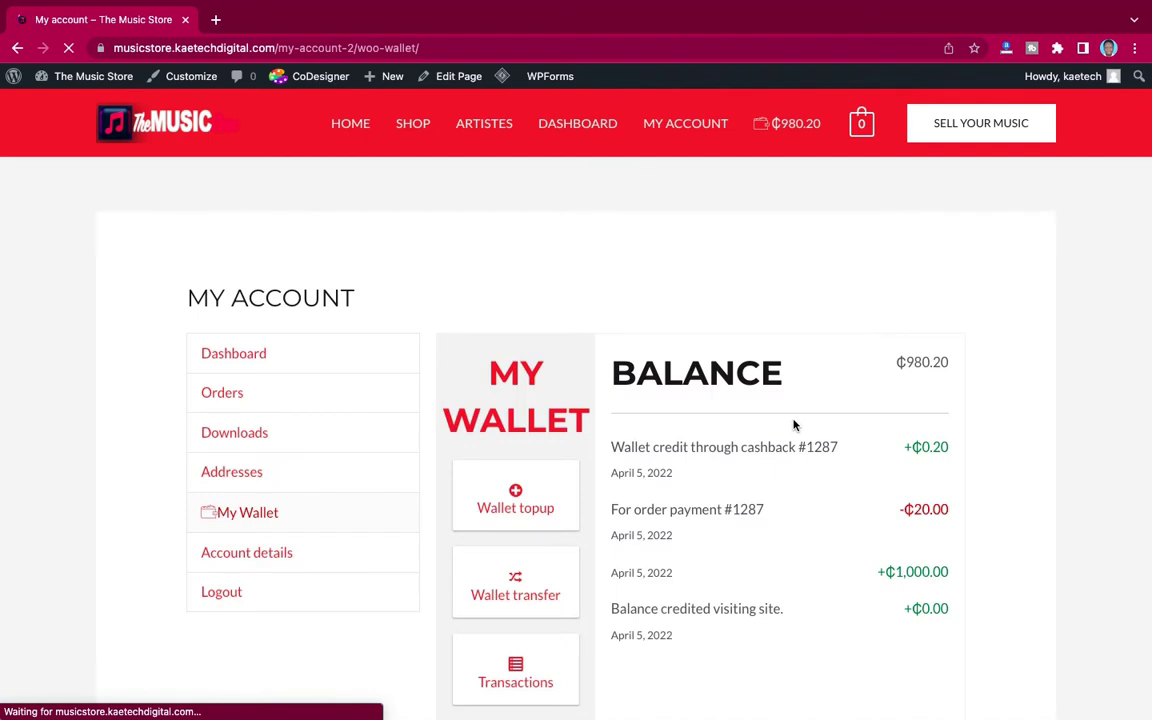
{"action": "scroll", "coordinate": [794, 425], "scroll_direction": "down", "scroll_amount": 3}
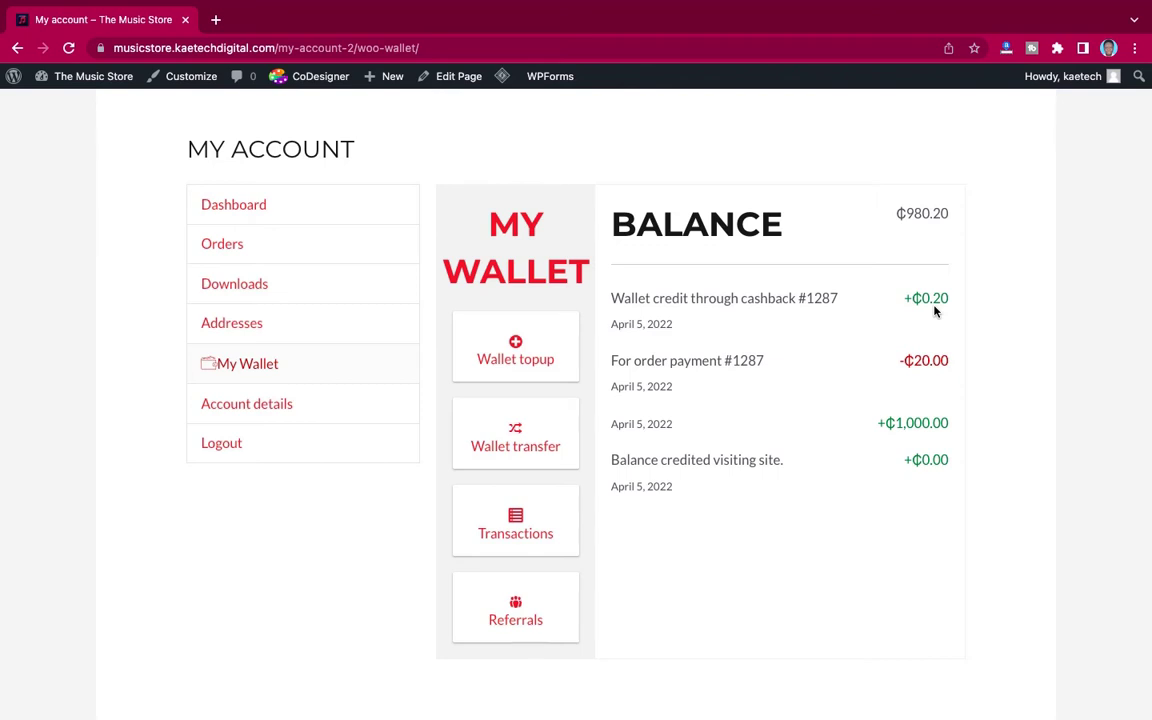
{"action": "left_click", "coordinate": [516, 526]}
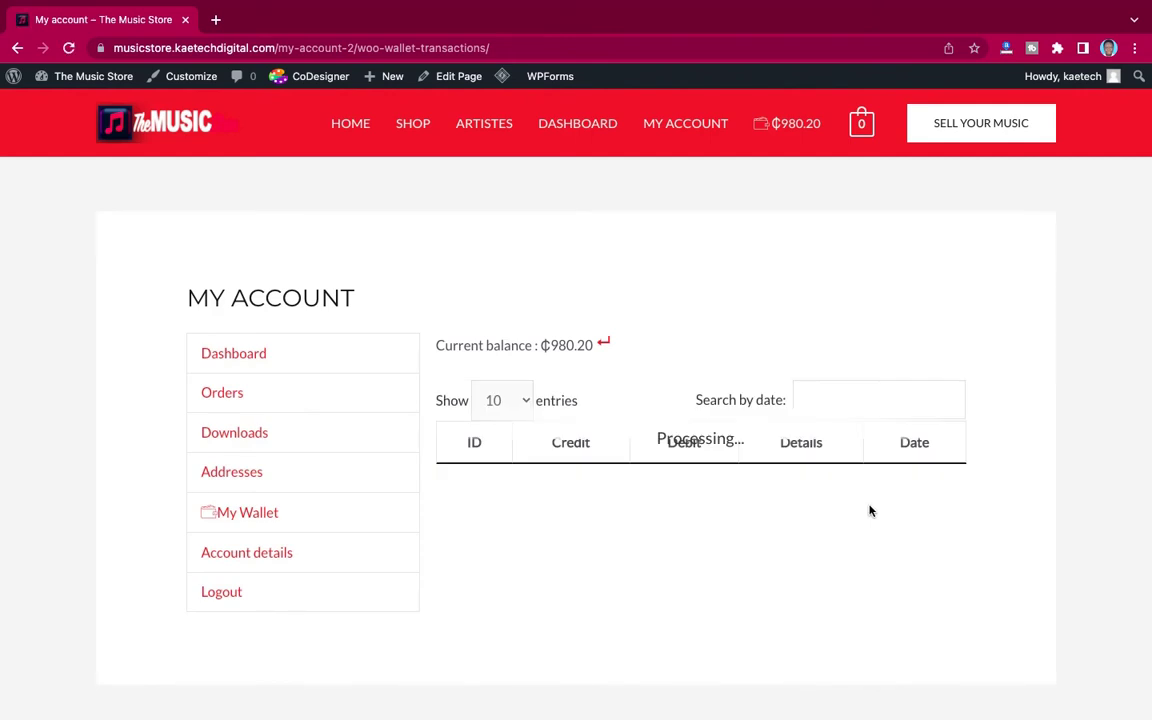
{"action": "scroll", "coordinate": [869, 509], "scroll_direction": "down", "scroll_amount": 2}
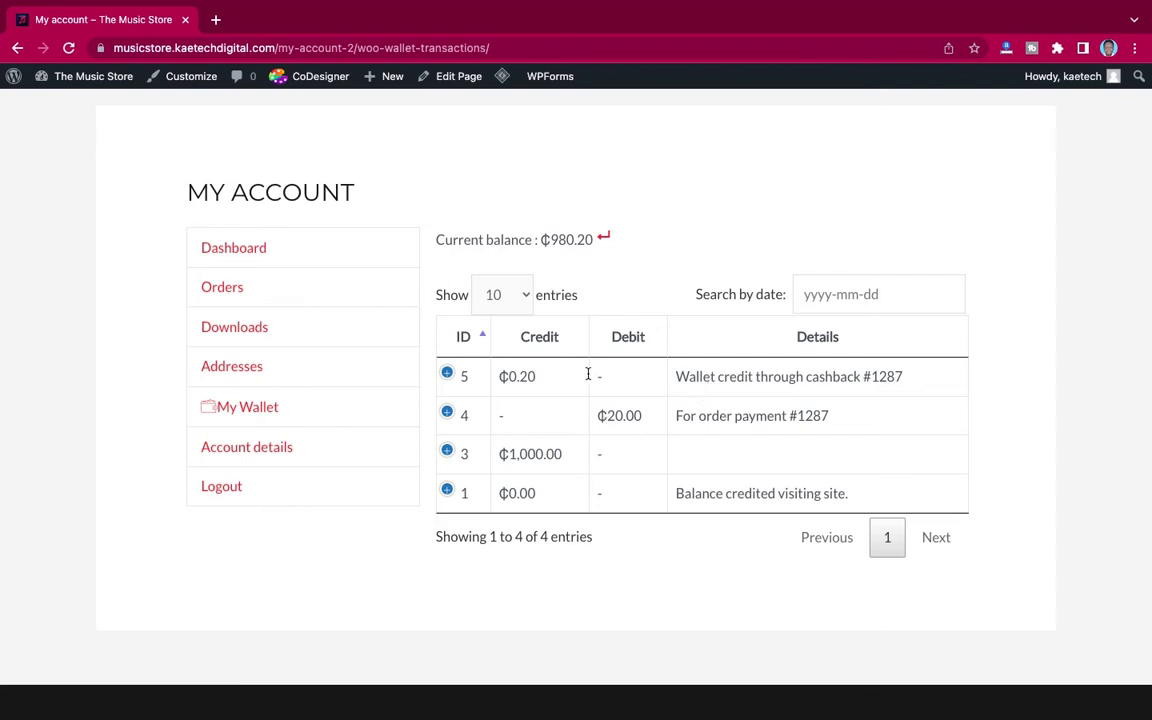
Step: From My Wallet, open the Wallet transfer form and check the recipient email dropdown
{"action": "left_click", "coordinate": [300, 408]}
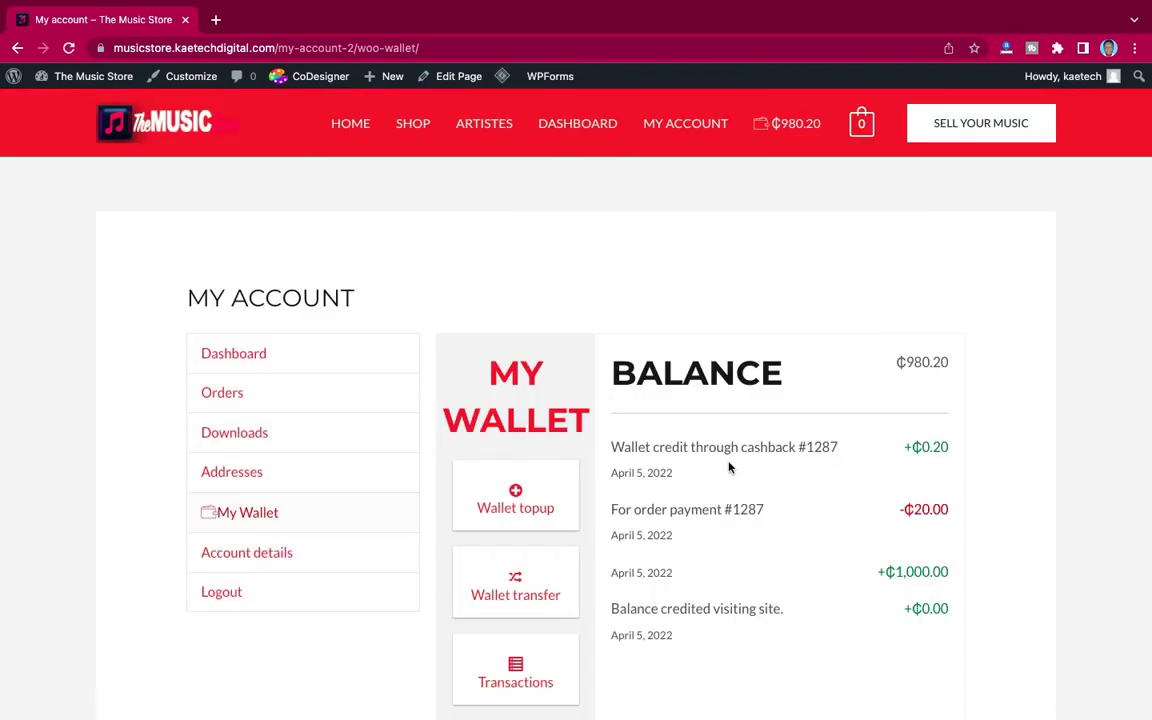
{"action": "scroll", "coordinate": [730, 465], "scroll_direction": "down", "scroll_amount": 1}
{"action": "scroll", "coordinate": [725, 481], "scroll_direction": "down", "scroll_amount": 2}
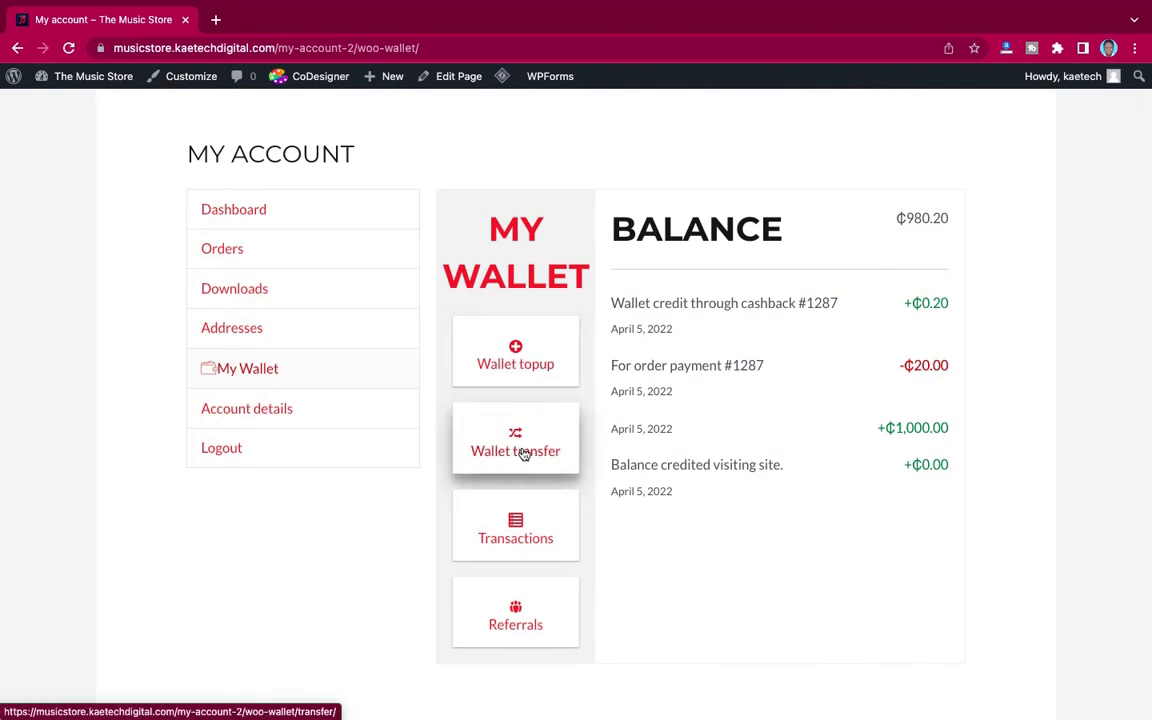
{"action": "left_click", "coordinate": [518, 444]}
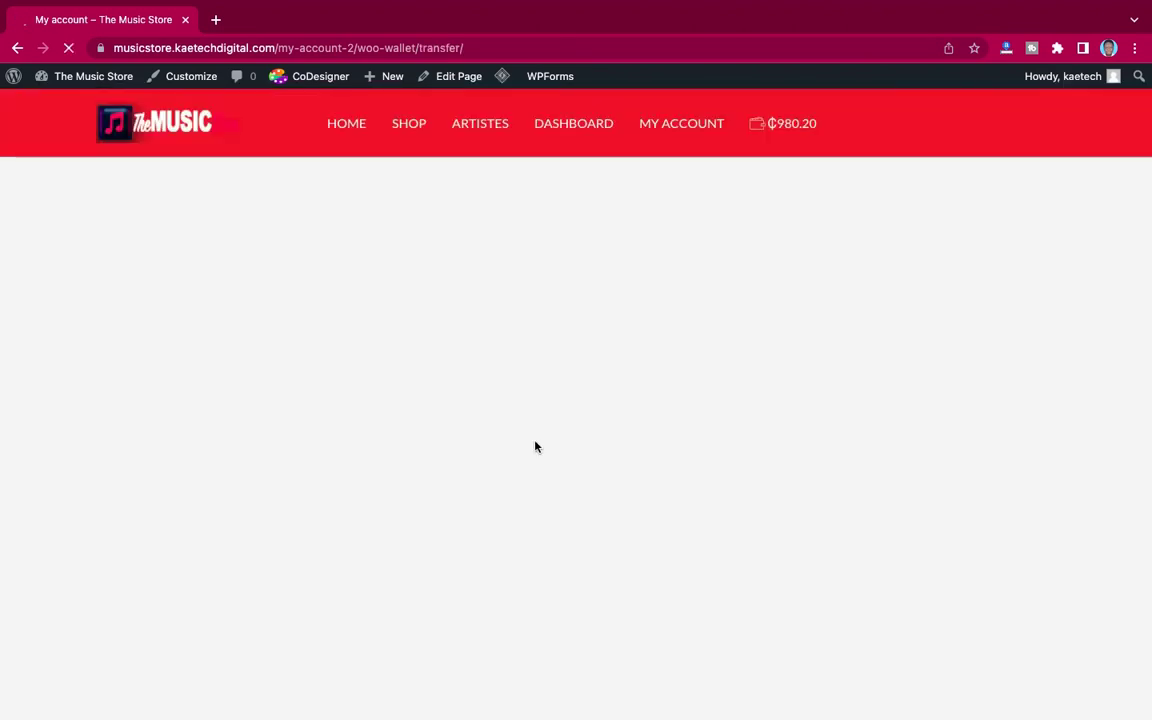
{"action": "scroll", "coordinate": [748, 465], "scroll_direction": "down", "scroll_amount": 4}
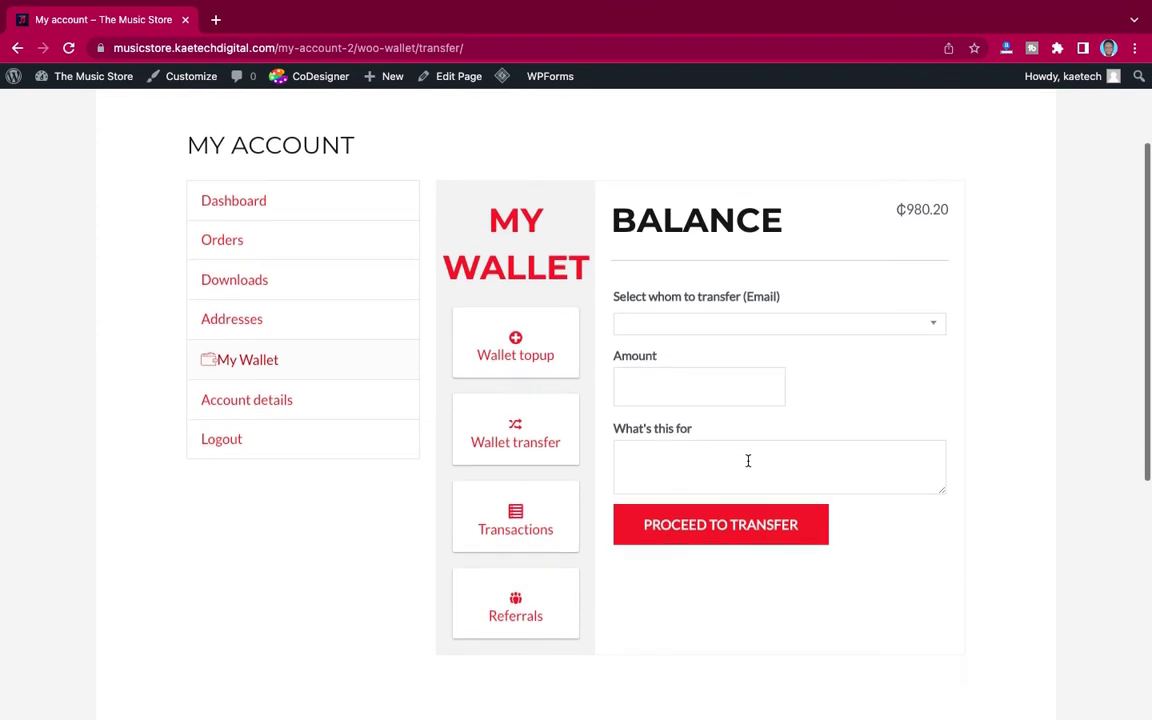
{"action": "left_click", "coordinate": [829, 288]}
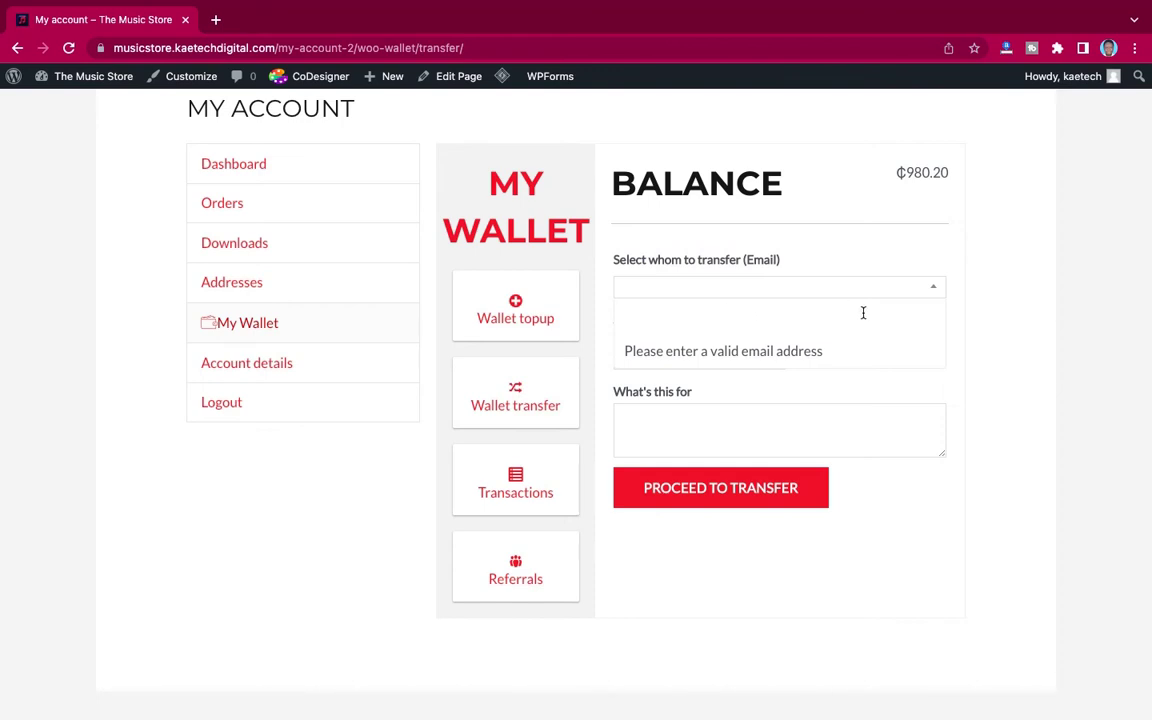
{"action": "left_click", "coordinate": [964, 327]}
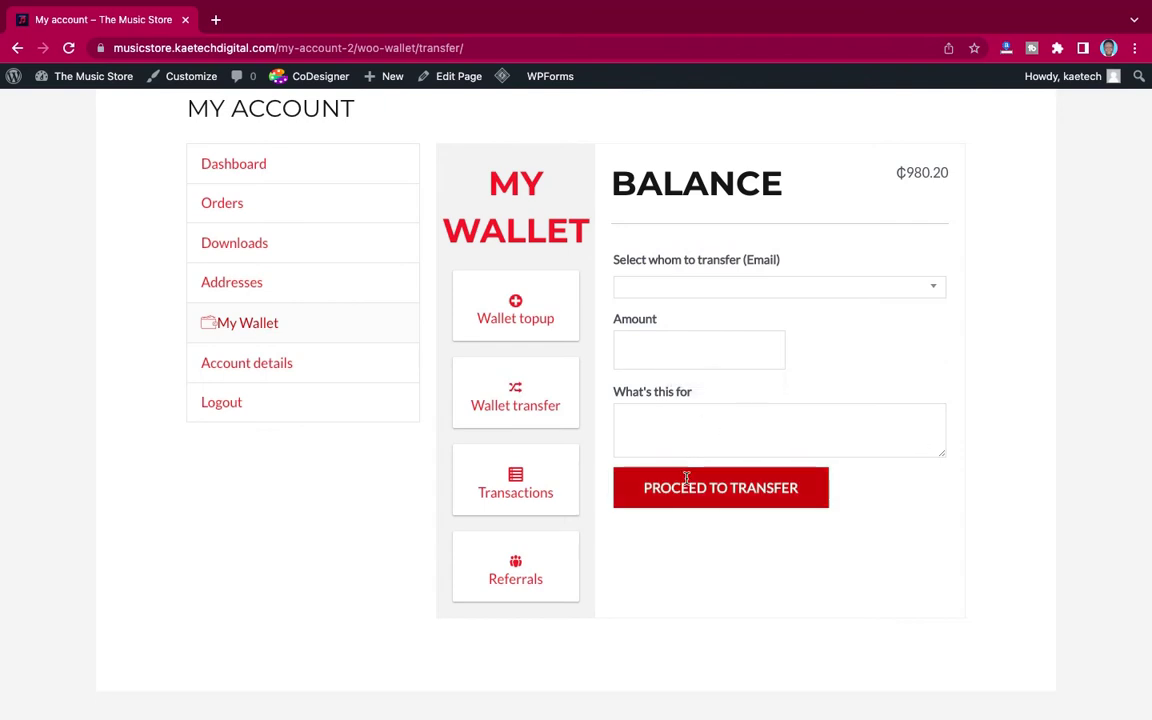
{"action": "scroll", "coordinate": [875, 485], "scroll_direction": "down", "scroll_amount": 1}
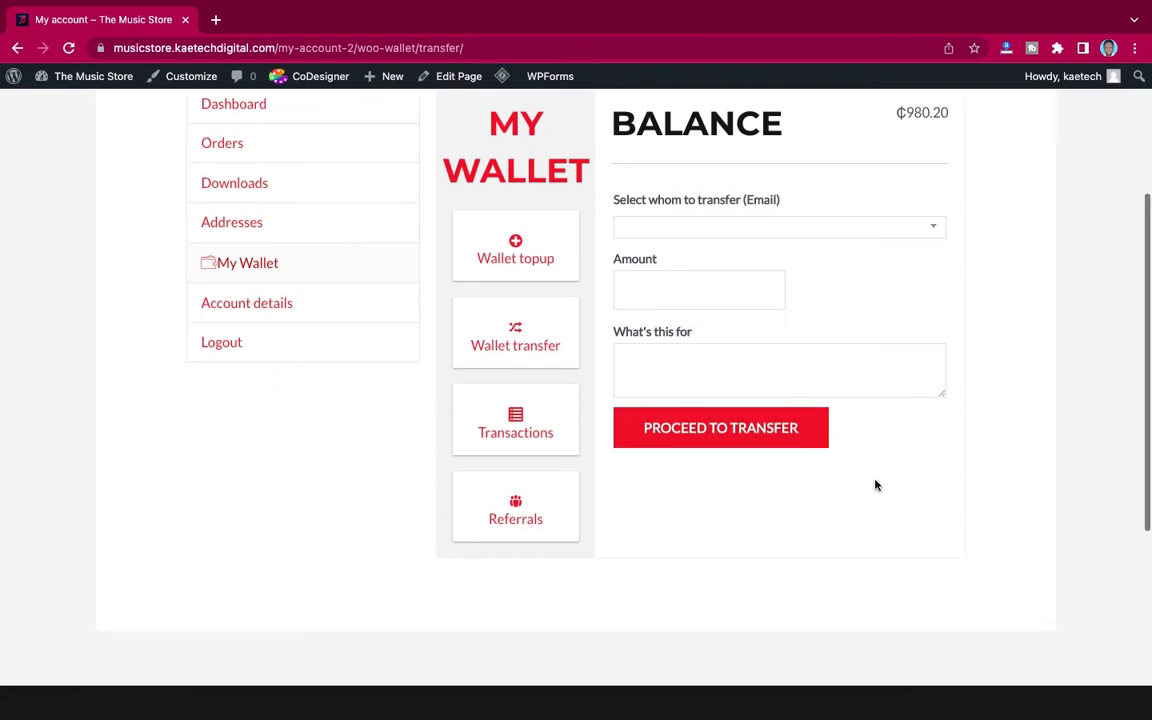
Step: Open Referrals in My Wallet to view the referral URL and Statistics table
{"action": "left_click", "coordinate": [512, 520]}
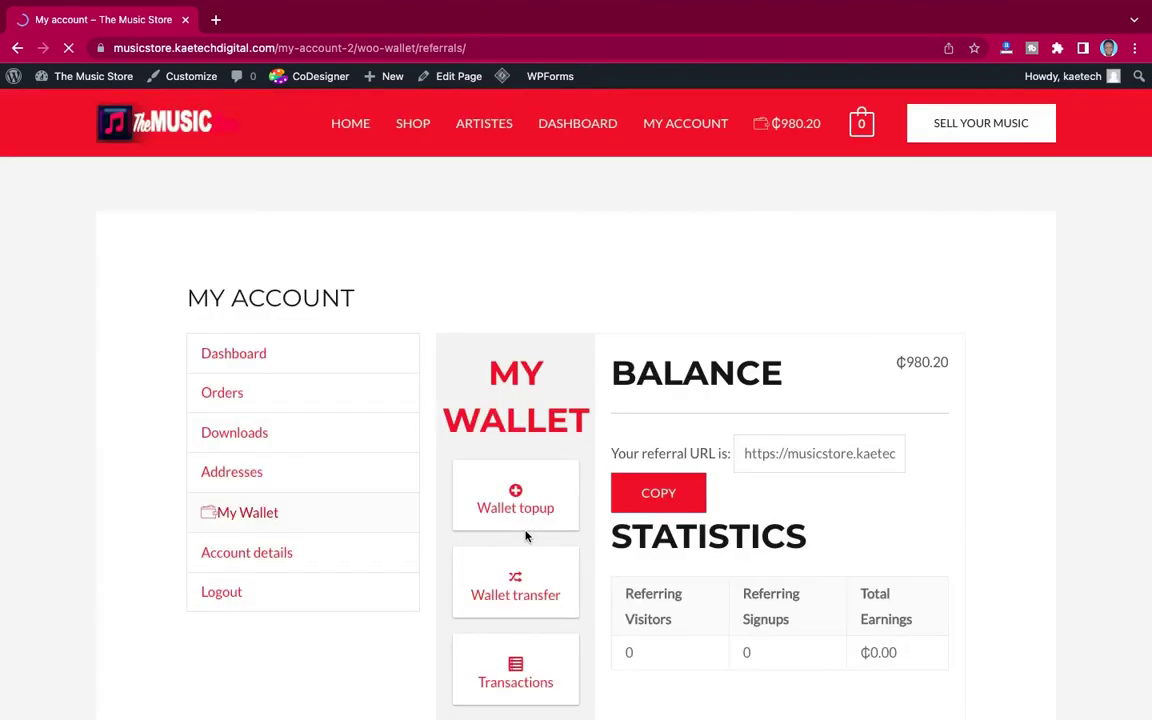
{"action": "scroll", "coordinate": [842, 496], "scroll_direction": "down", "scroll_amount": 2}
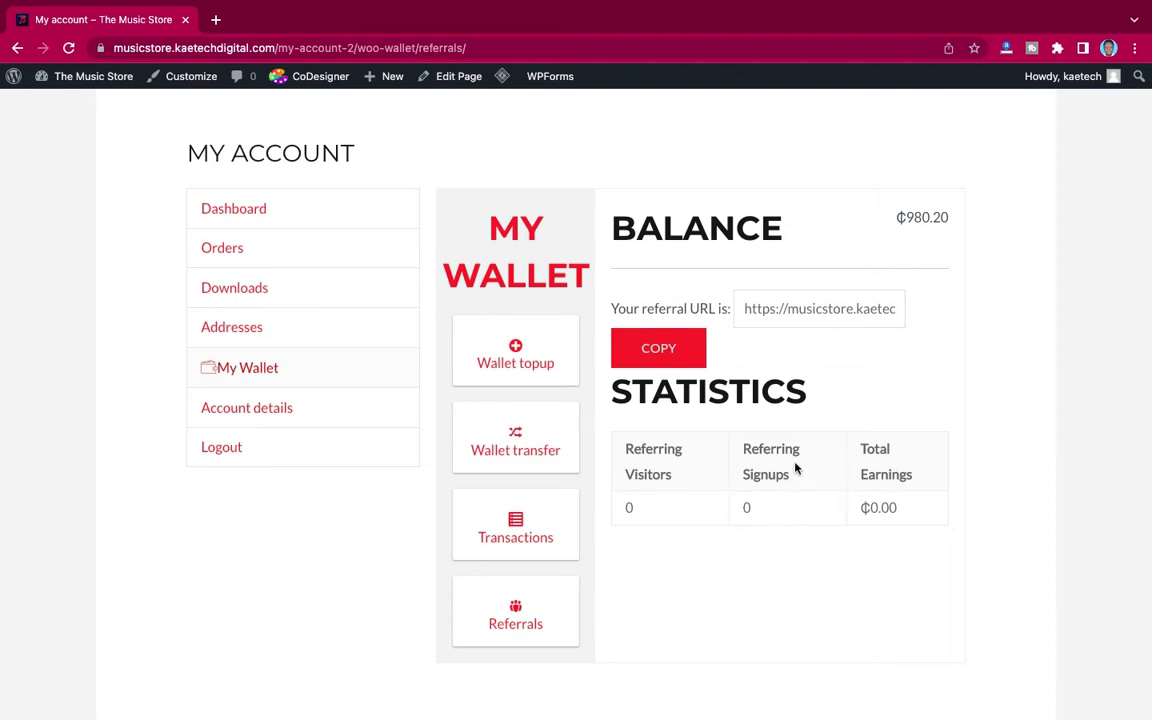
{"action": "scroll", "coordinate": [790, 460], "scroll_direction": "up", "scroll_amount": 3}
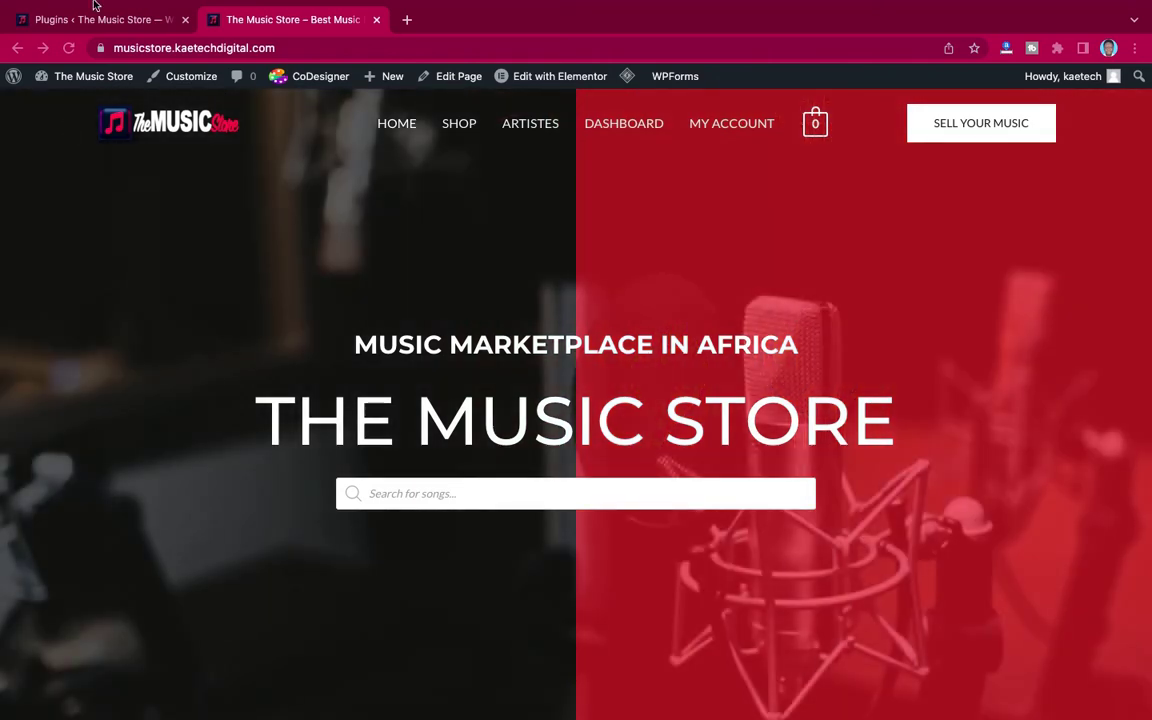
Step: Switch to the Plugins tab showing WordPress's Installed Plugins list
{"action": "mouse_move", "coordinate": [93, 5]}
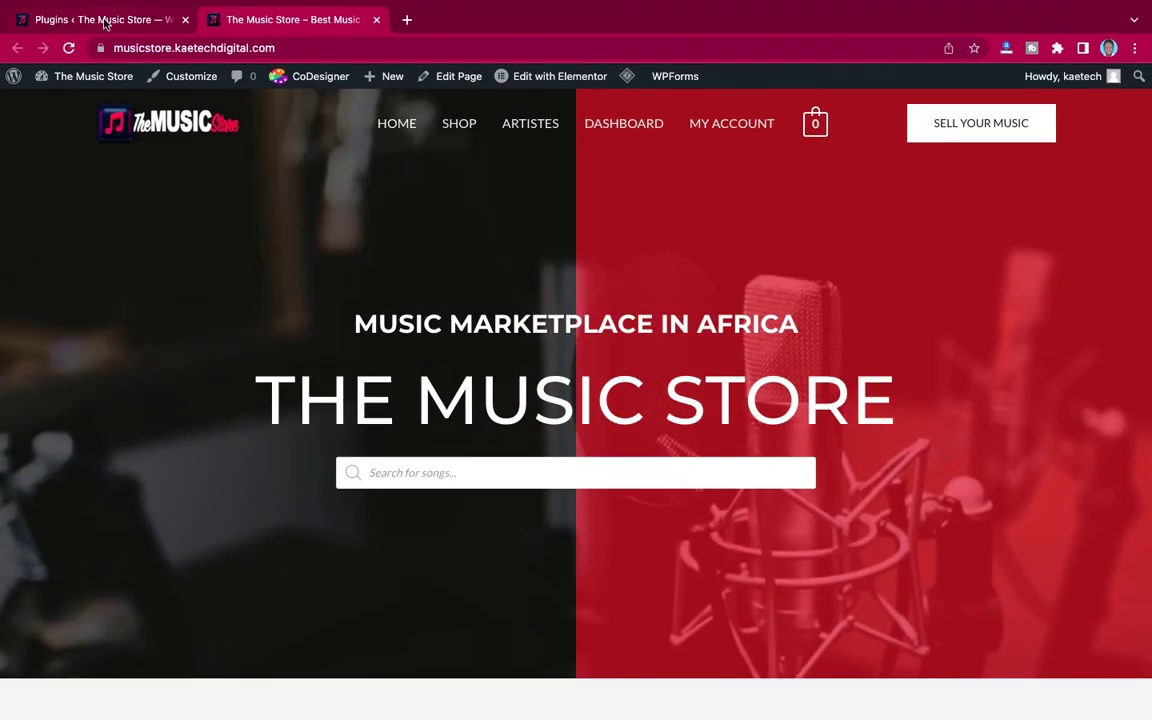
{"action": "left_click", "coordinate": [104, 20]}
{"action": "scroll", "coordinate": [296, 436], "scroll_direction": "down", "scroll_amount": 5}
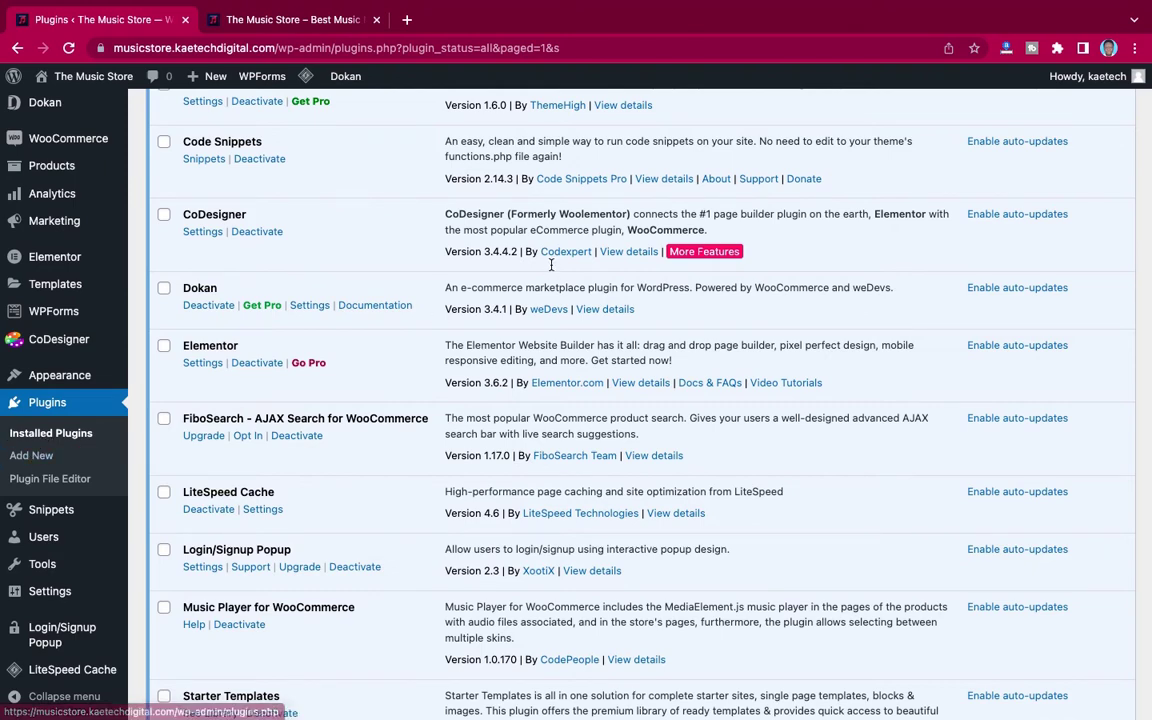
{"action": "scroll", "coordinate": [550, 265], "scroll_direction": "up", "scroll_amount": 5}
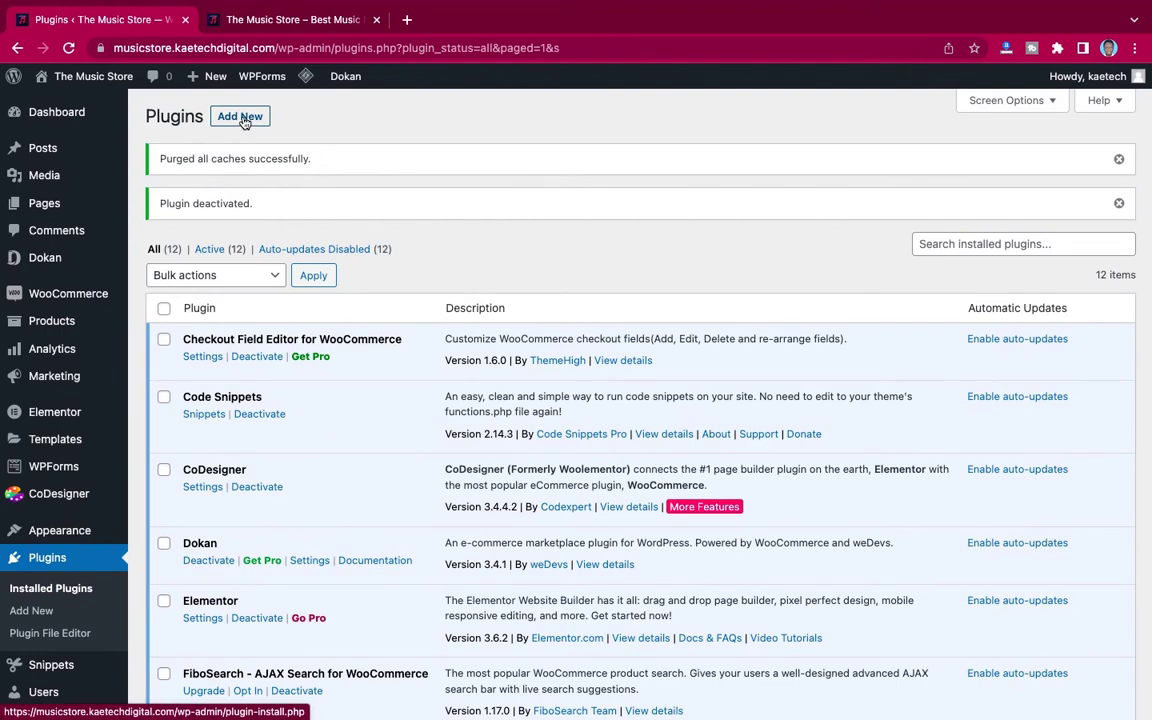
Step: Search new plugins for 'wallet', then install and activate TeraWallet – For WooCommerce
{"action": "left_click", "coordinate": [243, 121]}
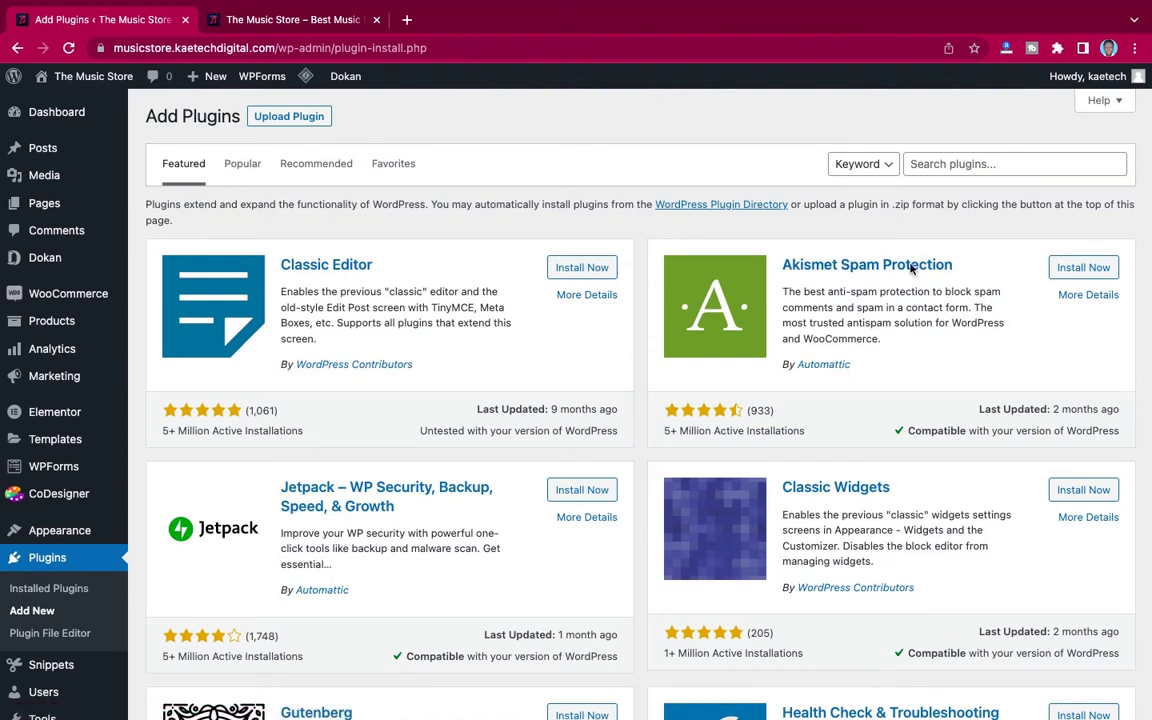
{"action": "left_click", "coordinate": [954, 166]}
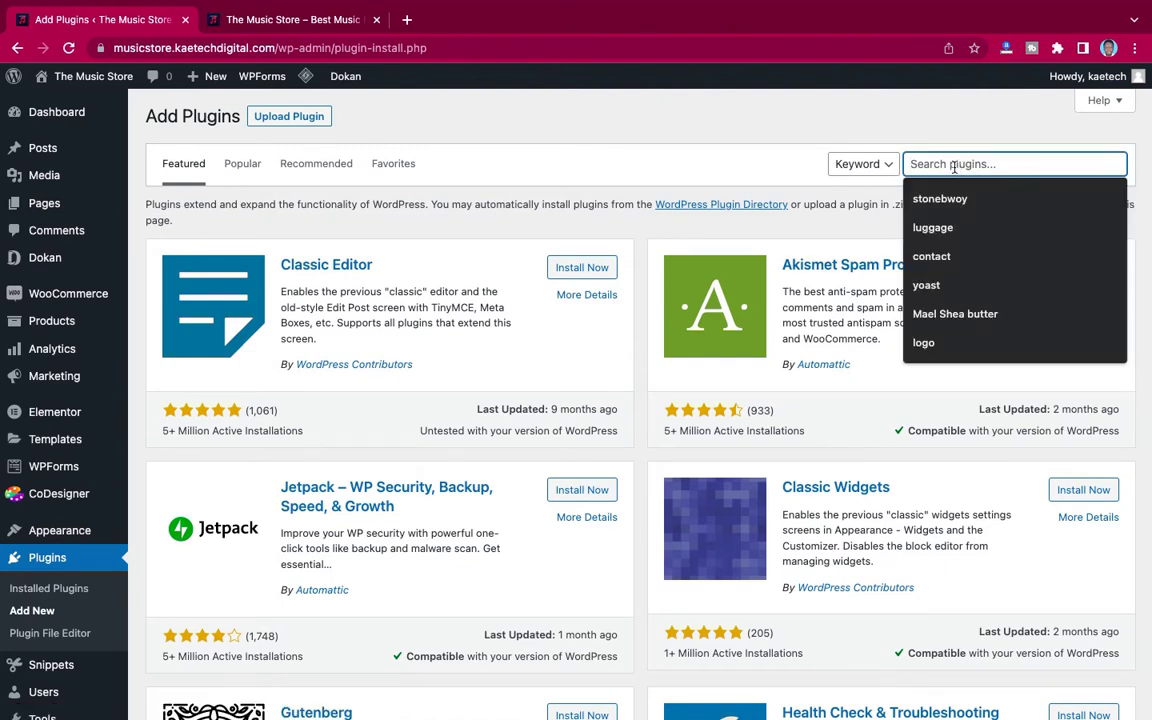
{"action": "type", "text": "wallet"}
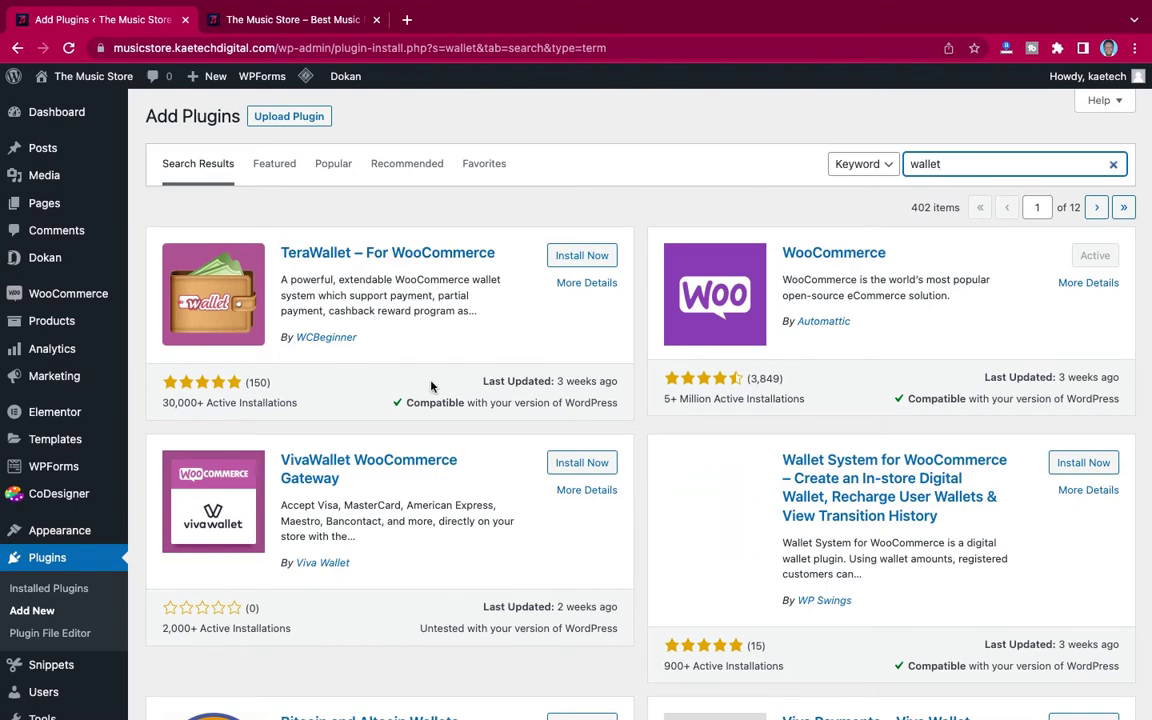
{"action": "scroll", "coordinate": [806, 514], "scroll_direction": "down", "scroll_amount": 3}
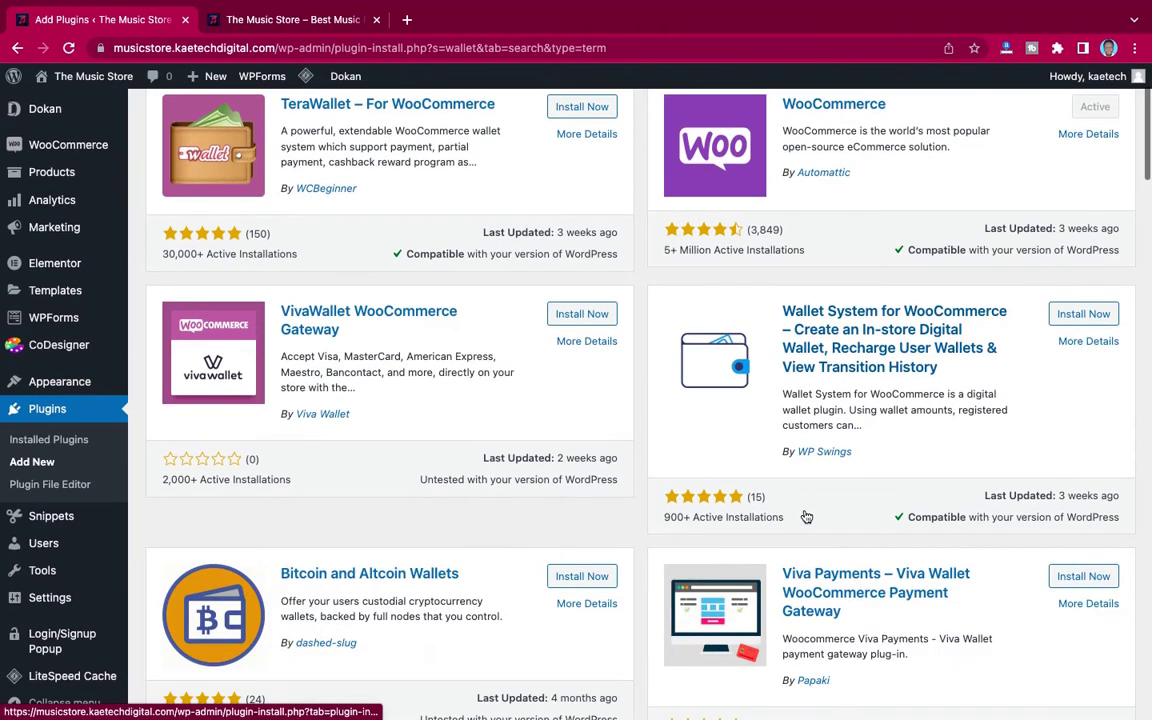
{"action": "scroll", "coordinate": [535, 362], "scroll_direction": "up", "scroll_amount": 2}
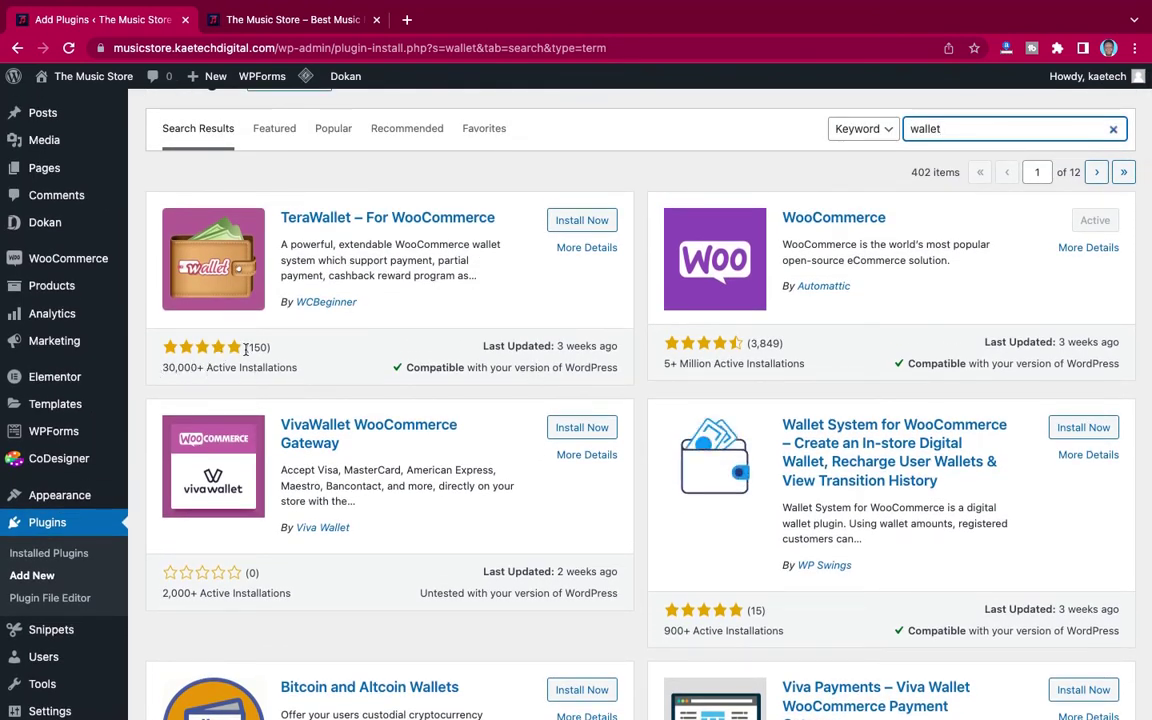
{"action": "scroll", "coordinate": [396, 232], "scroll_direction": "up", "scroll_amount": 1}
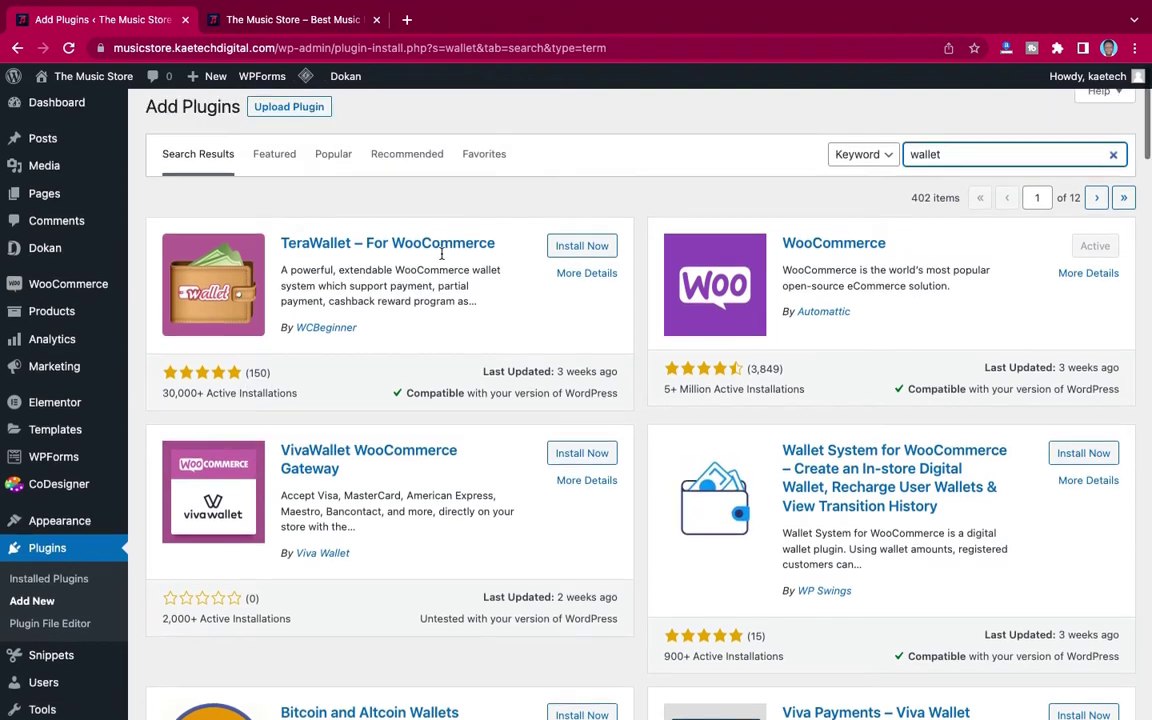
{"action": "left_click", "coordinate": [575, 246]}
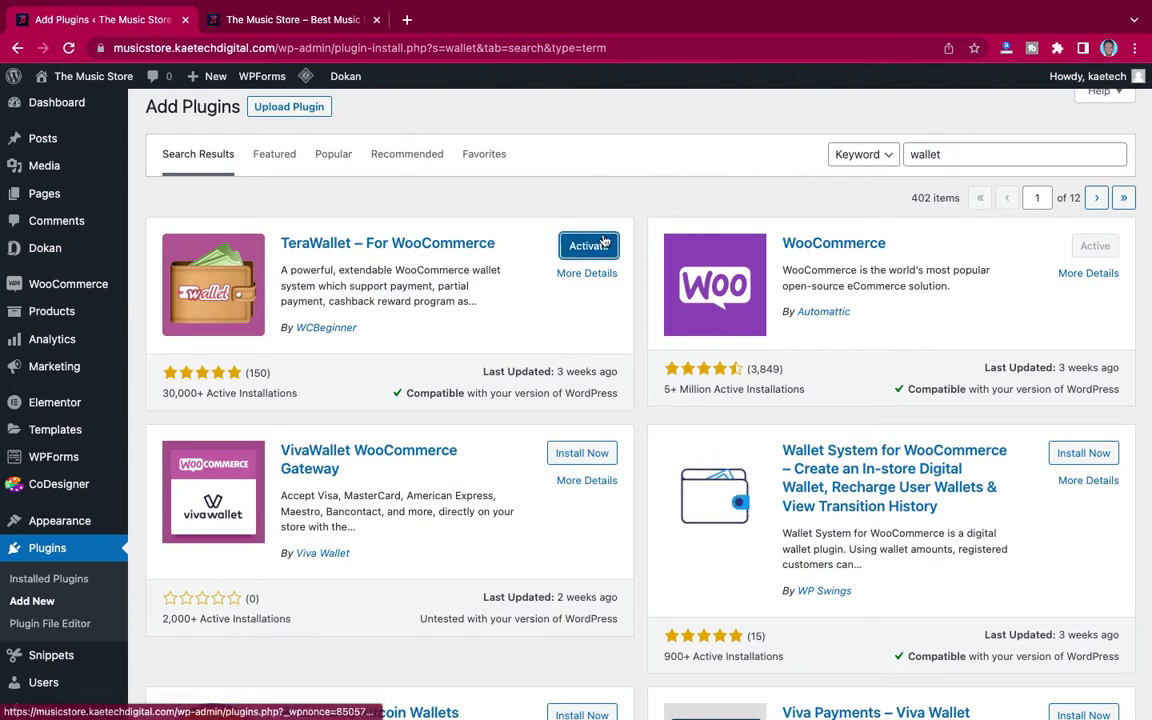
{"action": "left_click", "coordinate": [589, 247]}
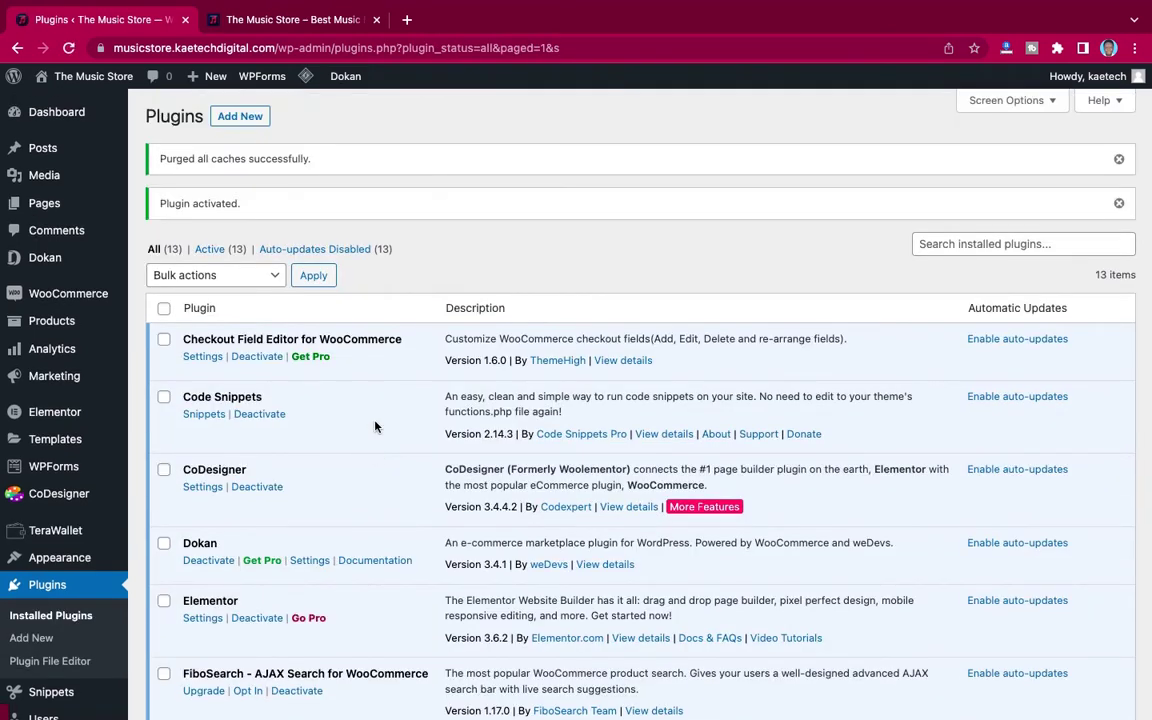
Step: Confirm TeraWallet 1.3.24 appears as active in the Installed Plugins list
{"action": "scroll", "coordinate": [375, 427], "scroll_direction": "down", "scroll_amount": 10}
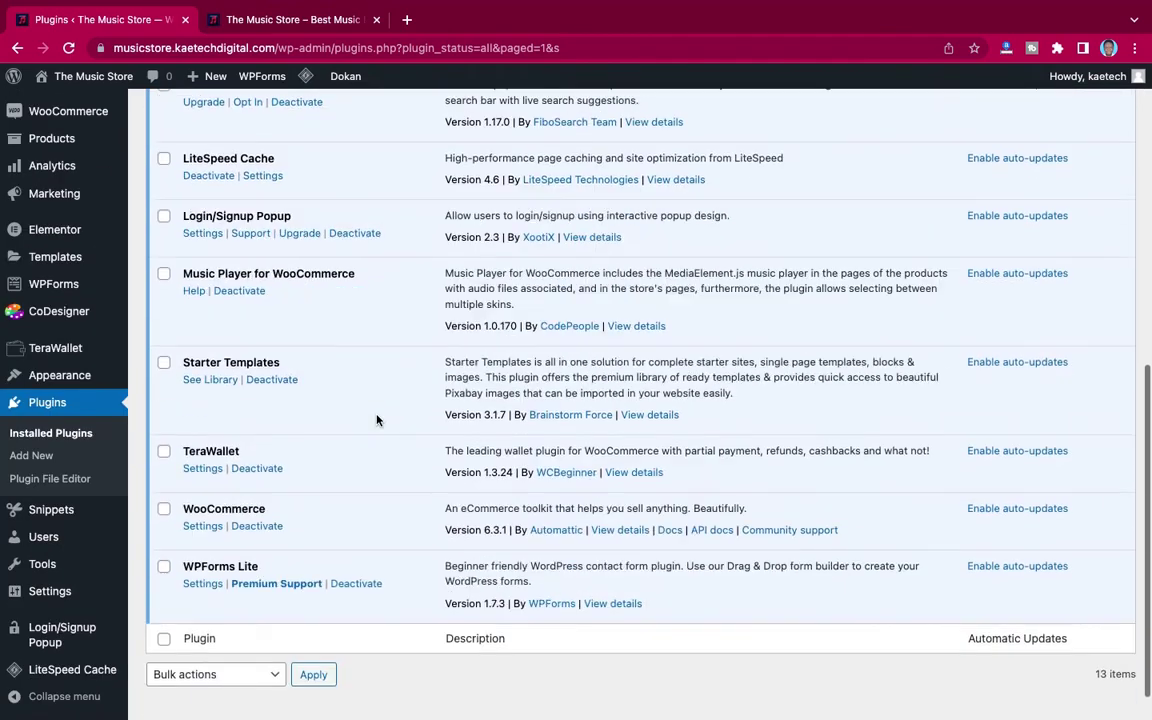
{"action": "mouse_move", "coordinate": [54, 350]}
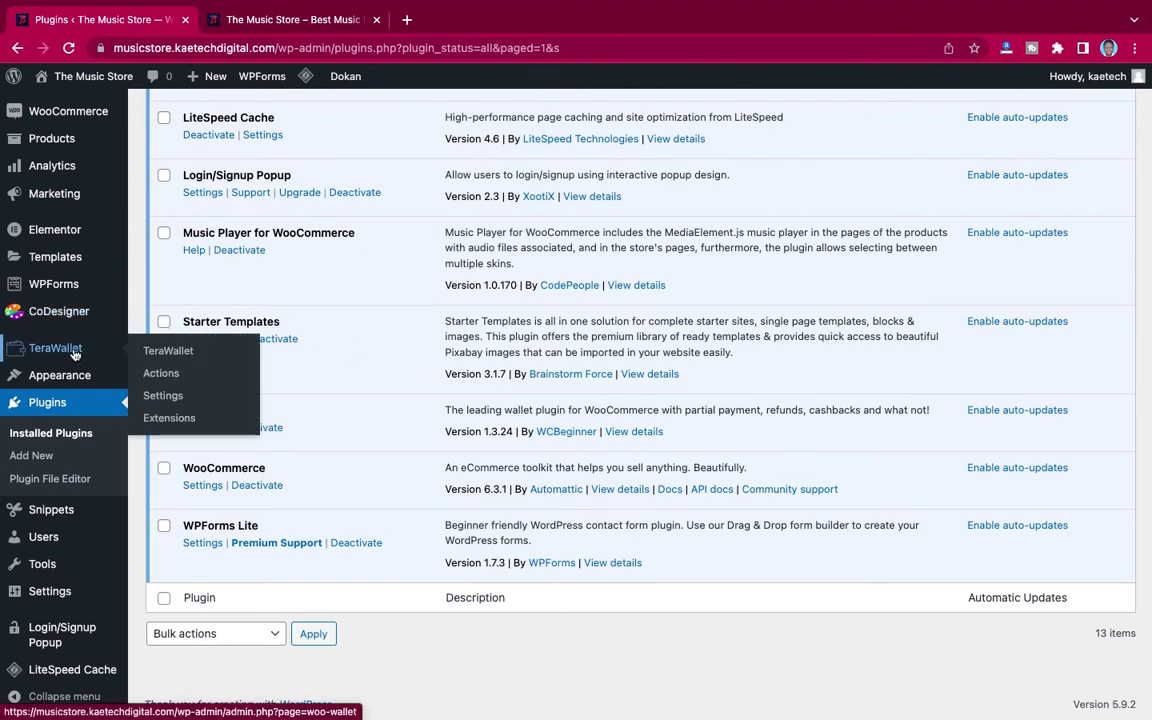
{"action": "scroll", "coordinate": [60, 290], "scroll_direction": "up", "scroll_amount": 2}
{"action": "mouse_move", "coordinate": [50, 298]}
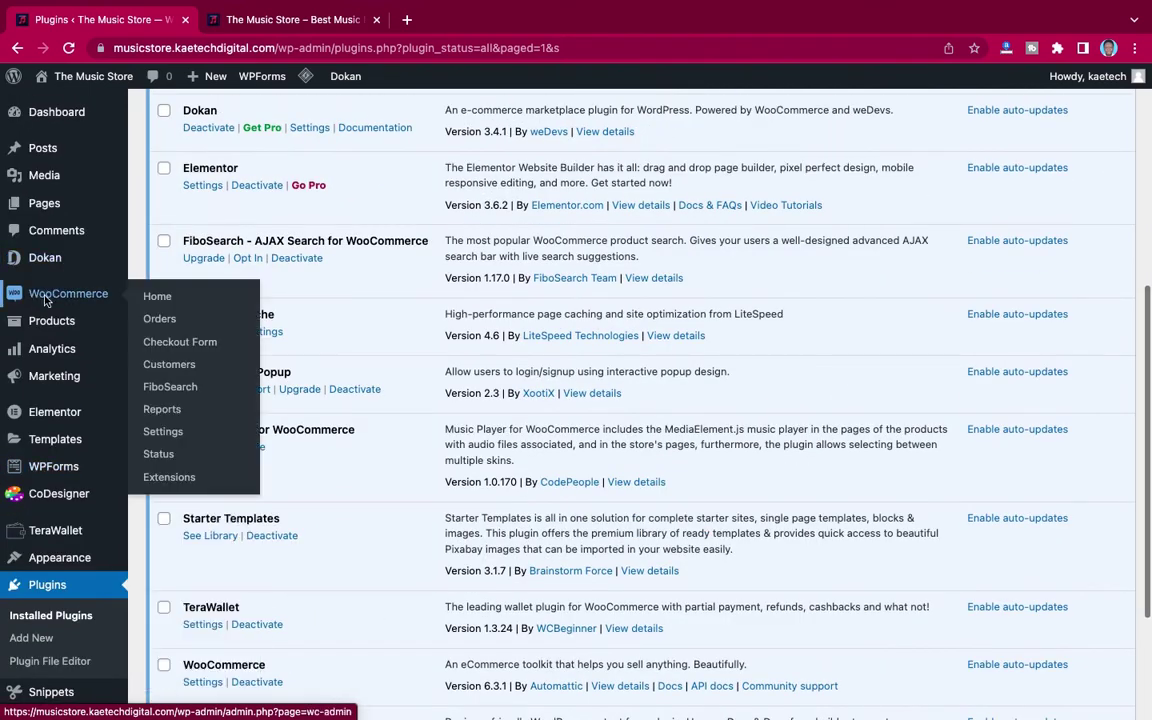
Step: Turn on Wallet in WooCommerce Payments settings, save, and return to the store homepage
{"action": "left_click", "coordinate": [163, 441]}
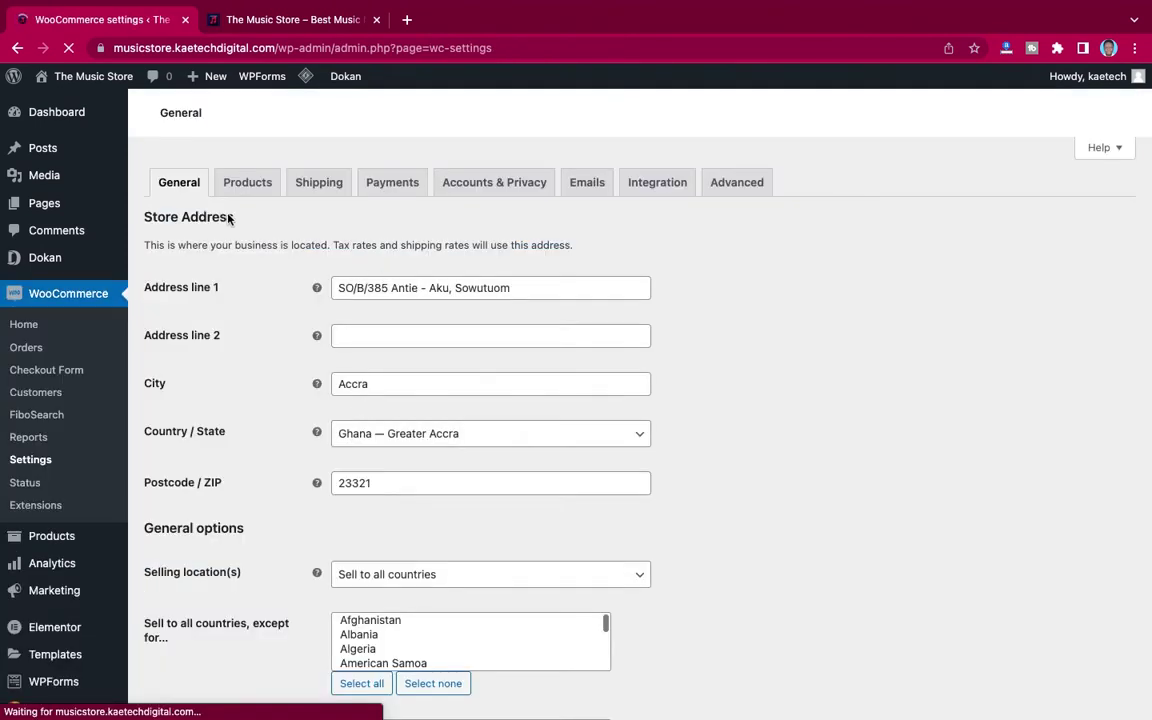
{"action": "left_click", "coordinate": [390, 183]}
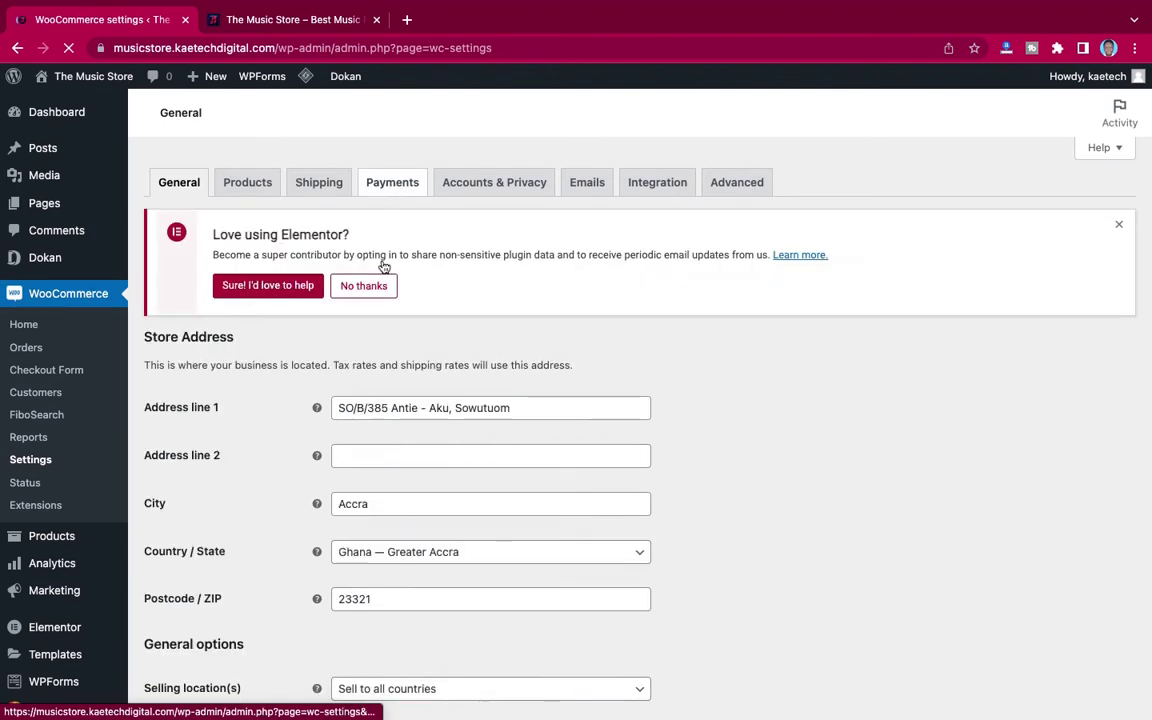
{"action": "left_click", "coordinate": [397, 184]}
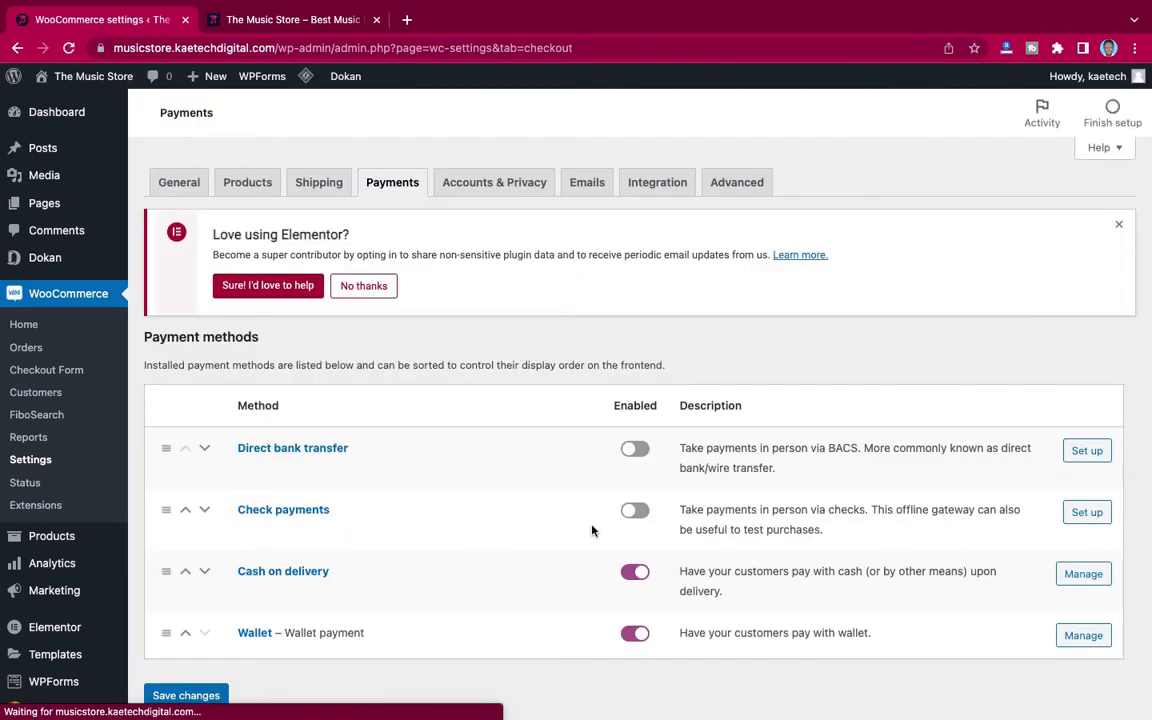
{"action": "scroll", "coordinate": [569, 622], "scroll_direction": "down", "scroll_amount": 1}
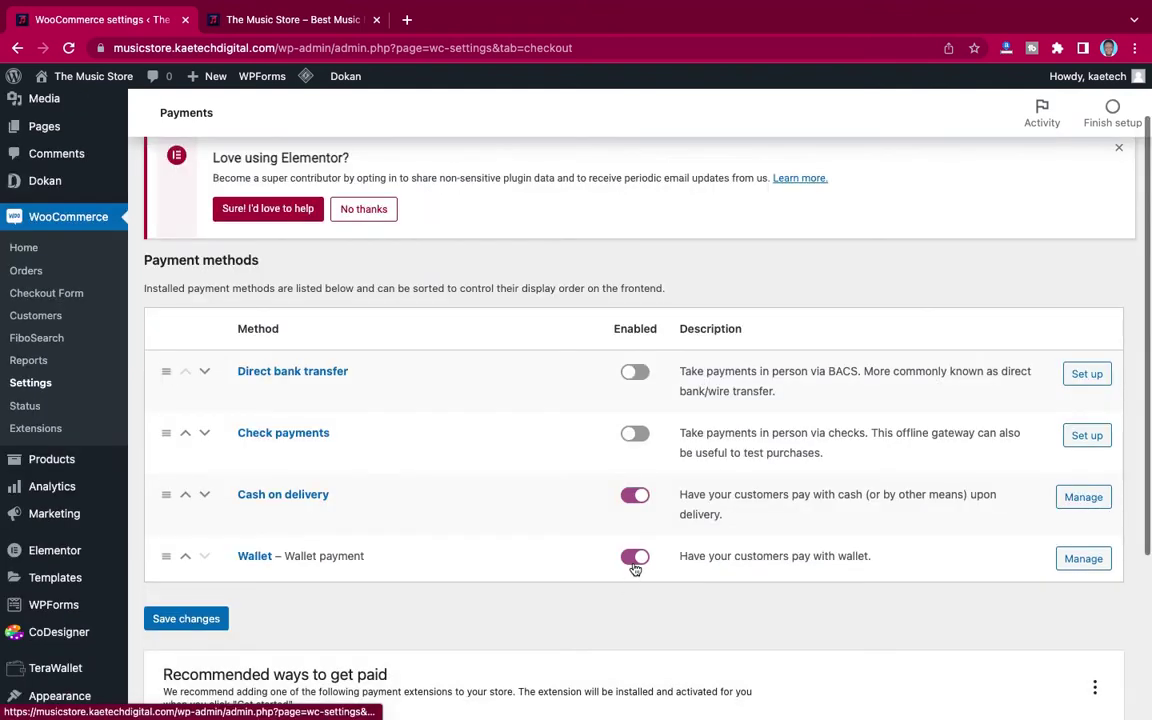
{"action": "left_click", "coordinate": [635, 557]}
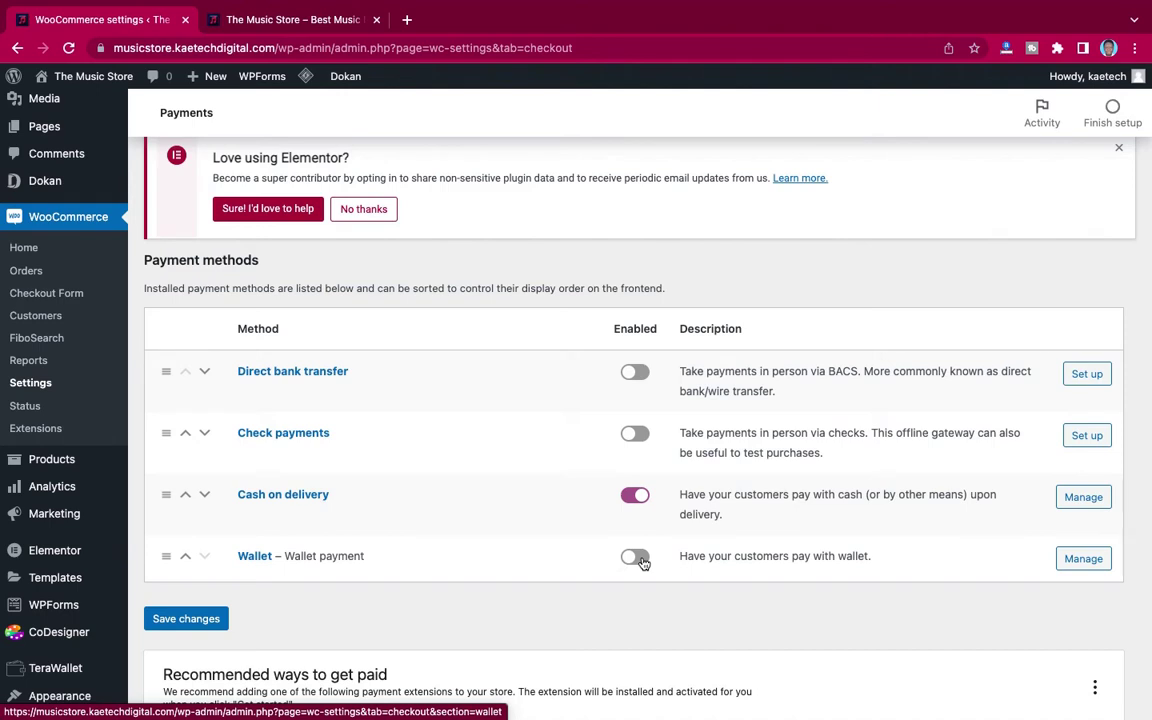
{"action": "left_click", "coordinate": [640, 561]}
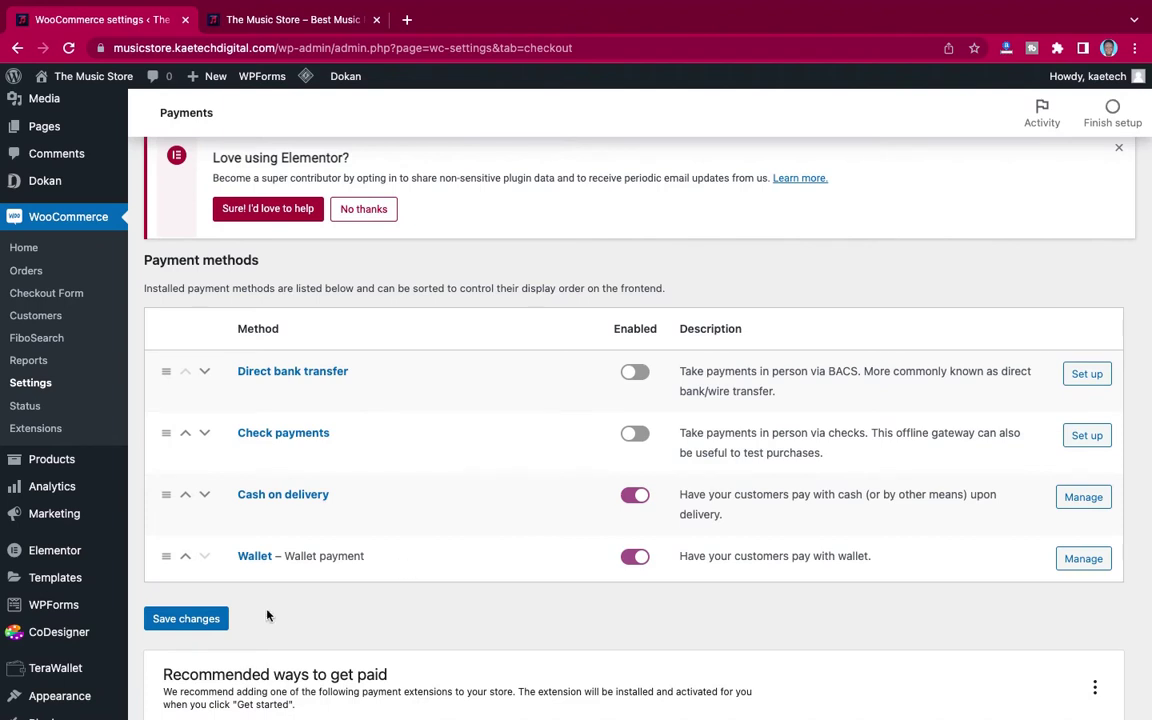
{"action": "left_click", "coordinate": [182, 618]}
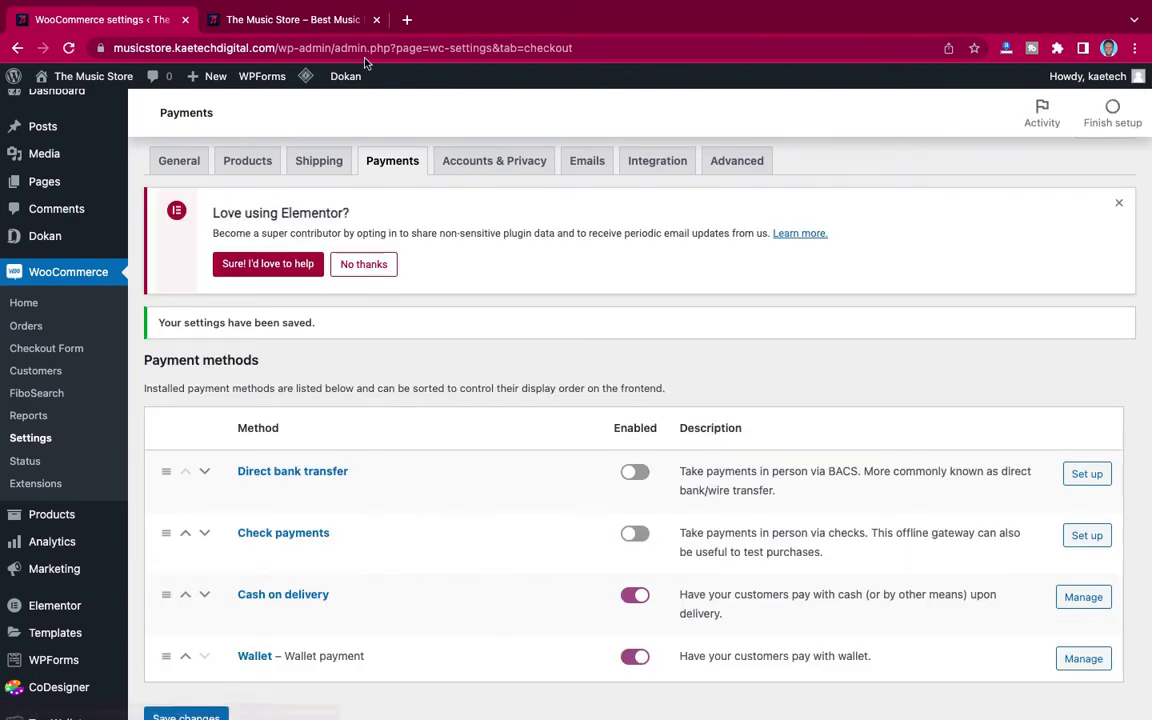
{"action": "left_click", "coordinate": [280, 21]}
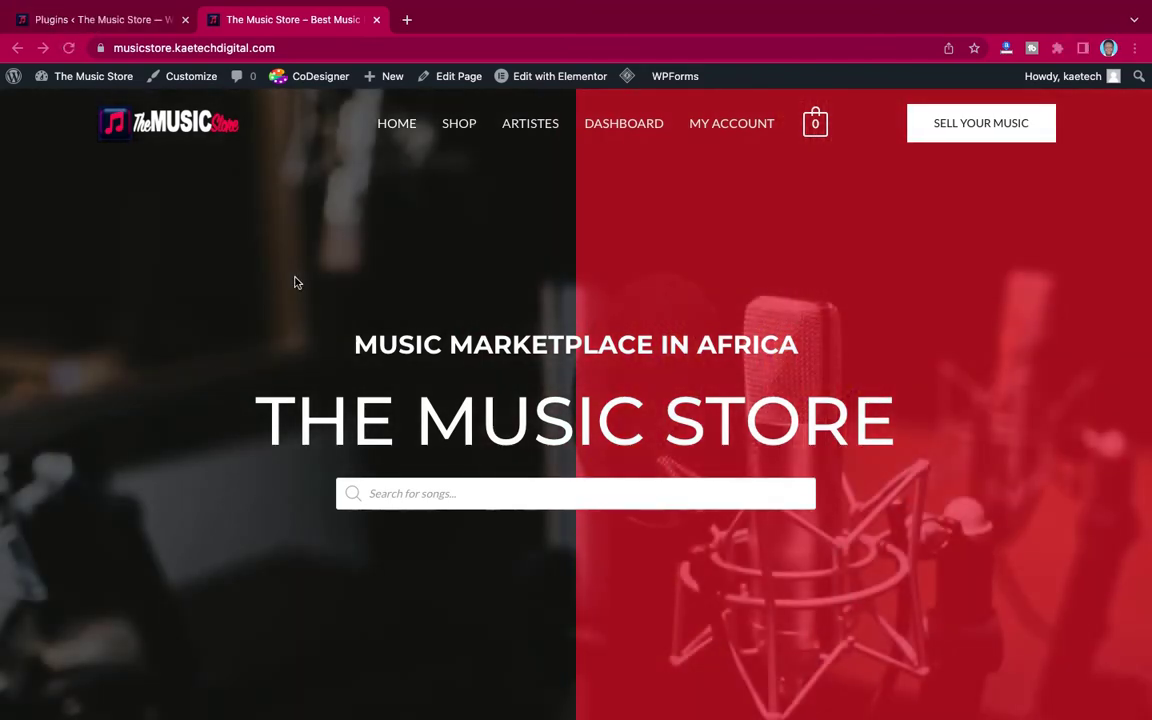
Step: Reload the storefront, return to Installed Plugins, and bring up the TeraWallet flyout submenu
{"action": "left_click", "coordinate": [68, 47]}
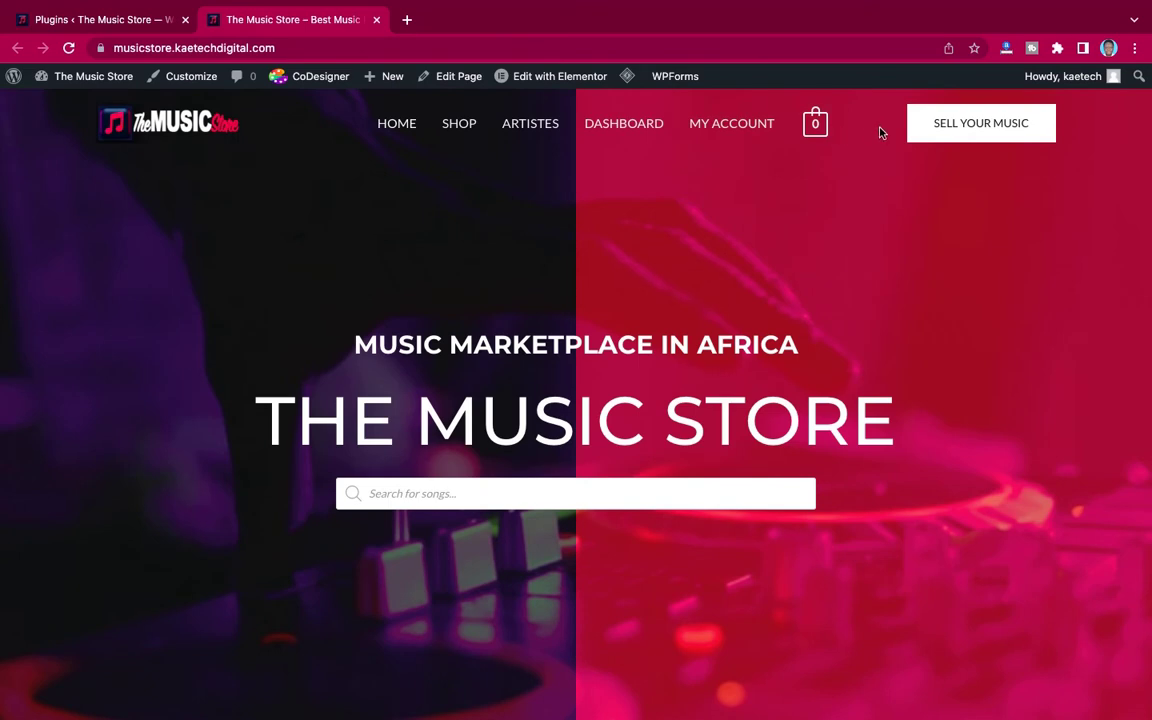
{"action": "left_click", "coordinate": [80, 19]}
{"action": "scroll", "coordinate": [258, 398], "scroll_direction": "down", "scroll_amount": 4}
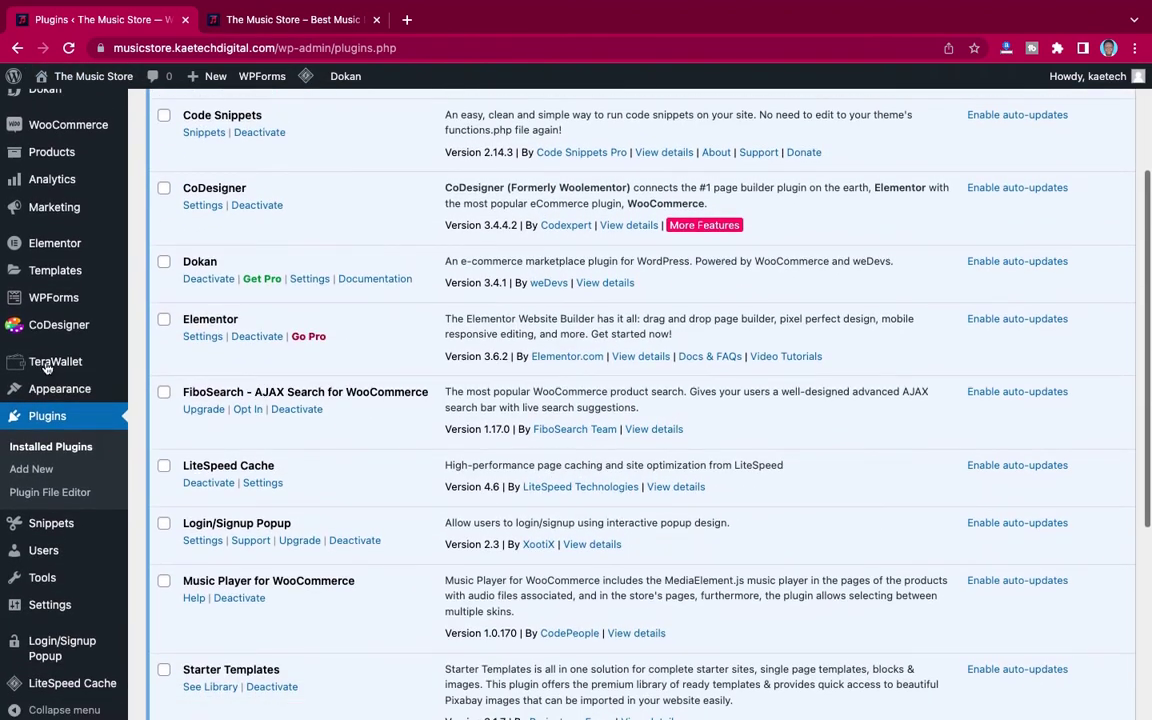
{"action": "mouse_move", "coordinate": [51, 362]}
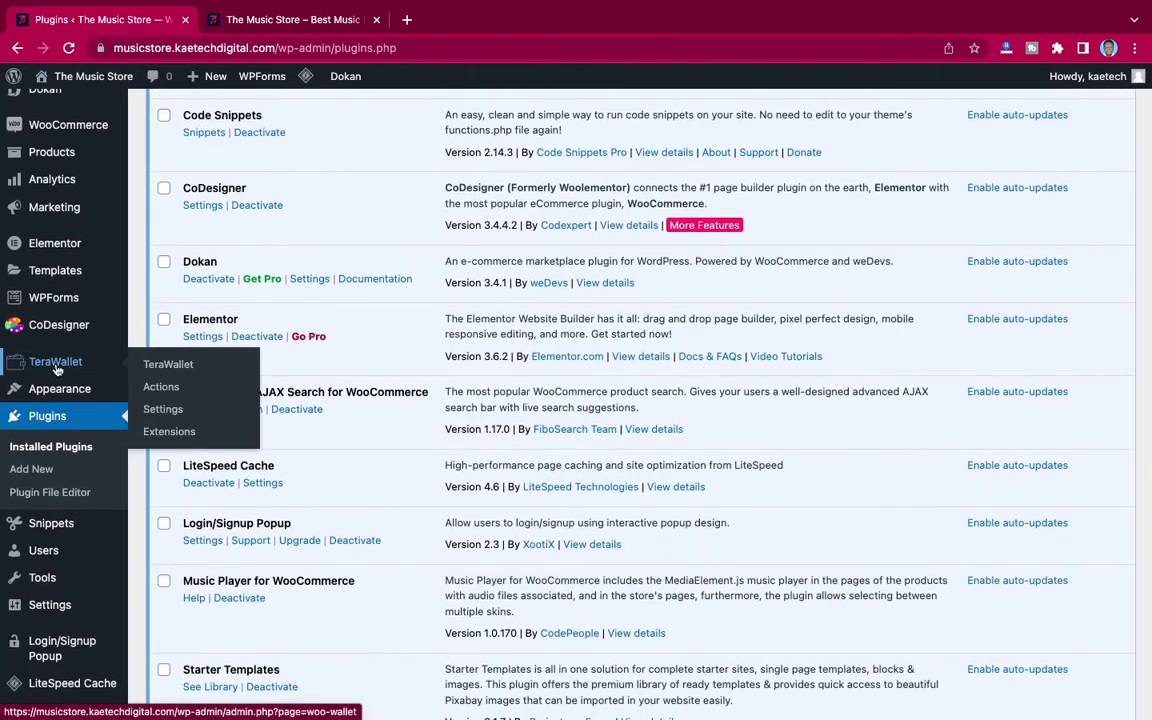
Step: In TeraWallet Settings, set wallet-icon.jpg as the Rechargeable Product Image
{"action": "left_click", "coordinate": [163, 411]}
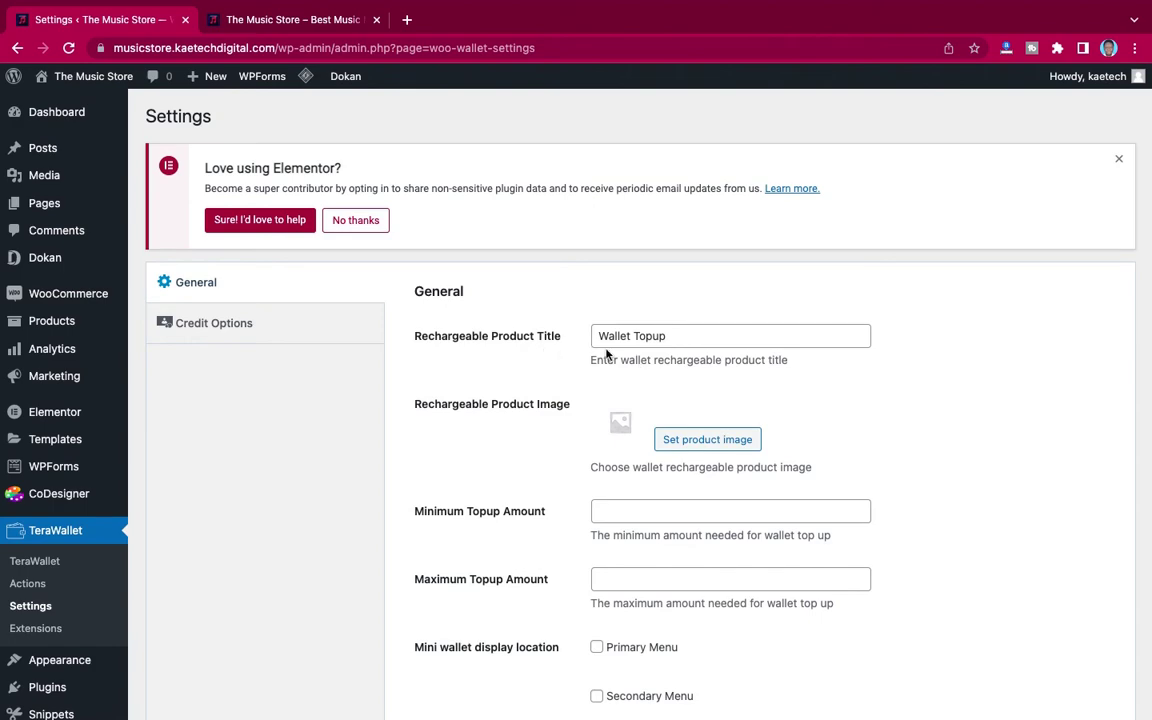
{"action": "scroll", "coordinate": [543, 431], "scroll_direction": "down", "scroll_amount": 7}
{"action": "scroll", "coordinate": [543, 431], "scroll_direction": "up", "scroll_amount": 7}
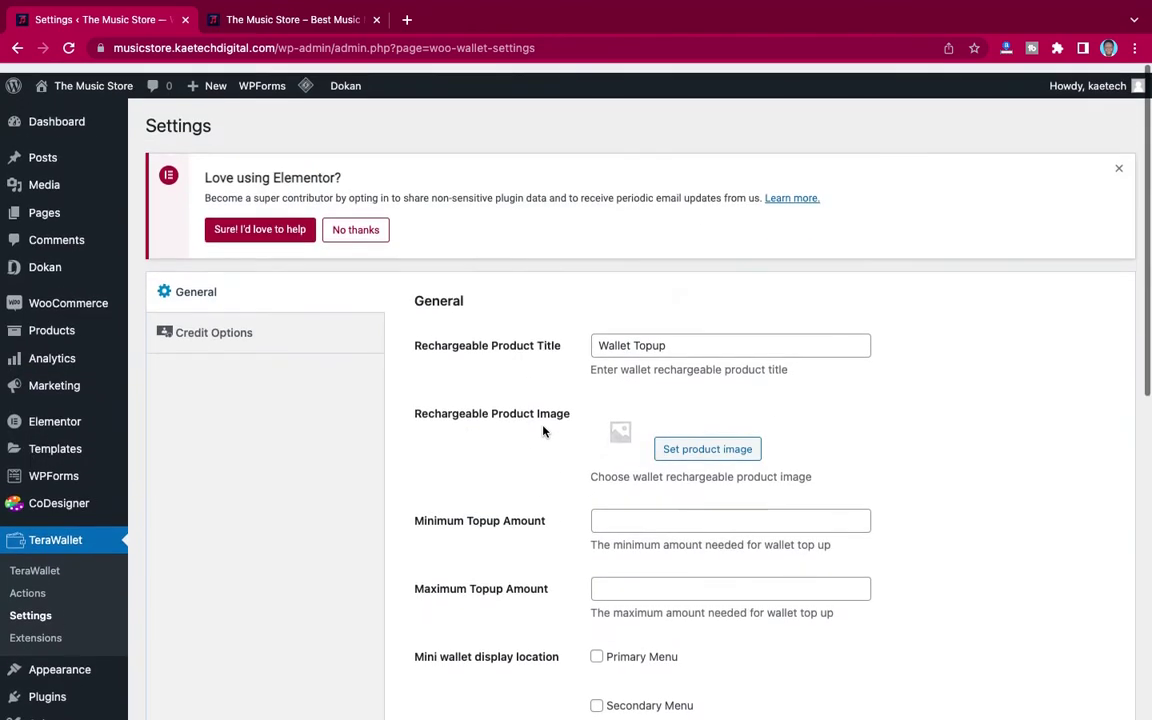
{"action": "scroll", "coordinate": [543, 431], "scroll_direction": "down", "scroll_amount": 1}
{"action": "scroll", "coordinate": [543, 431], "scroll_direction": "up", "scroll_amount": 1}
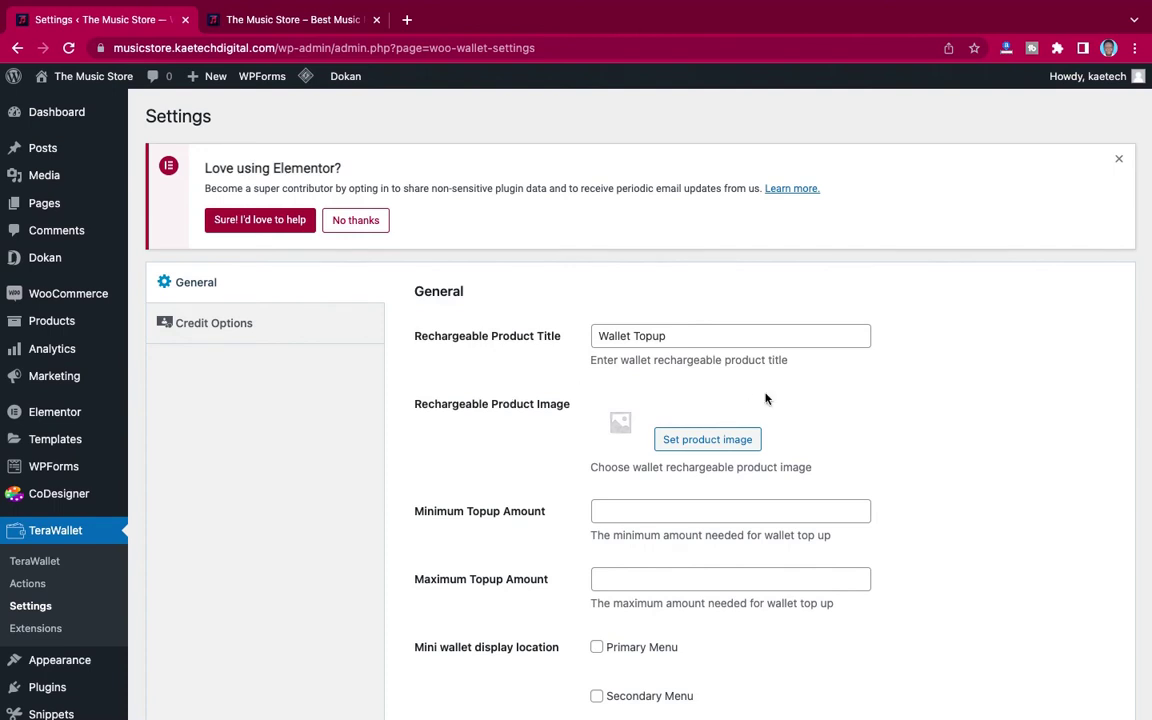
{"action": "left_click", "coordinate": [722, 440]}
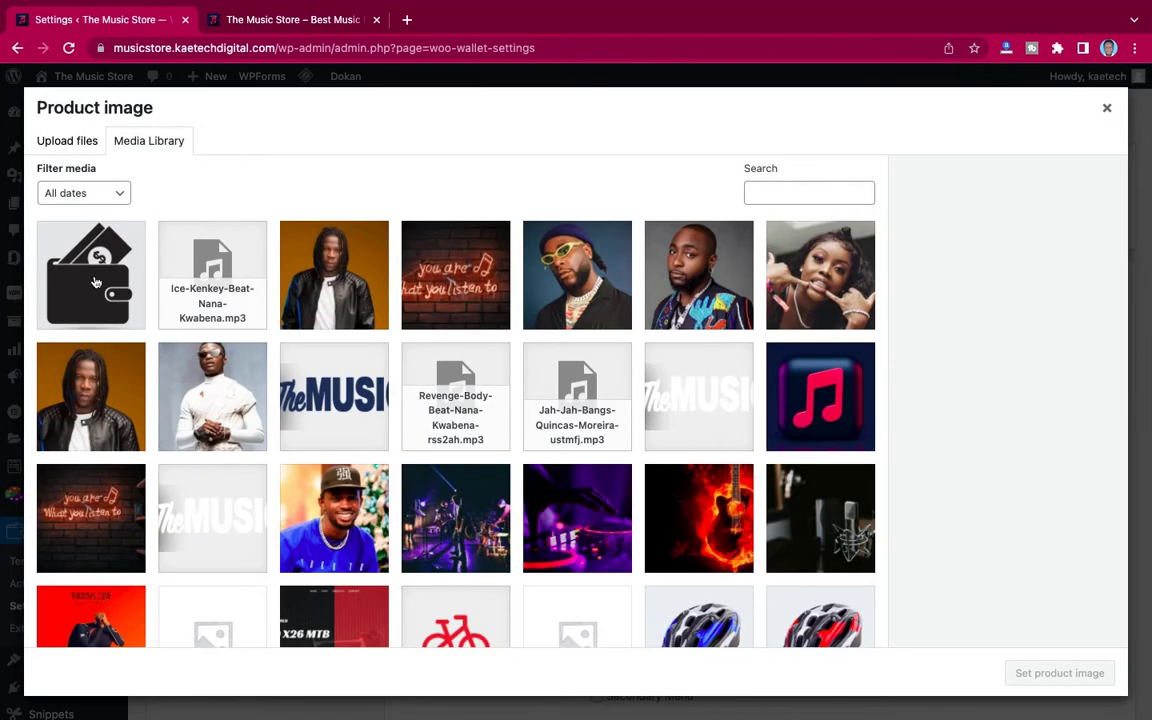
{"action": "left_click", "coordinate": [94, 280]}
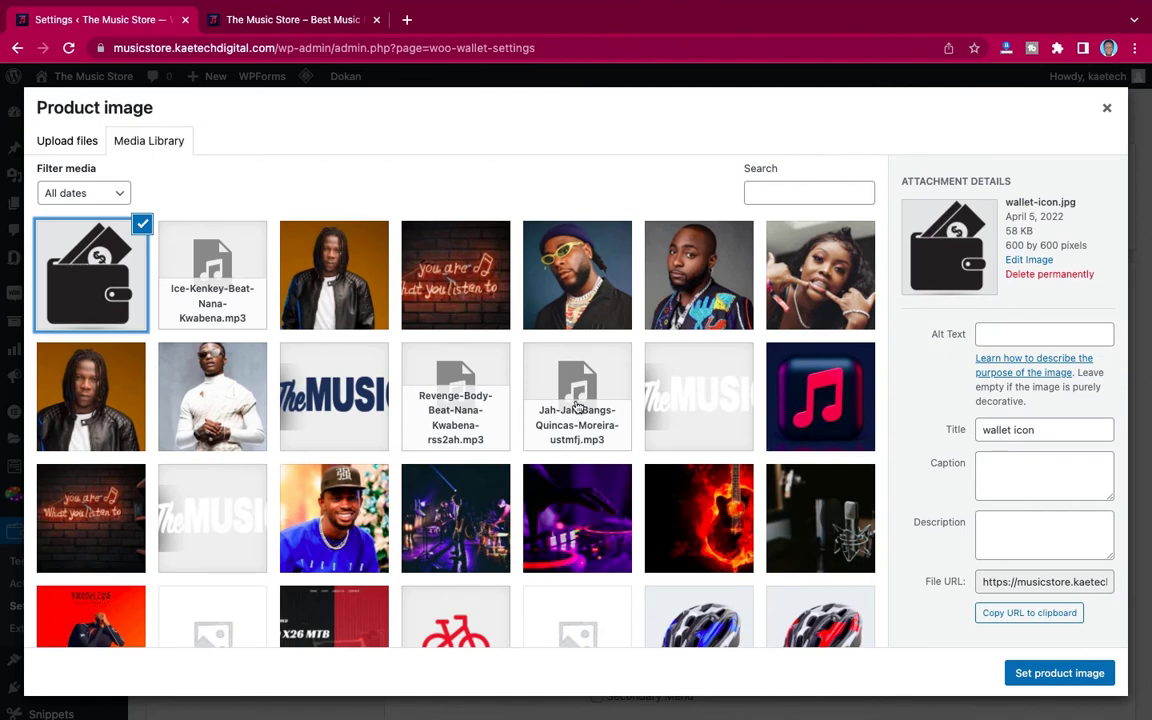
{"action": "left_click", "coordinate": [1054, 676]}
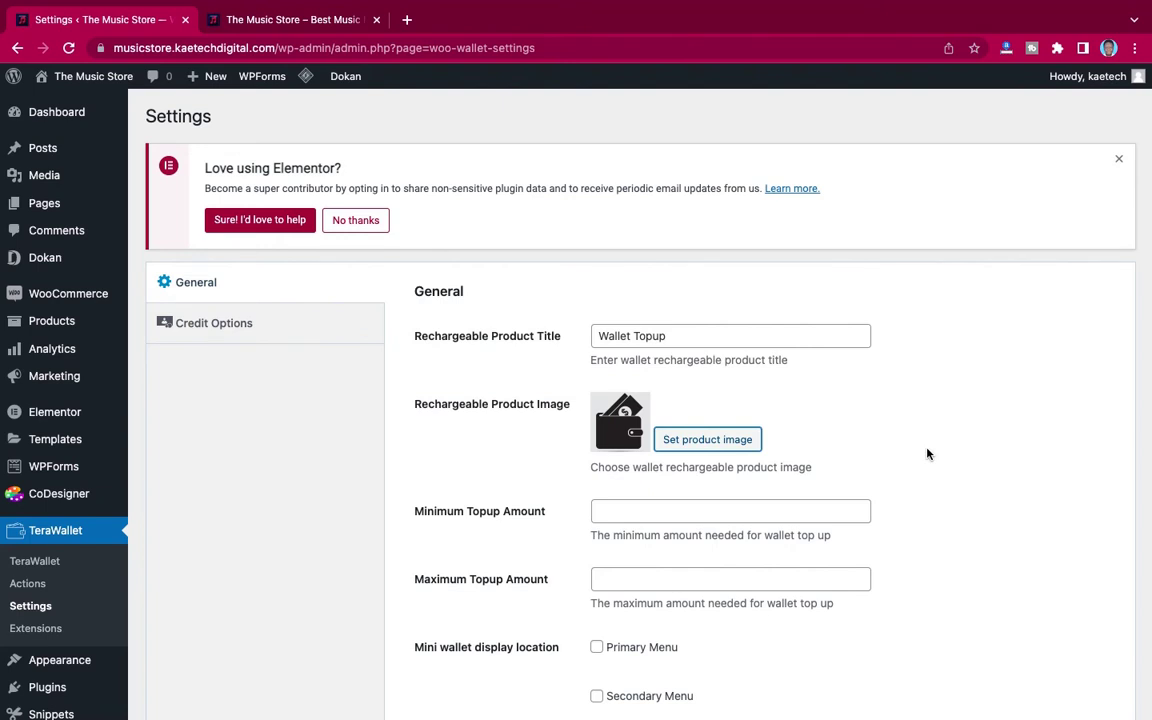
Step: Set Minimum Topup Amount to 20 and show the mini wallet in Primary and Logged In Account menus
{"action": "scroll", "coordinate": [927, 454], "scroll_direction": "down", "scroll_amount": 4}
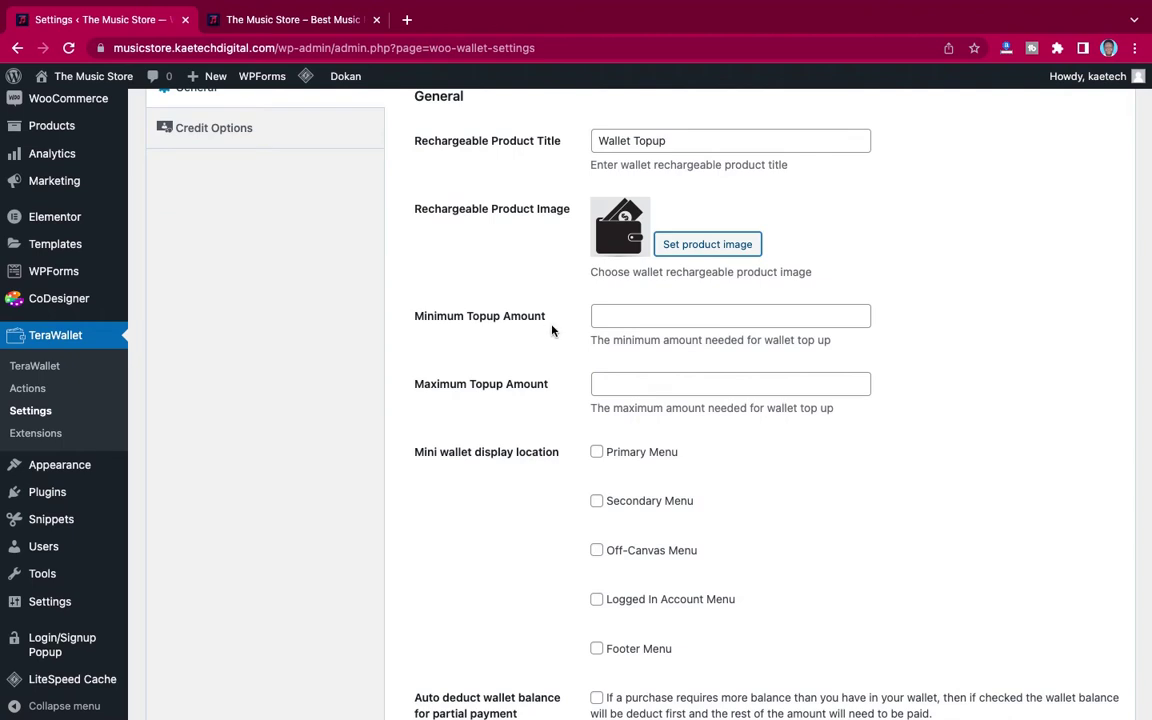
{"action": "left_click", "coordinate": [598, 316]}
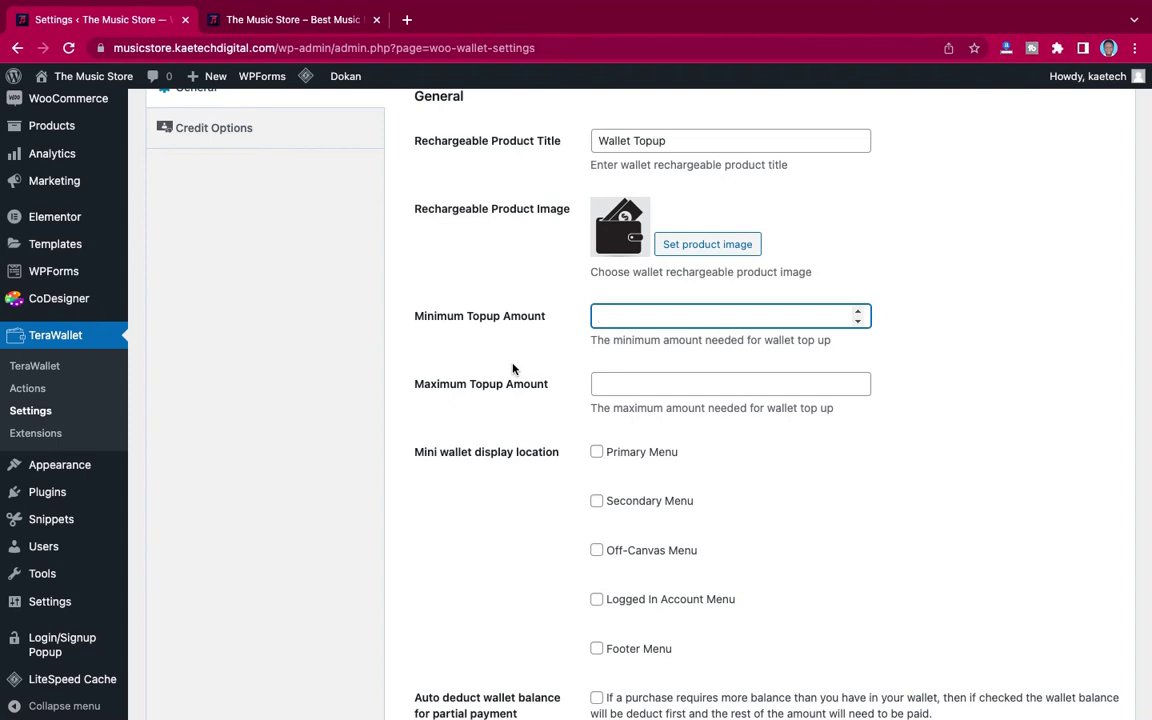
{"action": "type", "text": "20"}
{"action": "scroll", "coordinate": [556, 441], "scroll_direction": "down", "scroll_amount": 1}
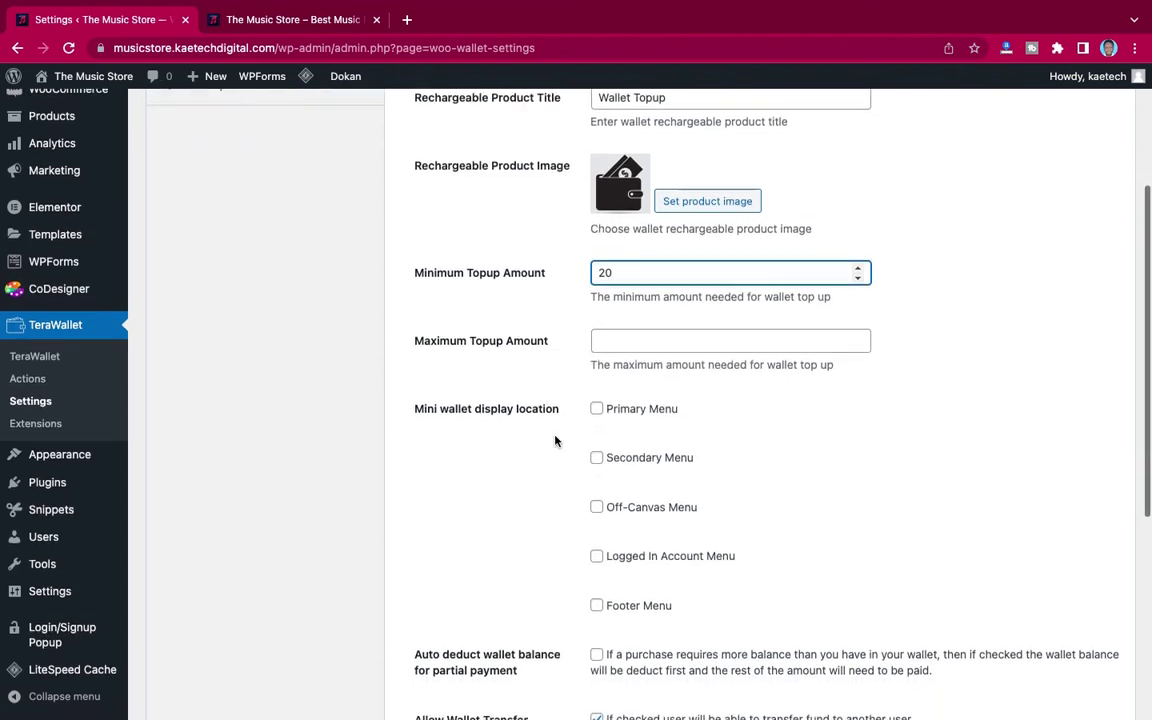
{"action": "scroll", "coordinate": [556, 441], "scroll_direction": "down", "scroll_amount": 1}
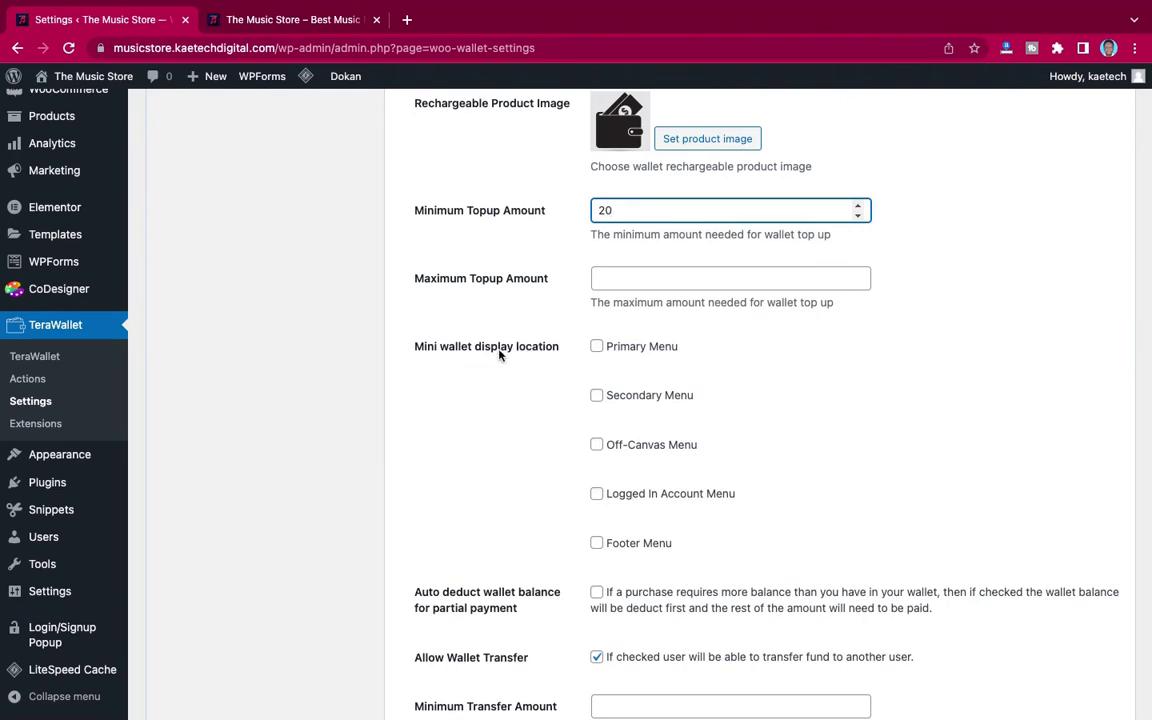
{"action": "left_click", "coordinate": [597, 347]}
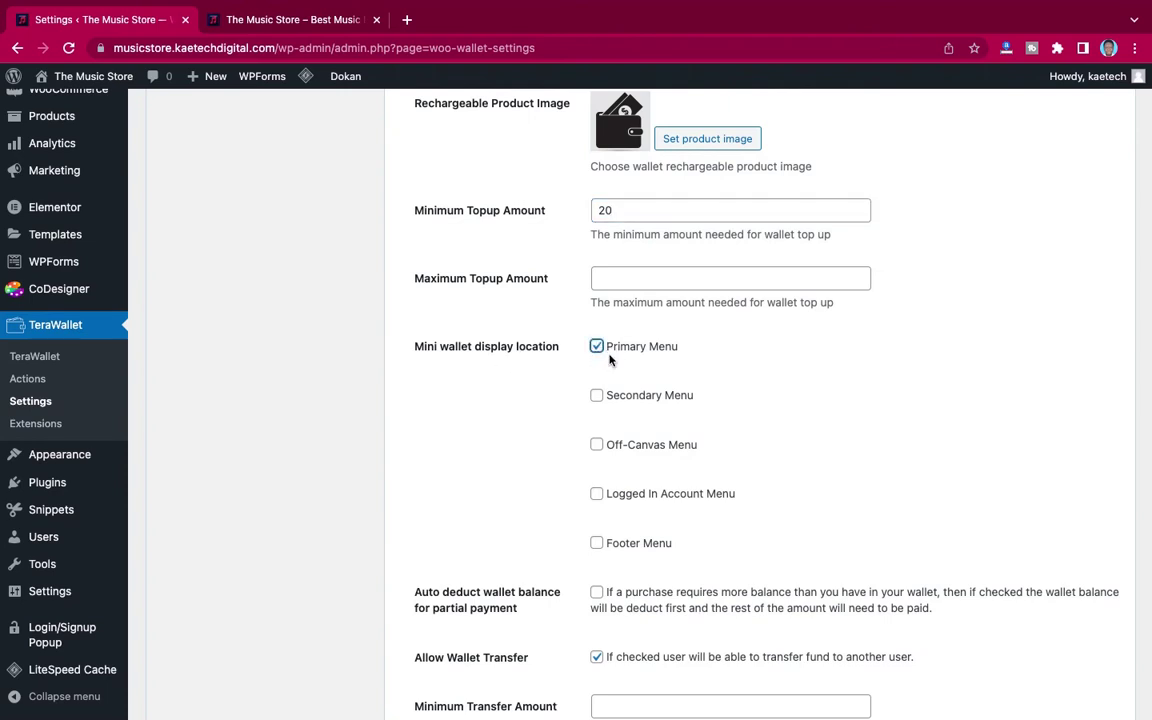
{"action": "left_click", "coordinate": [306, 26]}
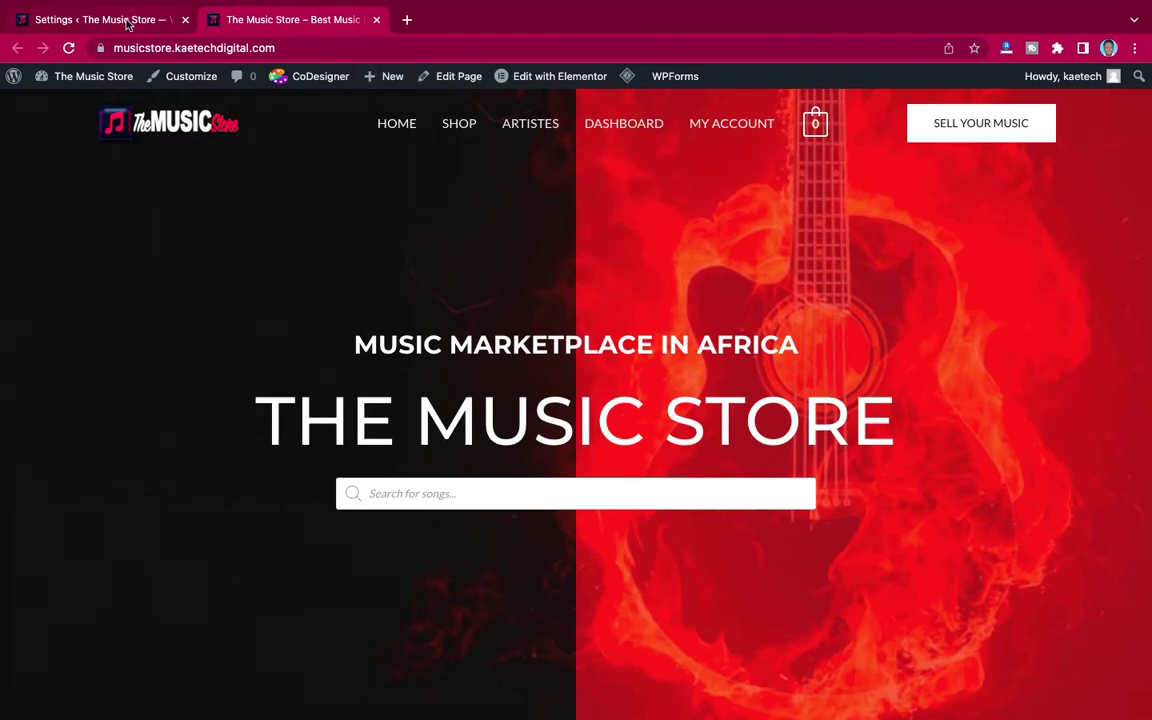
{"action": "left_click", "coordinate": [128, 20]}
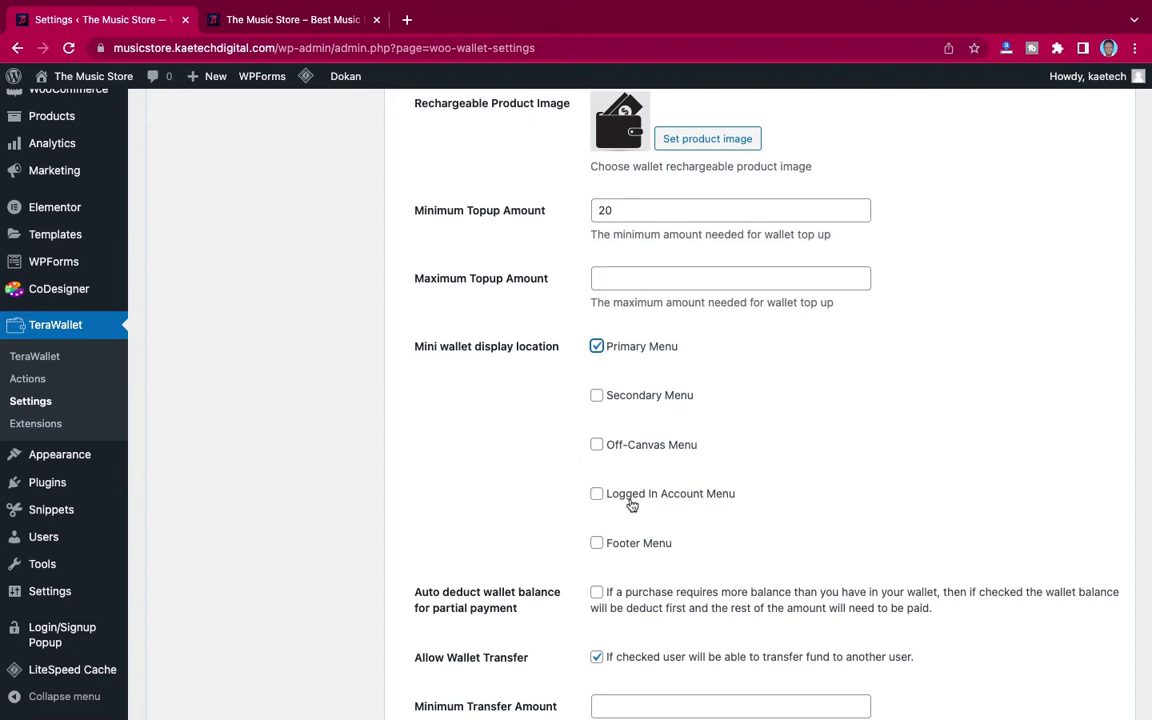
{"action": "left_click", "coordinate": [597, 496]}
Step: Enable auto-deduct, set Minimum Transfer Amount 20, allow Cash on delivery, and save
{"action": "scroll", "coordinate": [519, 522], "scroll_direction": "down", "scroll_amount": 4}
{"action": "scroll", "coordinate": [517, 514], "scroll_direction": "up", "scroll_amount": 3}
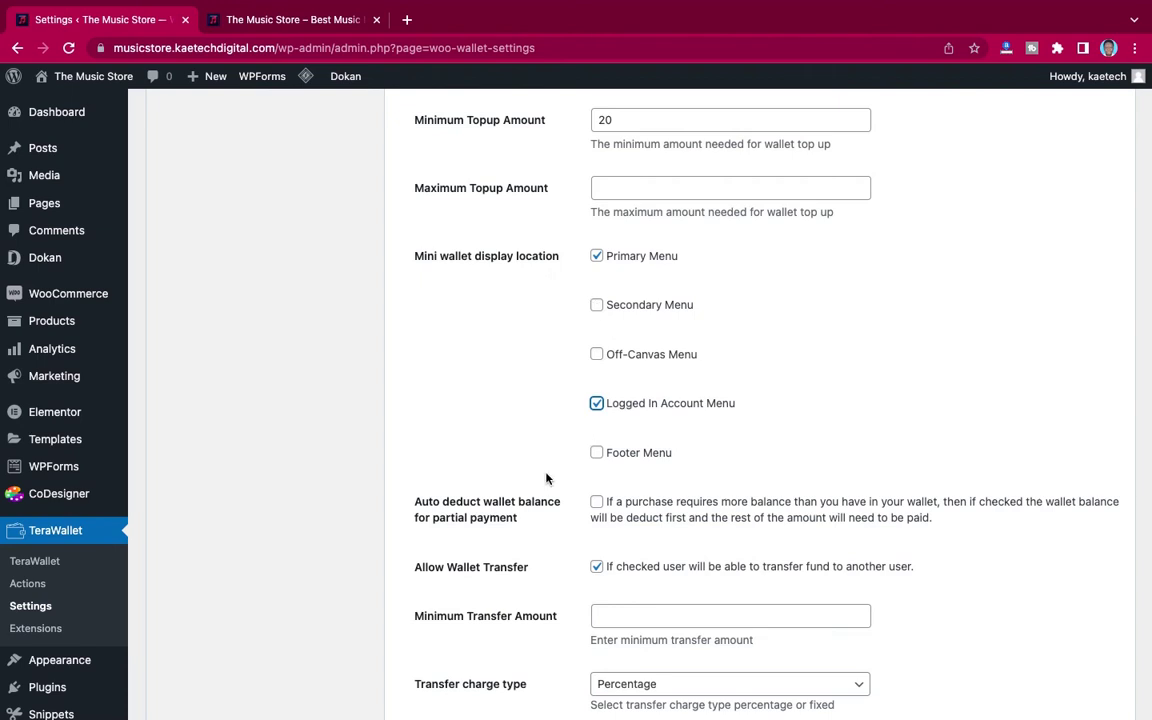
{"action": "scroll", "coordinate": [547, 472], "scroll_direction": "down", "scroll_amount": 3}
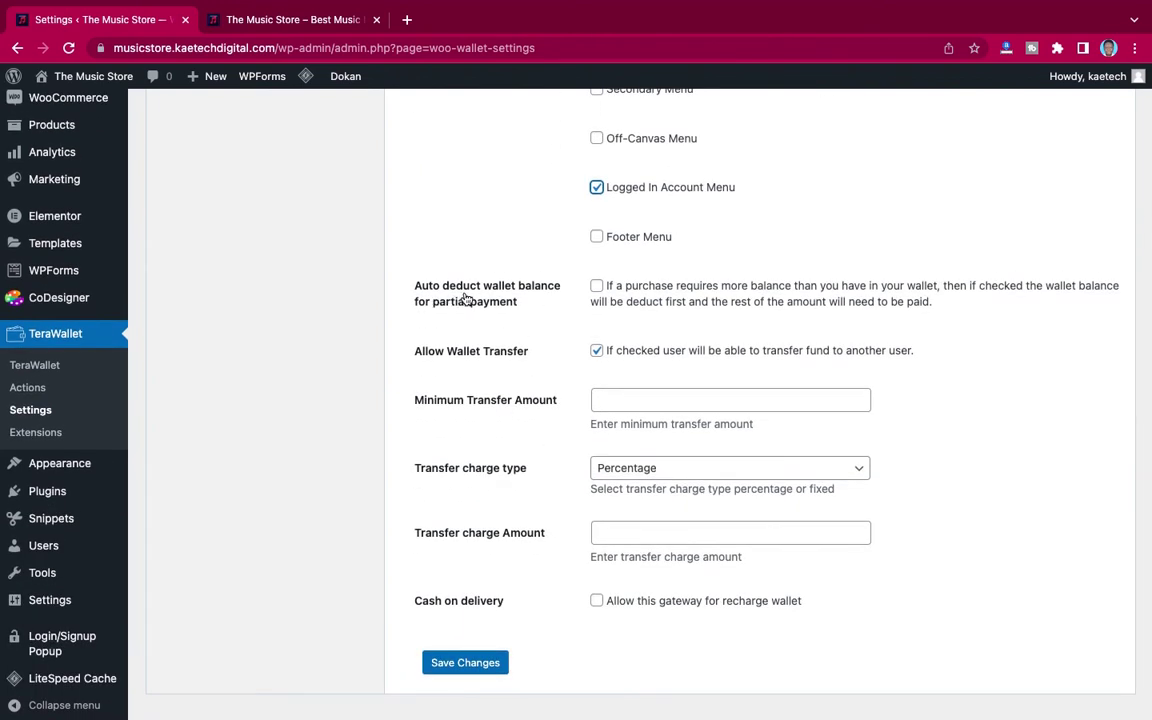
{"action": "left_click", "coordinate": [596, 287]}
{"action": "left_click", "coordinate": [620, 400]}
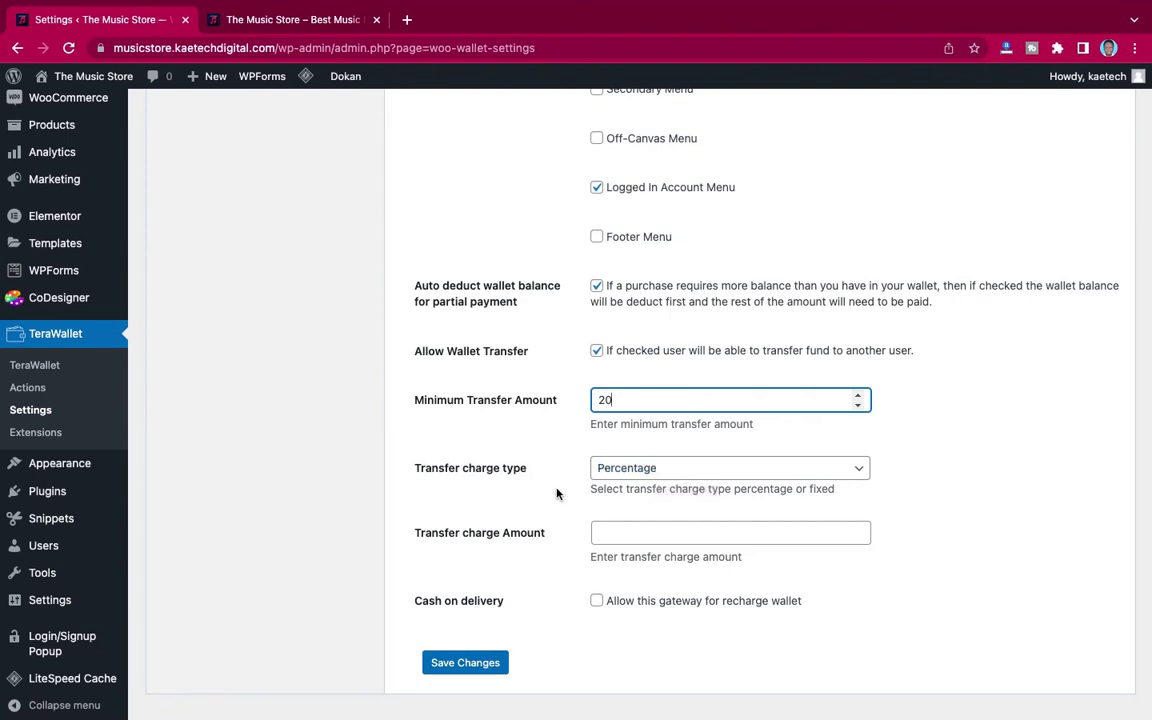
{"action": "scroll", "coordinate": [557, 493], "scroll_direction": "down", "scroll_amount": 1}
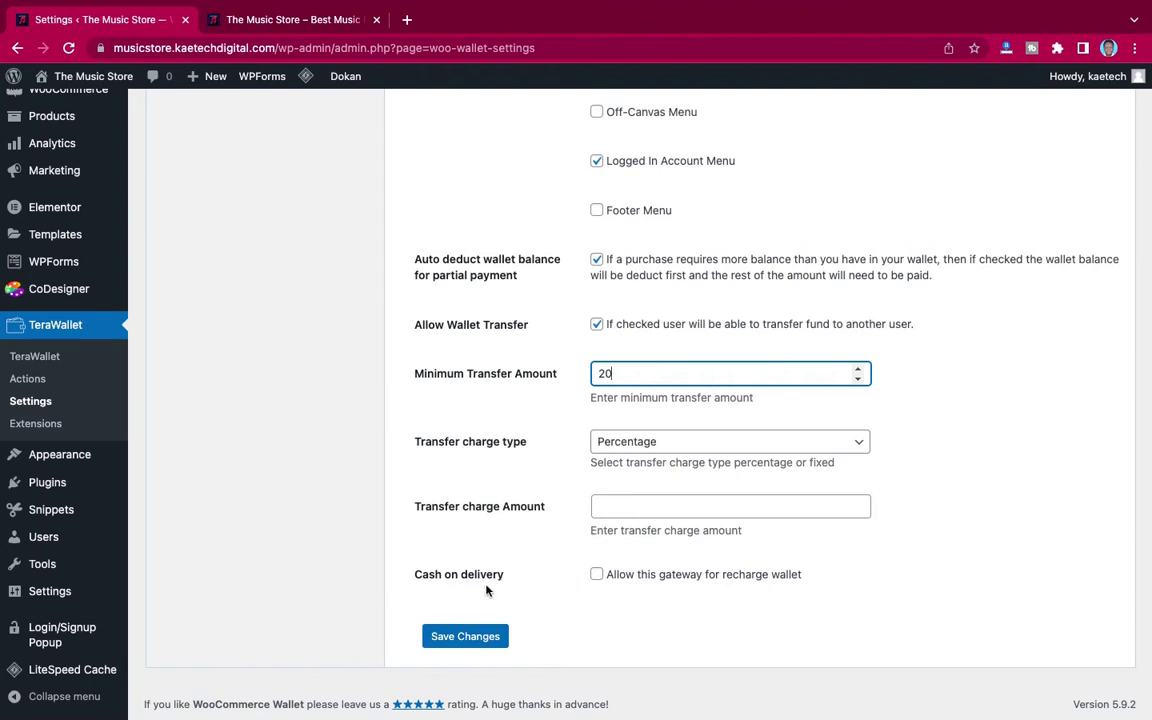
{"action": "left_click", "coordinate": [597, 577]}
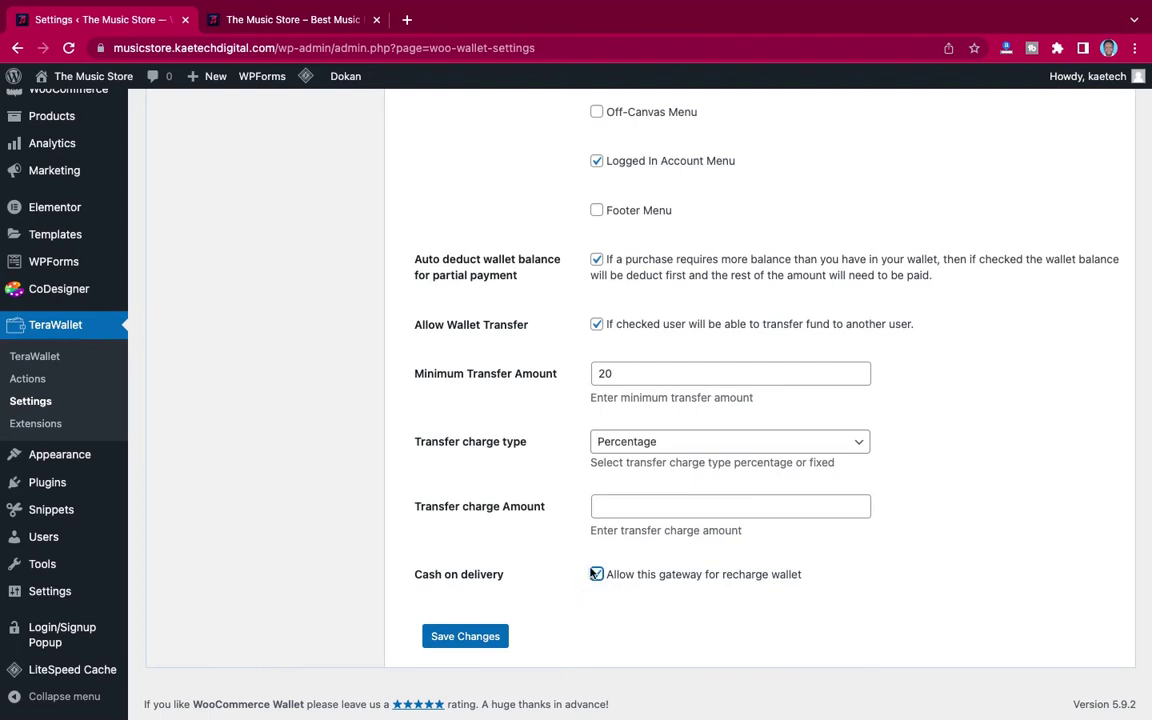
{"action": "left_click", "coordinate": [461, 639]}
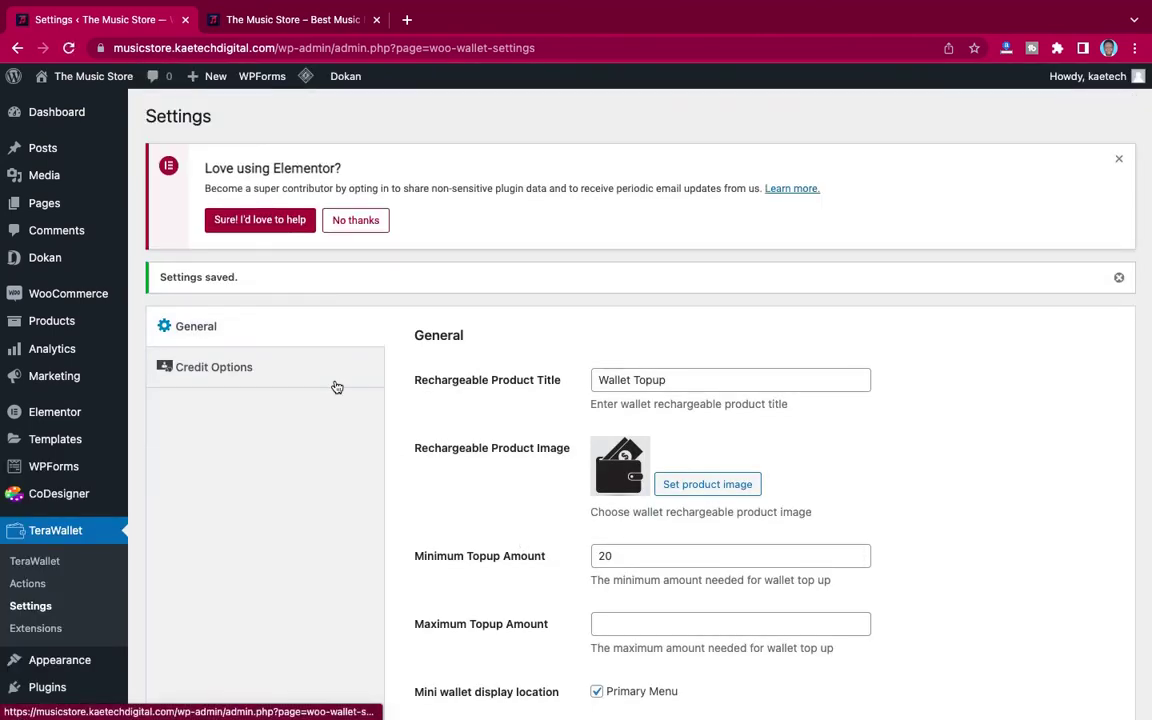
Step: Reload the storefront homepage and purge all caches with LiteSpeed Purge All
{"action": "left_click", "coordinate": [293, 28]}
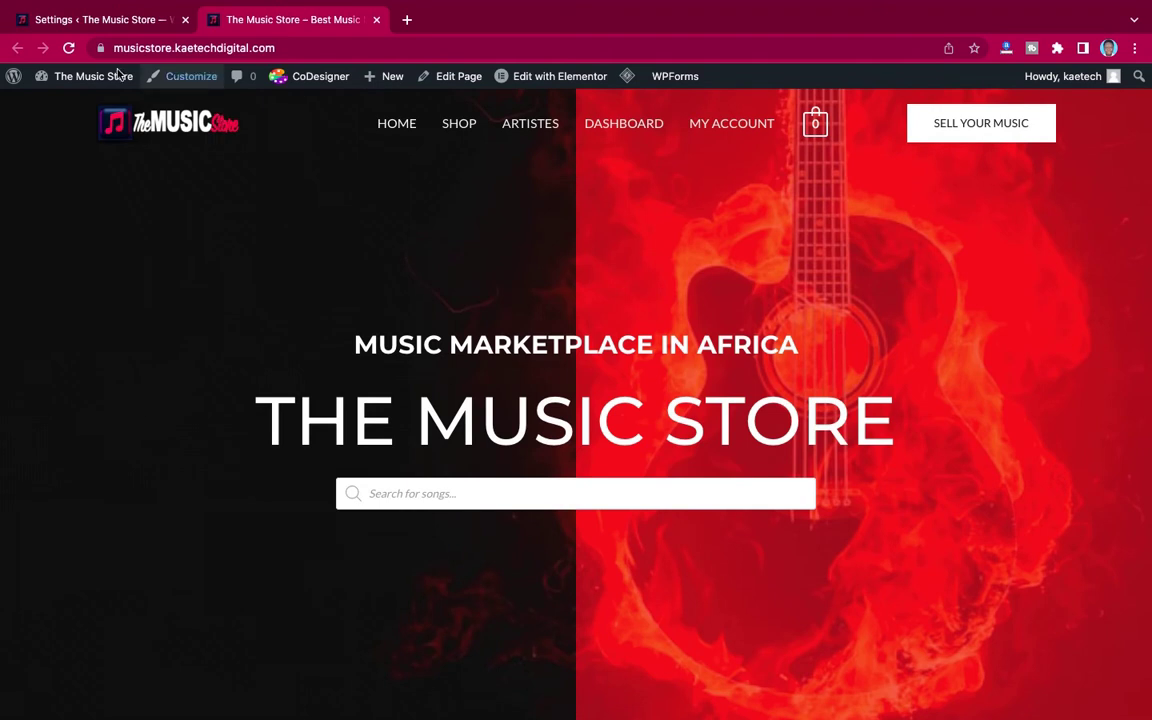
{"action": "left_click", "coordinate": [68, 50]}
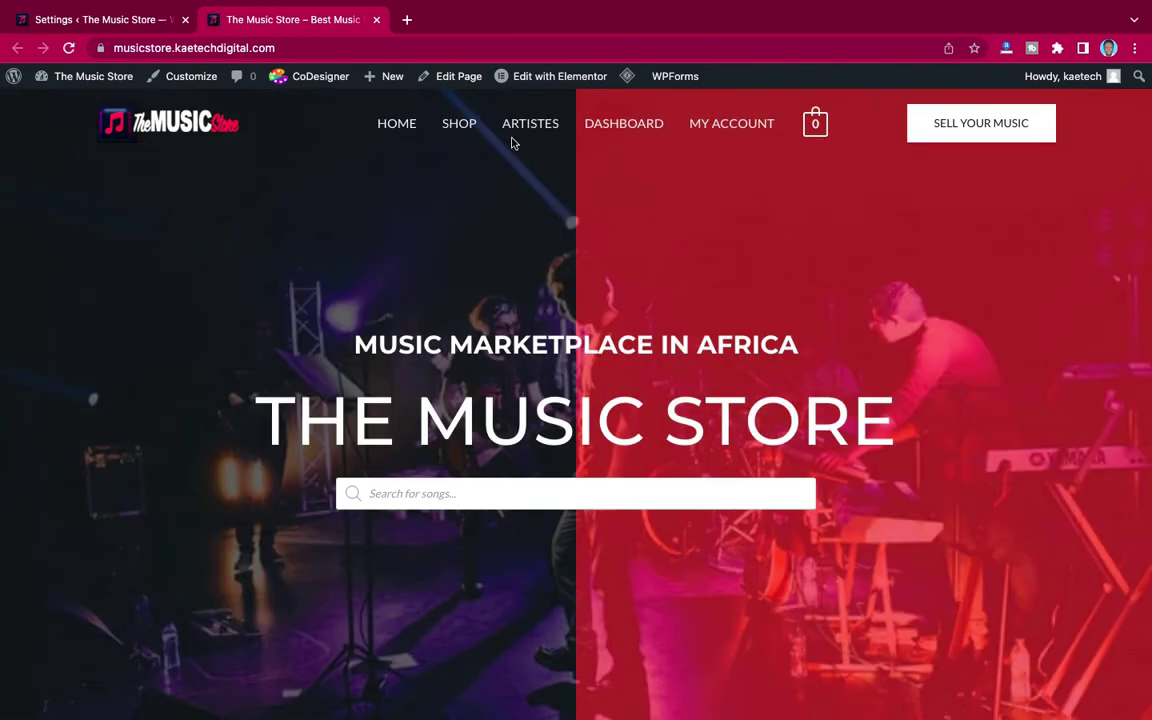
{"action": "mouse_move", "coordinate": [626, 80]}
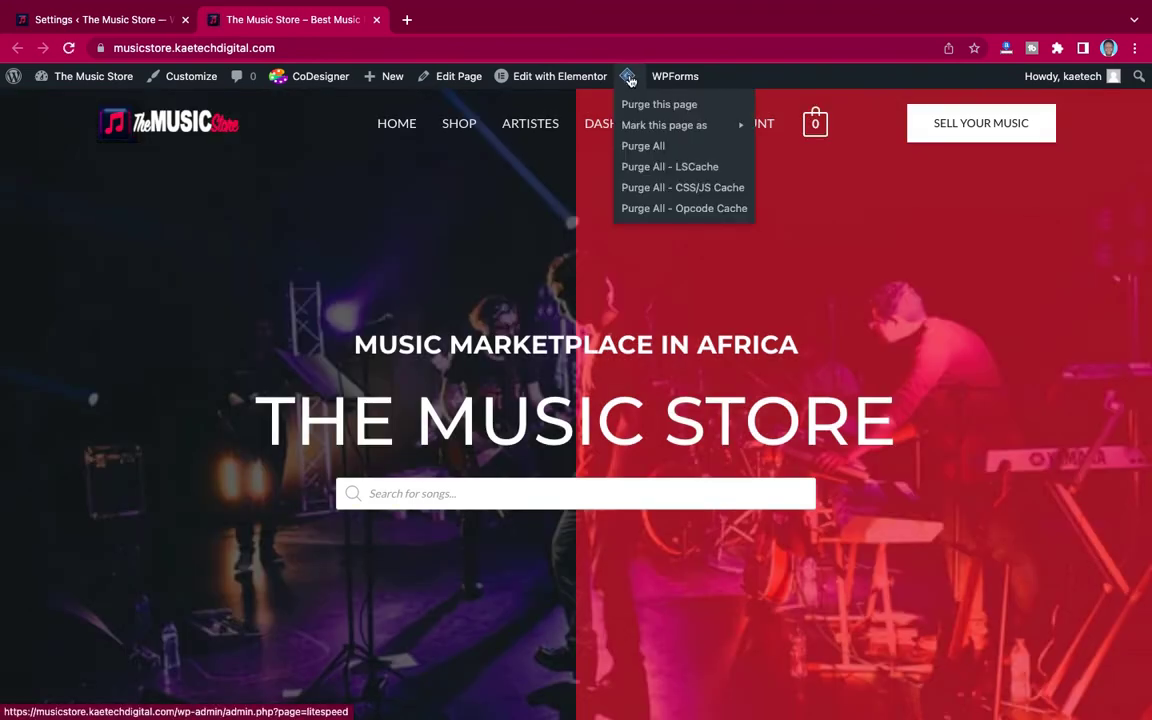
{"action": "left_click", "coordinate": [640, 150]}
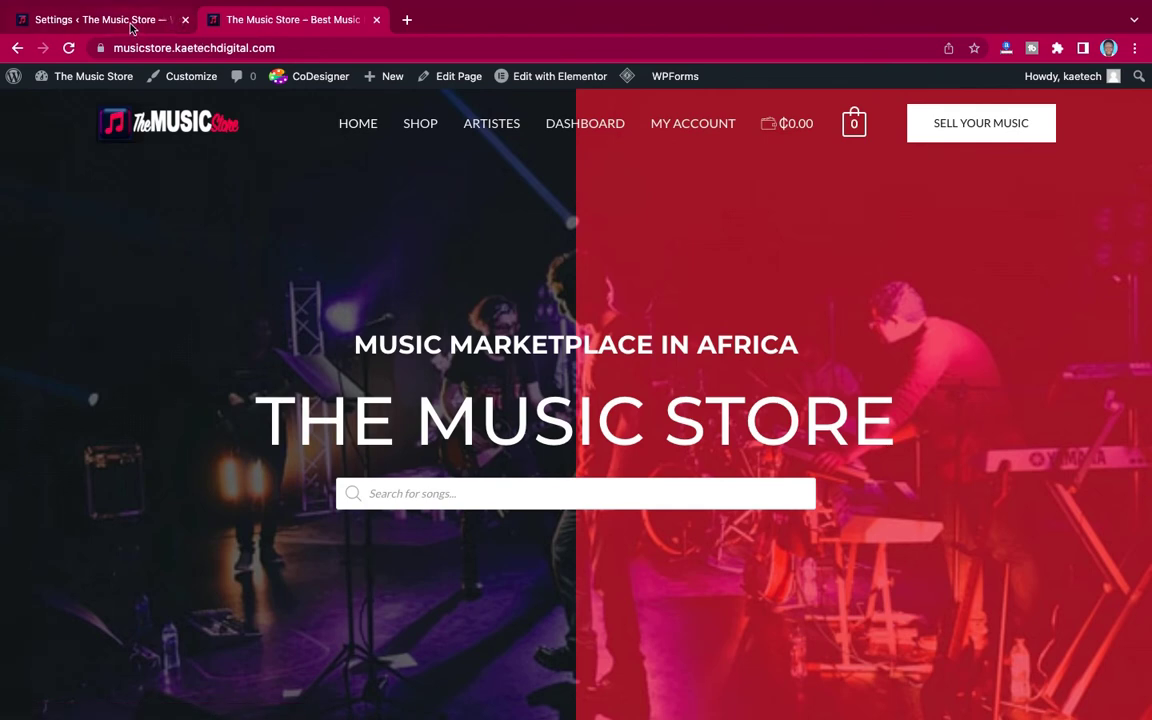
Step: Back in the admin tab, open TeraWallet's Users wallet details list
{"action": "left_click", "coordinate": [117, 21]}
{"action": "scroll", "coordinate": [265, 472], "scroll_direction": "down", "scroll_amount": 3}
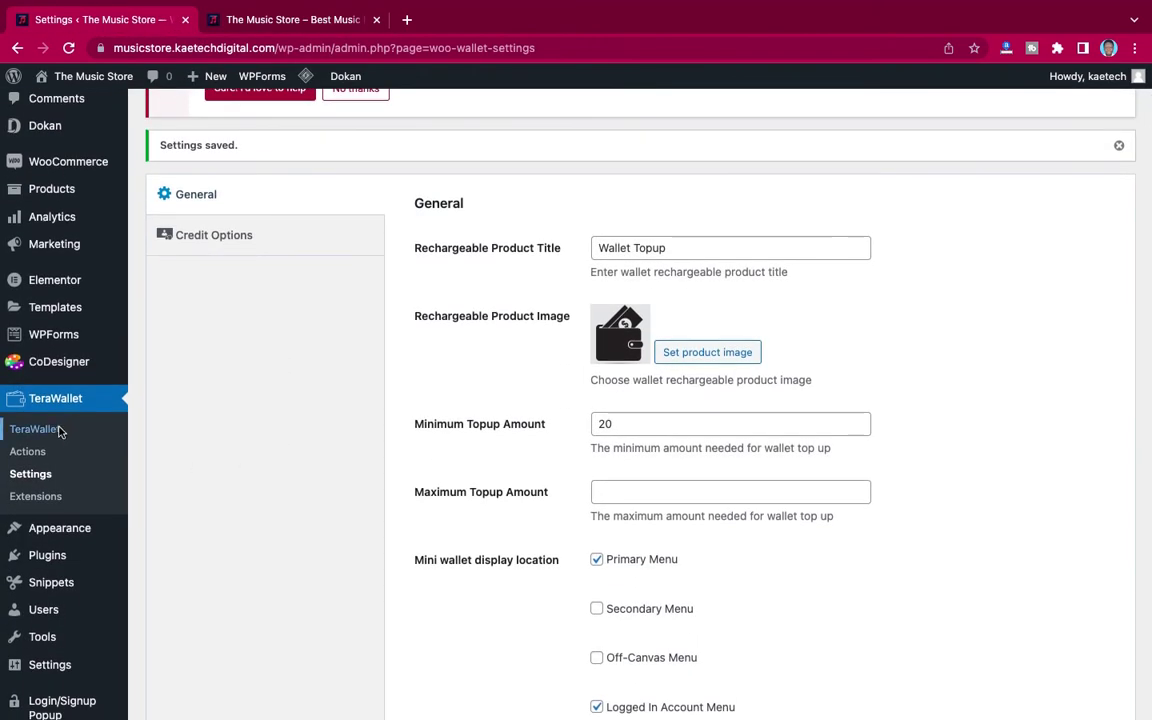
{"action": "left_click", "coordinate": [36, 430]}
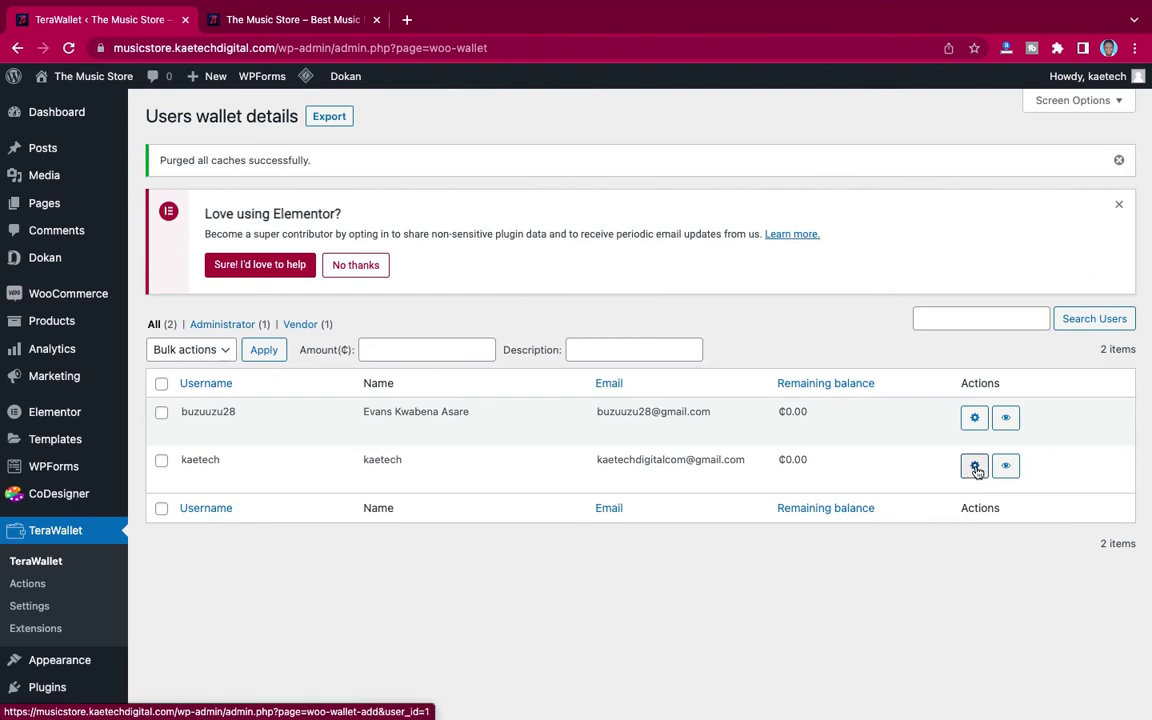
Step: Add a 1000 credit to the admin user's wallet, then go back to the storefront tab
{"action": "left_click", "coordinate": [975, 467]}
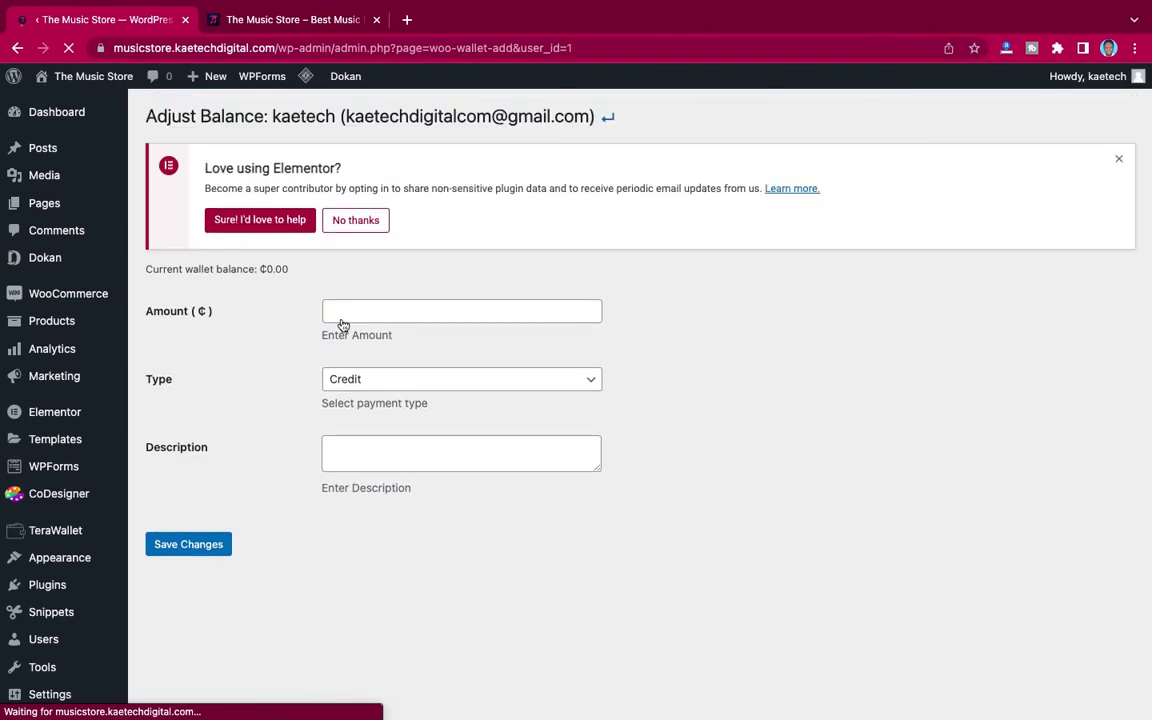
{"action": "left_click", "coordinate": [364, 314]}
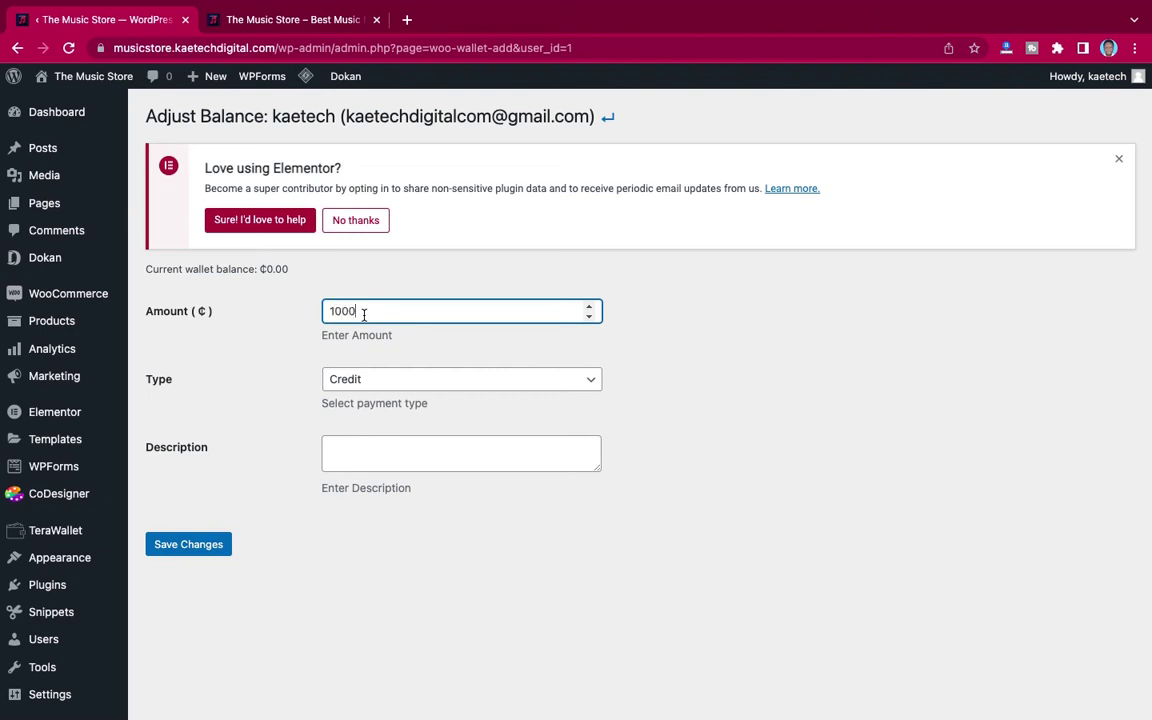
{"action": "left_click", "coordinate": [191, 545]}
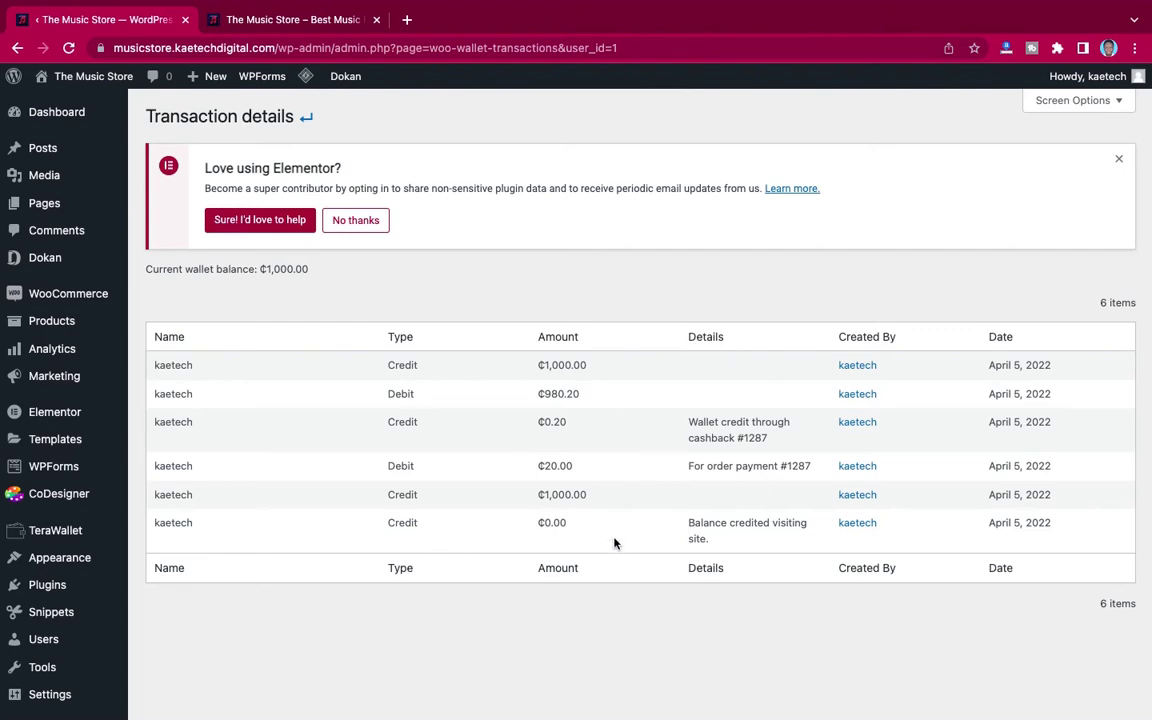
{"action": "left_click", "coordinate": [243, 18]}
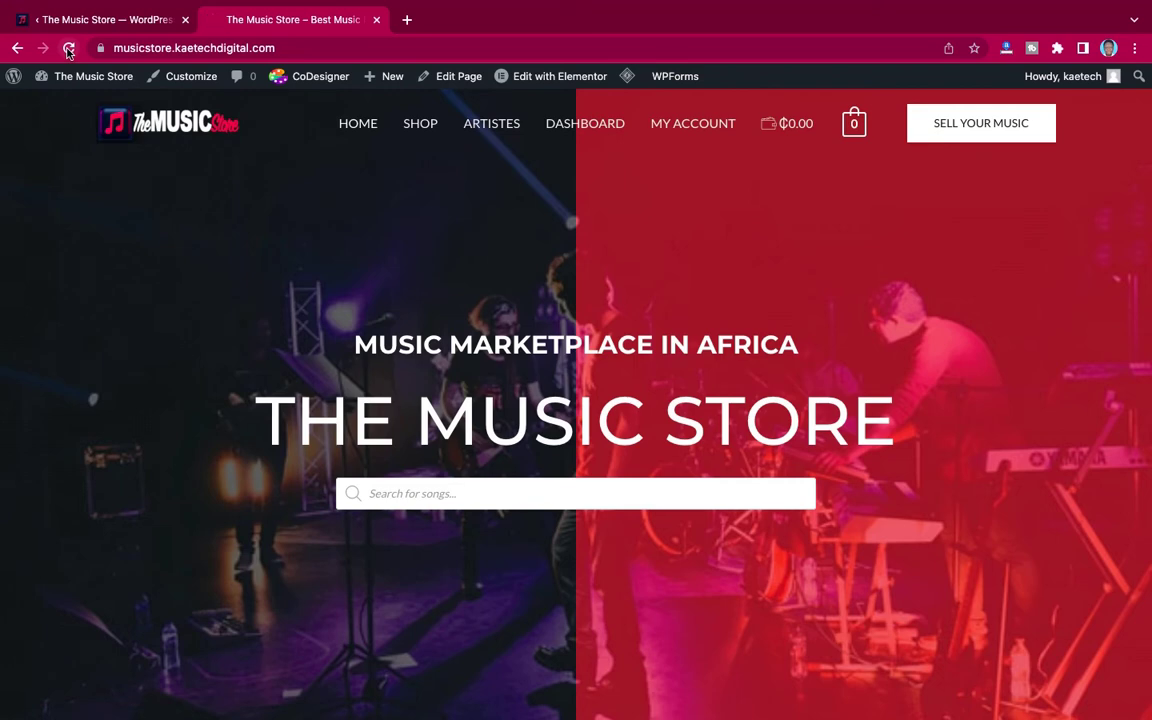
Step: Reload the storefront and purge all LiteSpeed caches
{"action": "left_click", "coordinate": [68, 50]}
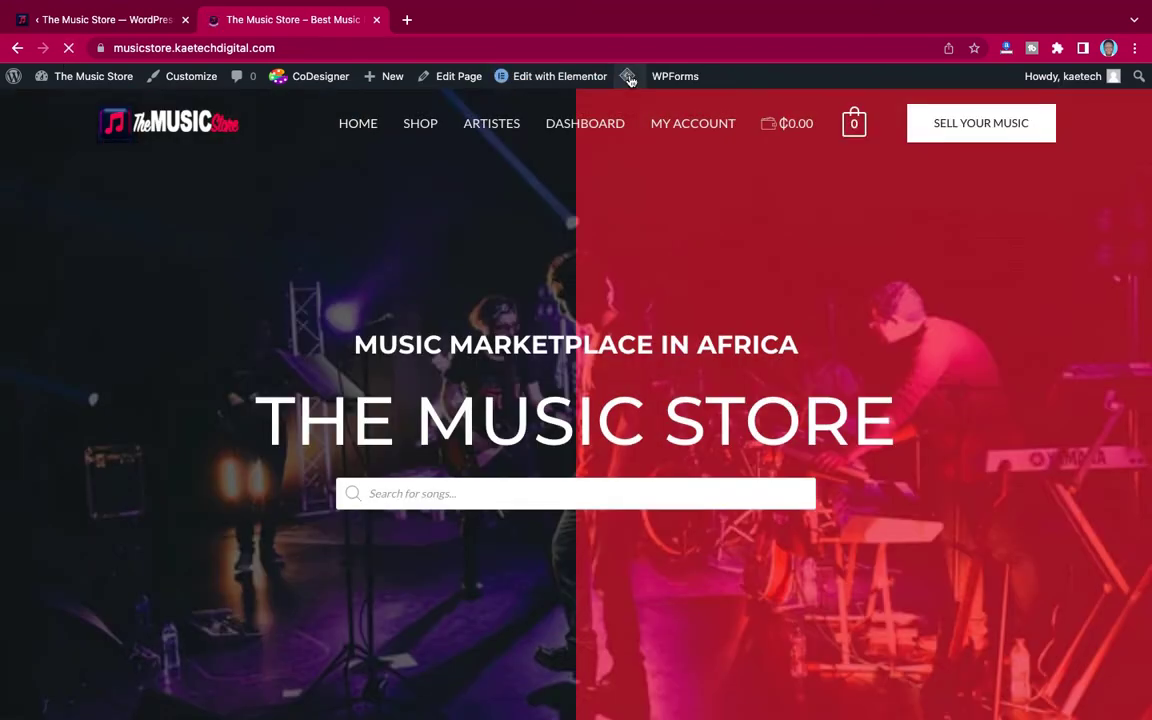
{"action": "mouse_move", "coordinate": [630, 86]}
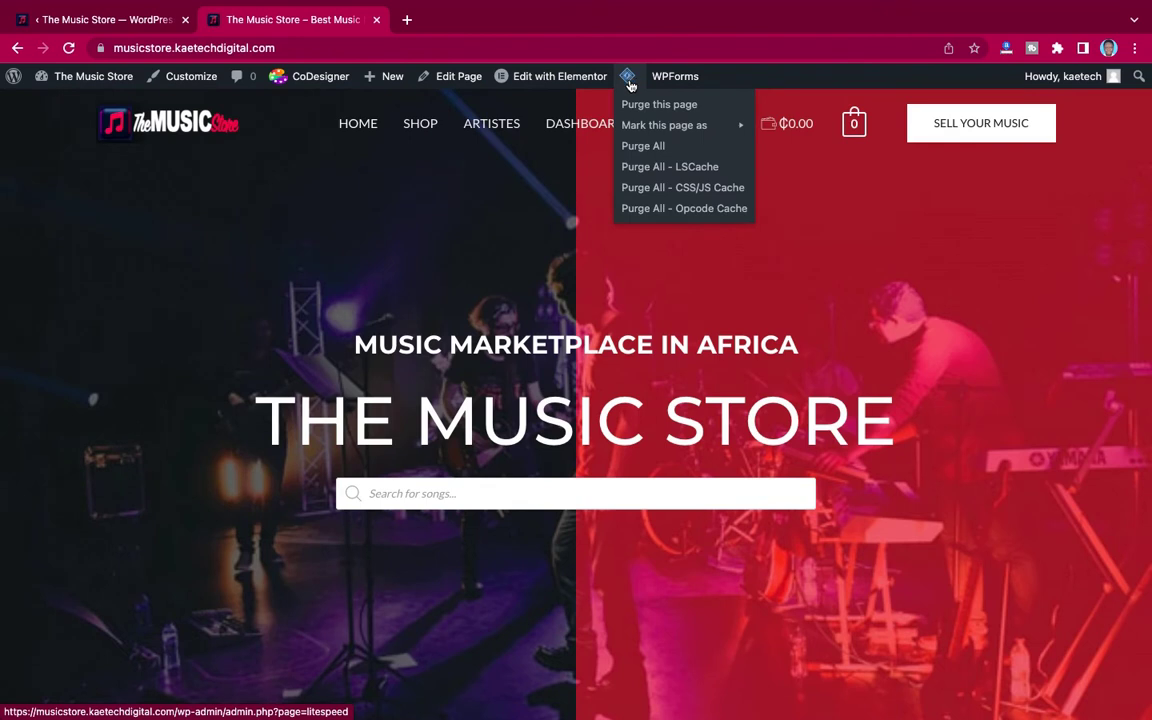
{"action": "left_click", "coordinate": [646, 148]}
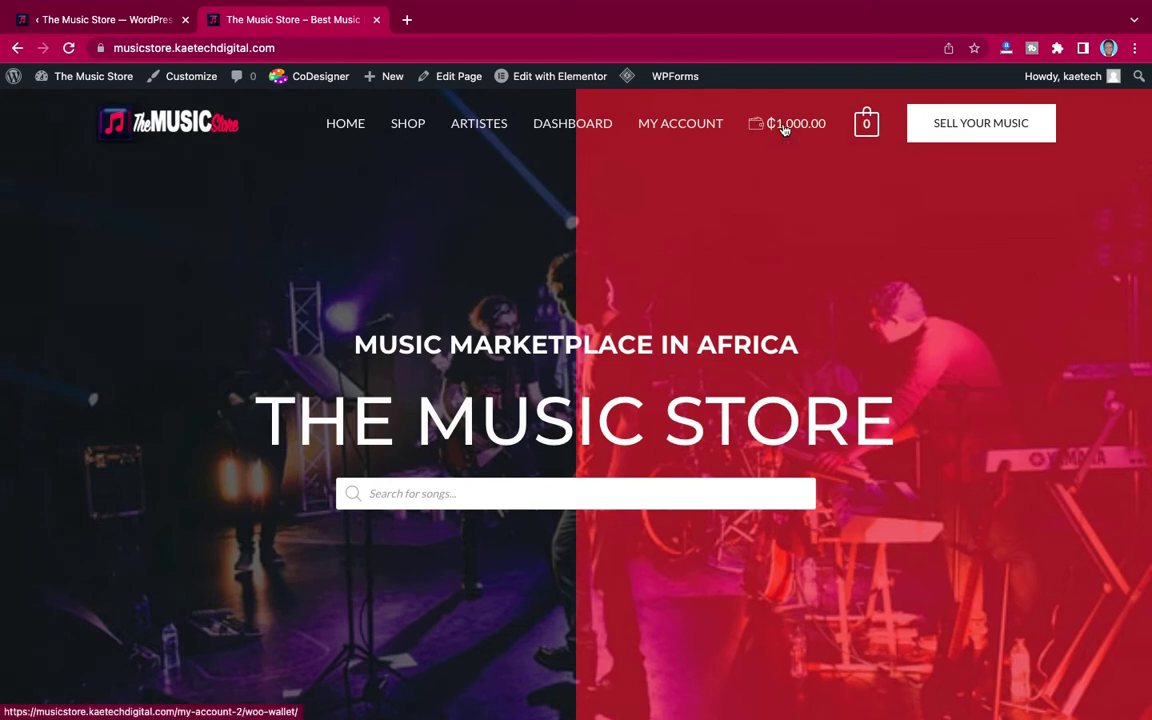
Step: Check My Wallet's ₵1,000.00 balance and history, then return home and to the admin tab
{"action": "left_click", "coordinate": [785, 127]}
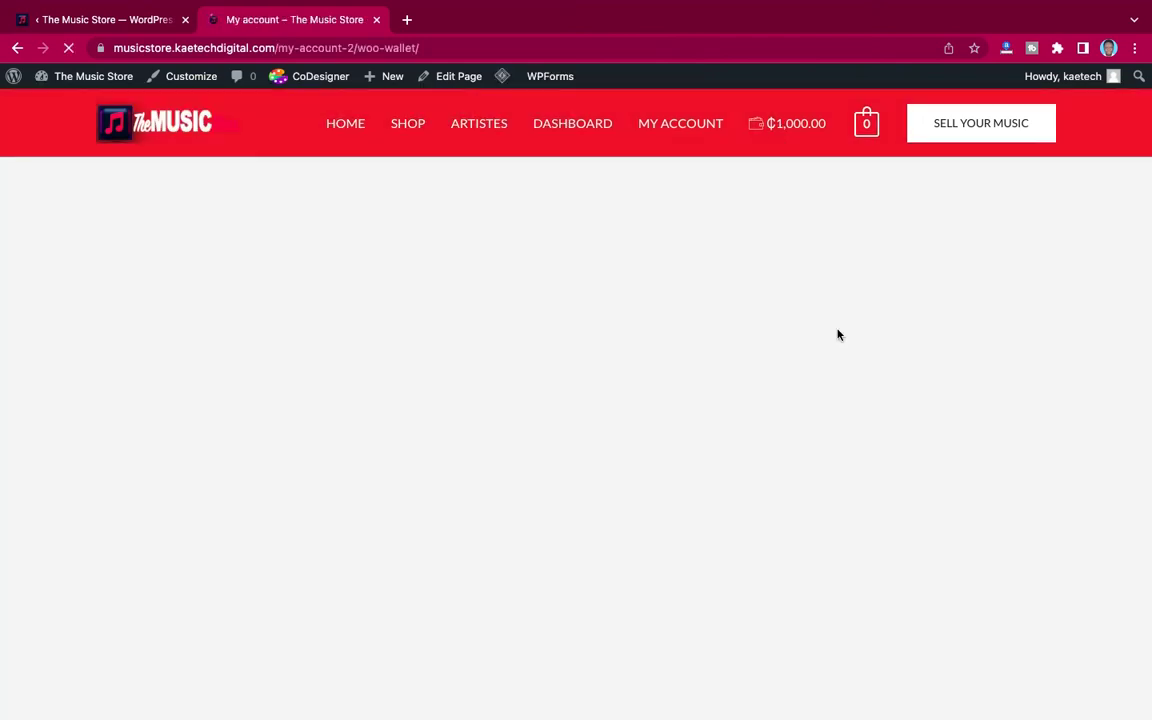
{"action": "scroll", "coordinate": [877, 406], "scroll_direction": "down", "scroll_amount": 1}
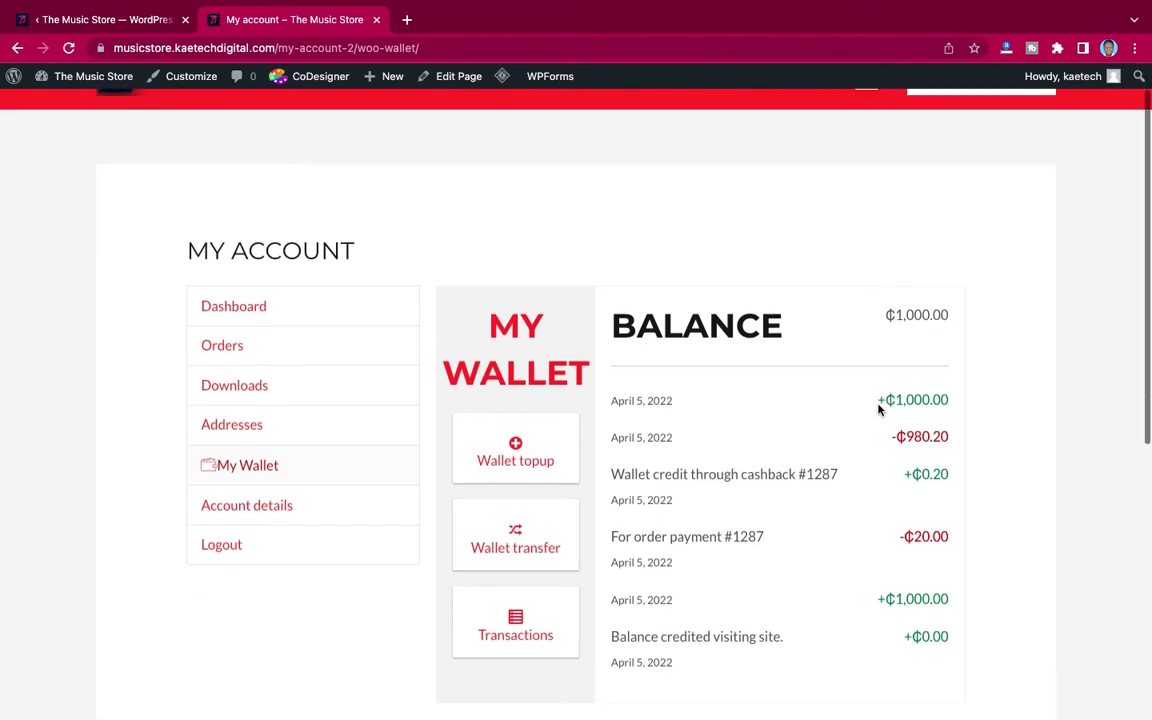
{"action": "left_click_drag", "start_coordinate": [884, 345], "coordinate": [949, 347]}
{"action": "left_click", "coordinate": [857, 370]}
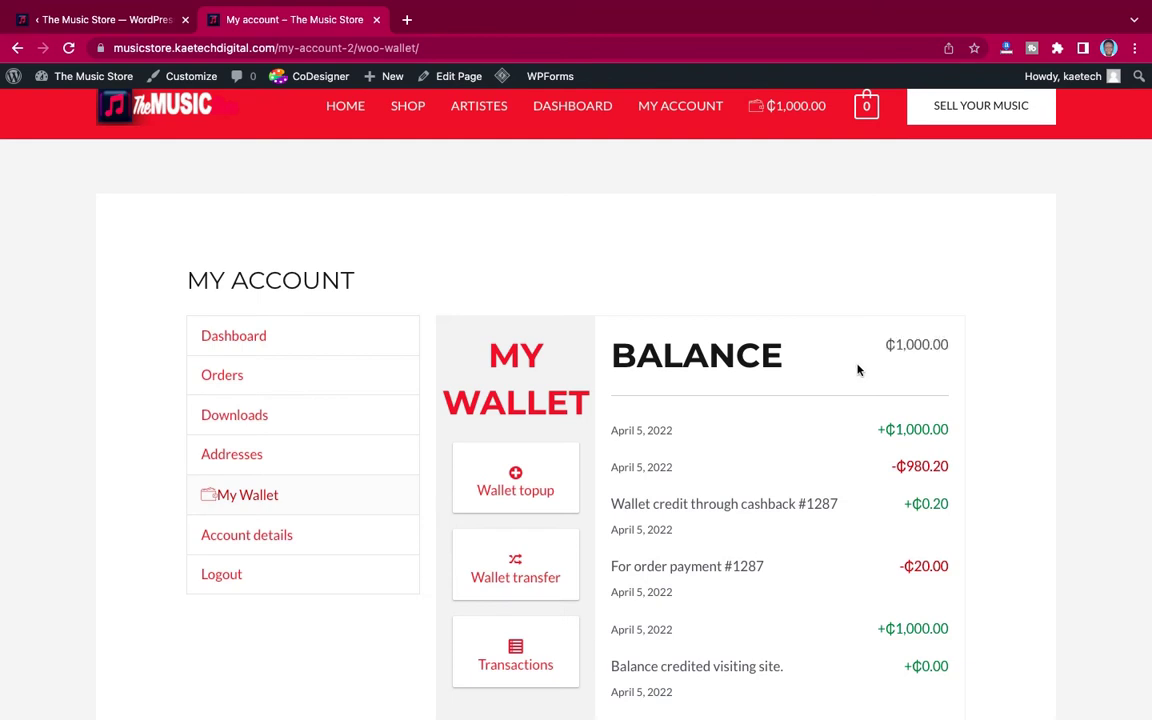
{"action": "scroll", "coordinate": [857, 370], "scroll_direction": "up", "scroll_amount": 1}
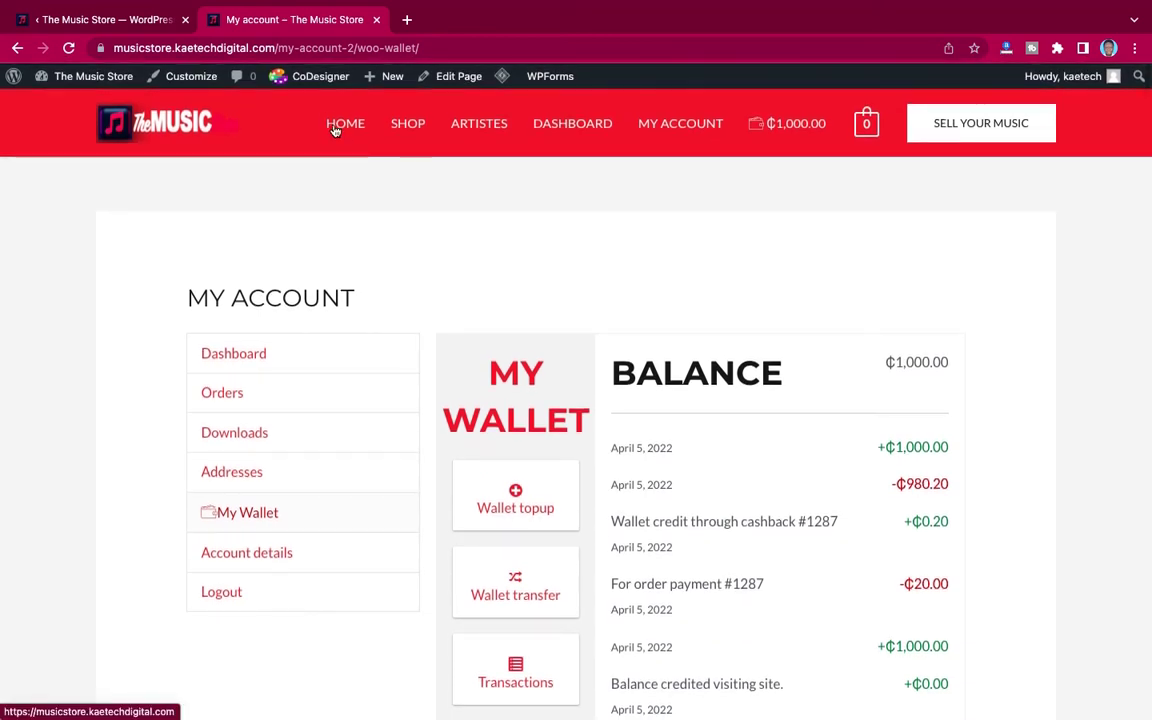
{"action": "left_click", "coordinate": [340, 123]}
{"action": "left_click", "coordinate": [125, 25]}
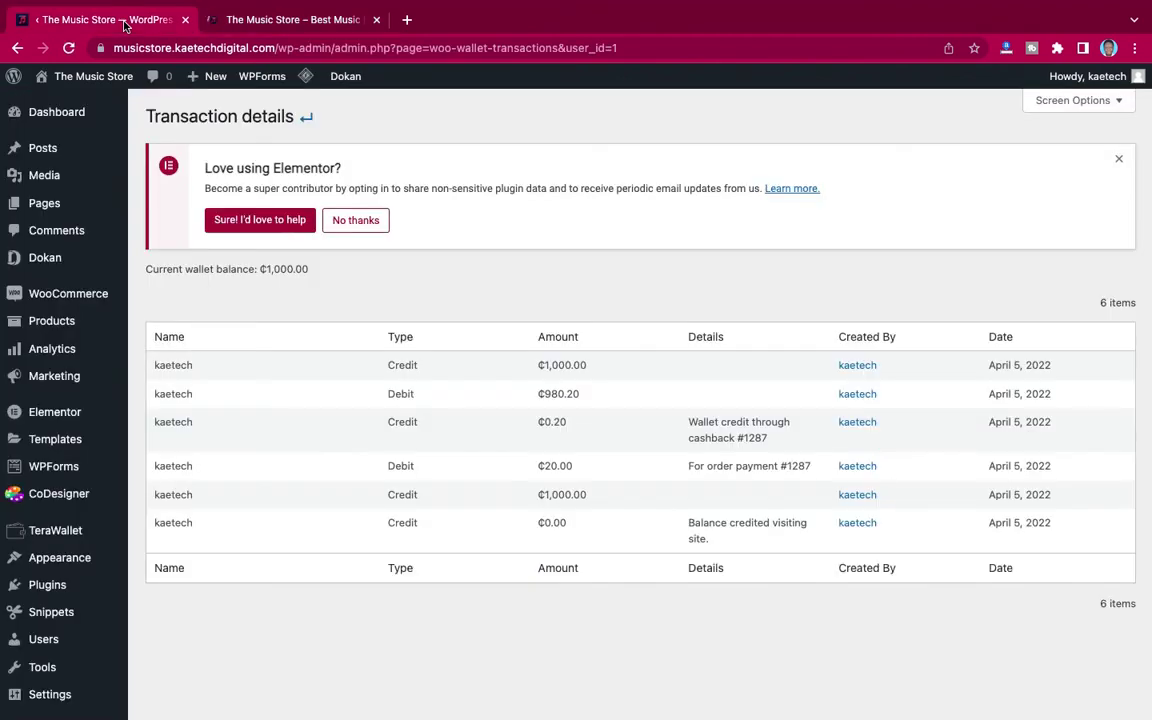
Step: Add Kwaku The Traveller from New Music to the cart
{"action": "left_click", "coordinate": [267, 22]}
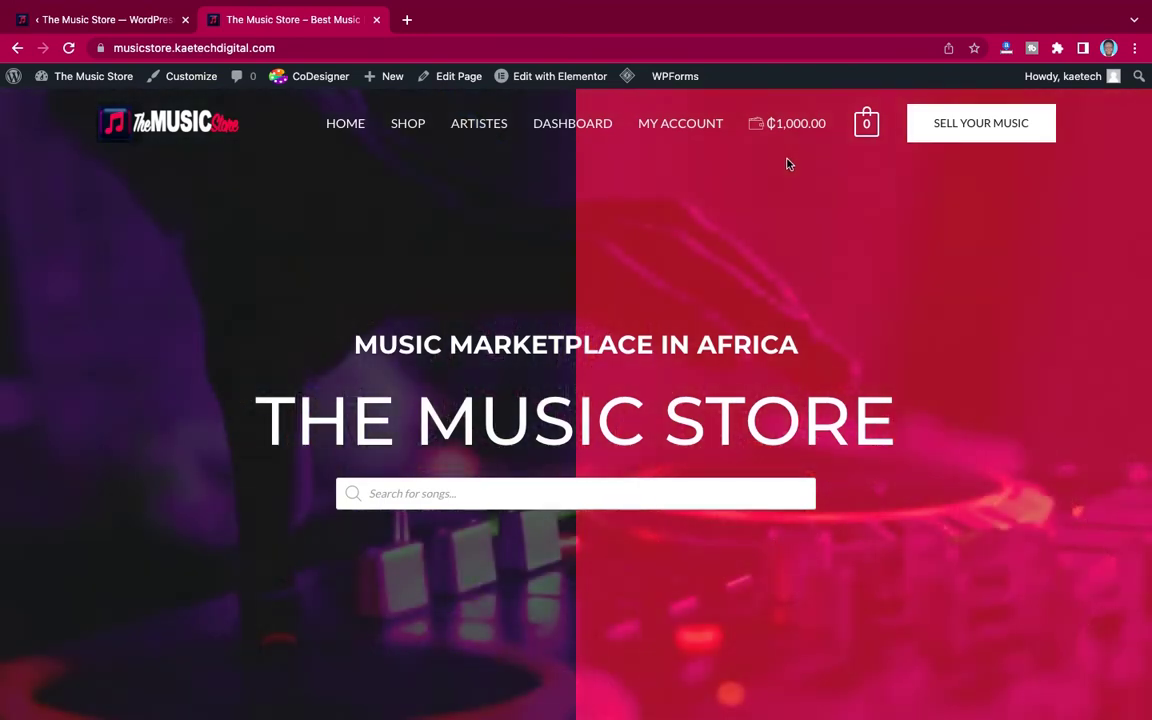
{"action": "scroll", "coordinate": [764, 297], "scroll_direction": "down", "scroll_amount": 5}
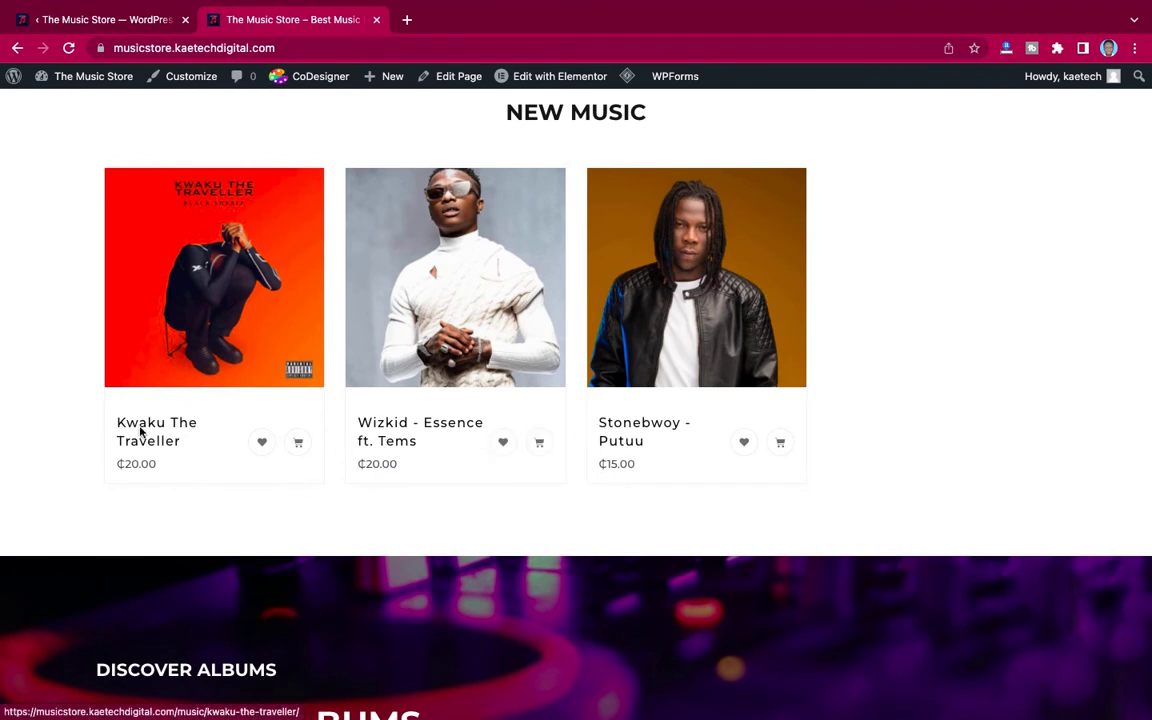
{"action": "left_click", "coordinate": [298, 443]}
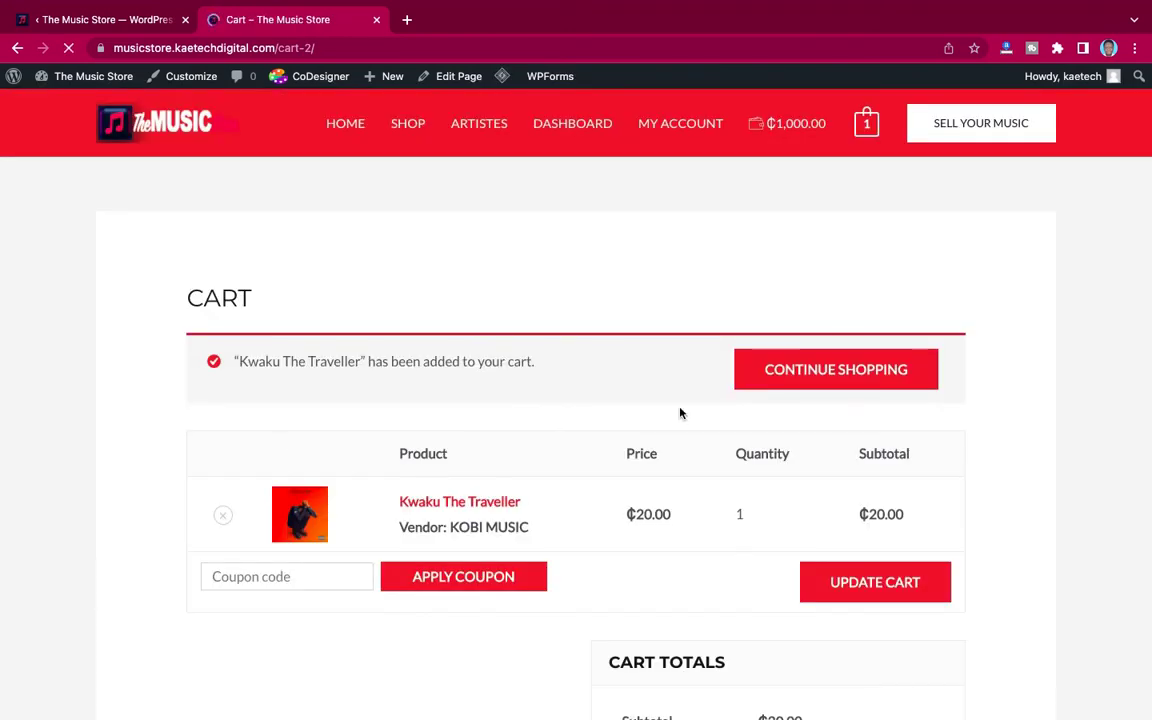
Step: Proceed to checkout and review Wallet payment against the ₵1,000.00 balance
{"action": "scroll", "coordinate": [680, 413], "scroll_direction": "down", "scroll_amount": 2}
{"action": "scroll", "coordinate": [758, 532], "scroll_direction": "down", "scroll_amount": 1}
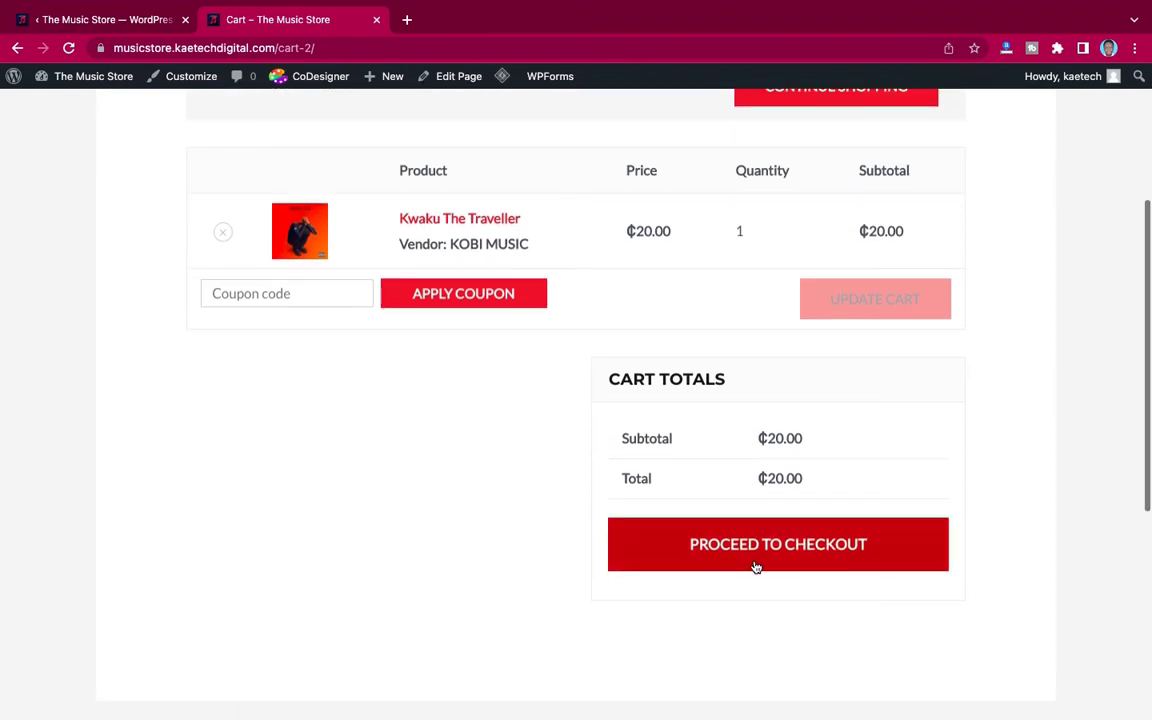
{"action": "left_click", "coordinate": [756, 560]}
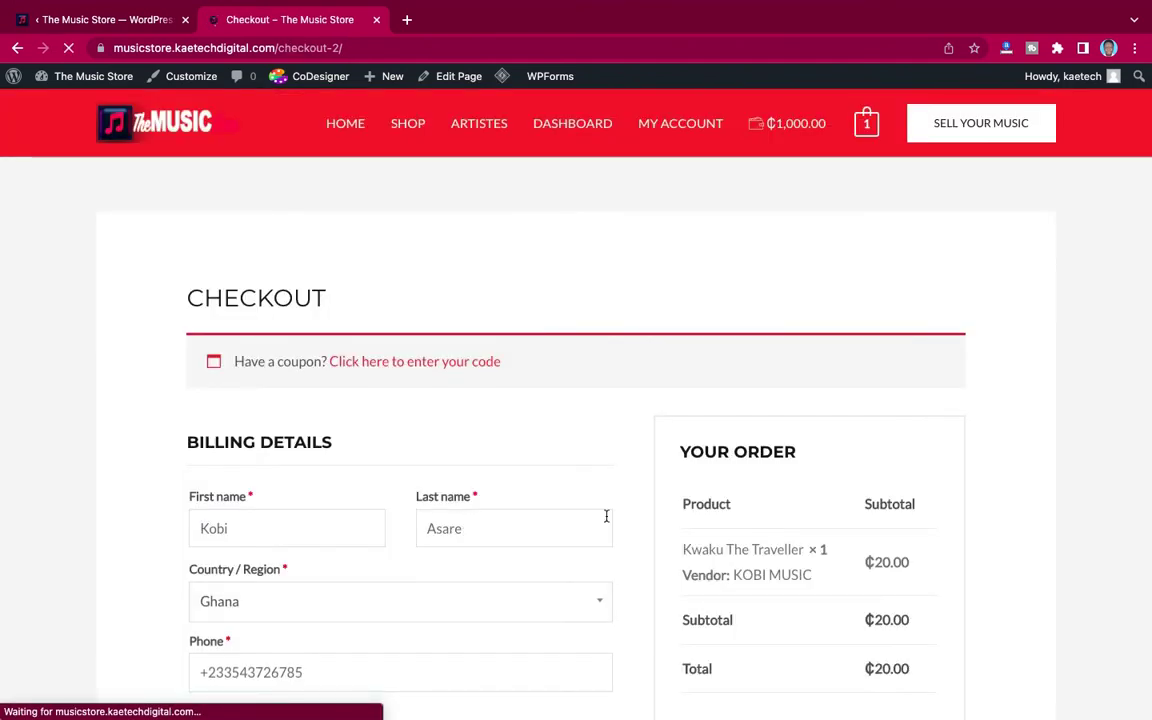
{"action": "scroll", "coordinate": [606, 516], "scroll_direction": "down", "scroll_amount": 4}
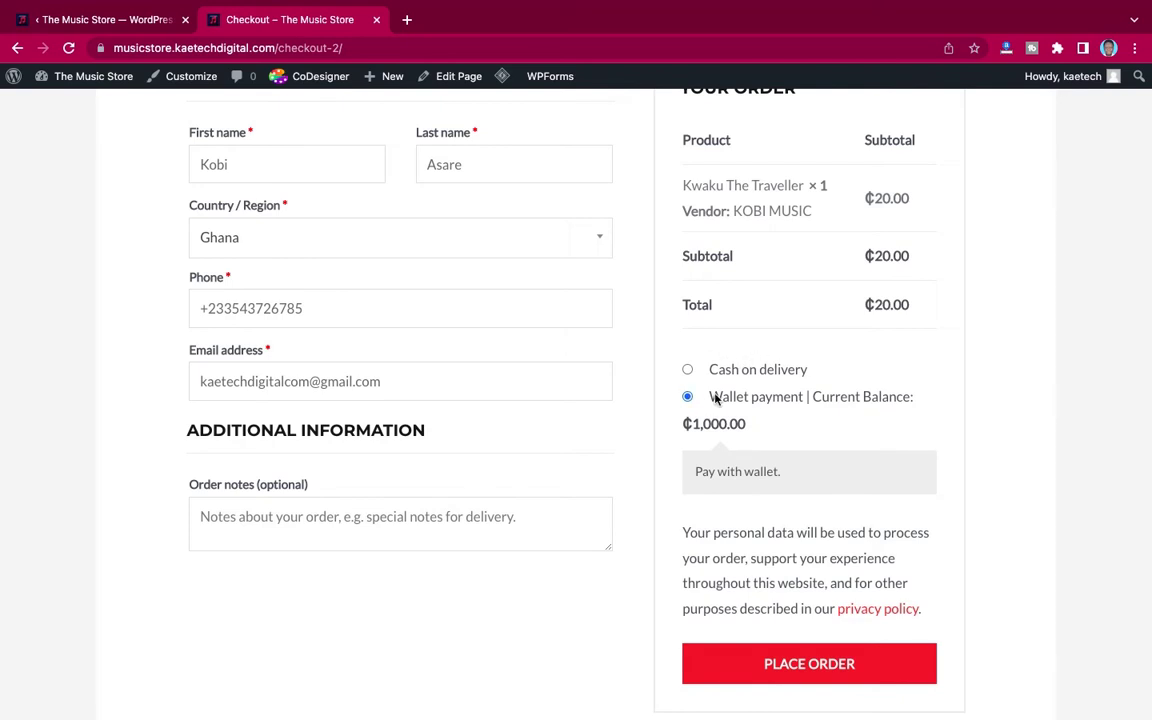
{"action": "scroll", "coordinate": [779, 396], "scroll_direction": "up", "scroll_amount": 1}
{"action": "scroll", "coordinate": [779, 396], "scroll_direction": "down", "scroll_amount": 1}
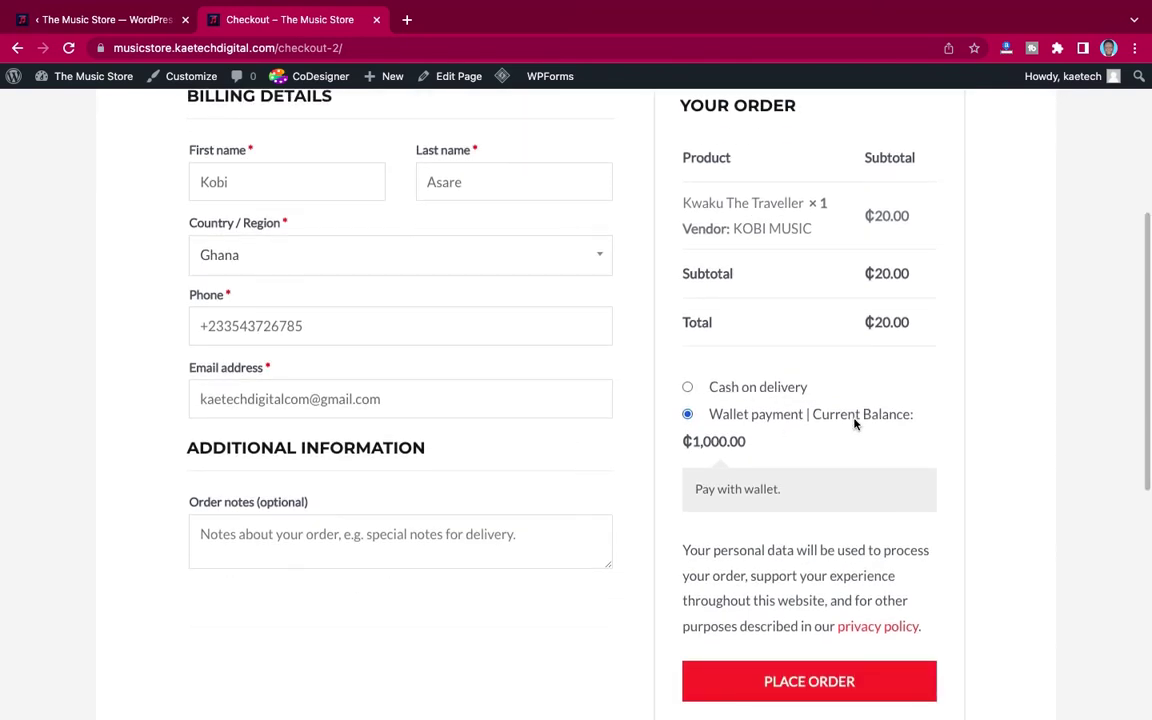
{"action": "scroll", "coordinate": [797, 474], "scroll_direction": "down", "scroll_amount": 1}
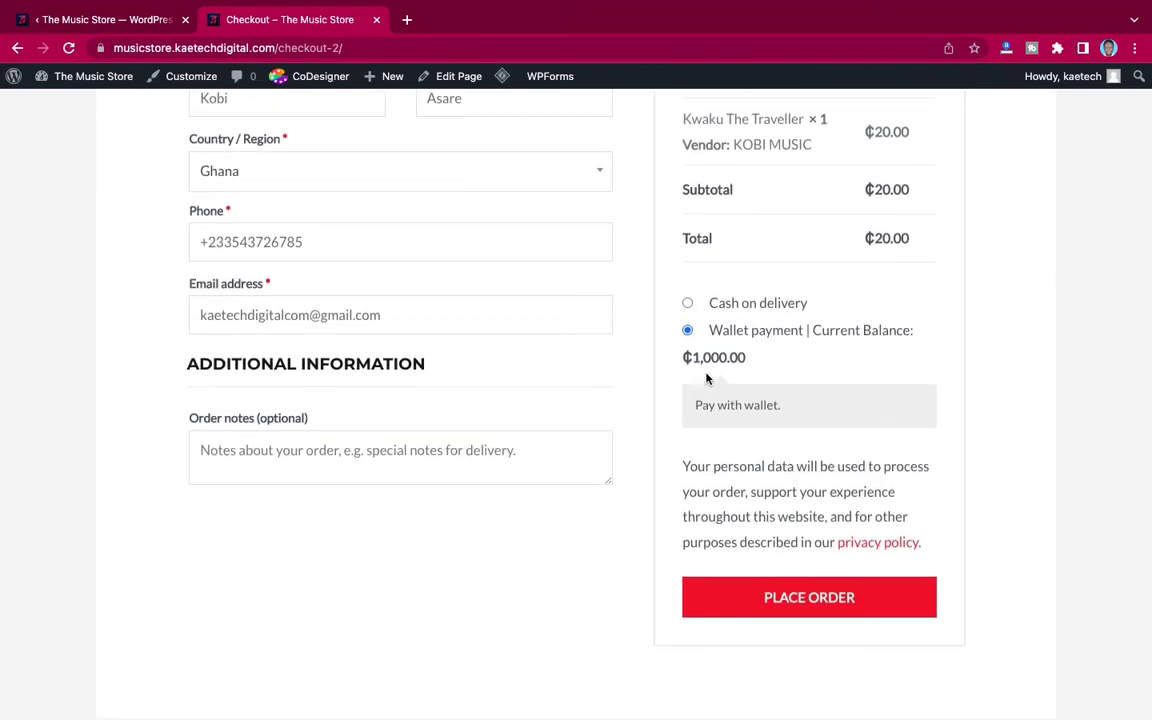
Step: Place the ₵20.00 Kwaku The Traveller order paid from the wallet
{"action": "left_click", "coordinate": [797, 607]}
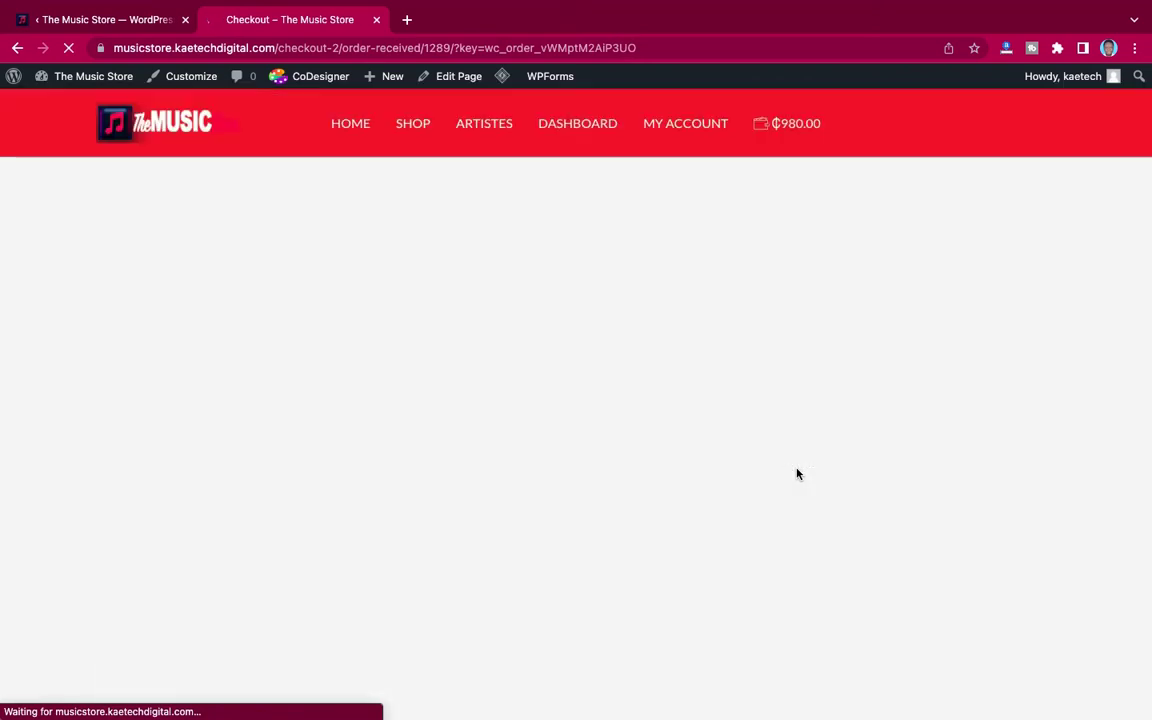
{"action": "scroll", "coordinate": [797, 473], "scroll_direction": "down", "scroll_amount": 2}
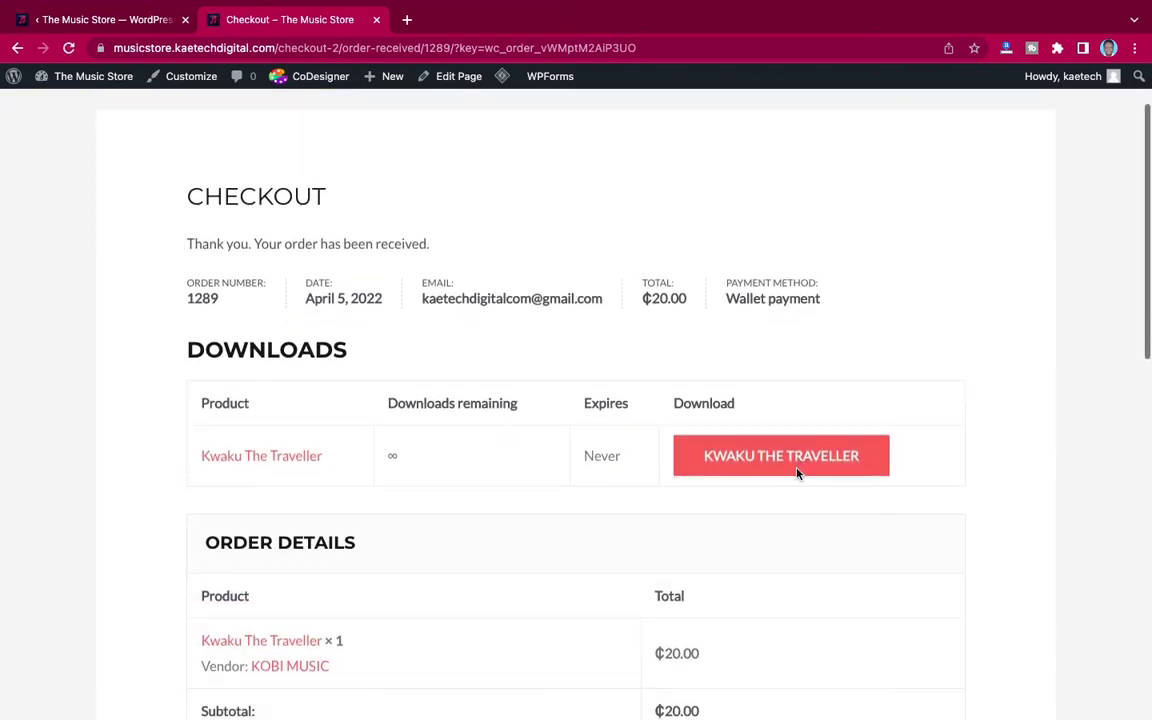
{"action": "scroll", "coordinate": [797, 473], "scroll_direction": "down", "scroll_amount": 1}
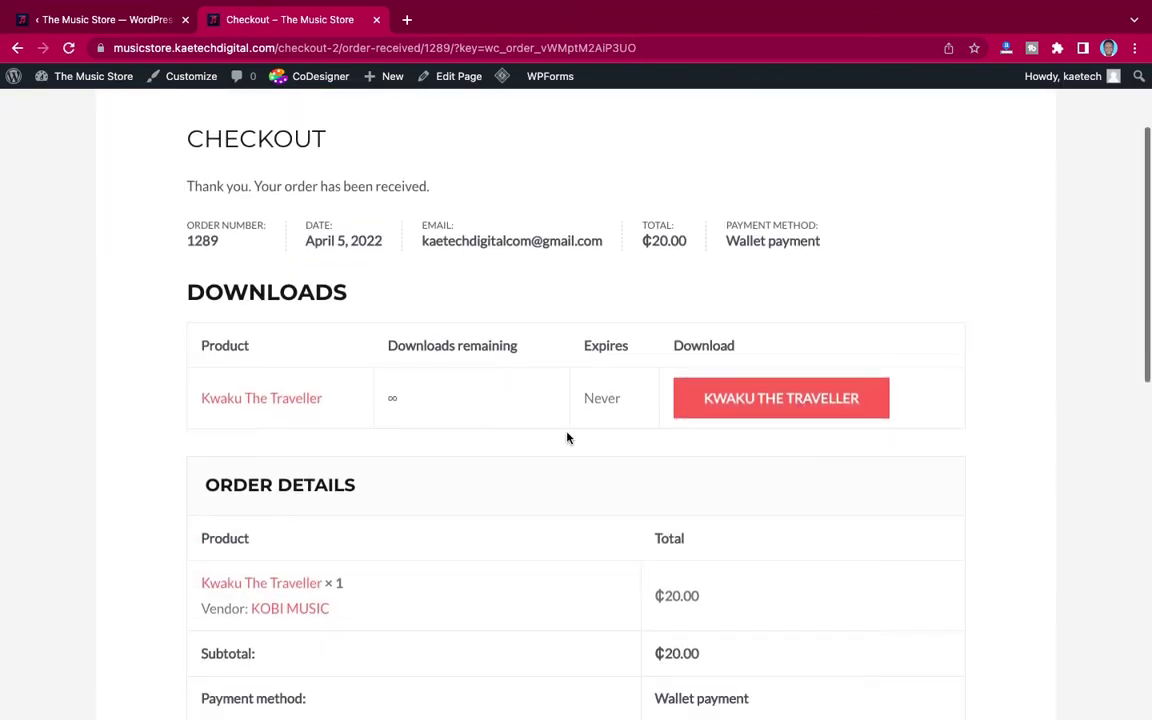
Step: Start and cancel the track download, then return home to see the ₵980.00 balance
{"action": "left_click", "coordinate": [771, 403]}
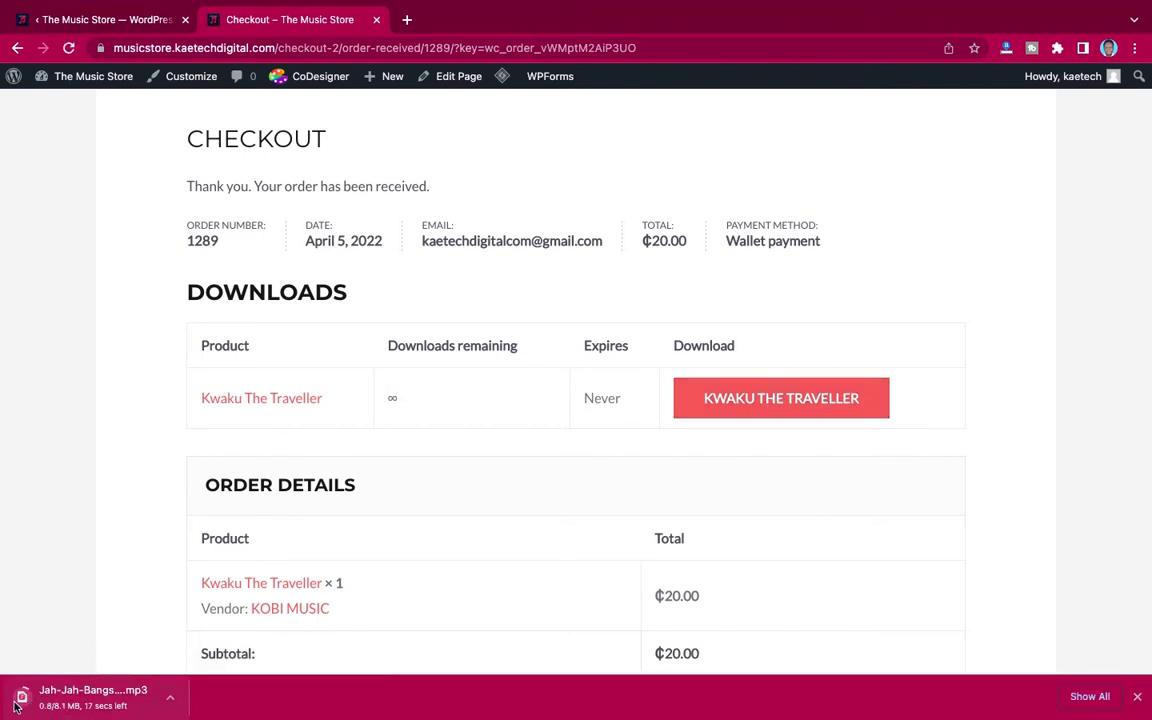
{"action": "left_click", "coordinate": [170, 697]}
{"action": "left_click", "coordinate": [205, 708]}
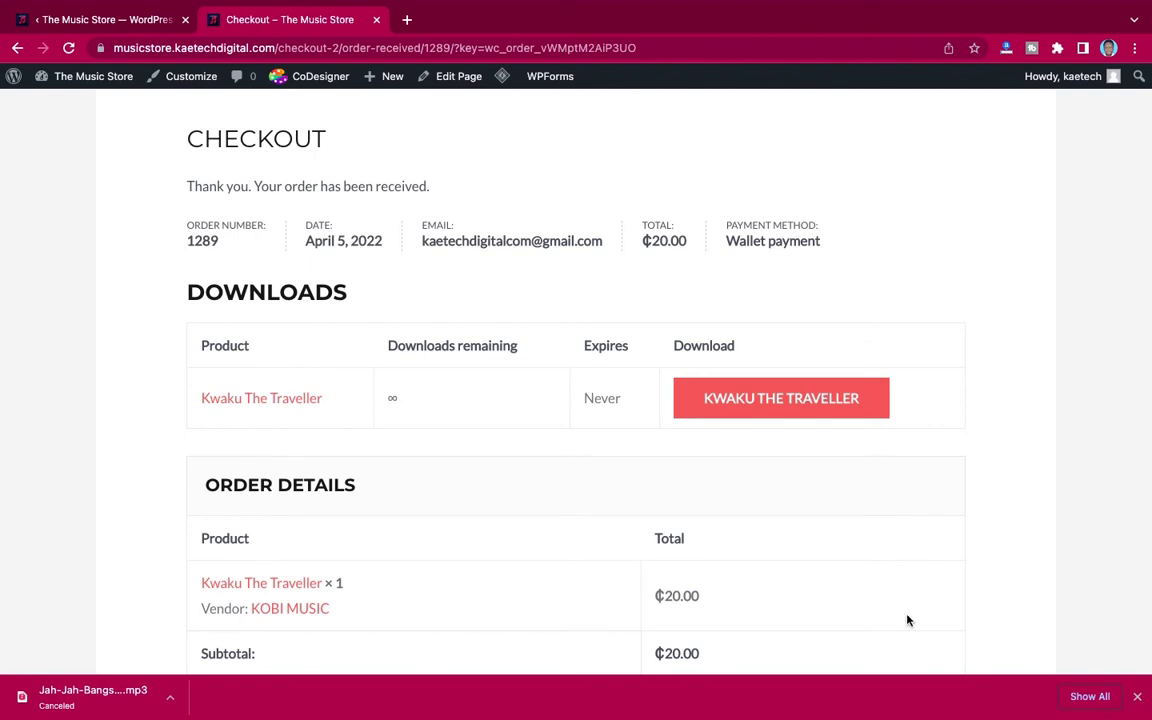
{"action": "scroll", "coordinate": [721, 605], "scroll_direction": "down", "scroll_amount": 1}
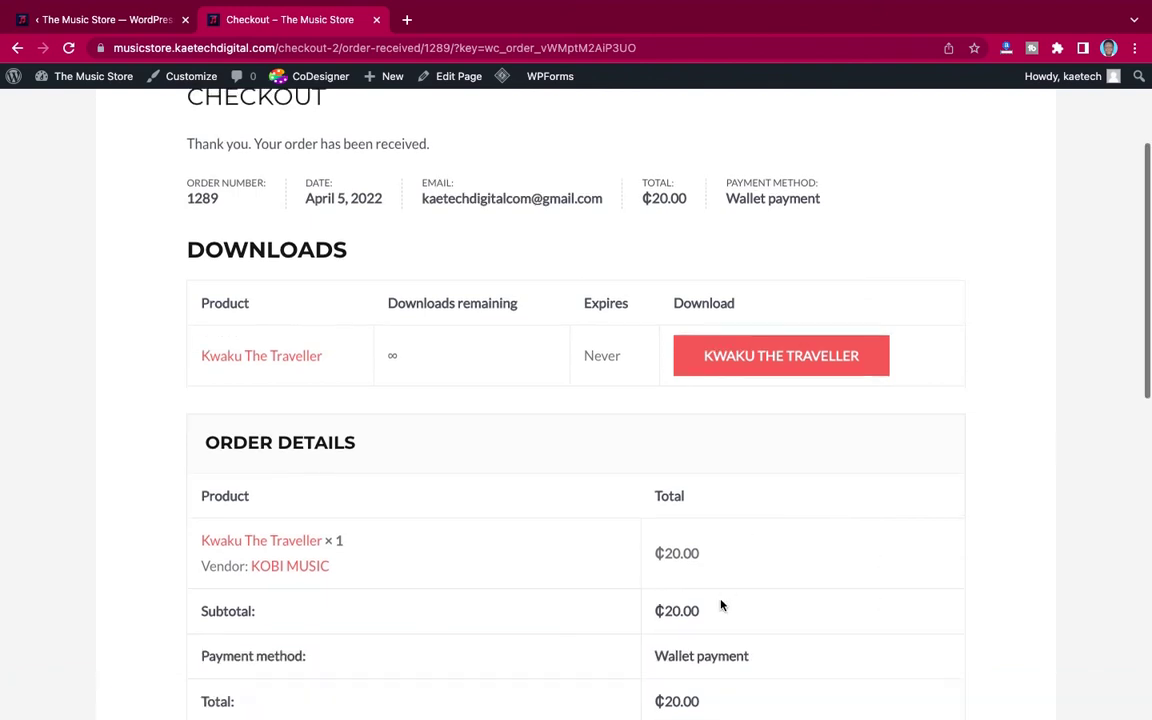
{"action": "scroll", "coordinate": [721, 605], "scroll_direction": "down", "scroll_amount": 3}
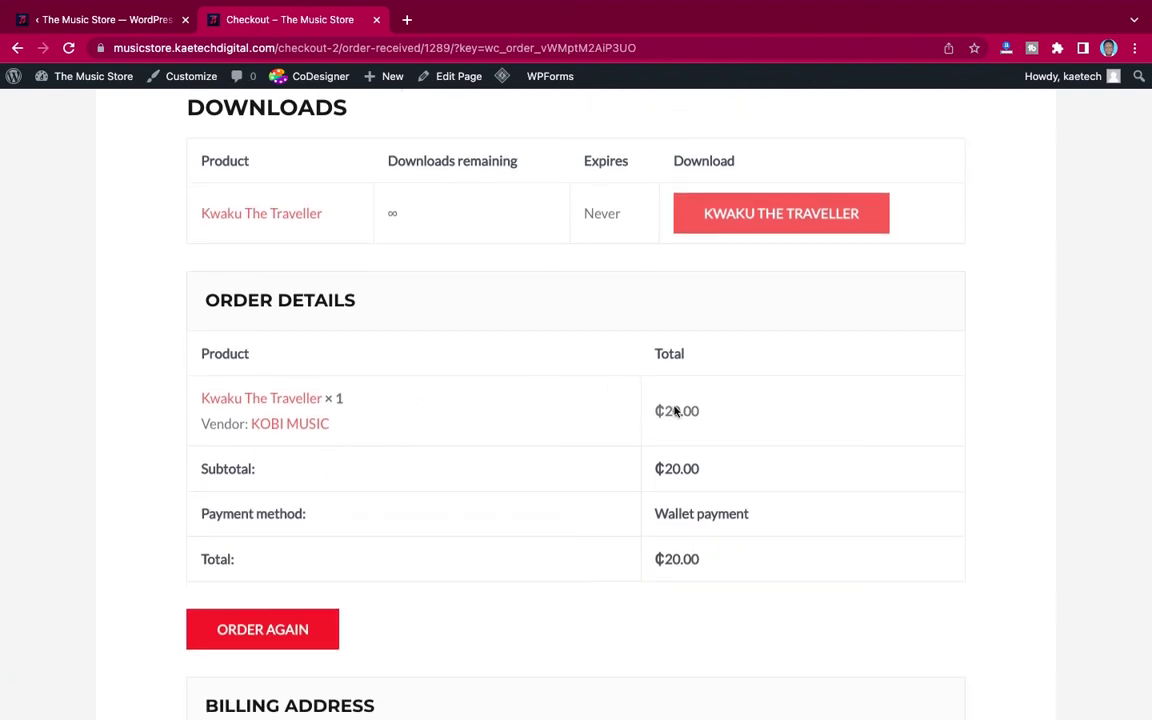
{"action": "scroll", "coordinate": [699, 404], "scroll_direction": "up", "scroll_amount": 7}
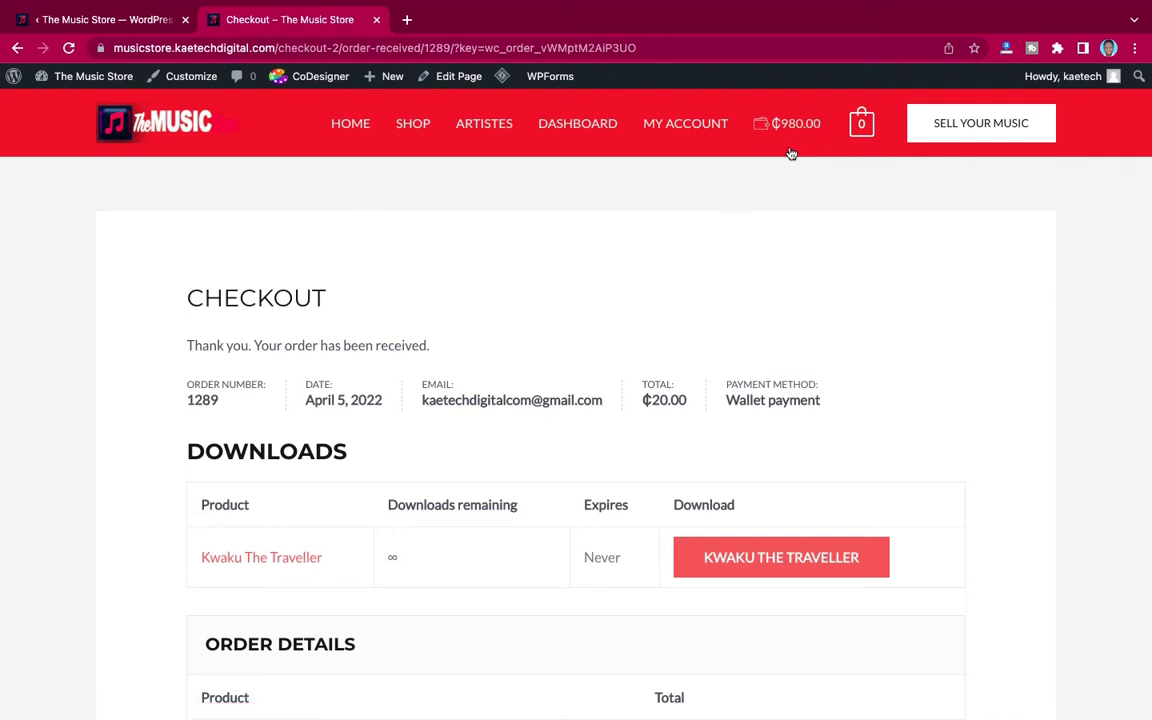
{"action": "left_click", "coordinate": [350, 125]}
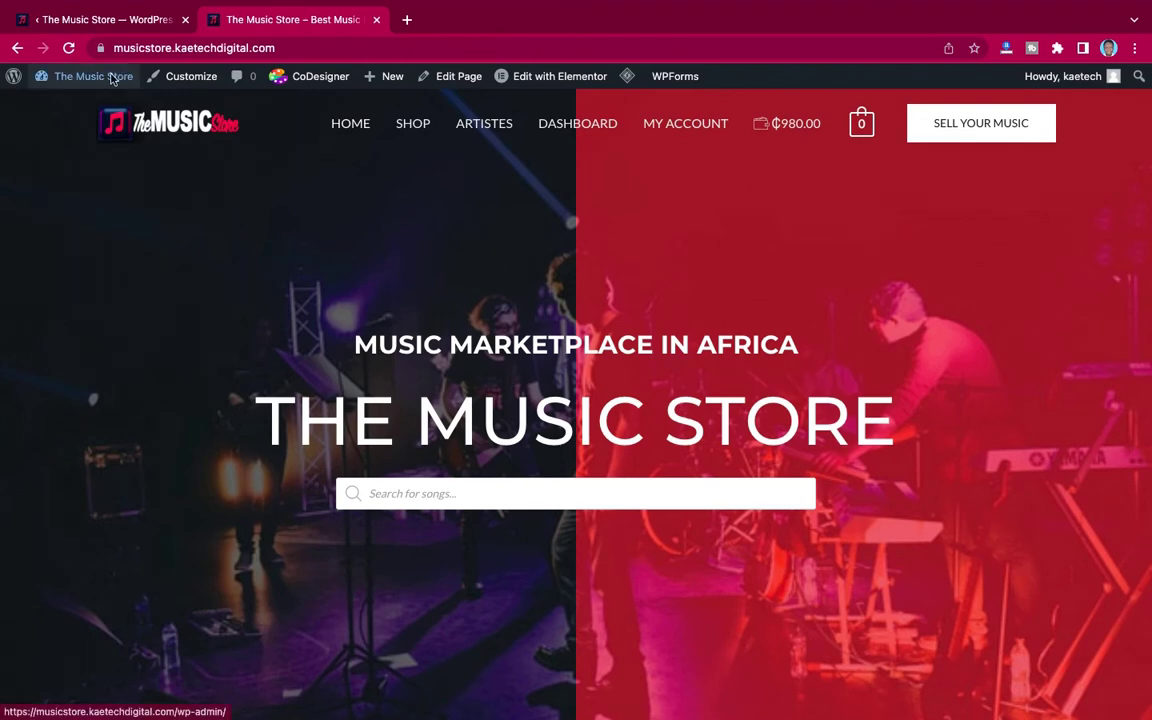
Step: In TeraWallet Settings > Credit Options, enable Run cashback reward program on your store
{"action": "mouse_move", "coordinate": [103, 21]}
{"action": "left_click", "coordinate": [114, 65]}
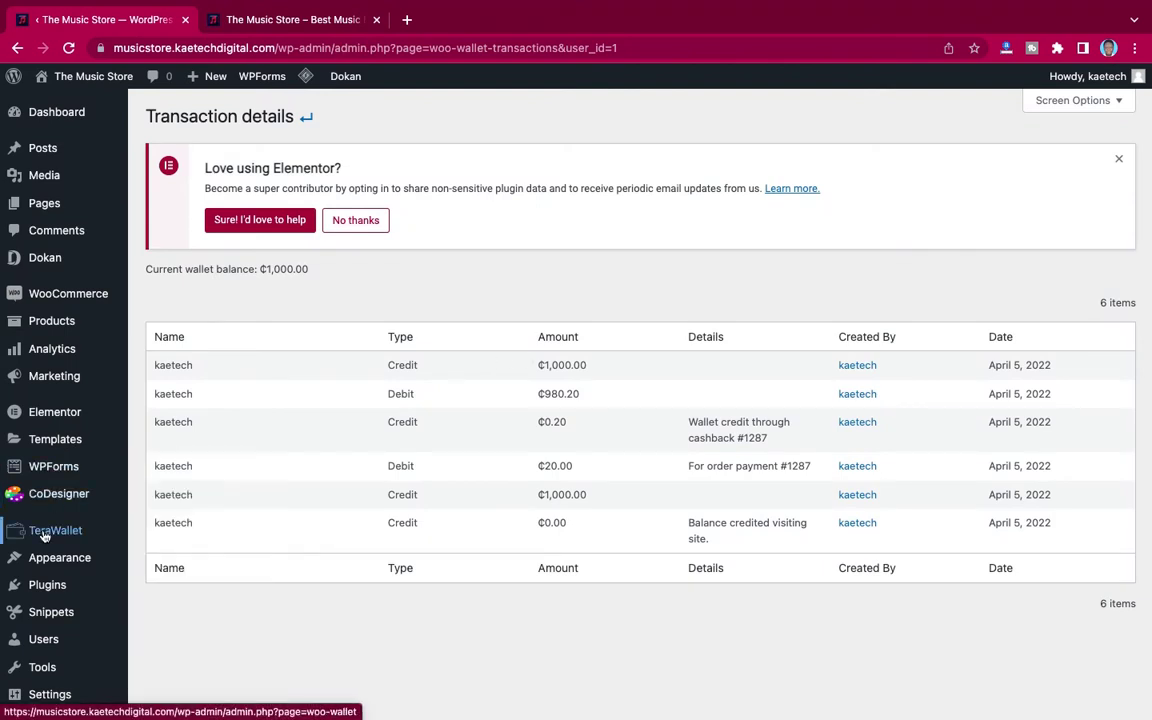
{"action": "mouse_move", "coordinate": [50, 537]}
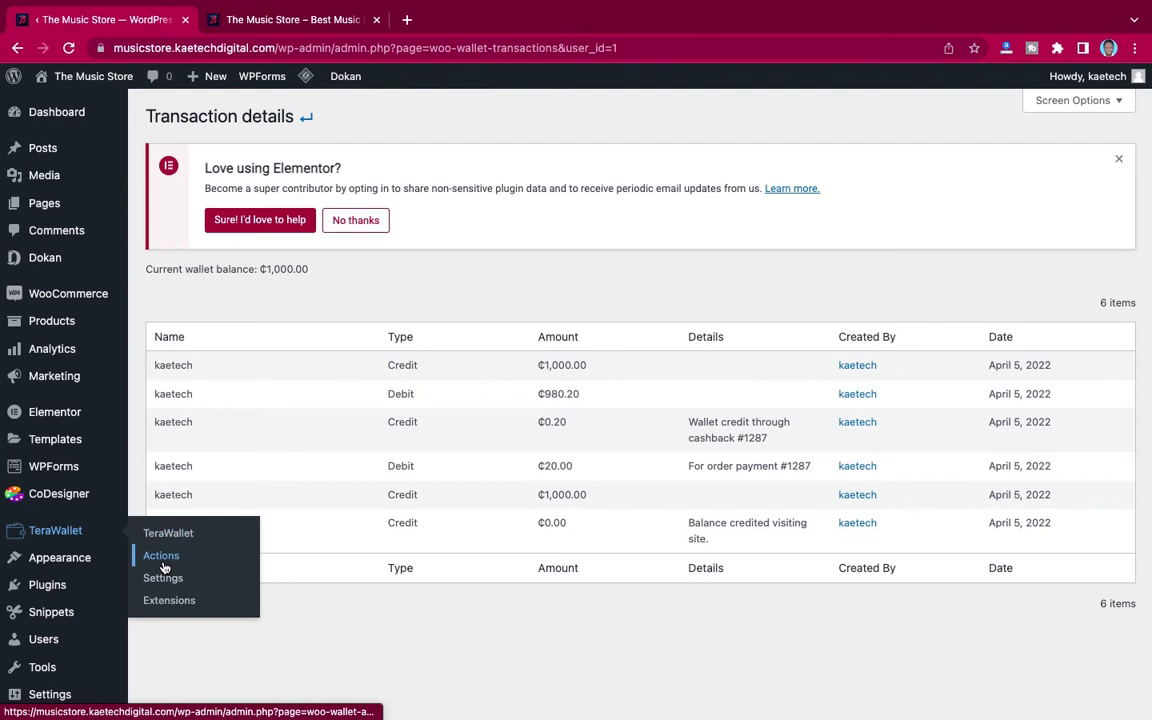
{"action": "left_click", "coordinate": [162, 578]}
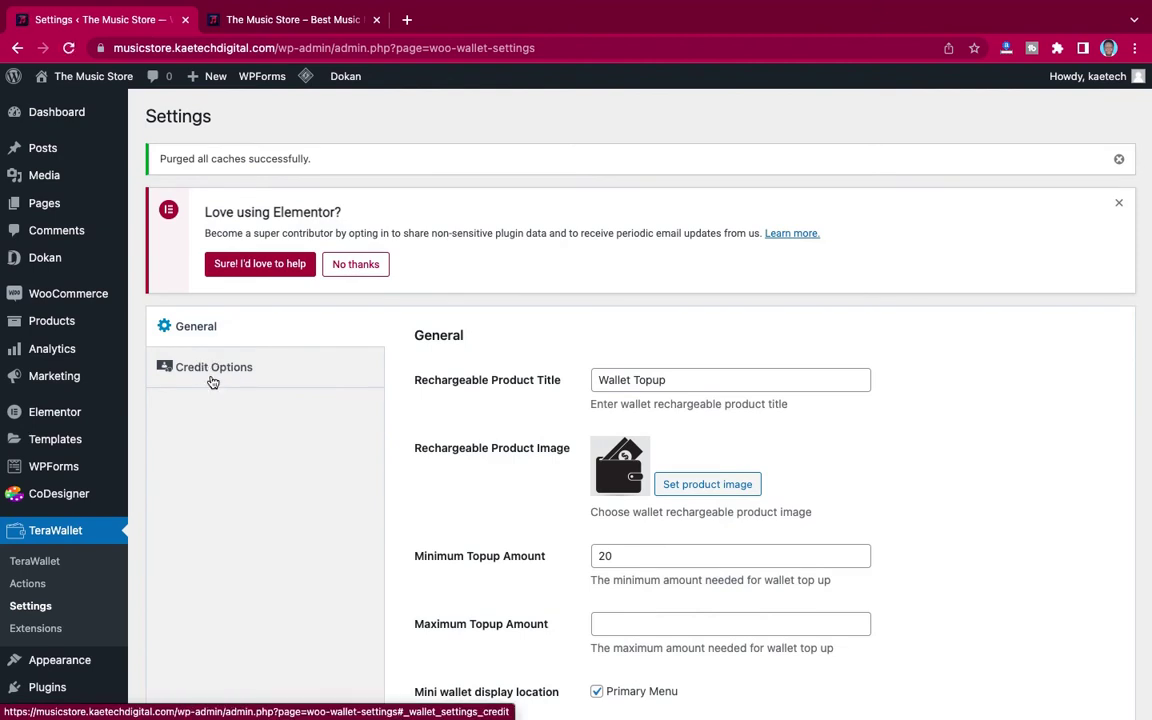
{"action": "left_click", "coordinate": [230, 370]}
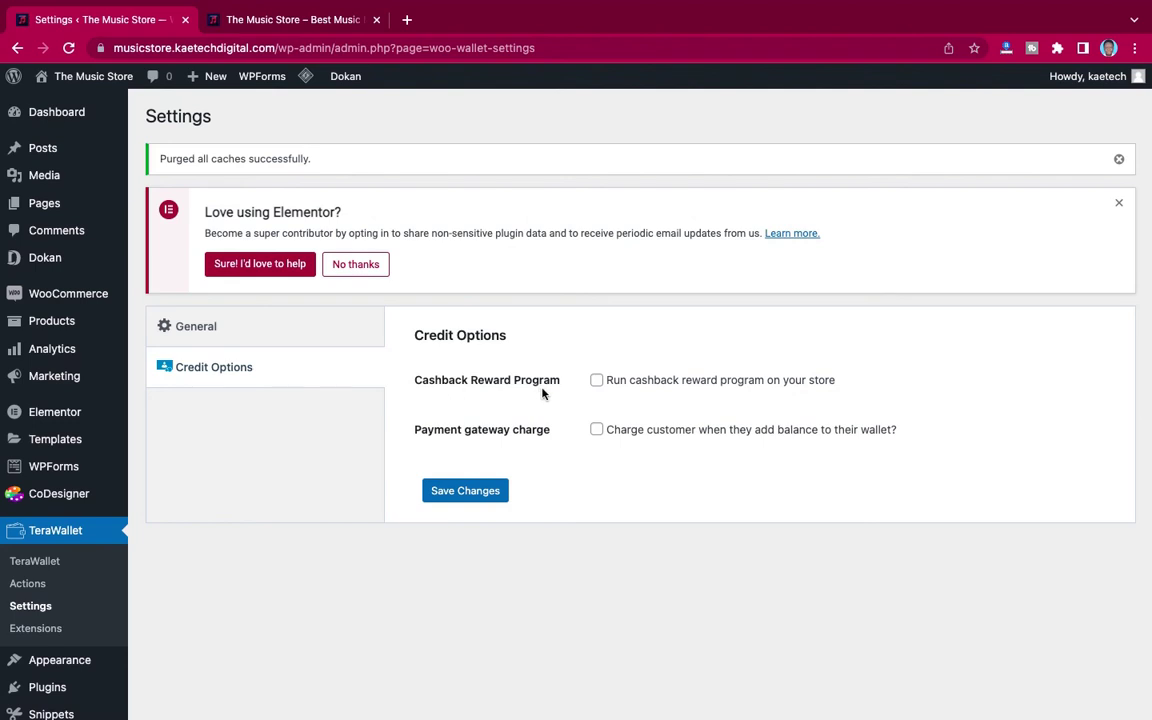
{"action": "left_click", "coordinate": [597, 381]}
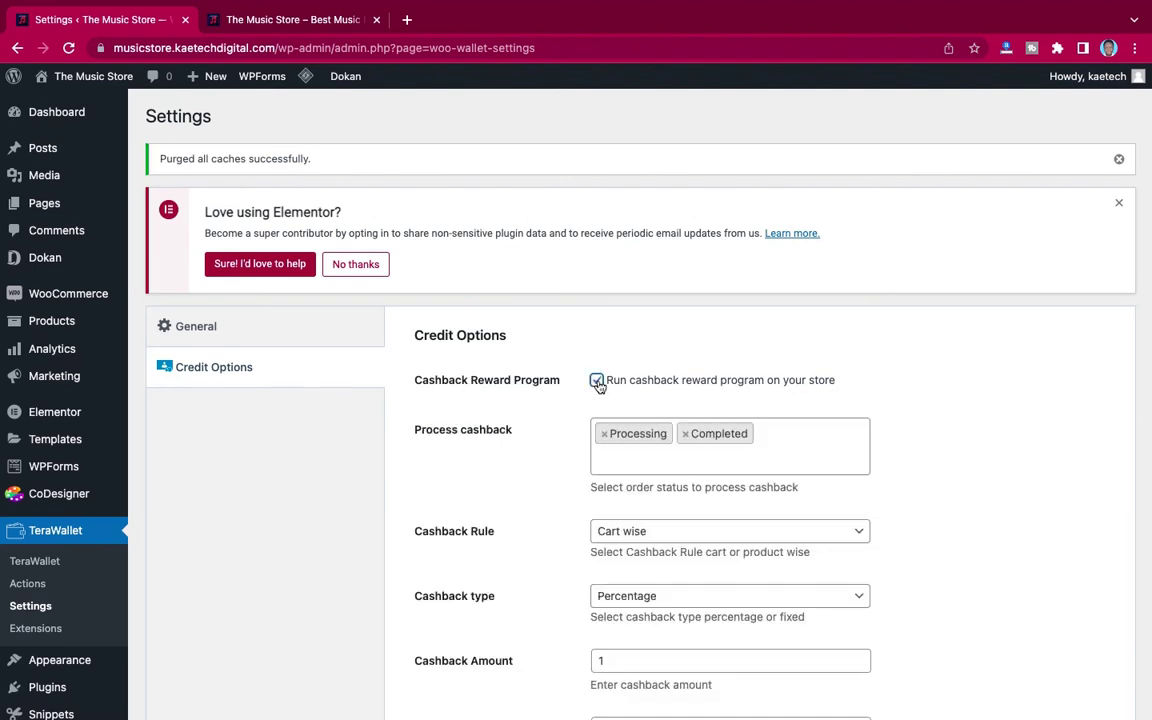
{"action": "scroll", "coordinate": [578, 470], "scroll_direction": "down", "scroll_amount": 3}
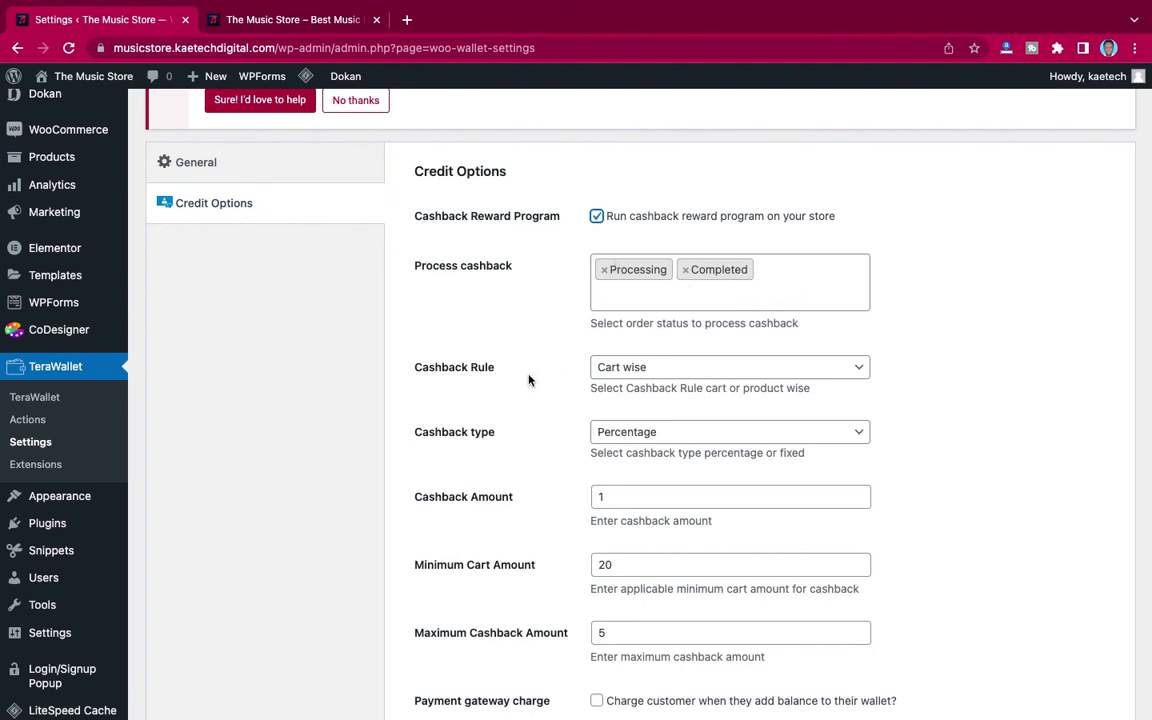
{"action": "scroll", "coordinate": [529, 380], "scroll_direction": "down", "scroll_amount": 2}
{"action": "scroll", "coordinate": [529, 380], "scroll_direction": "down", "scroll_amount": 1}
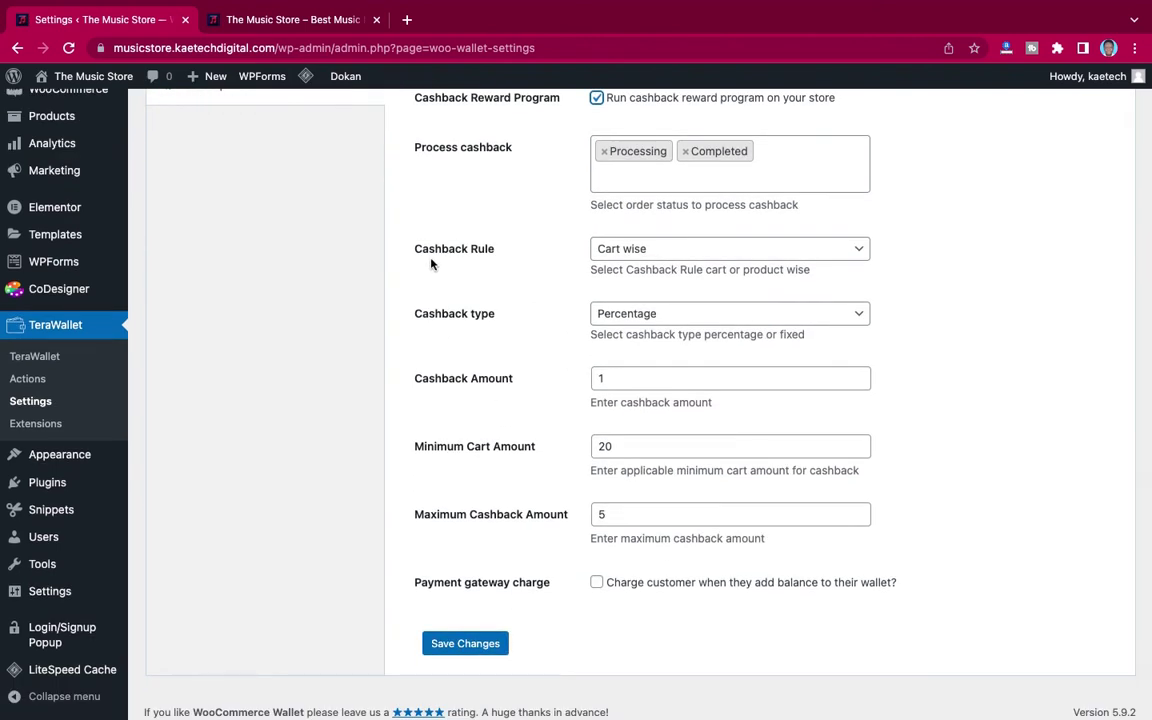
Step: Keep the cashback rule as Cart wise and the cashback type as Percentage
{"action": "left_click", "coordinate": [688, 256]}
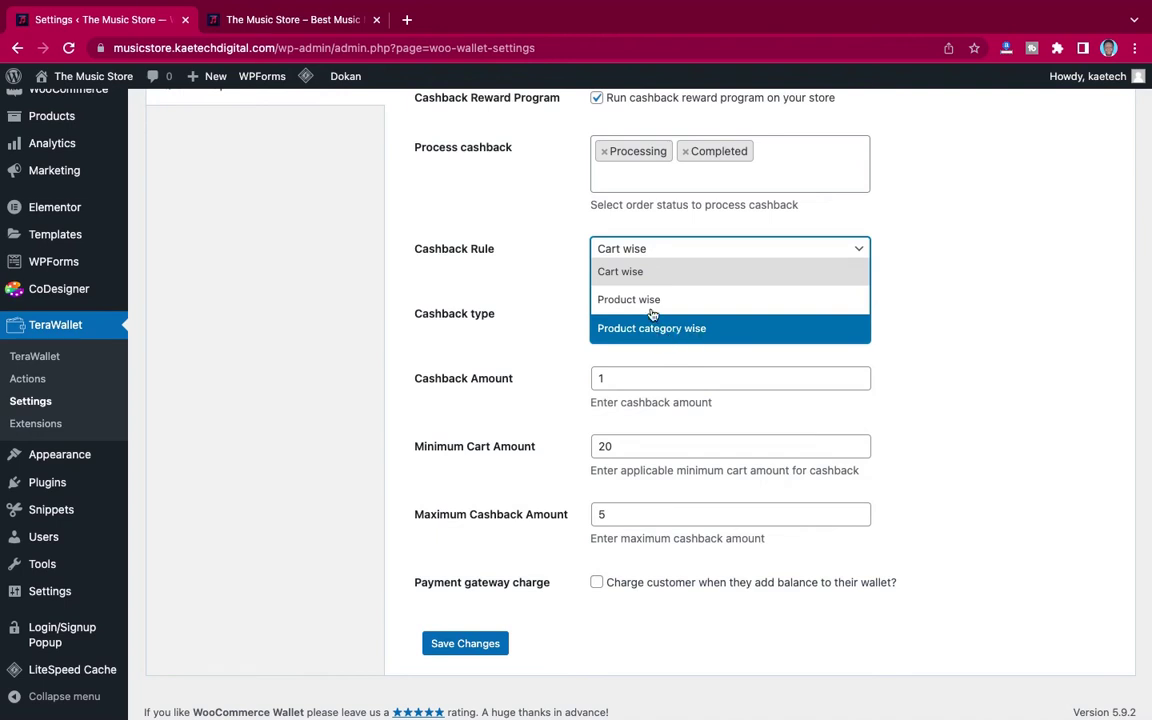
{"action": "left_click", "coordinate": [641, 278]}
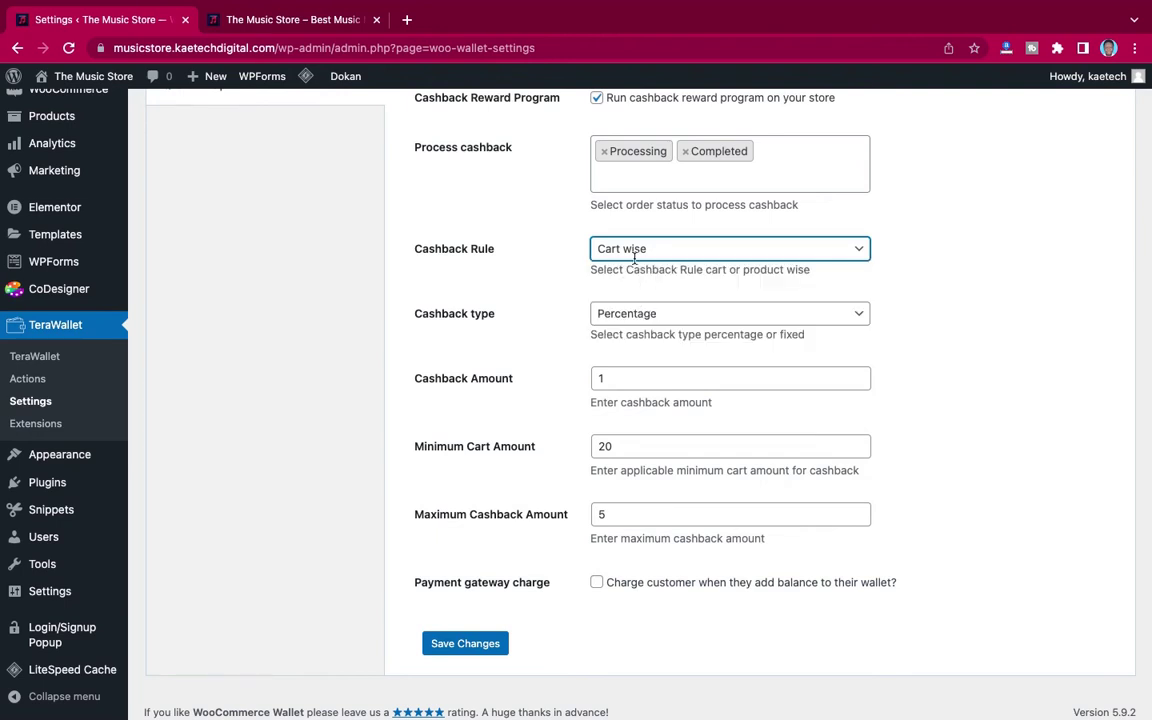
{"action": "scroll", "coordinate": [507, 324], "scroll_direction": "down", "scroll_amount": 1}
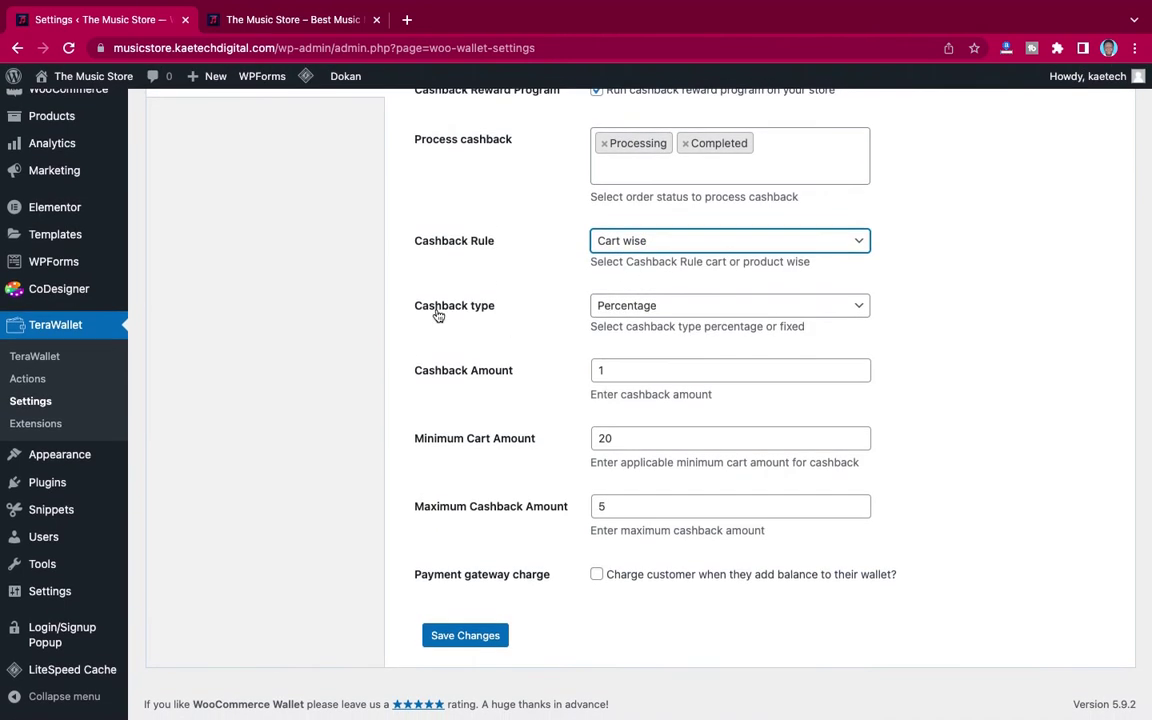
{"action": "left_click", "coordinate": [640, 310]}
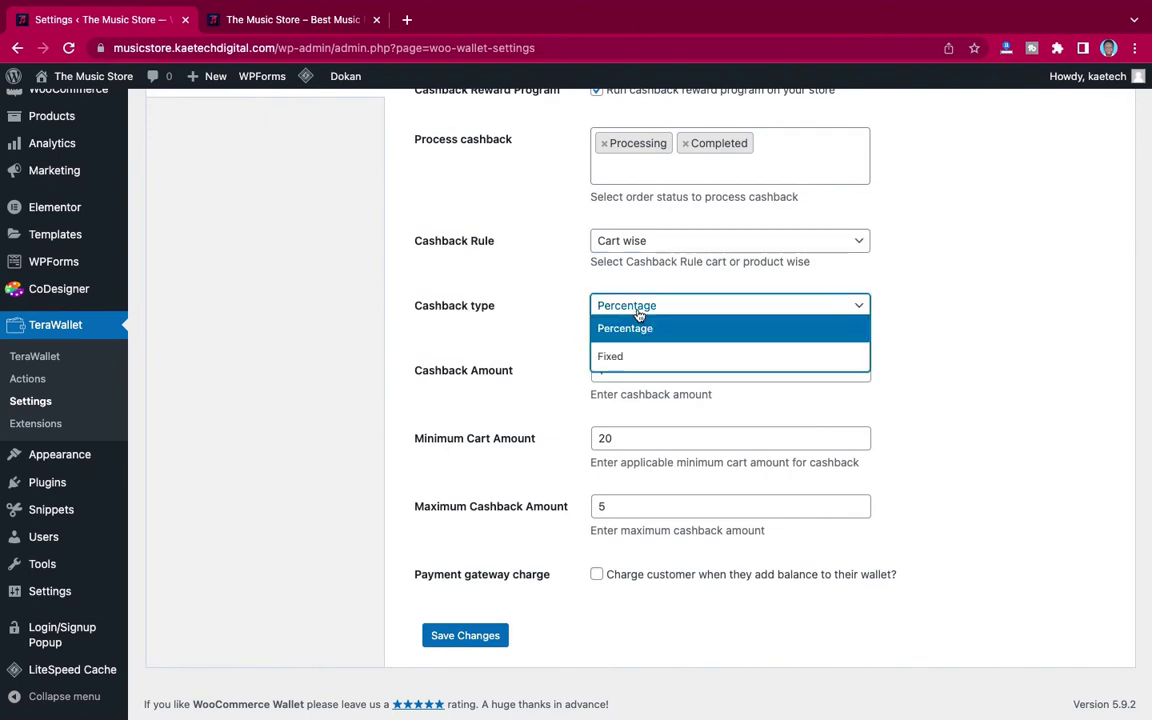
{"action": "left_click", "coordinate": [630, 329]}
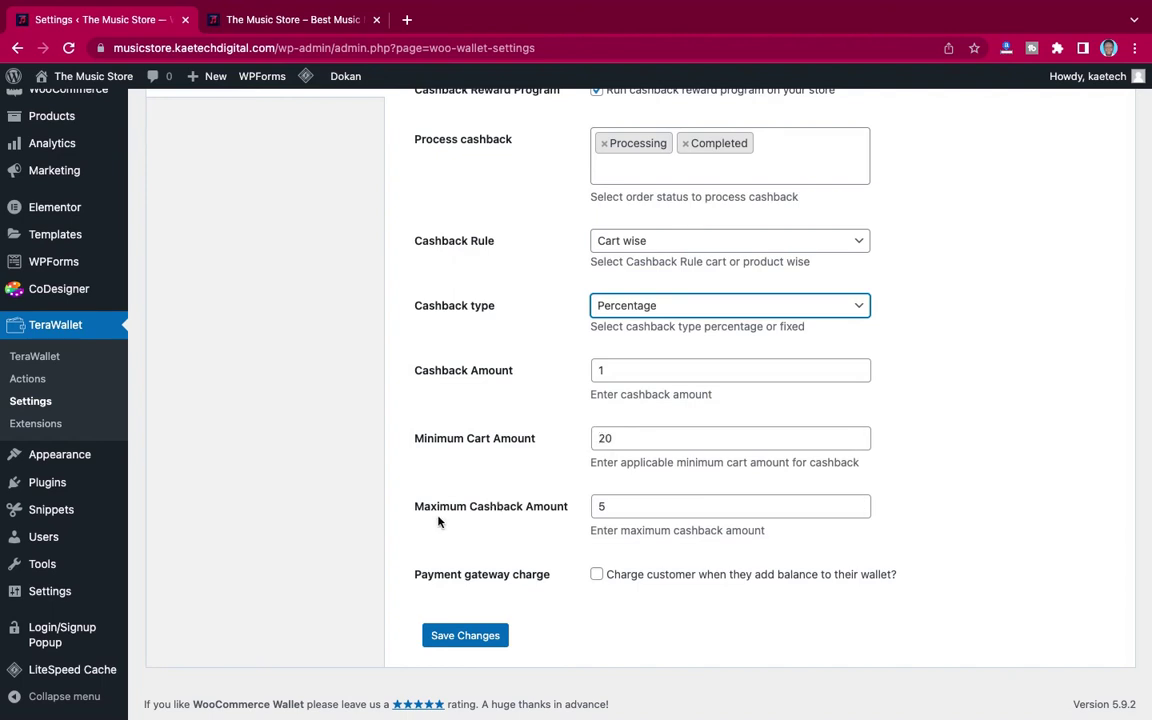
Step: Leave Maximum Cashback Amount at 5 and save the Credit Options
{"action": "left_click", "coordinate": [612, 507]}
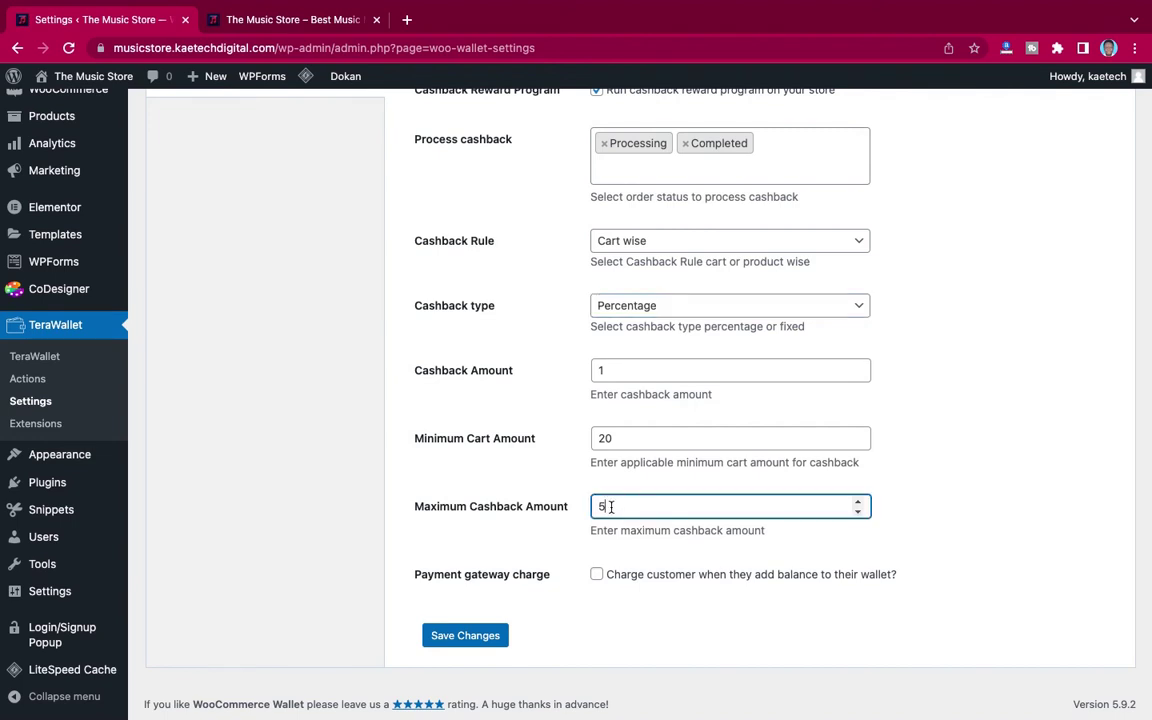
{"action": "left_click_drag", "start_coordinate": [611, 507], "coordinate": [597, 506]}
{"action": "left_click", "coordinate": [571, 507]}
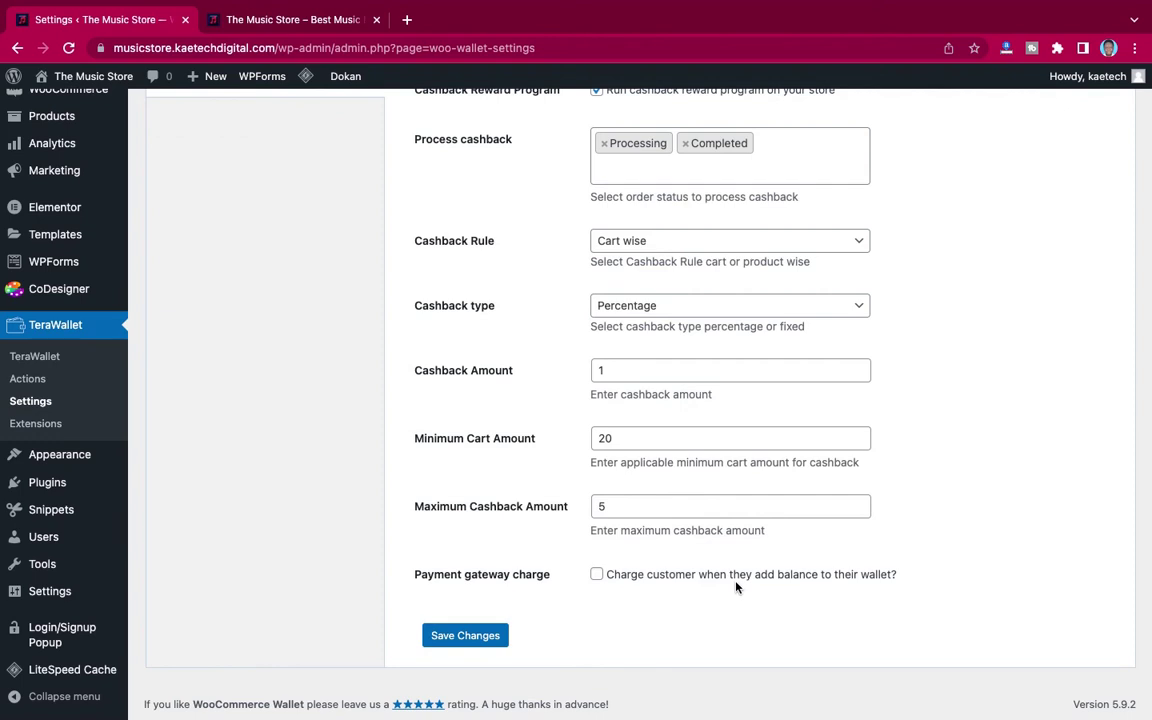
{"action": "left_click", "coordinate": [475, 639]}
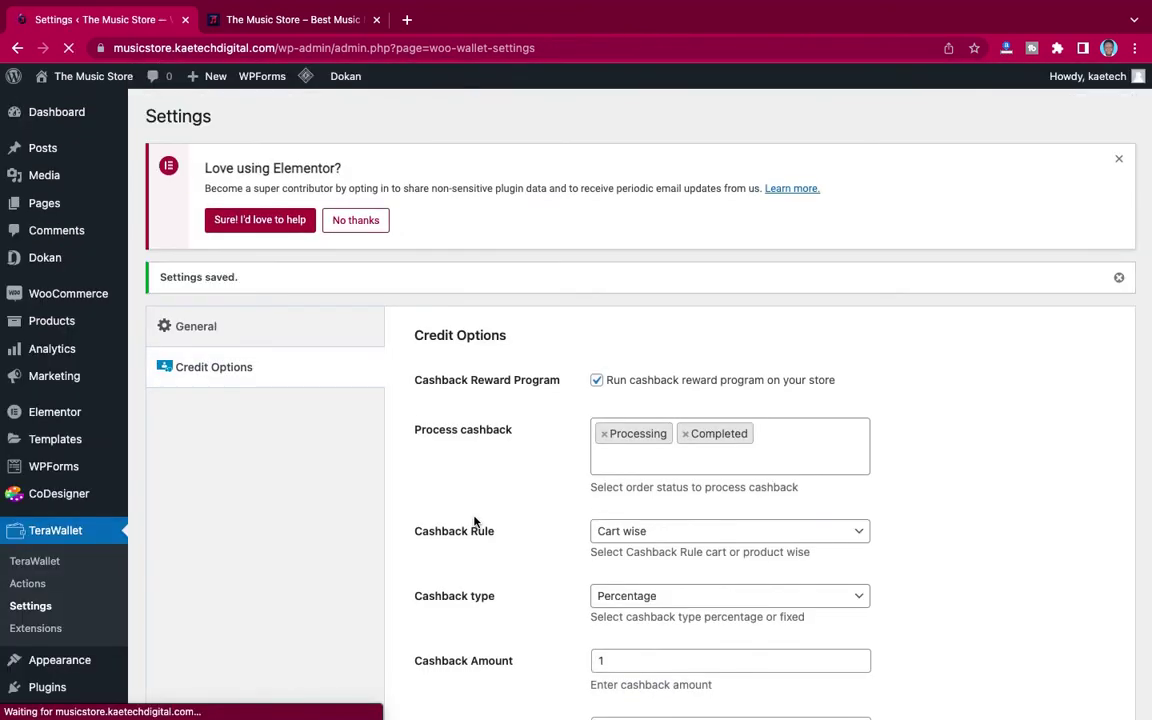
{"action": "scroll", "coordinate": [475, 521], "scroll_direction": "down", "scroll_amount": 2}
{"action": "scroll", "coordinate": [475, 521], "scroll_direction": "up", "scroll_amount": 2}
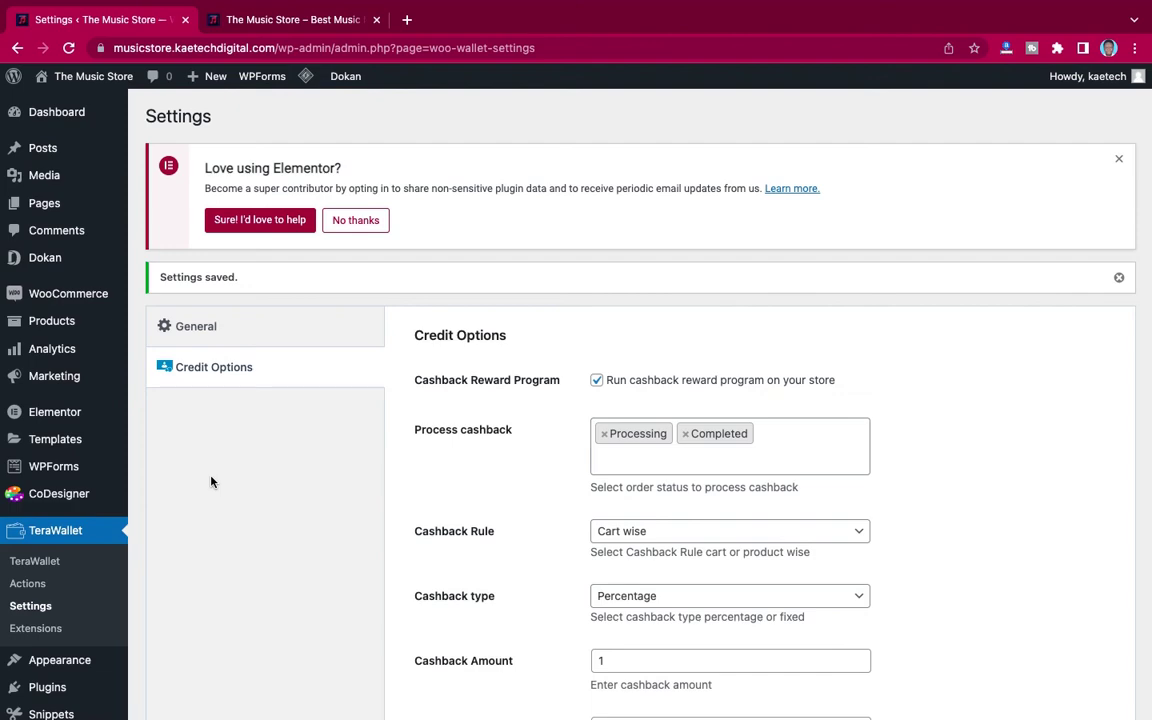
Step: Add Stonebwoy - Putuu to the cart and check out for ₵15.00, paying from the wallet
{"action": "left_click", "coordinate": [306, 20]}
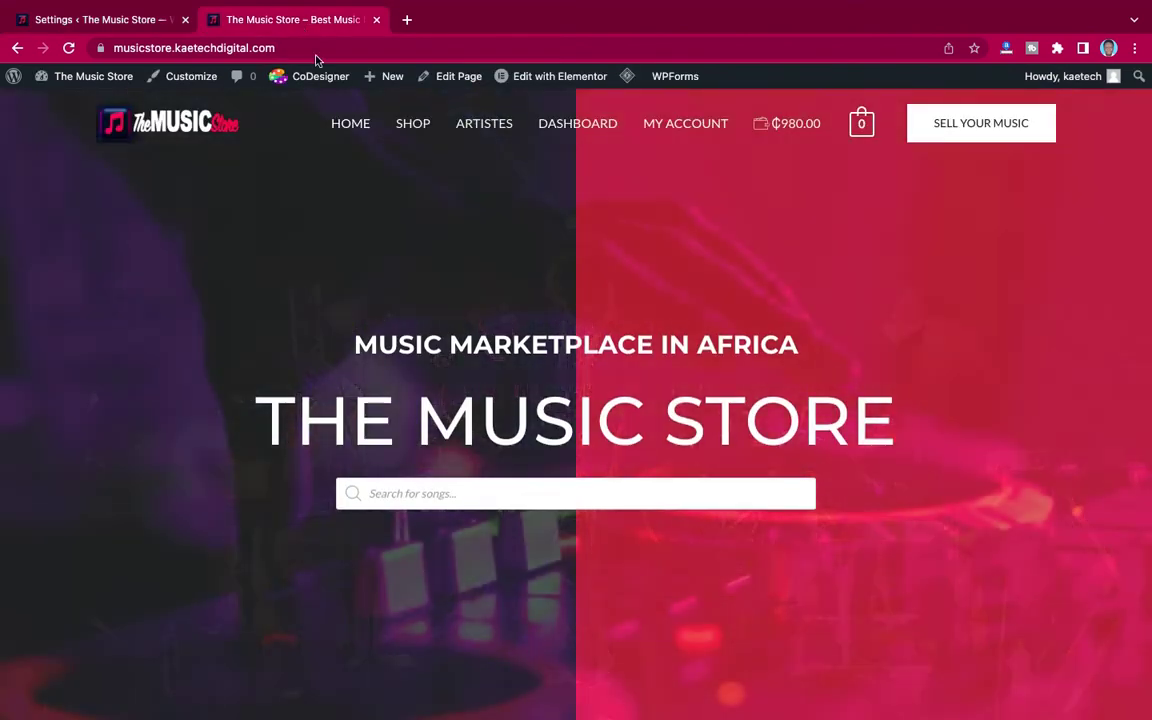
{"action": "scroll", "coordinate": [460, 324], "scroll_direction": "down", "scroll_amount": 8}
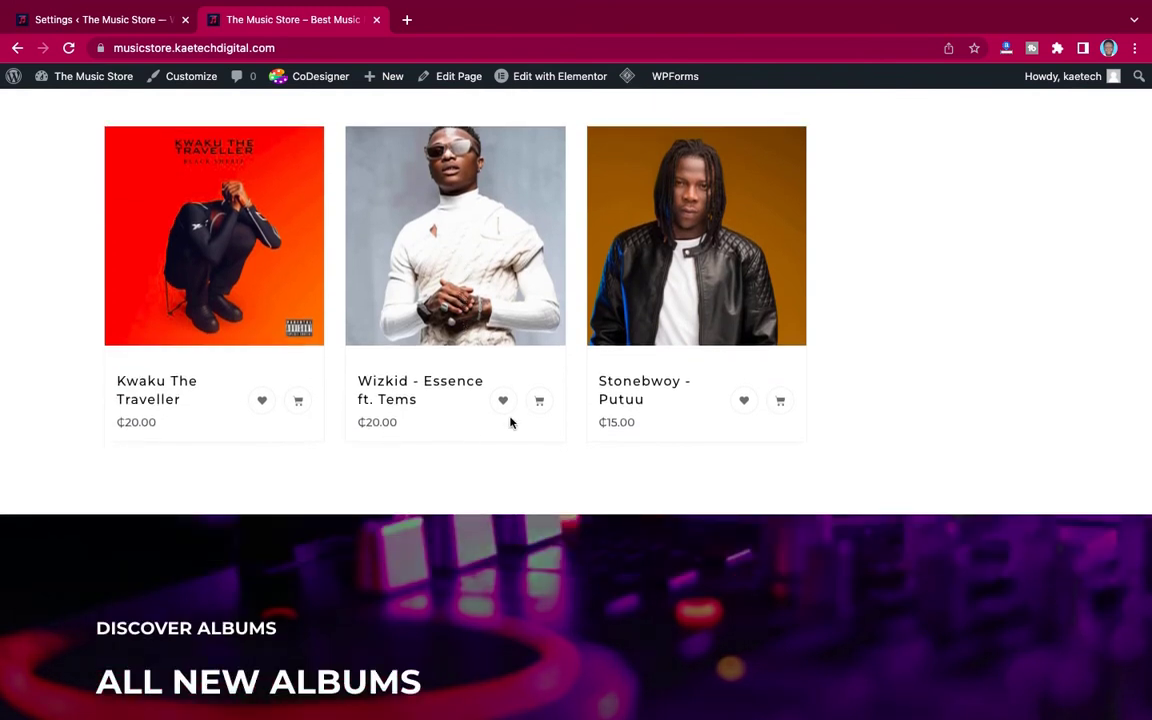
{"action": "left_click", "coordinate": [780, 400]}
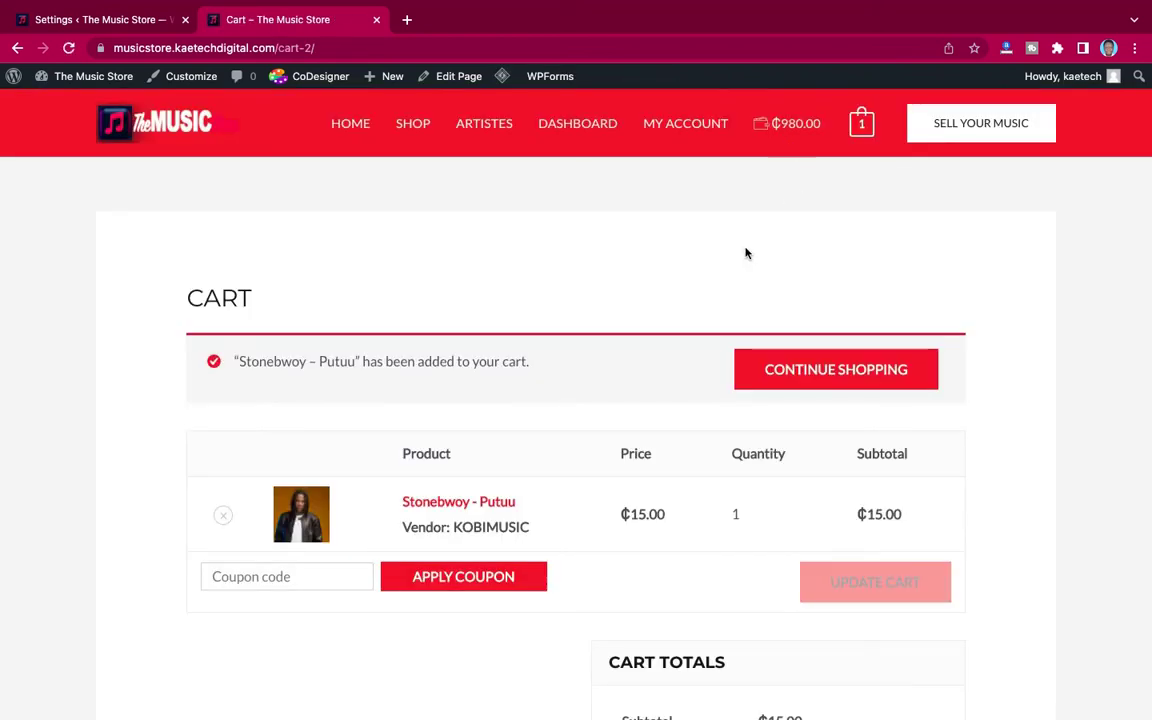
{"action": "scroll", "coordinate": [648, 481], "scroll_direction": "down", "scroll_amount": 3}
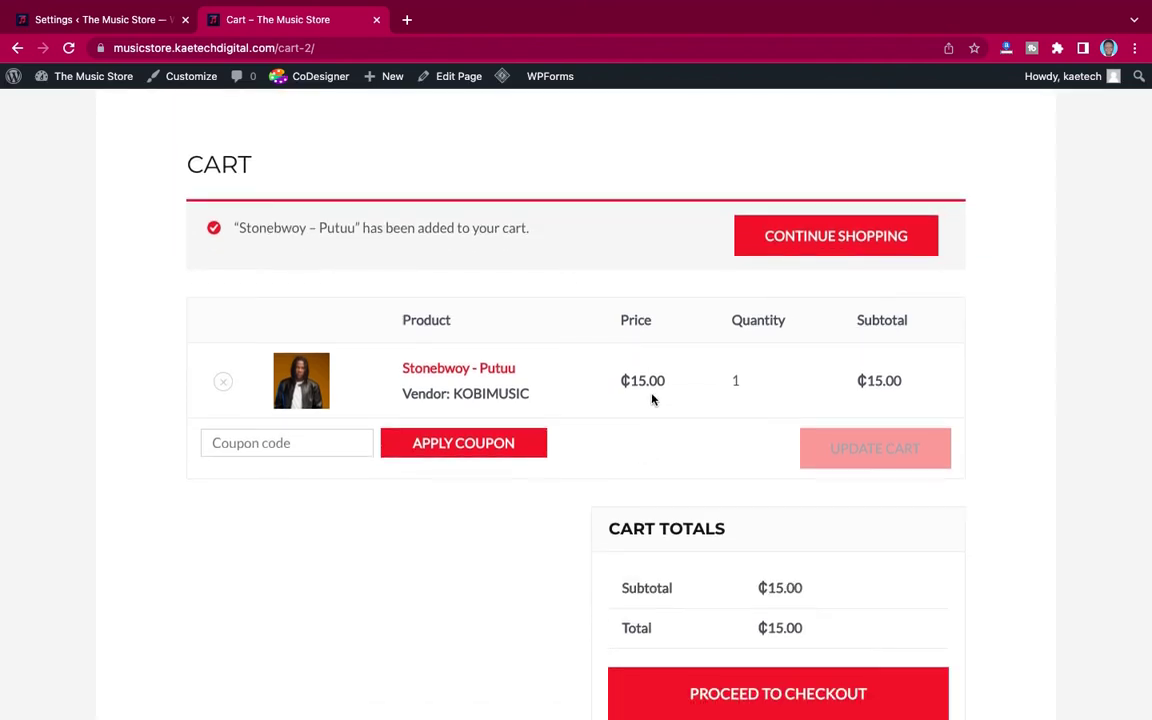
{"action": "scroll", "coordinate": [656, 410], "scroll_direction": "down", "scroll_amount": 5}
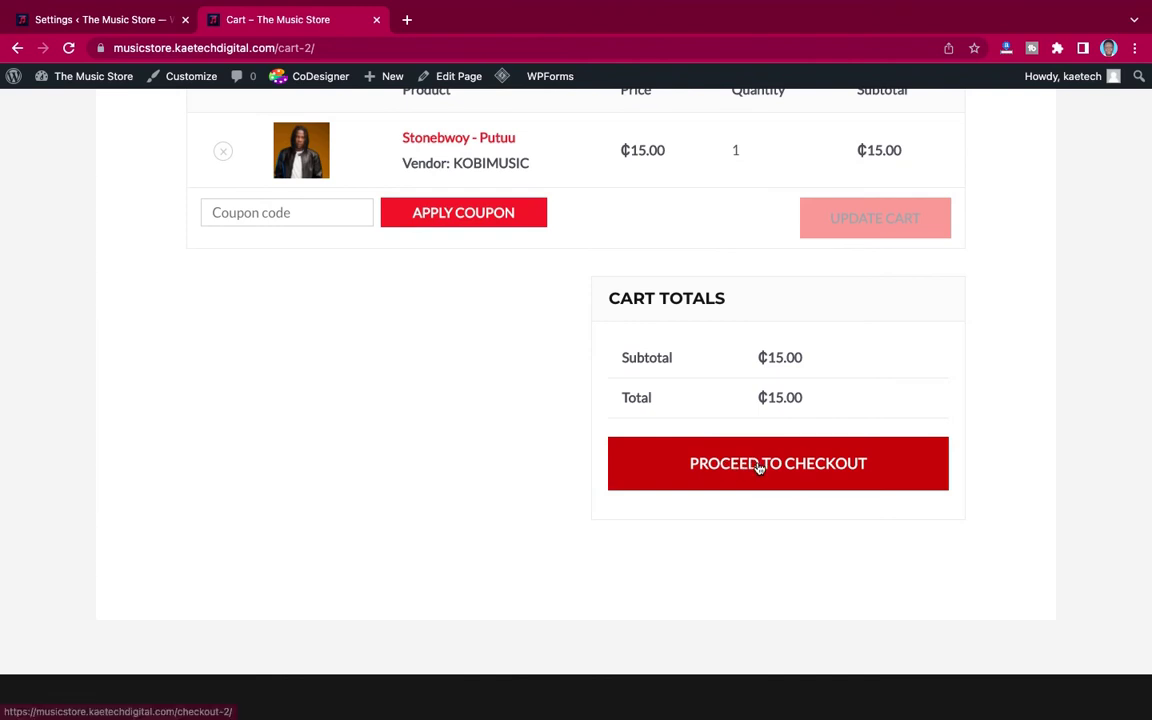
{"action": "left_click", "coordinate": [756, 465]}
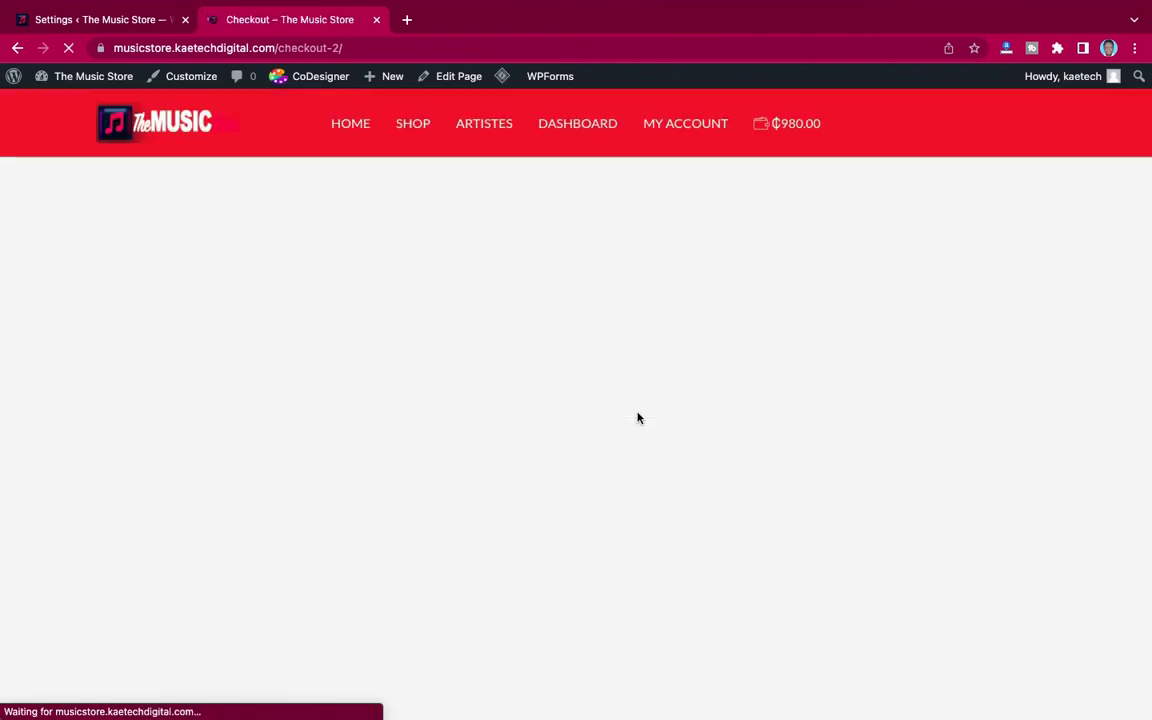
{"action": "scroll", "coordinate": [663, 532], "scroll_direction": "down", "scroll_amount": 6}
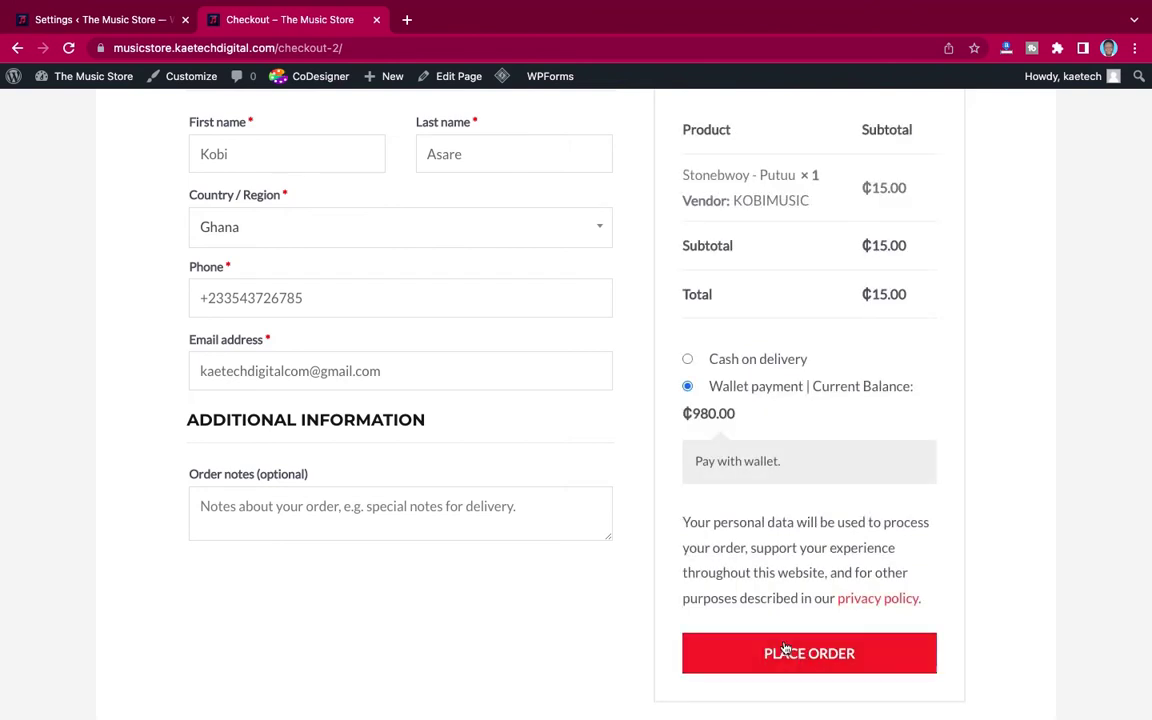
{"action": "left_click", "coordinate": [822, 658]}
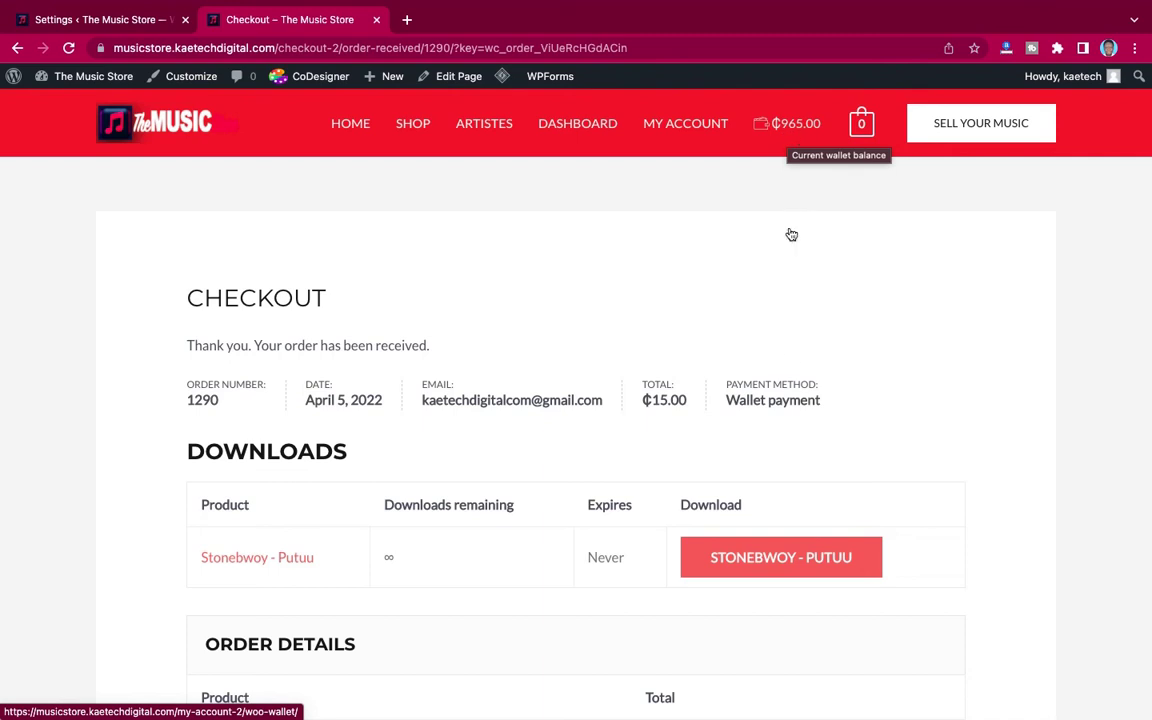
Step: Open My Wallet to see the ₵965.00 balance and the −₵15.00 order #1290 payment
{"action": "scroll", "coordinate": [791, 354], "scroll_direction": "down", "scroll_amount": 5}
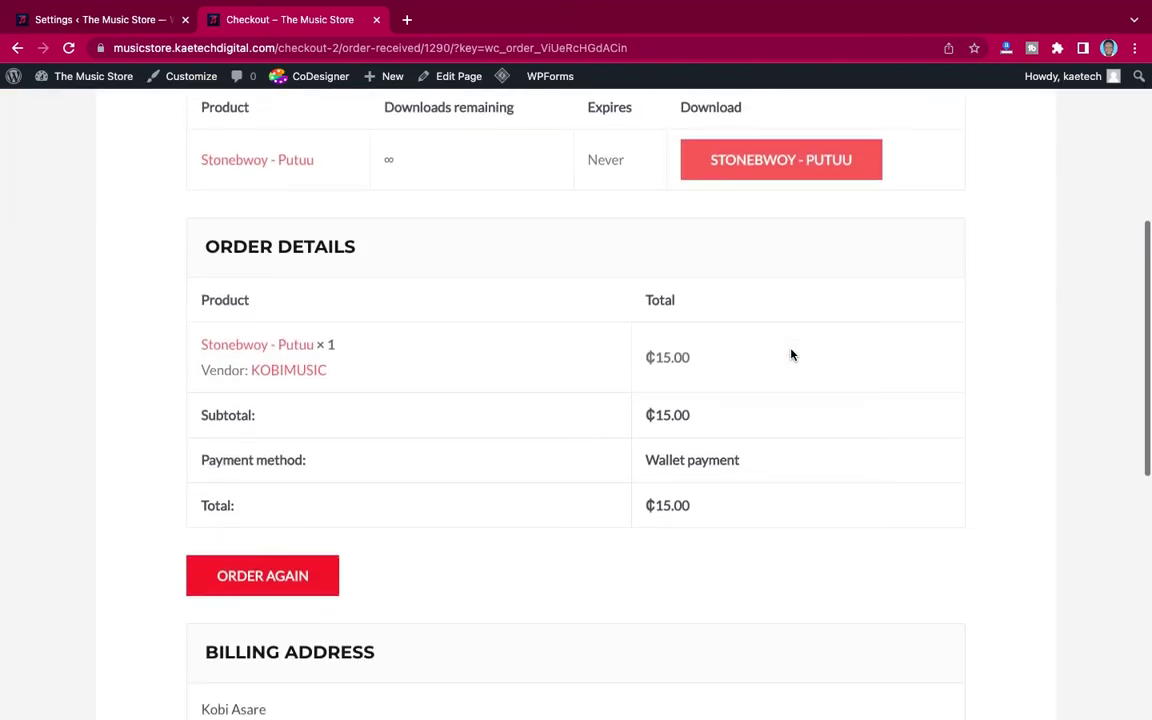
{"action": "scroll", "coordinate": [791, 354], "scroll_direction": "down", "scroll_amount": 5}
{"action": "scroll", "coordinate": [791, 354], "scroll_direction": "up", "scroll_amount": 10}
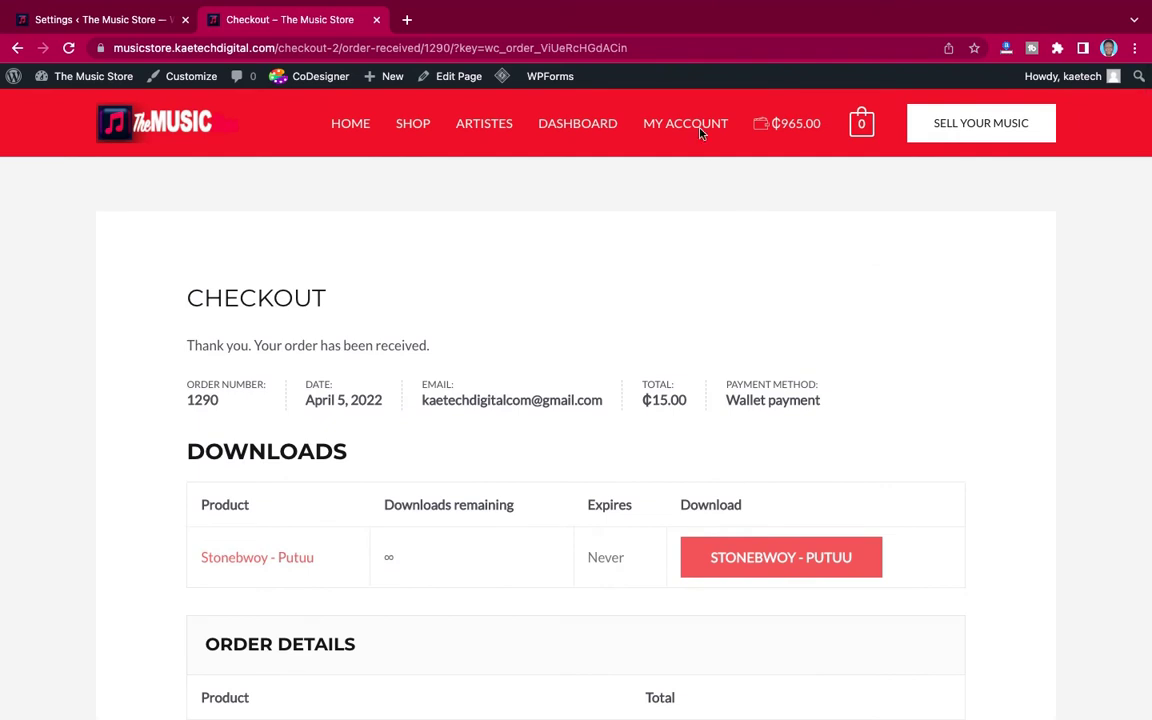
{"action": "left_click", "coordinate": [698, 124]}
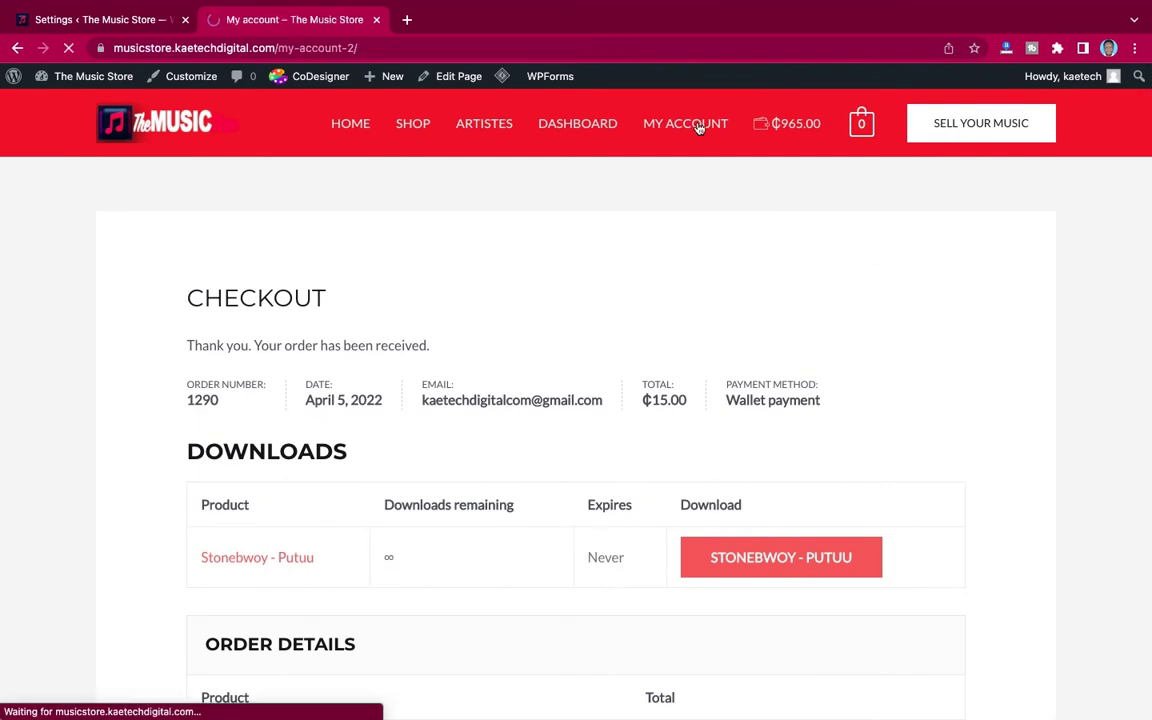
{"action": "scroll", "coordinate": [523, 411], "scroll_direction": "down", "scroll_amount": 2}
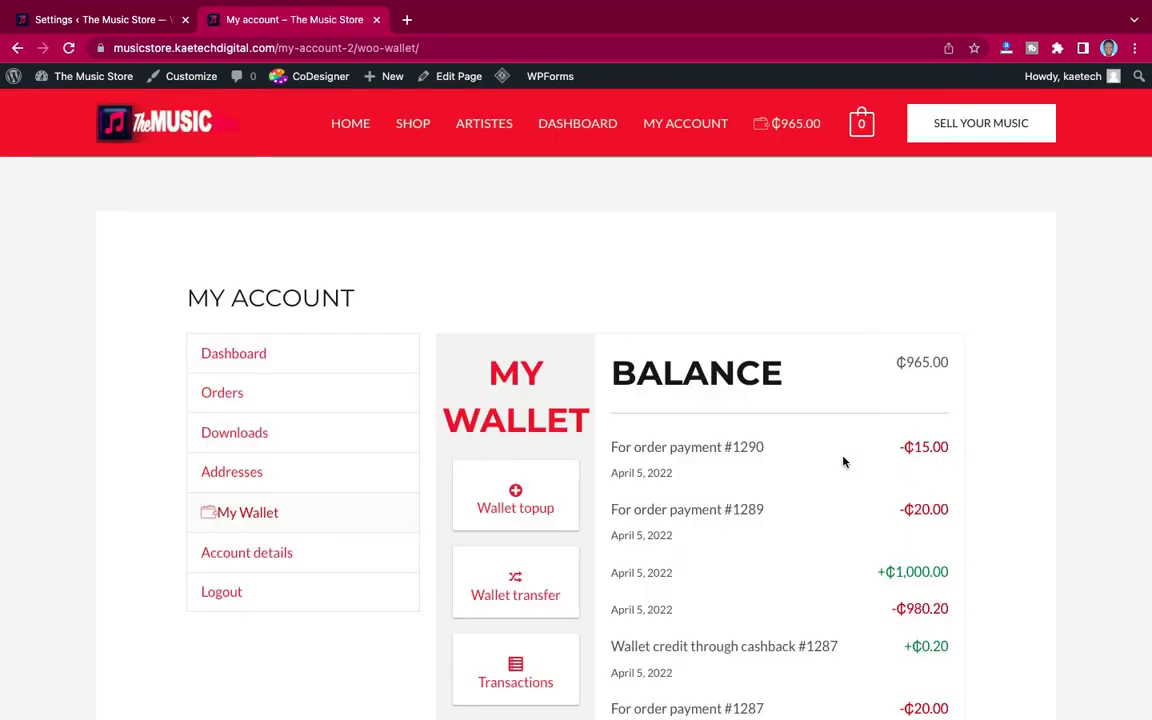
{"action": "scroll", "coordinate": [843, 461], "scroll_direction": "down", "scroll_amount": 2}
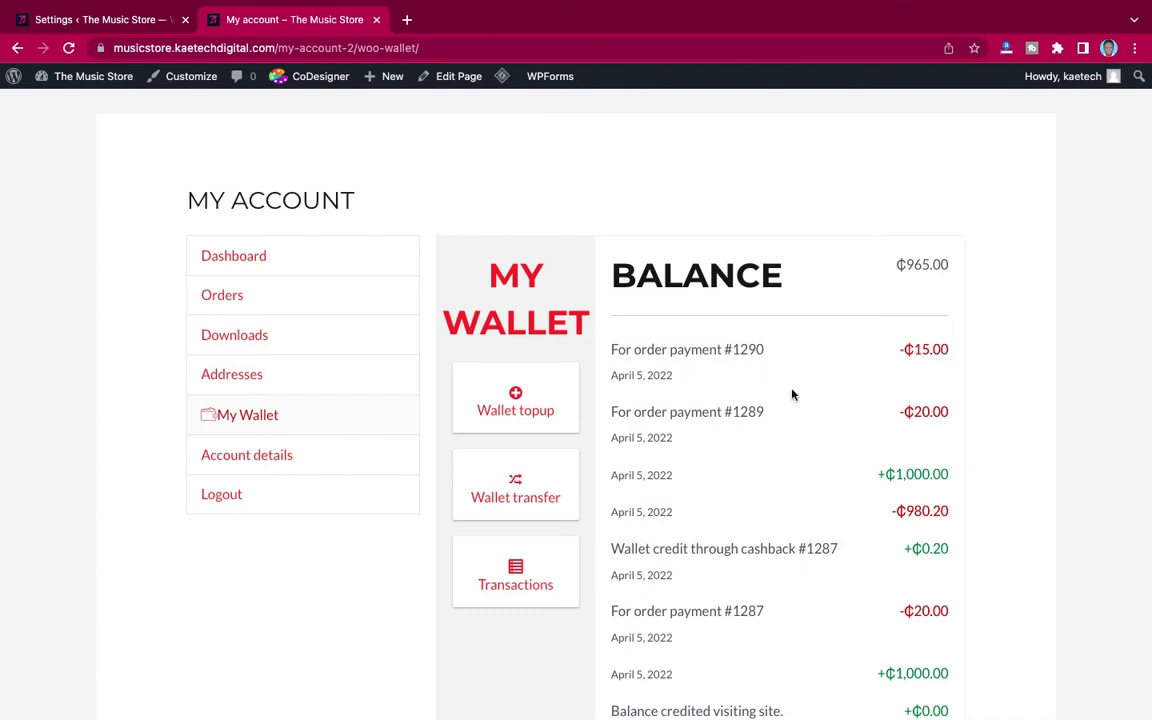
{"action": "scroll", "coordinate": [792, 394], "scroll_direction": "up", "scroll_amount": 2}
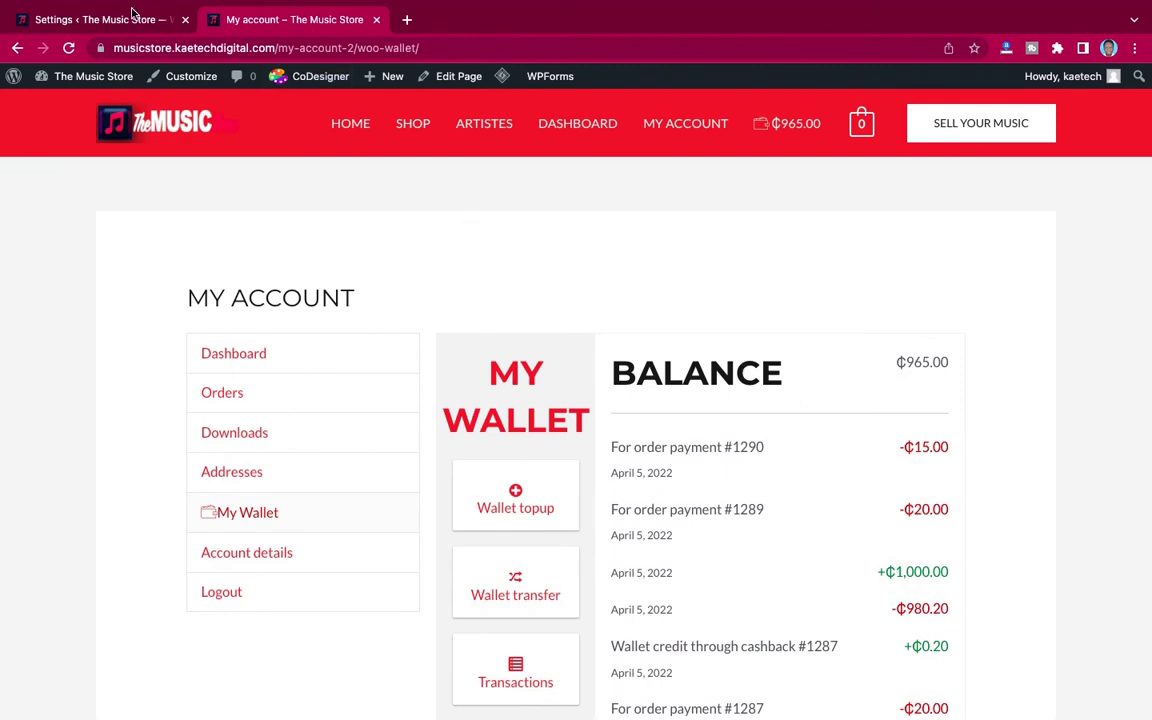
{"action": "left_click", "coordinate": [130, 20]}
{"action": "scroll", "coordinate": [653, 406], "scroll_direction": "down", "scroll_amount": 5}
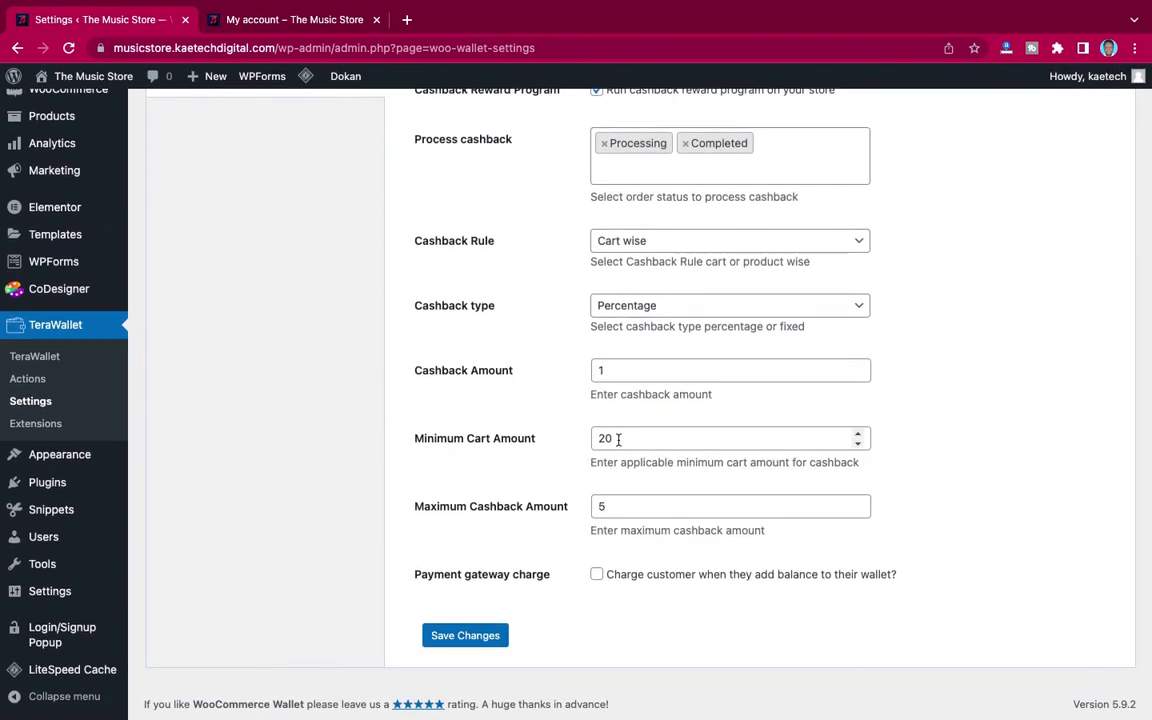
{"action": "left_click", "coordinate": [300, 20]}
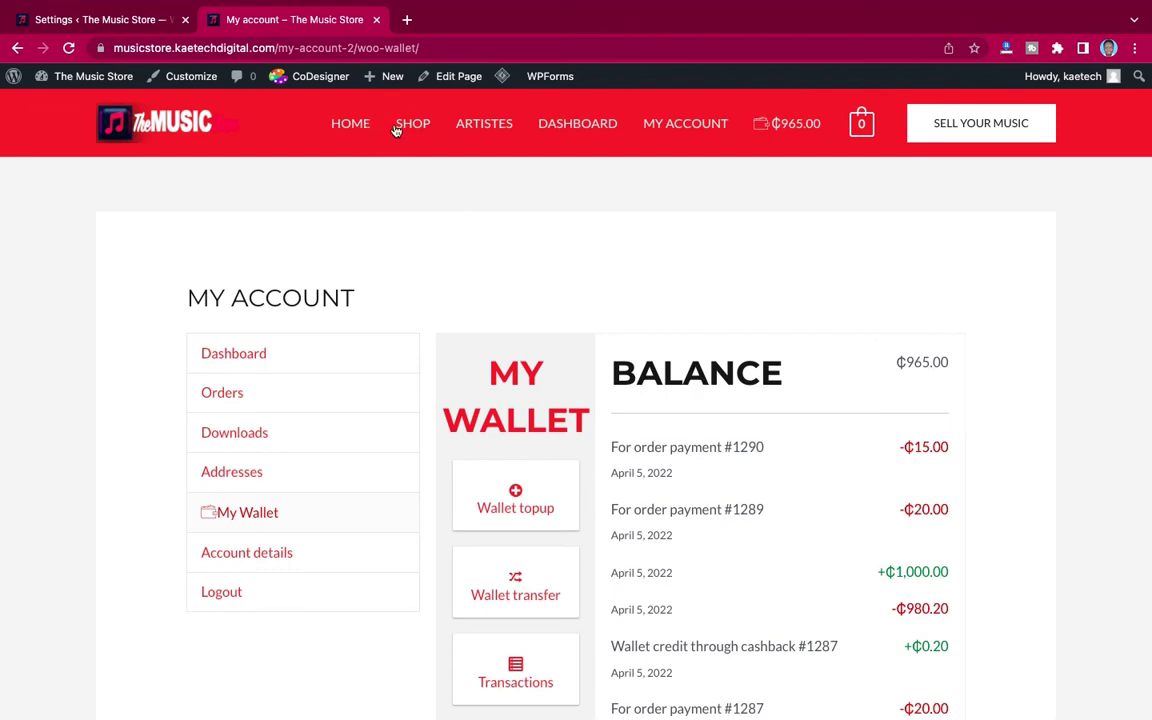
Step: From the home page, add Kwaku The Traveller to the cart
{"action": "left_click", "coordinate": [314, 118]}
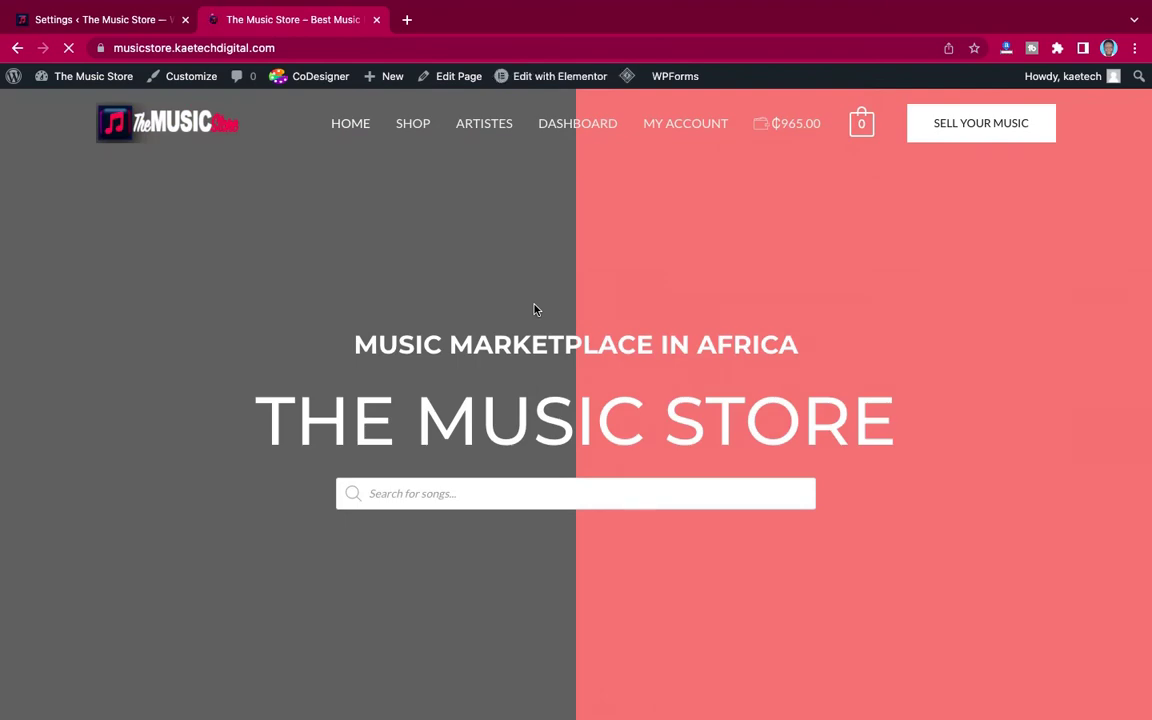
{"action": "scroll", "coordinate": [436, 218], "scroll_direction": "down", "scroll_amount": 10}
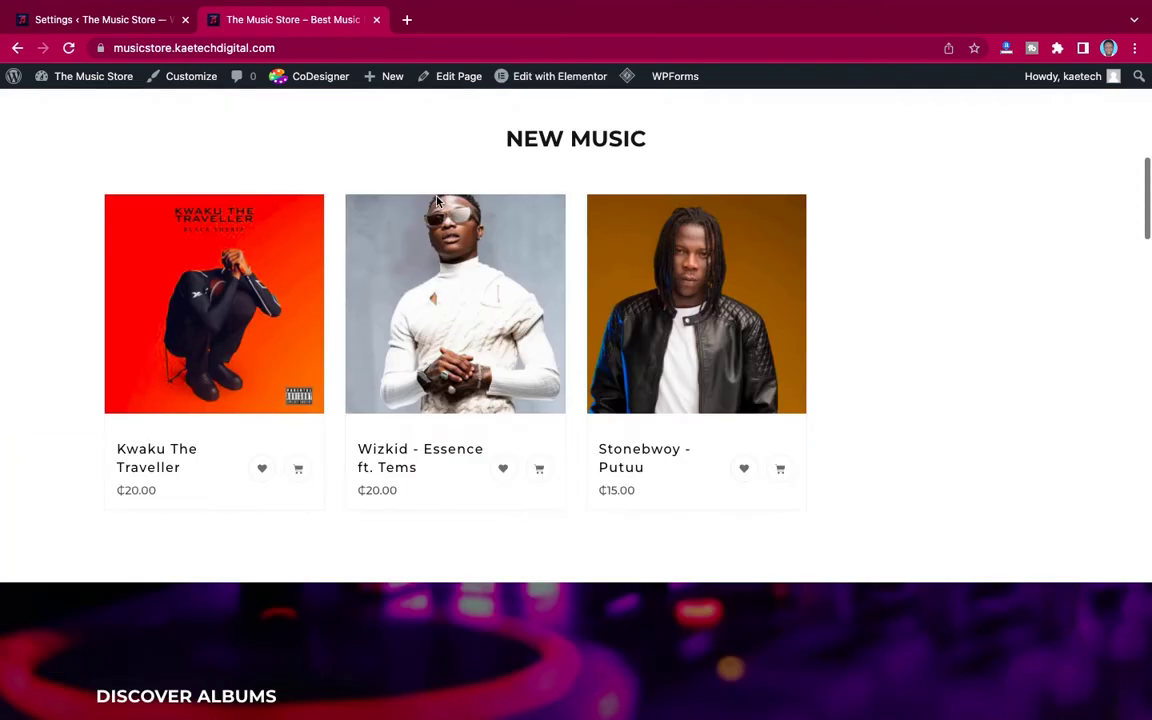
{"action": "scroll", "coordinate": [283, 254], "scroll_direction": "up", "scroll_amount": 1}
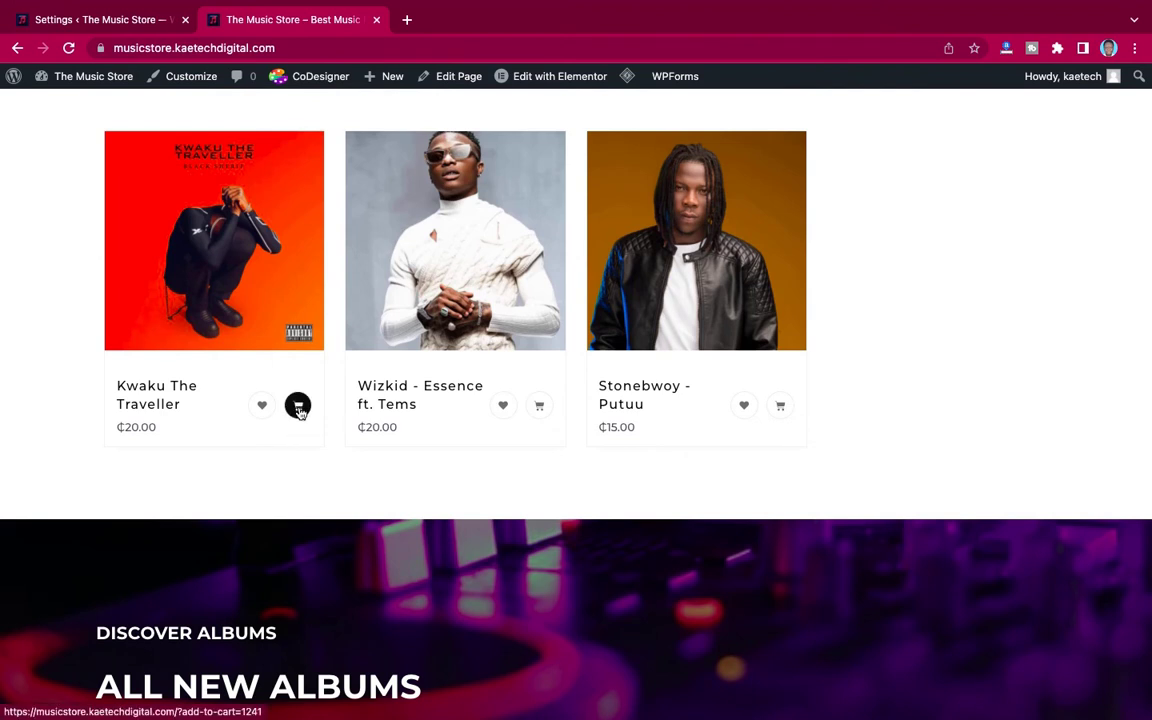
{"action": "left_click", "coordinate": [299, 410]}
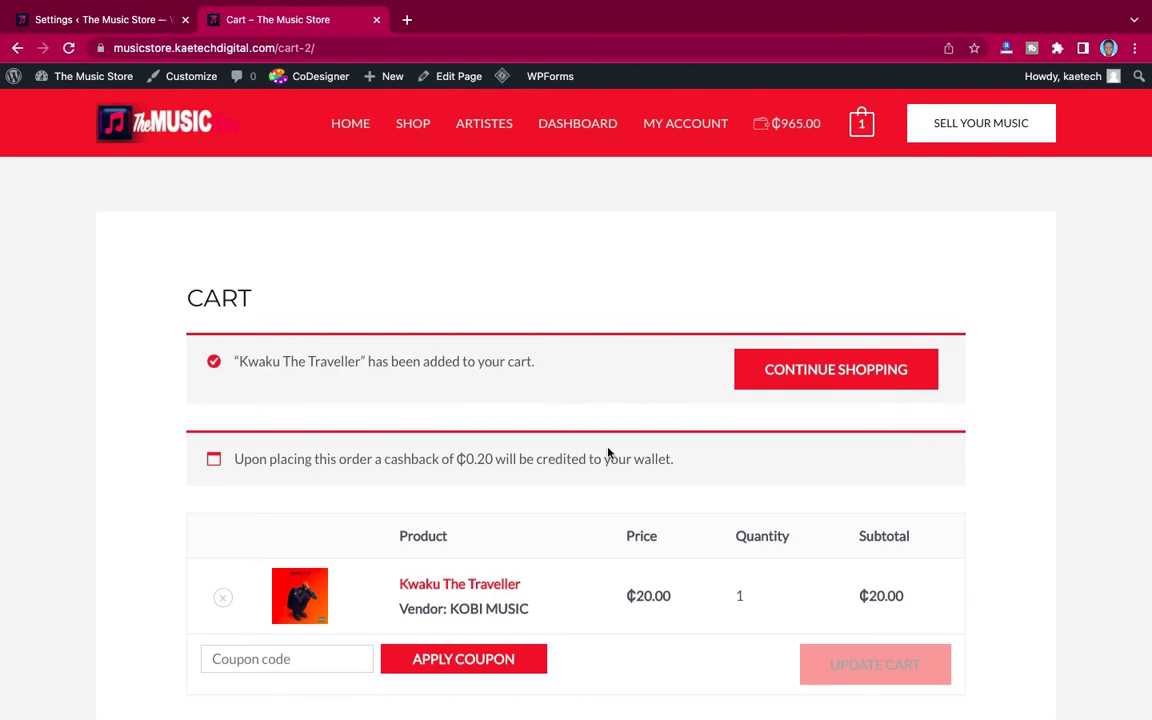
Step: Check out and place the ₵20.00 order paid by wallet
{"action": "scroll", "coordinate": [608, 450], "scroll_direction": "down", "scroll_amount": 3}
{"action": "scroll", "coordinate": [608, 453], "scroll_direction": "down", "scroll_amount": 4}
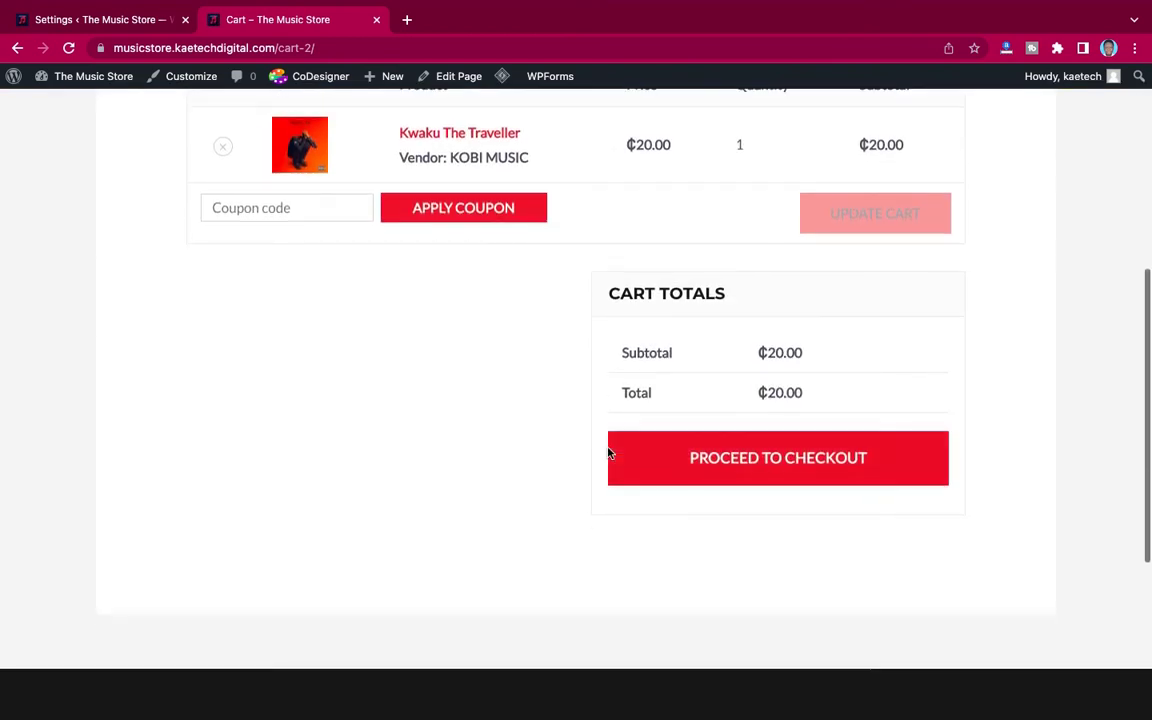
{"action": "left_click", "coordinate": [760, 472]}
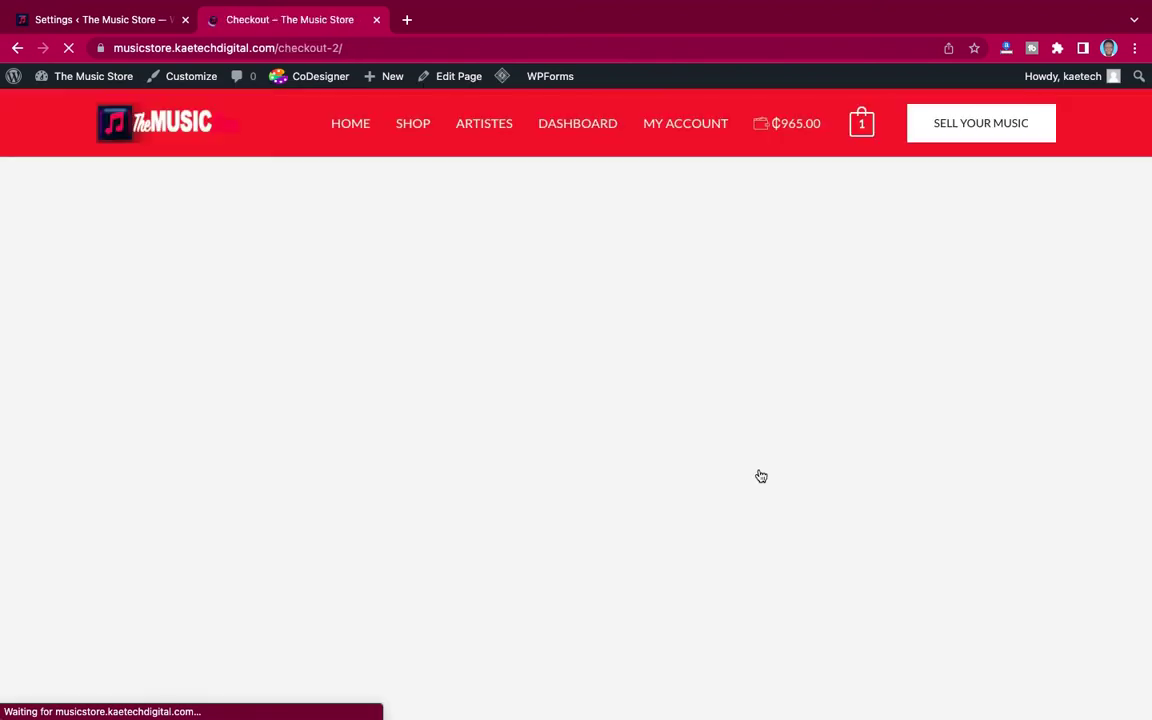
{"action": "scroll", "coordinate": [760, 476], "scroll_direction": "down", "scroll_amount": 5}
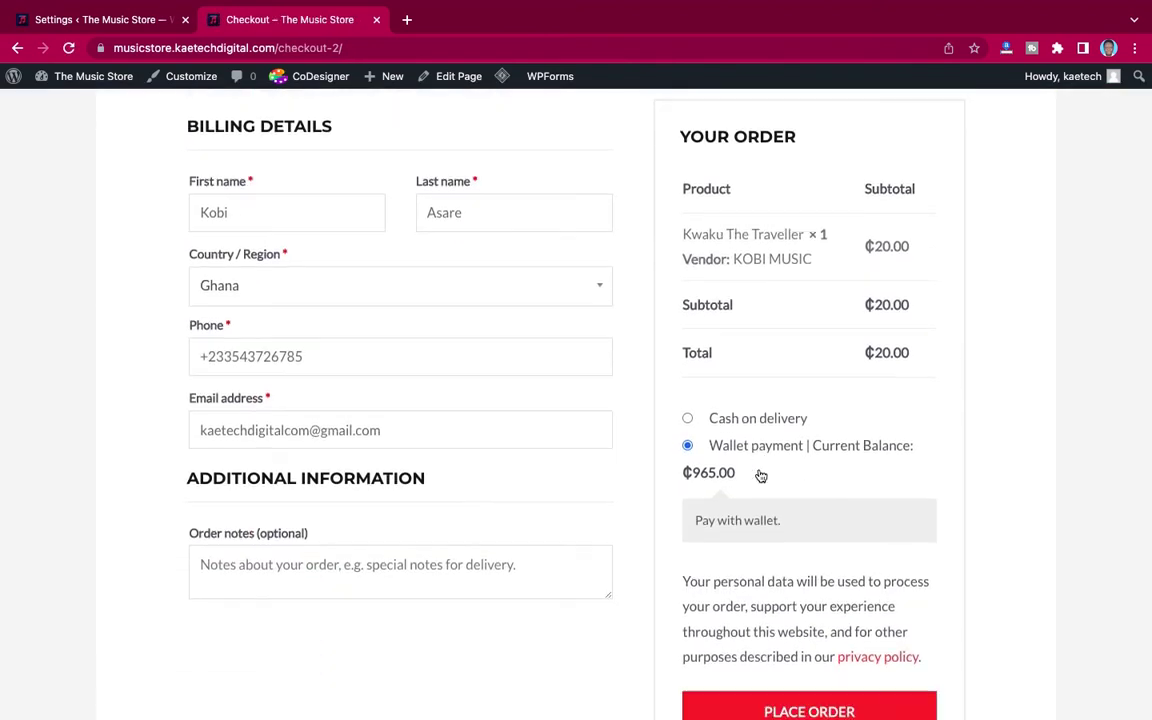
{"action": "scroll", "coordinate": [765, 515], "scroll_direction": "down", "scroll_amount": 1}
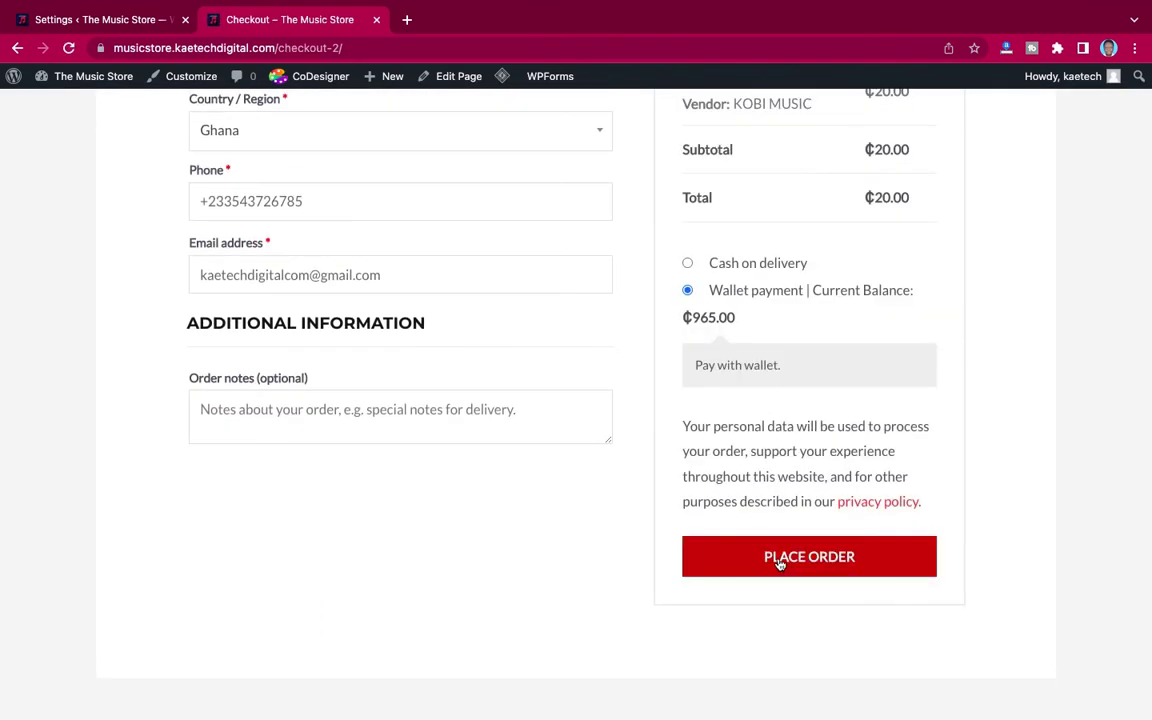
{"action": "left_click", "coordinate": [780, 562]}
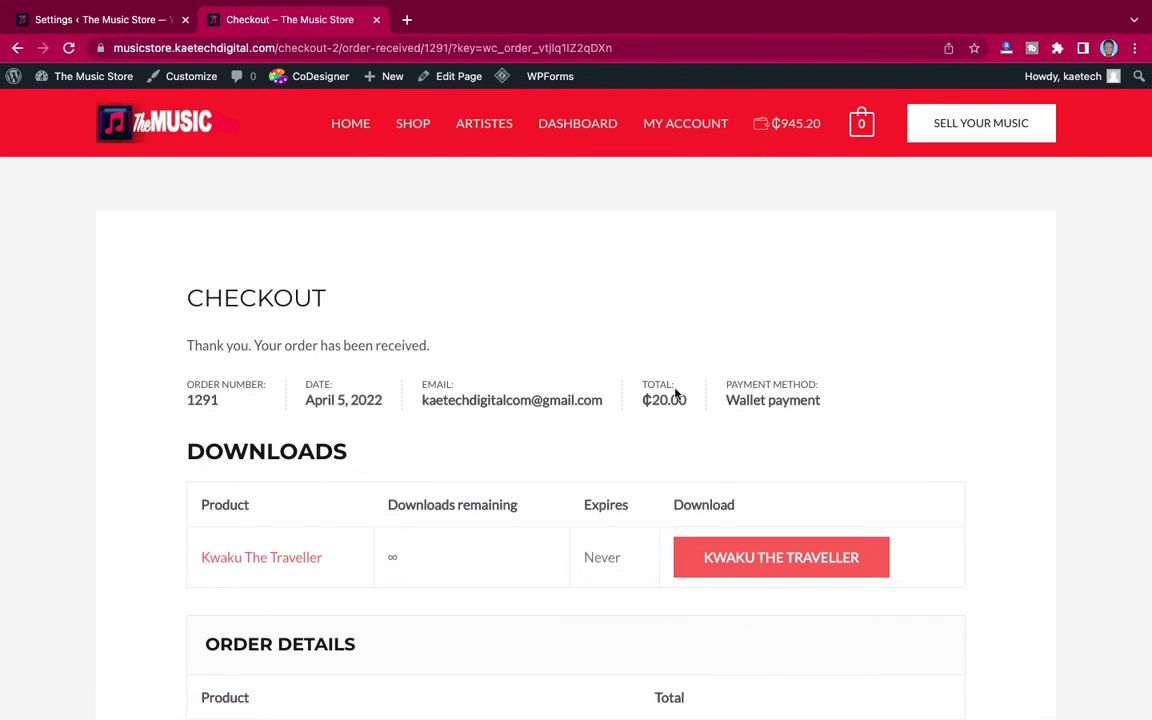
Step: Note the ₵20.00 order total and open the My Wallet page
{"action": "left_click_drag", "start_coordinate": [653, 402], "coordinate": [668, 404]}
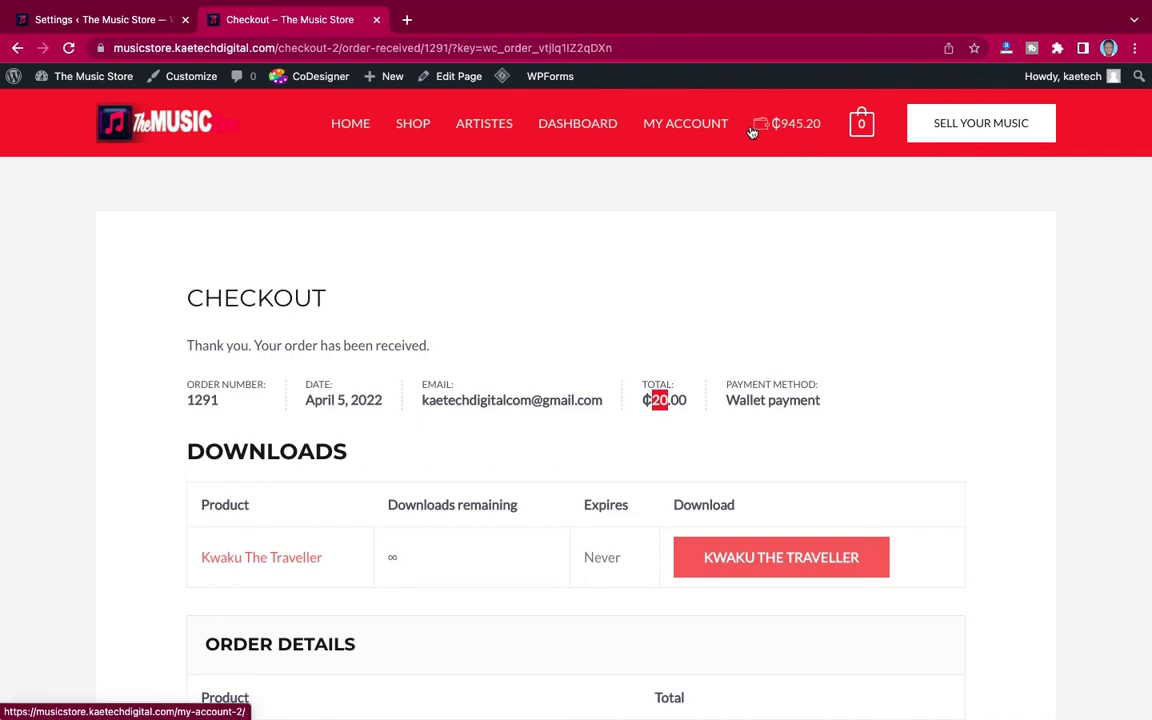
{"action": "left_click", "coordinate": [688, 123]}
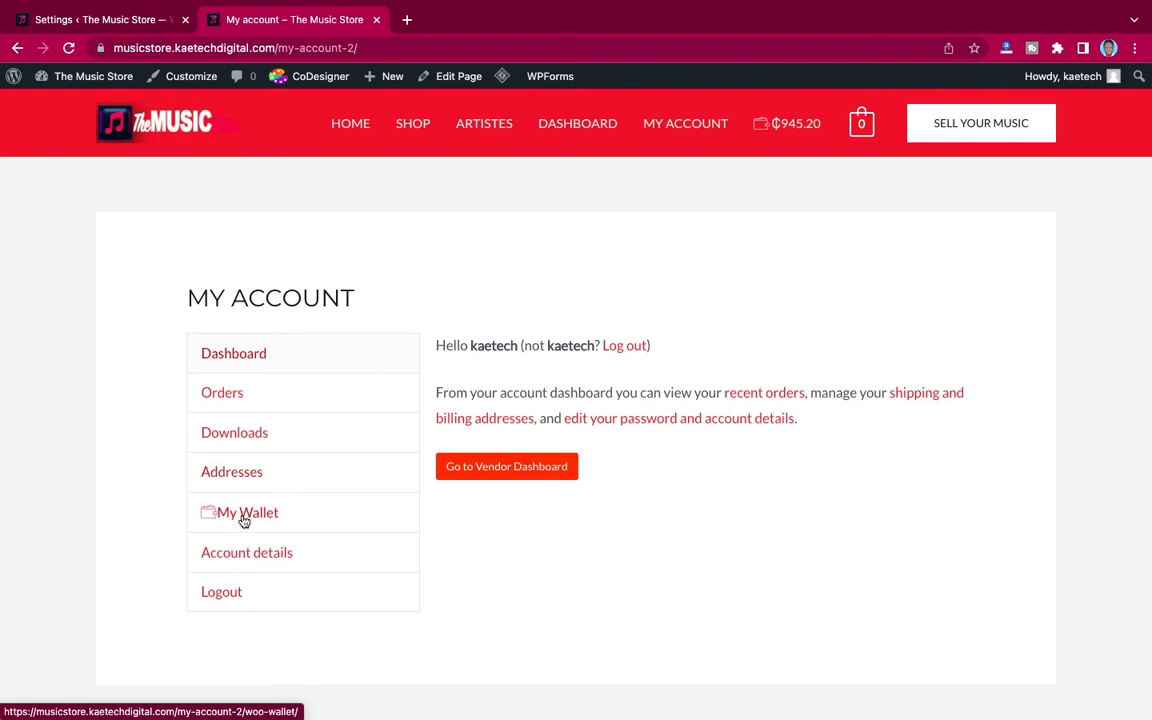
{"action": "left_click", "coordinate": [245, 512]}
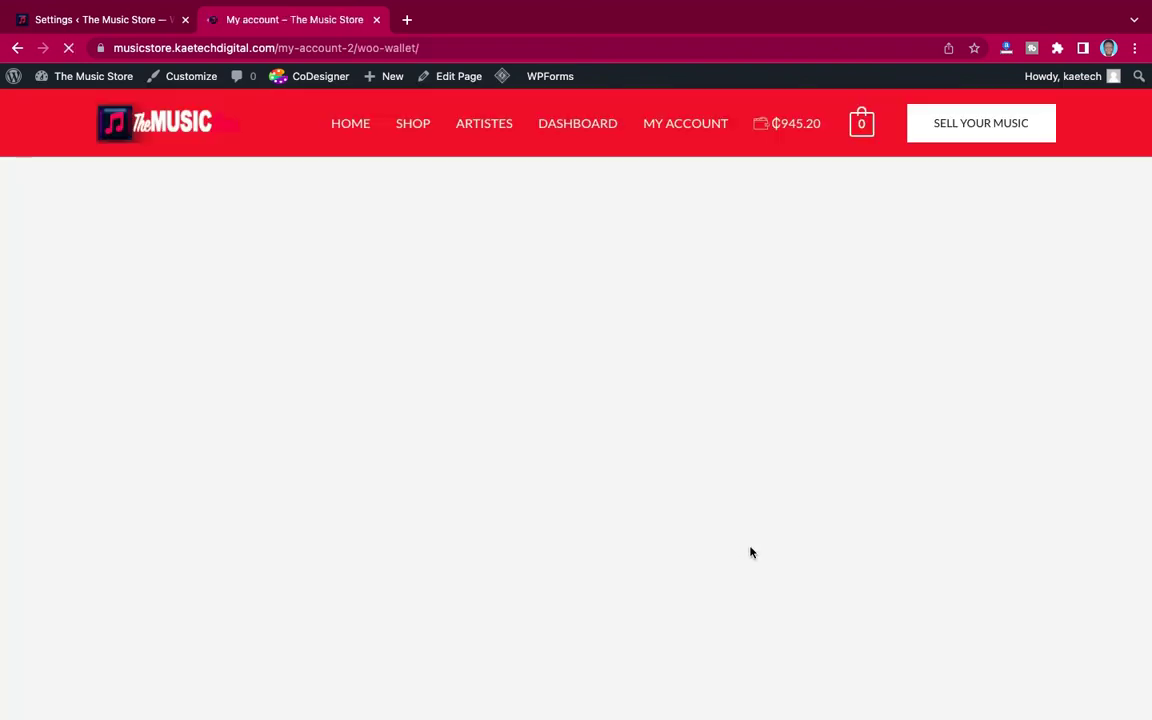
{"action": "scroll", "coordinate": [751, 552], "scroll_direction": "down", "scroll_amount": 2}
{"action": "scroll", "coordinate": [751, 552], "scroll_direction": "down", "scroll_amount": 1}
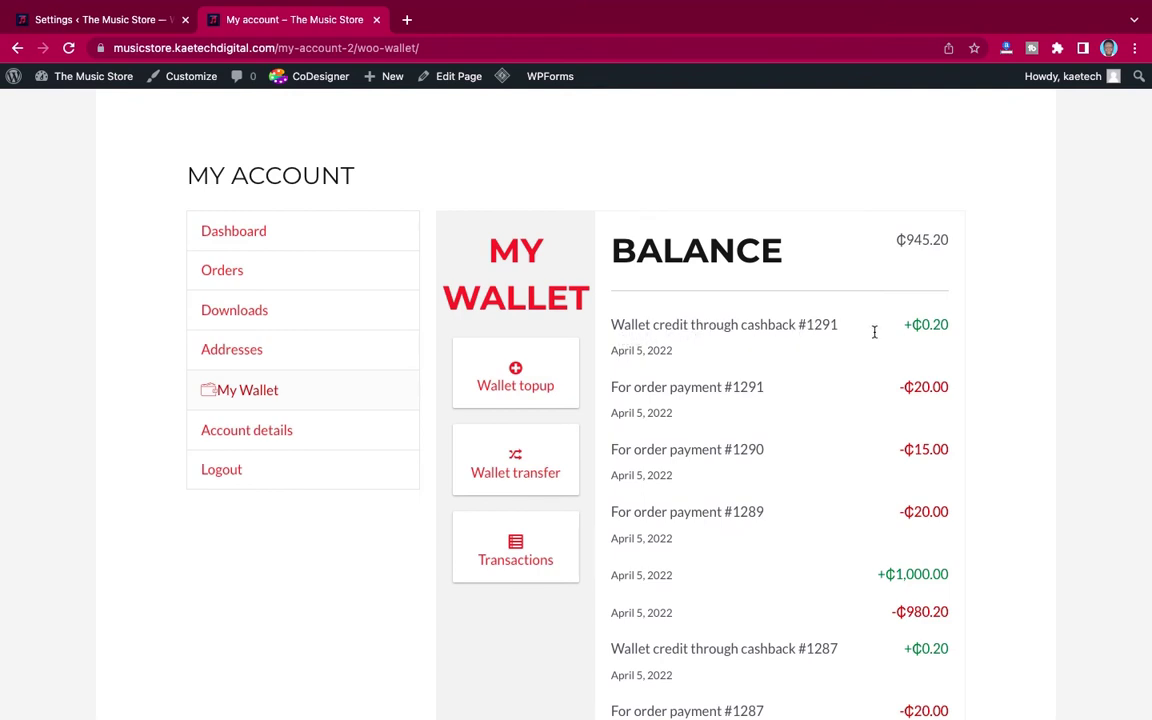
Step: Review the +₵0.20 cashback and −₵20.00 payment entries, then return to the settings tab
{"action": "left_click_drag", "start_coordinate": [948, 327], "coordinate": [911, 327]}
{"action": "left_click", "coordinate": [773, 387]}
{"action": "triple_click", "coordinate": [897, 387]}
{"action": "left_click_drag", "start_coordinate": [897, 387], "coordinate": [941, 387]}
{"action": "left_click", "coordinate": [951, 390]}
{"action": "scroll", "coordinate": [777, 337], "scroll_direction": "up", "scroll_amount": 2}
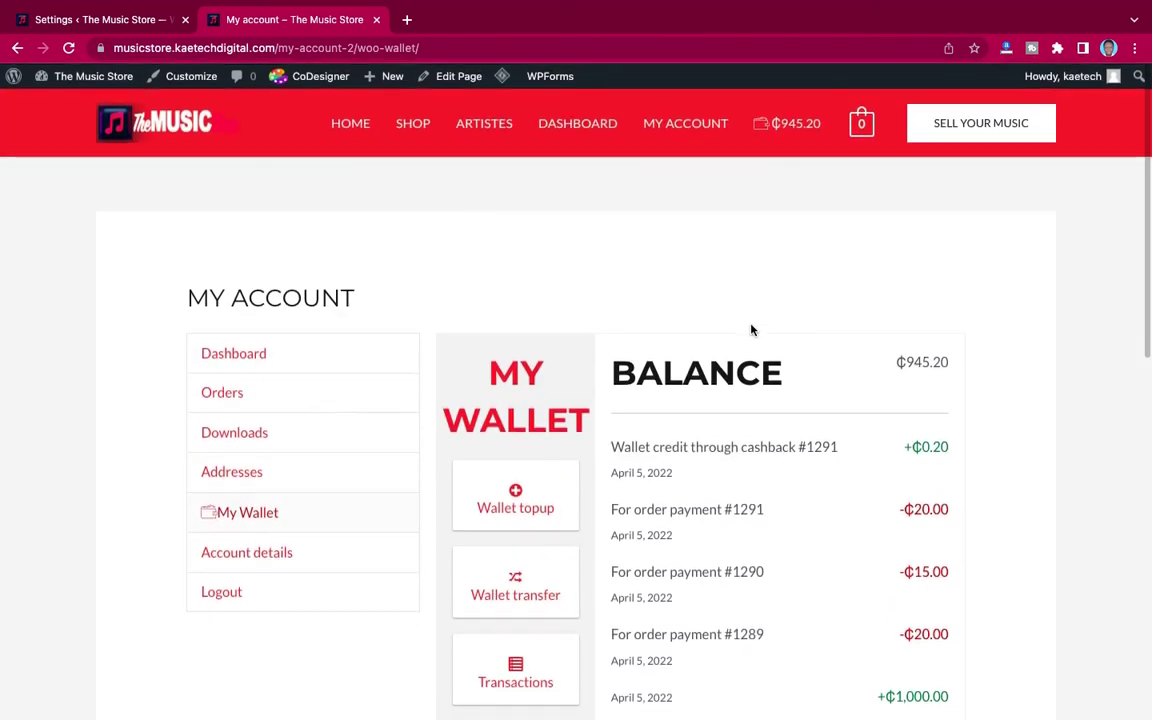
{"action": "left_click", "coordinate": [115, 20]}
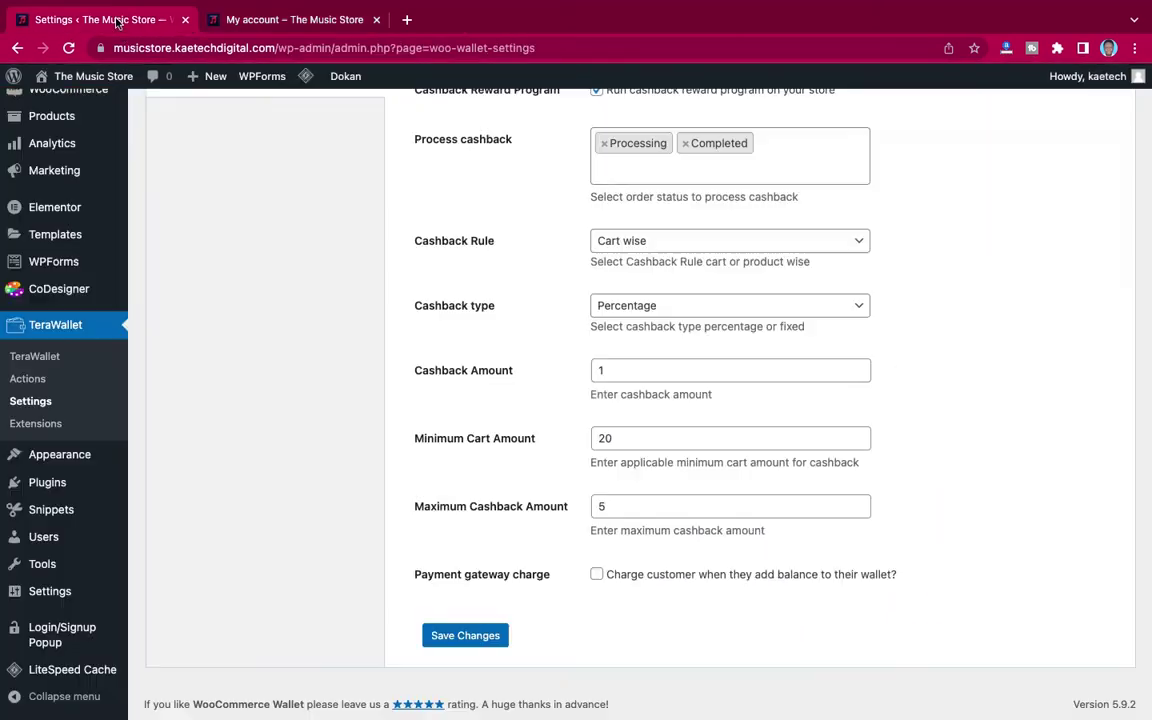
Step: Open TeraWallet > Actions from the admin sidebar
{"action": "scroll", "coordinate": [329, 273], "scroll_direction": "up", "scroll_amount": 3}
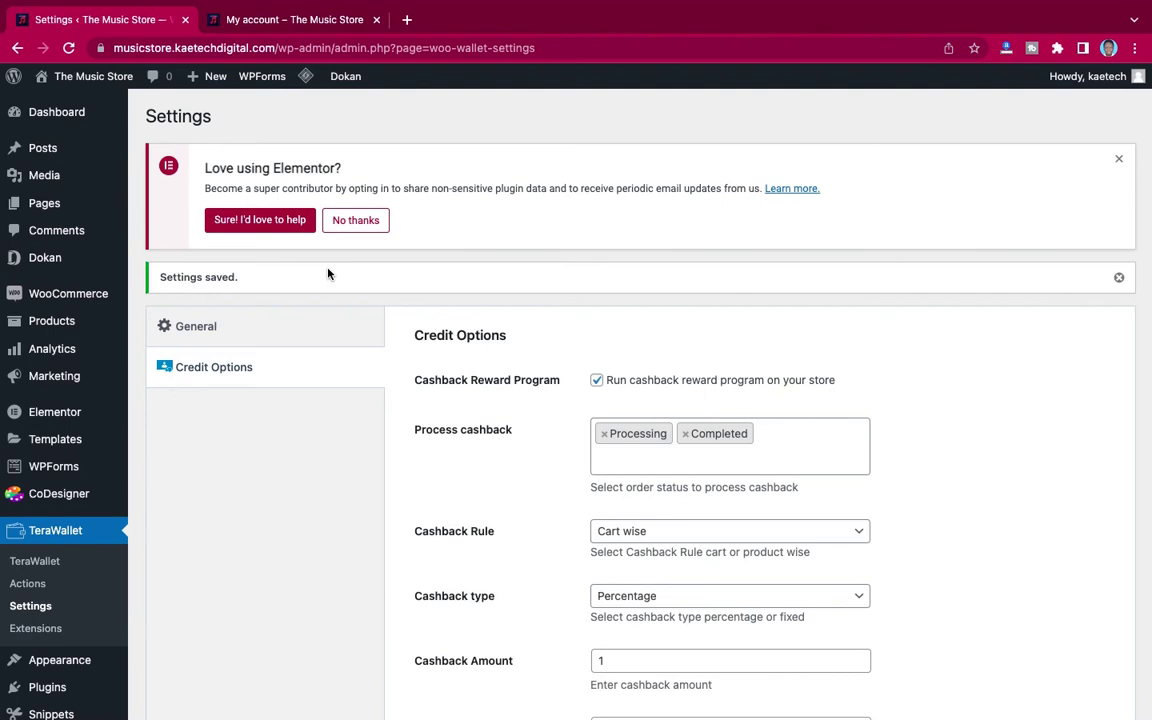
{"action": "scroll", "coordinate": [300, 470], "scroll_direction": "down", "scroll_amount": 2}
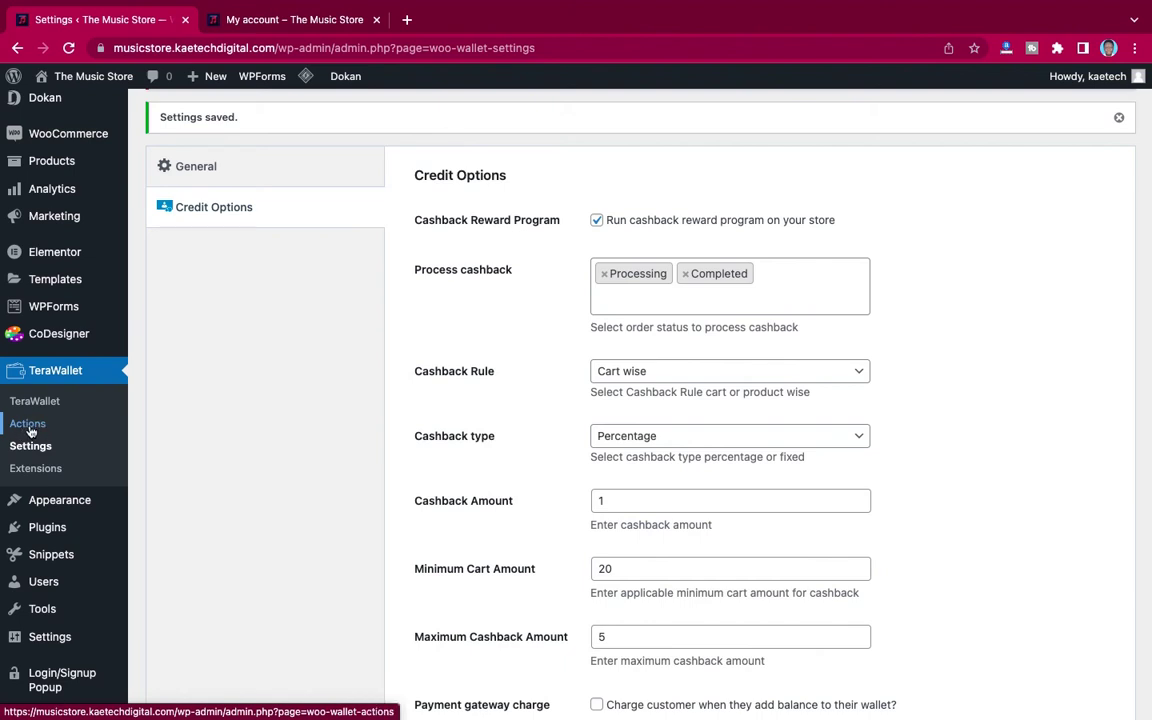
{"action": "left_click", "coordinate": [29, 425]}
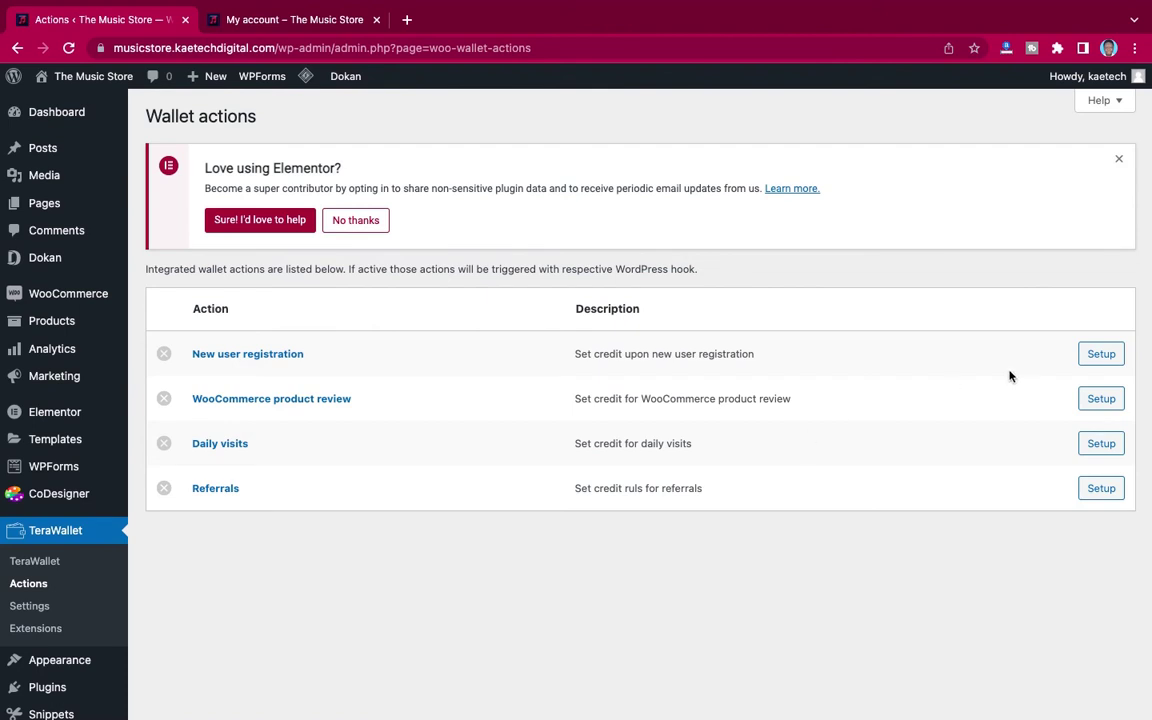
Step: Enable New user registration credit with amount 5, save, and go back to Actions
{"action": "left_click", "coordinate": [1101, 354]}
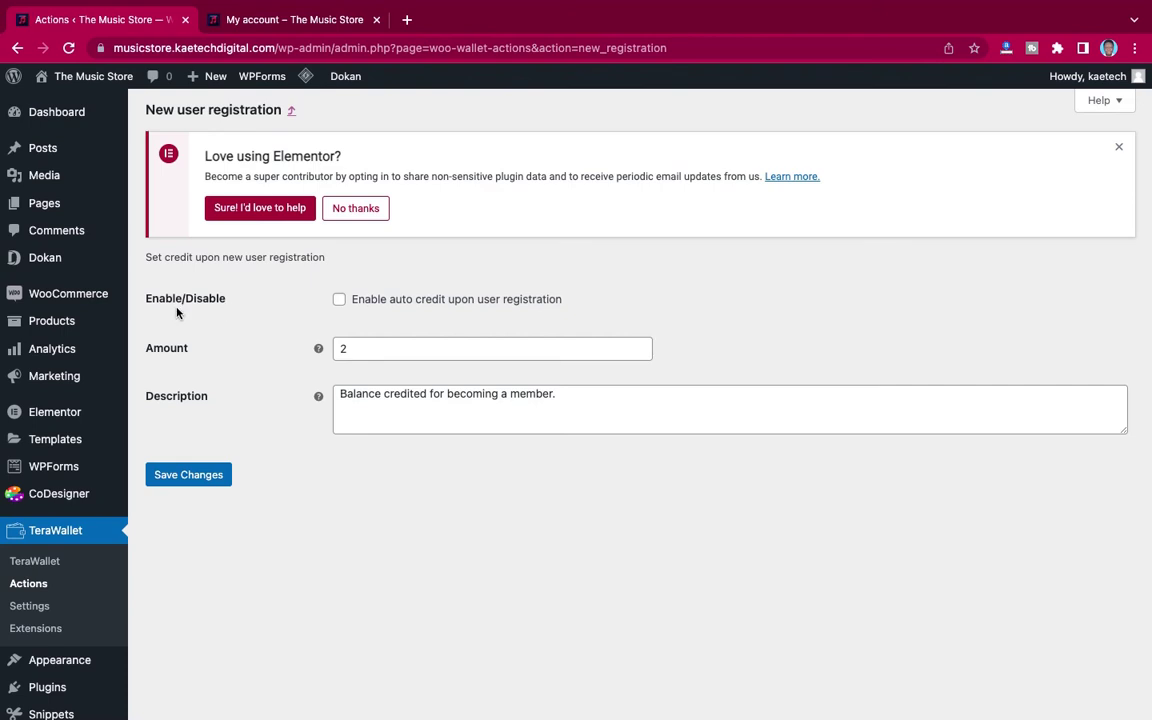
{"action": "left_click", "coordinate": [340, 300]}
{"action": "double_click", "coordinate": [341, 348]}
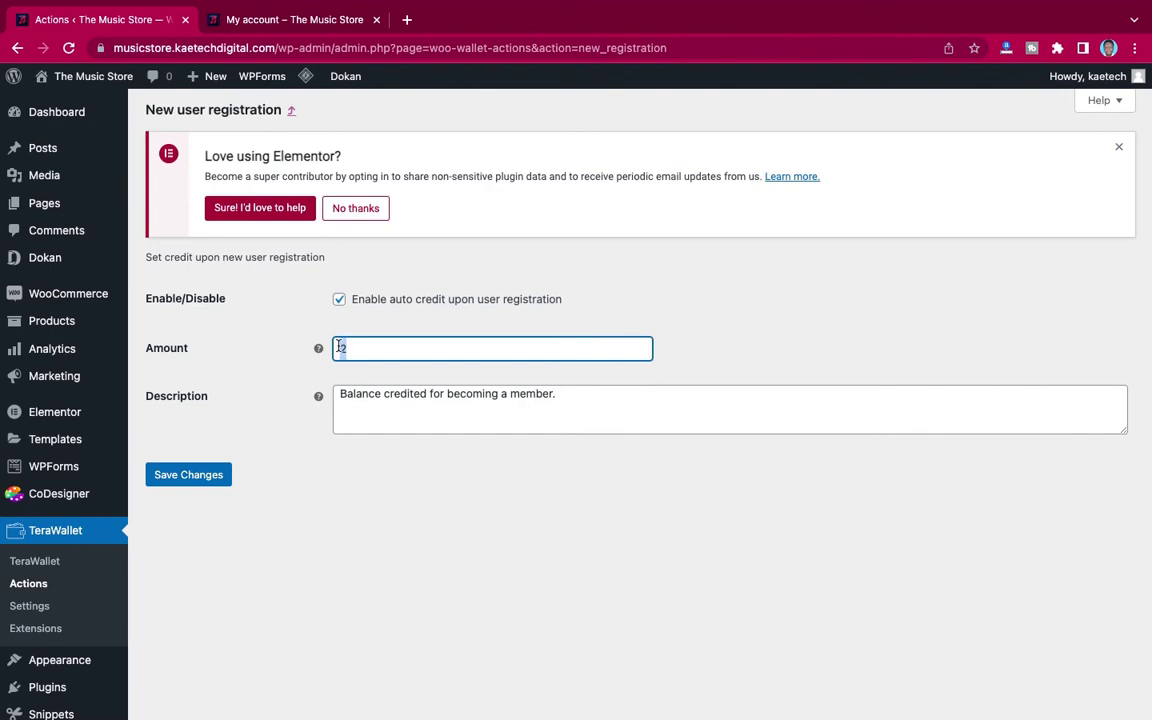
{"action": "type", "text": "5"}
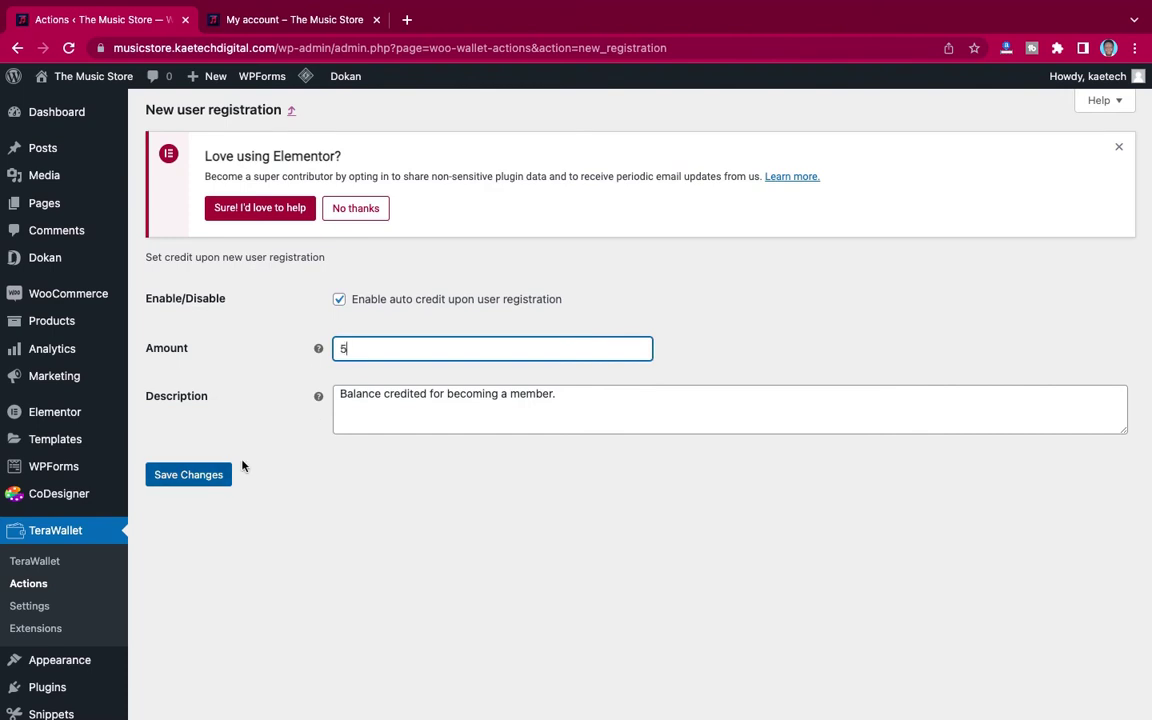
{"action": "left_click", "coordinate": [190, 476]}
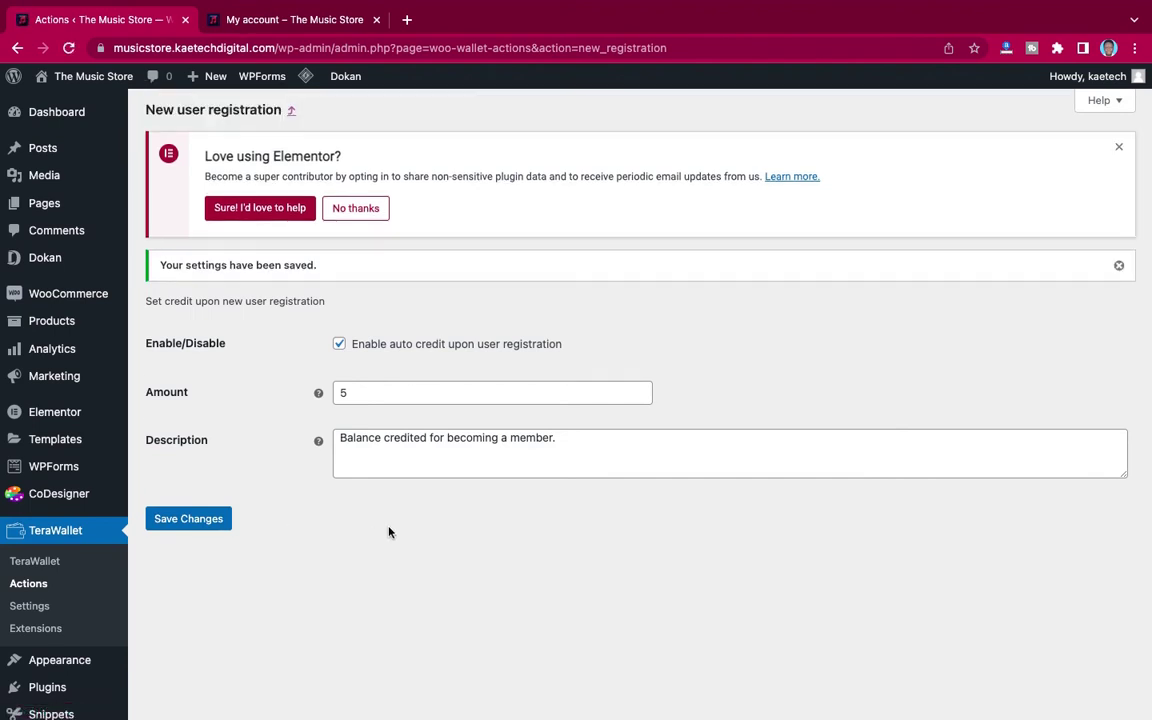
{"action": "scroll", "coordinate": [222, 484], "scroll_direction": "down", "scroll_amount": 2}
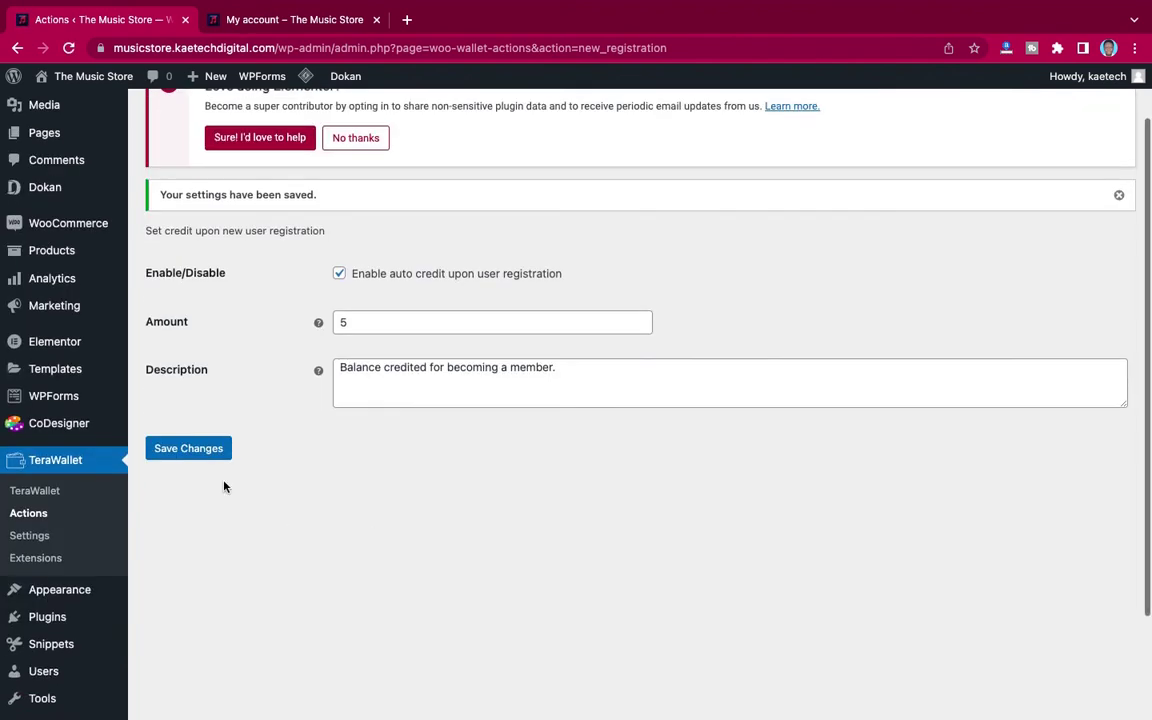
{"action": "left_click", "coordinate": [28, 513]}
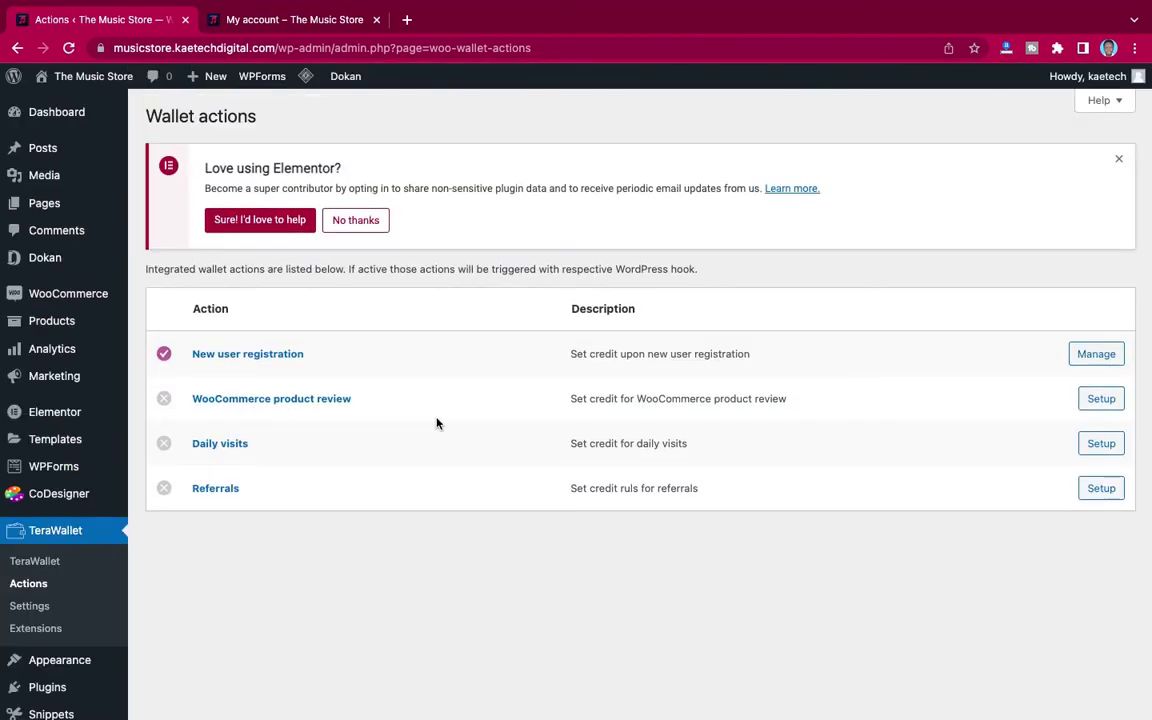
Step: Enable WooCommerce product review credit at 0.05, save, and go back to Actions
{"action": "left_click", "coordinate": [1108, 401]}
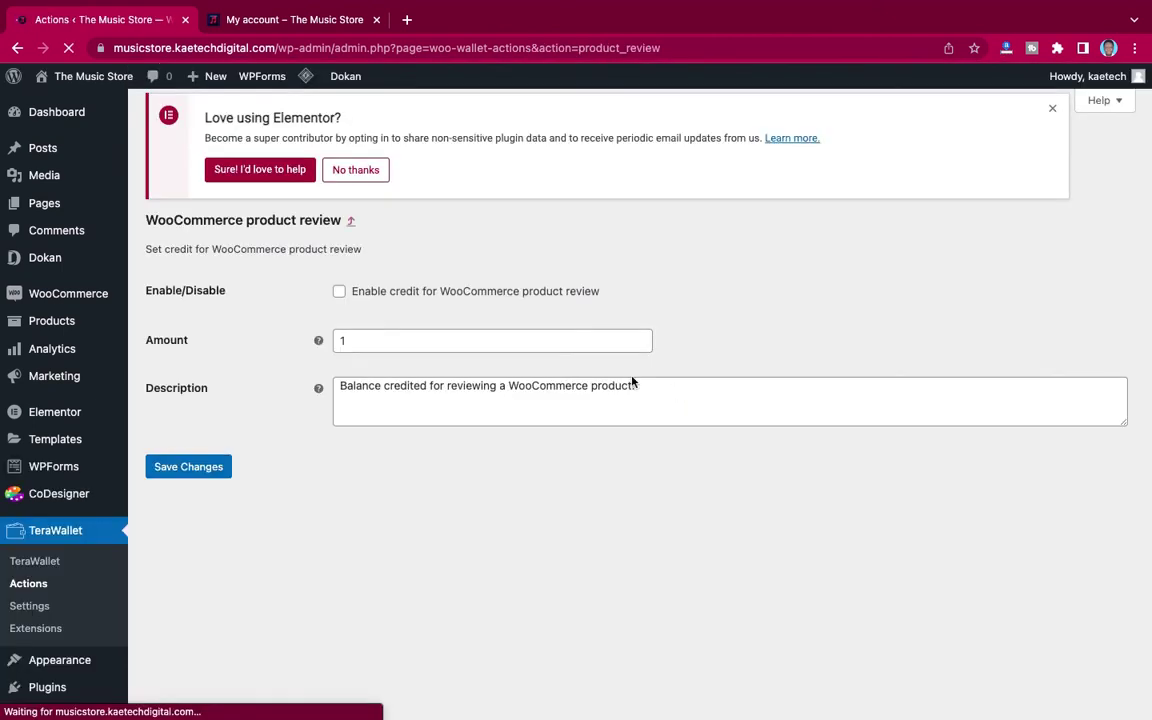
{"action": "left_click", "coordinate": [339, 301]}
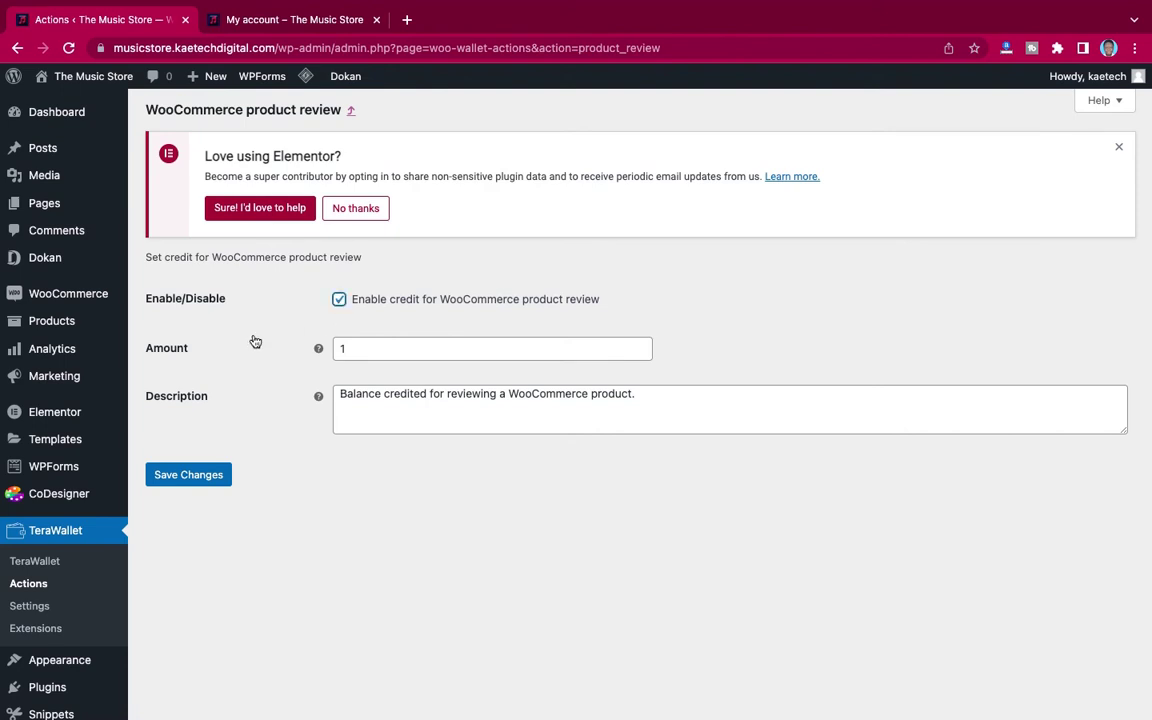
{"action": "double_click", "coordinate": [357, 350]}
{"action": "mouse_move", "coordinate": [320, 347]}
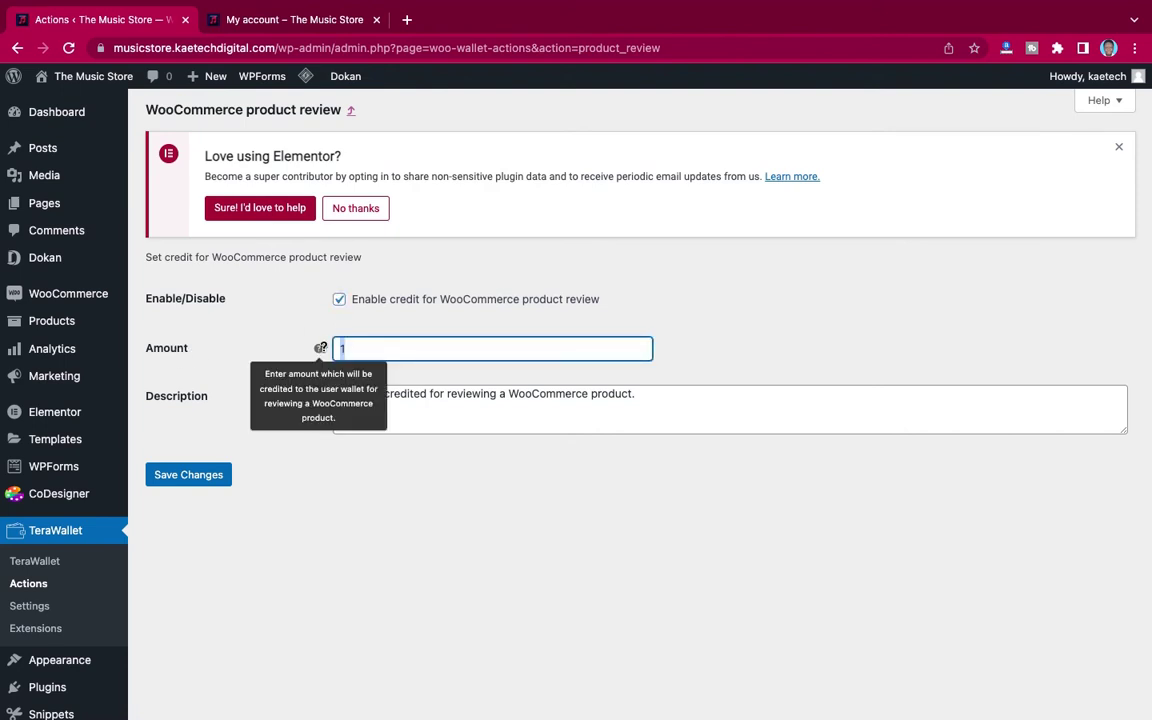
{"action": "type", "text": "0"}
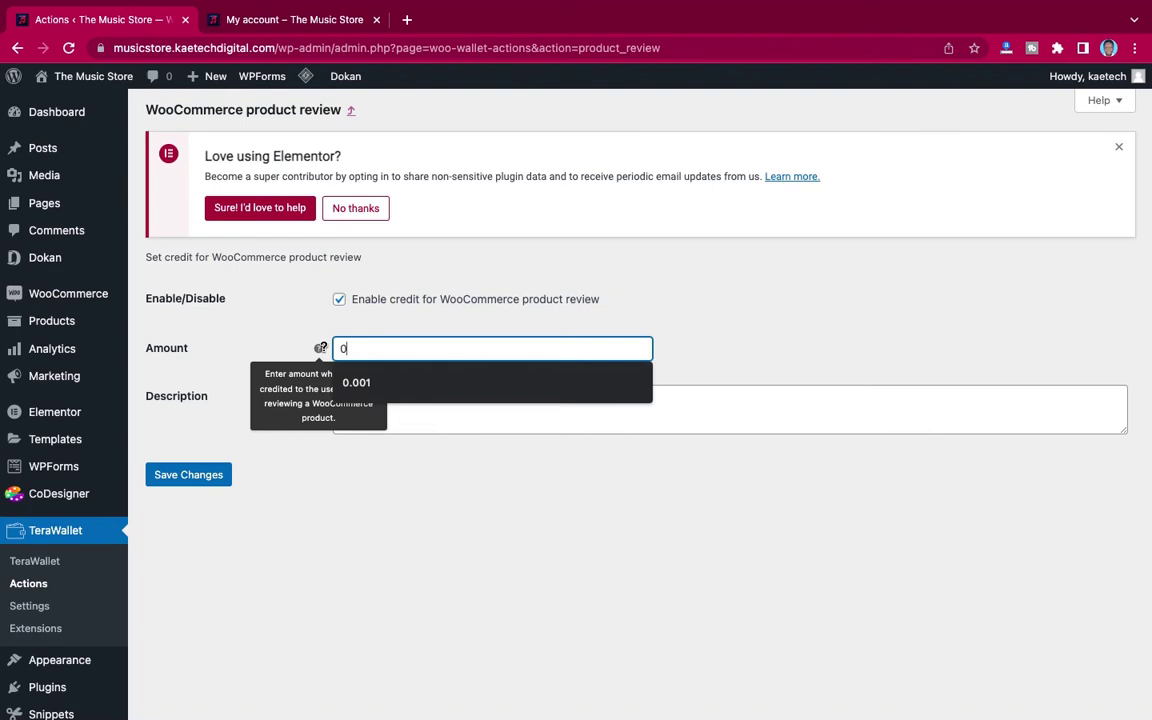
{"action": "type", "text": ".."}
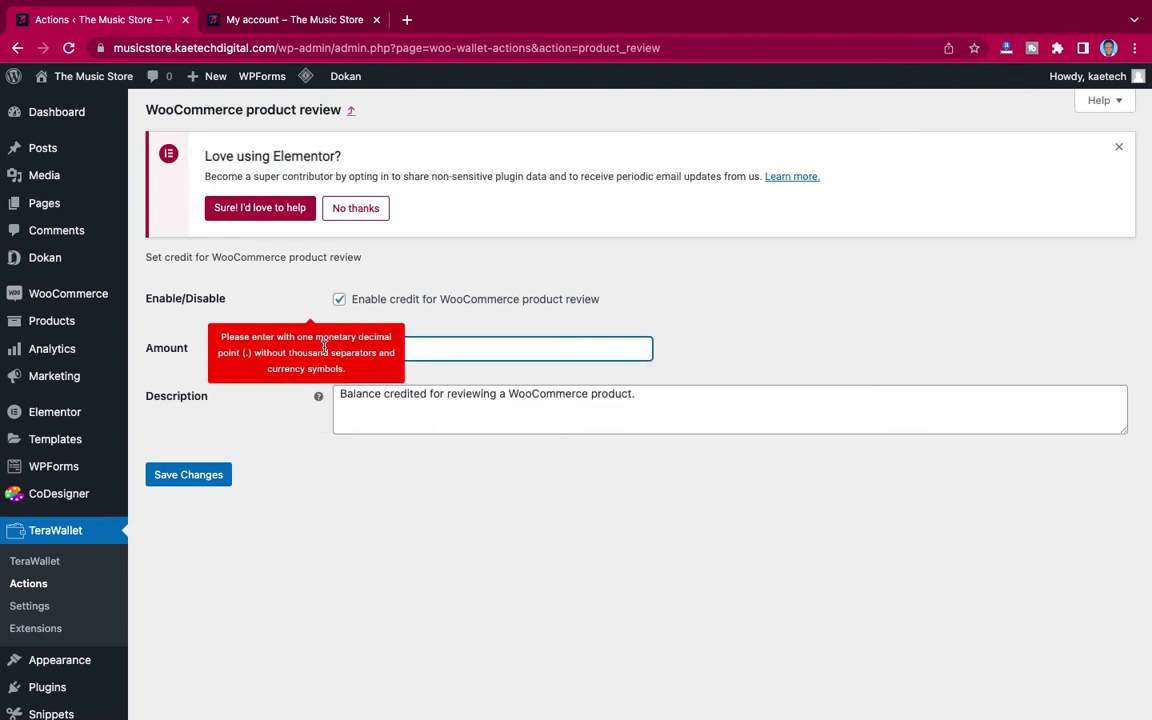
{"action": "key", "text": "BackSpace"}
{"action": "type", "text": "5"}
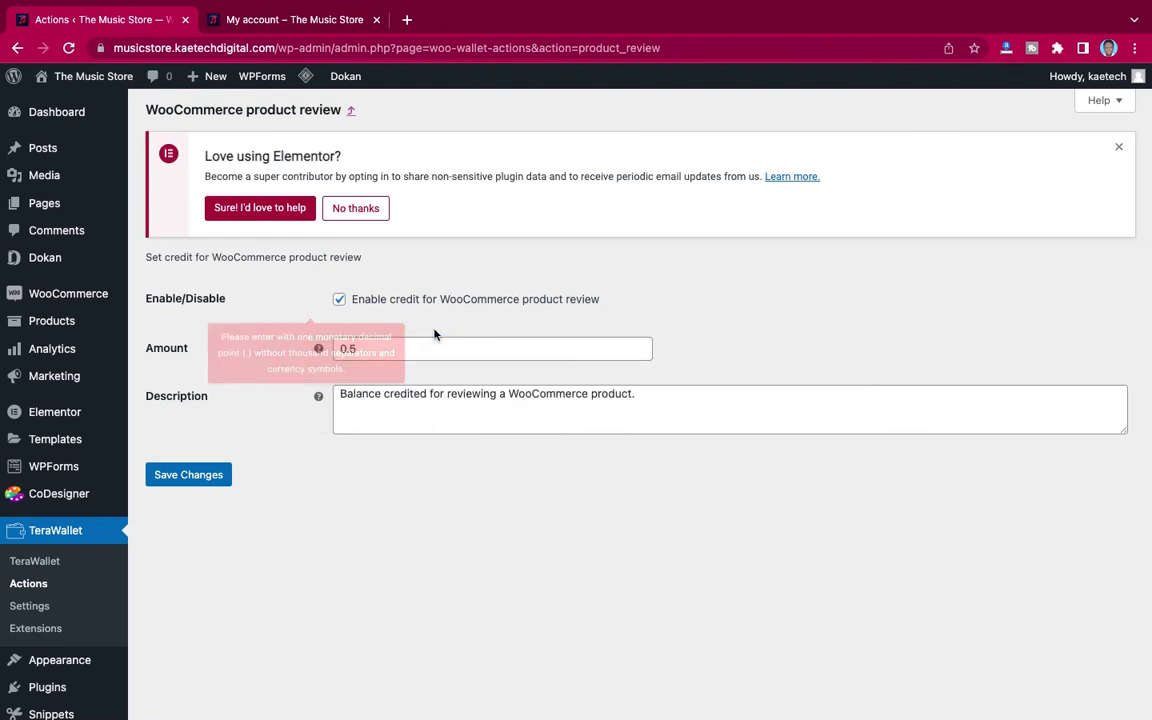
{"action": "left_click", "coordinate": [399, 348]}
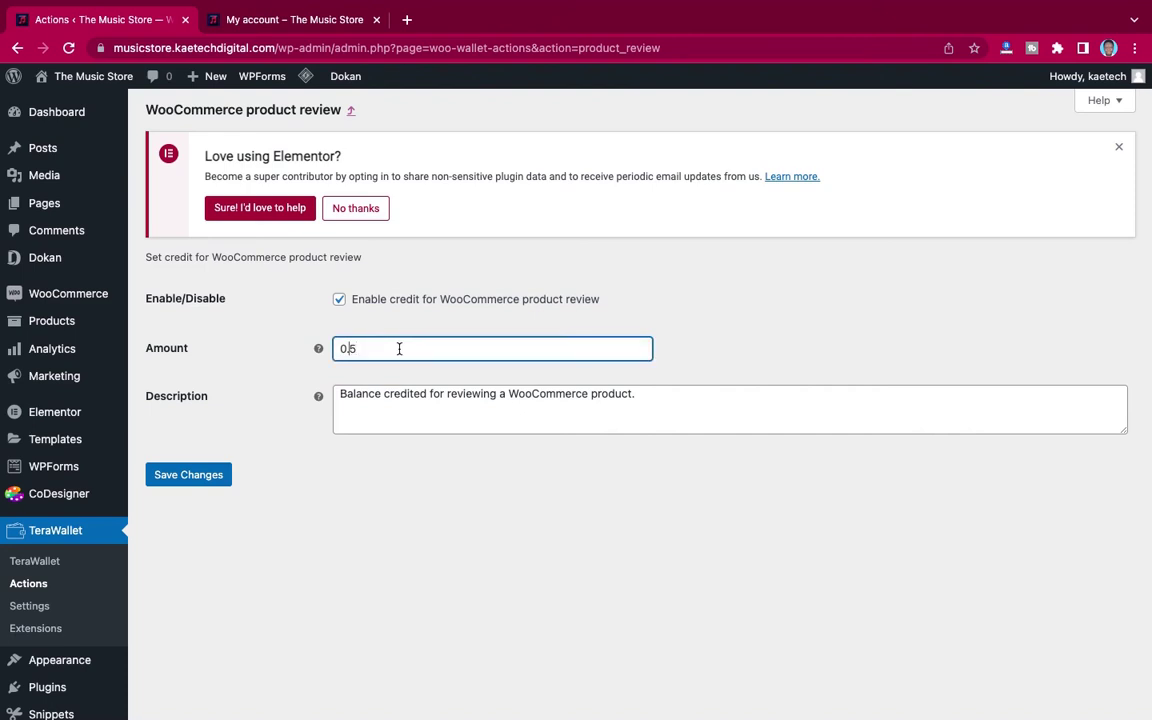
{"action": "type", "text": "0"}
{"action": "left_click", "coordinate": [186, 474]}
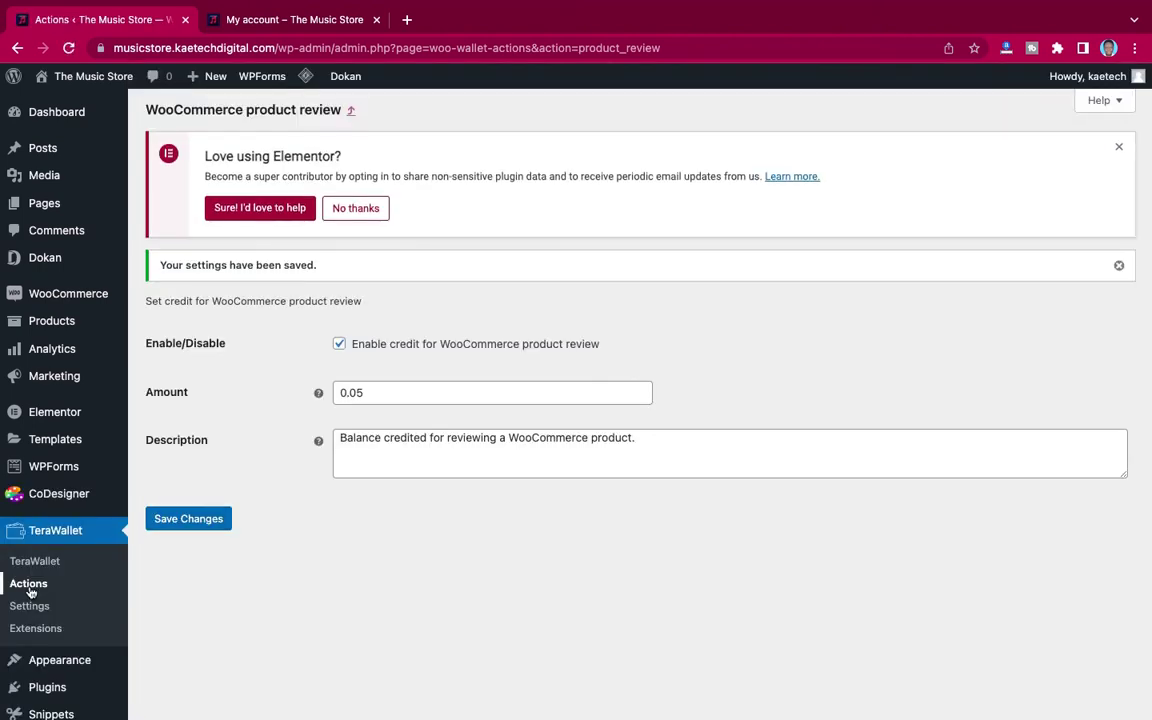
{"action": "left_click", "coordinate": [27, 585]}
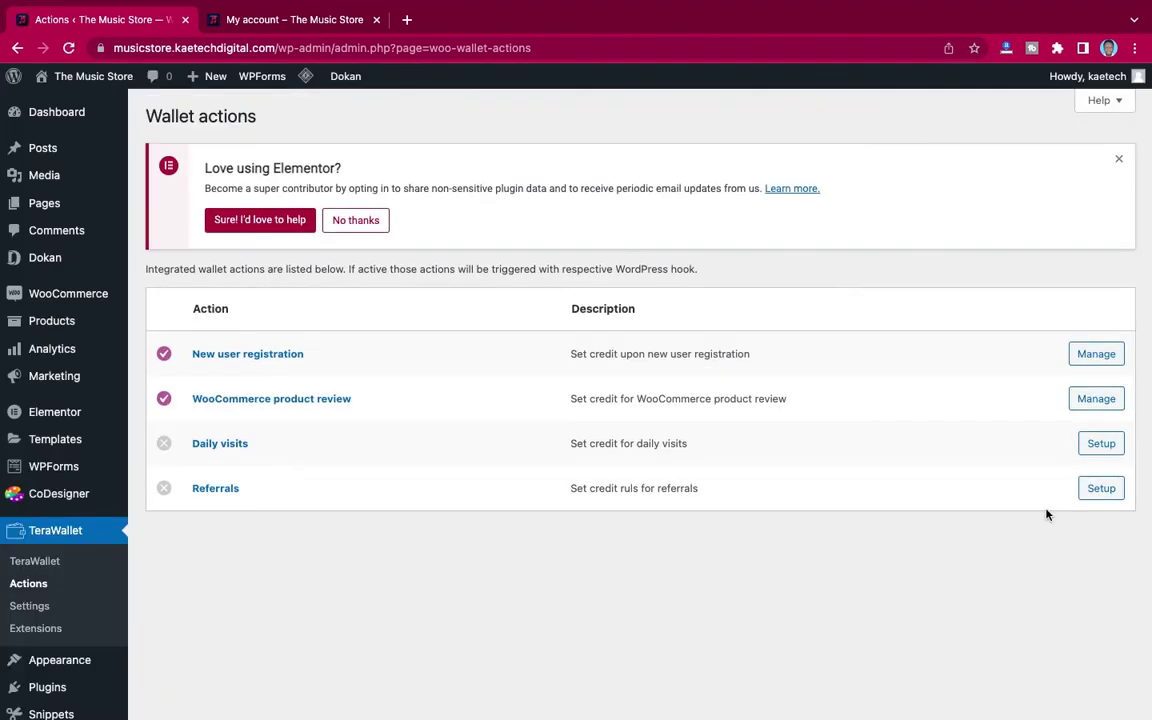
Step: Enable the Daily visits credit with a 0.001 amount
{"action": "left_click", "coordinate": [1099, 446]}
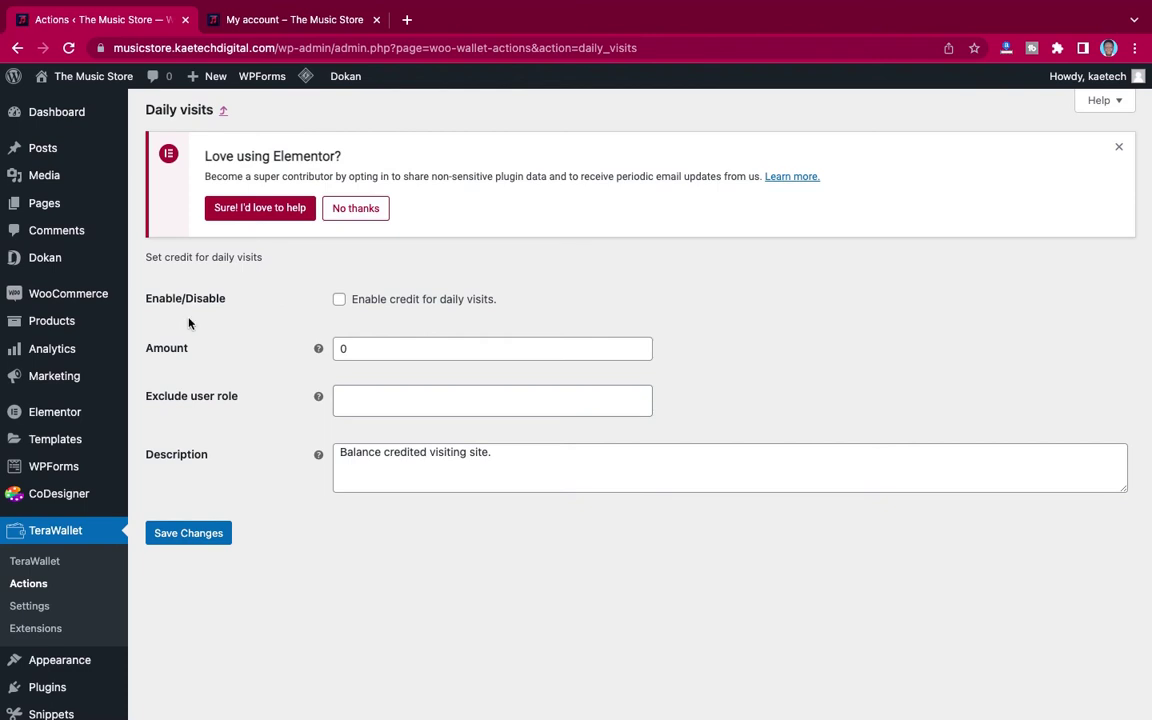
{"action": "left_click", "coordinate": [339, 300]}
{"action": "double_click", "coordinate": [349, 349]}
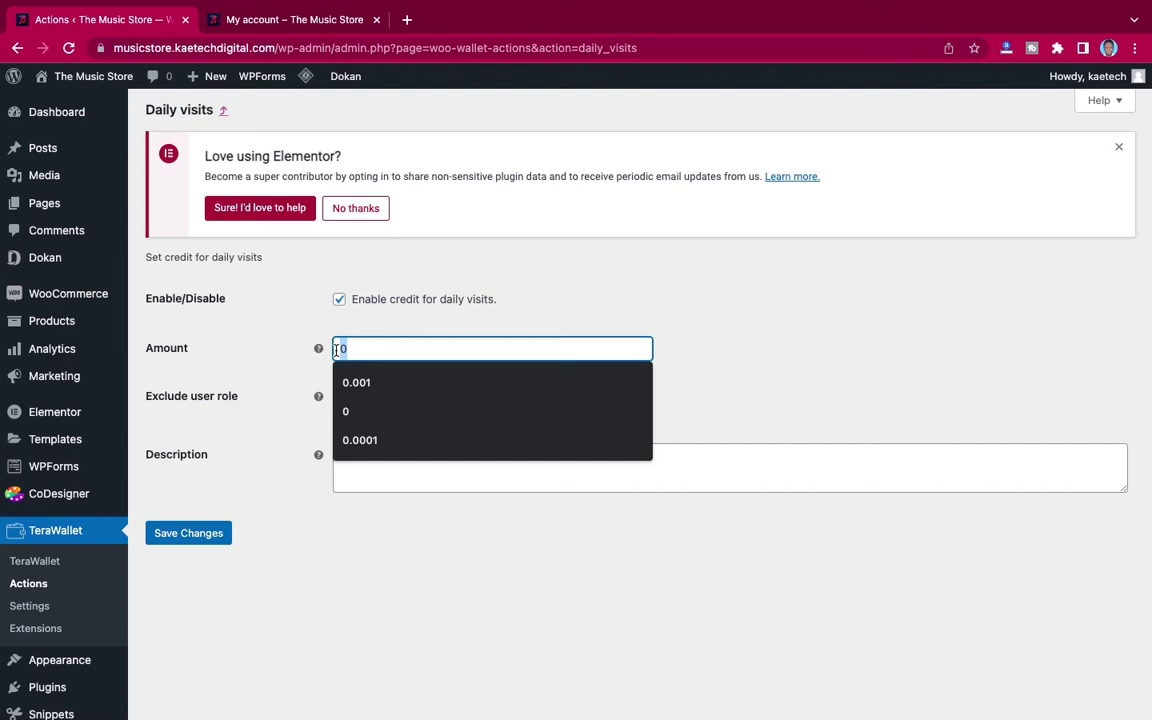
{"action": "left_click", "coordinate": [360, 384]}
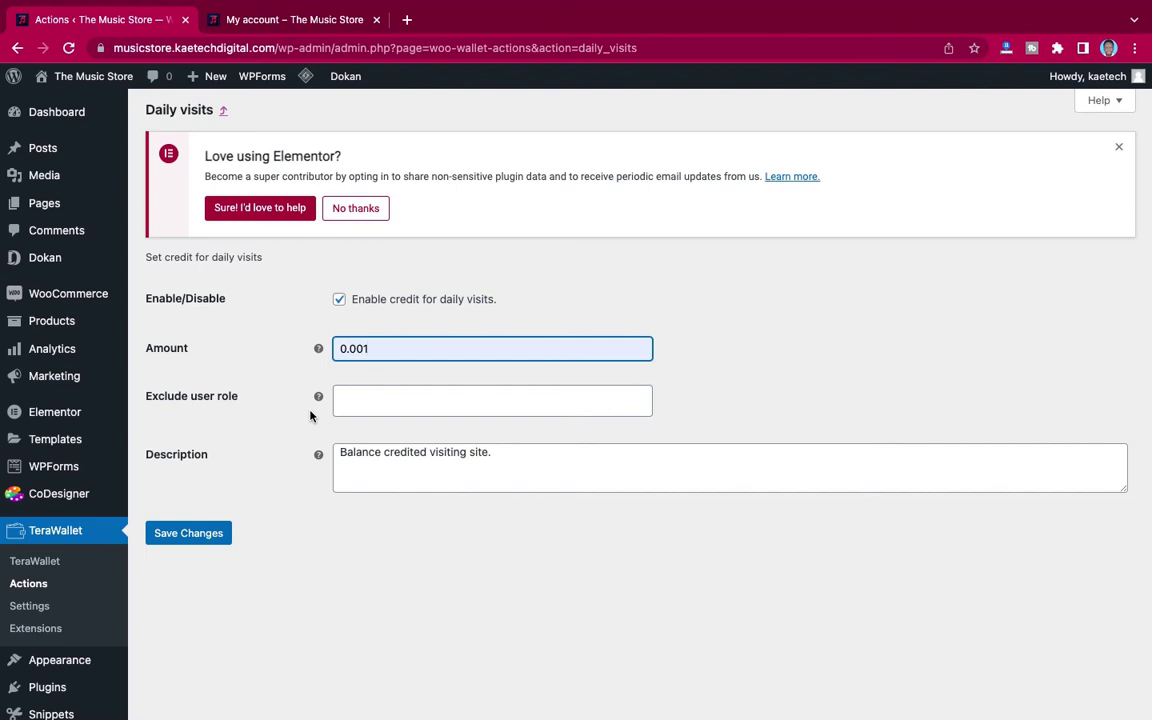
Step: Exclude the Vendor, Shop manager and Contributor roles from daily-visit credit
{"action": "left_click", "coordinate": [383, 401]}
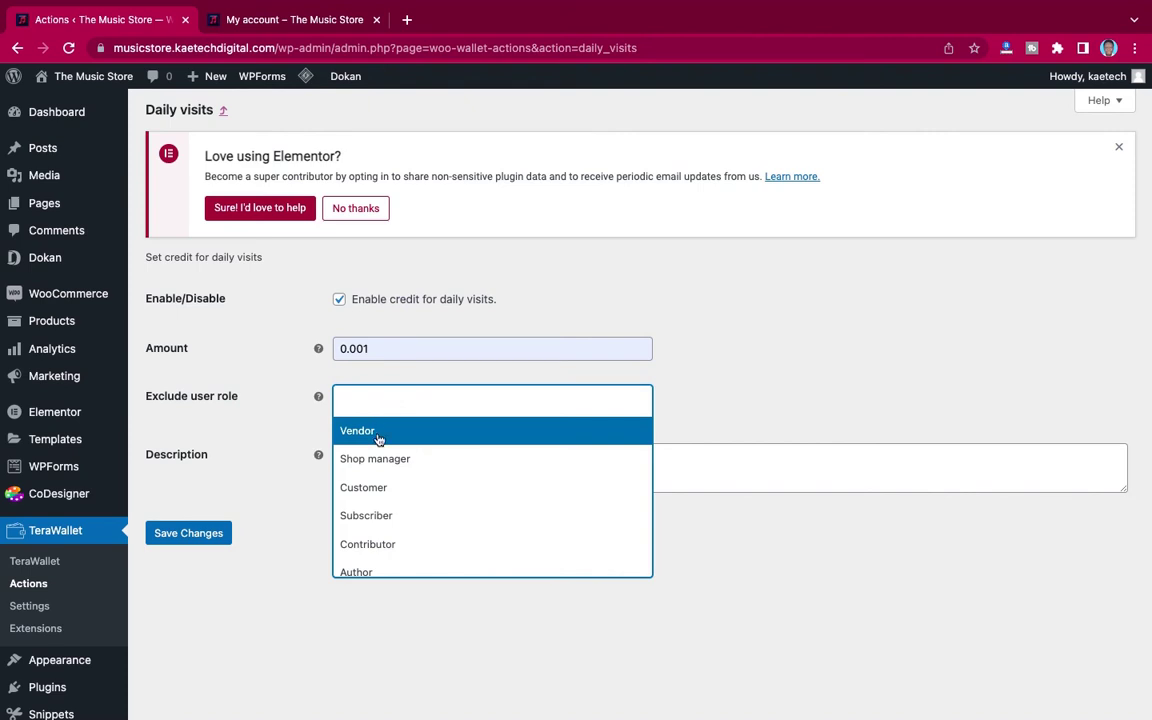
{"action": "left_click", "coordinate": [379, 438]}
{"action": "left_click", "coordinate": [421, 400]}
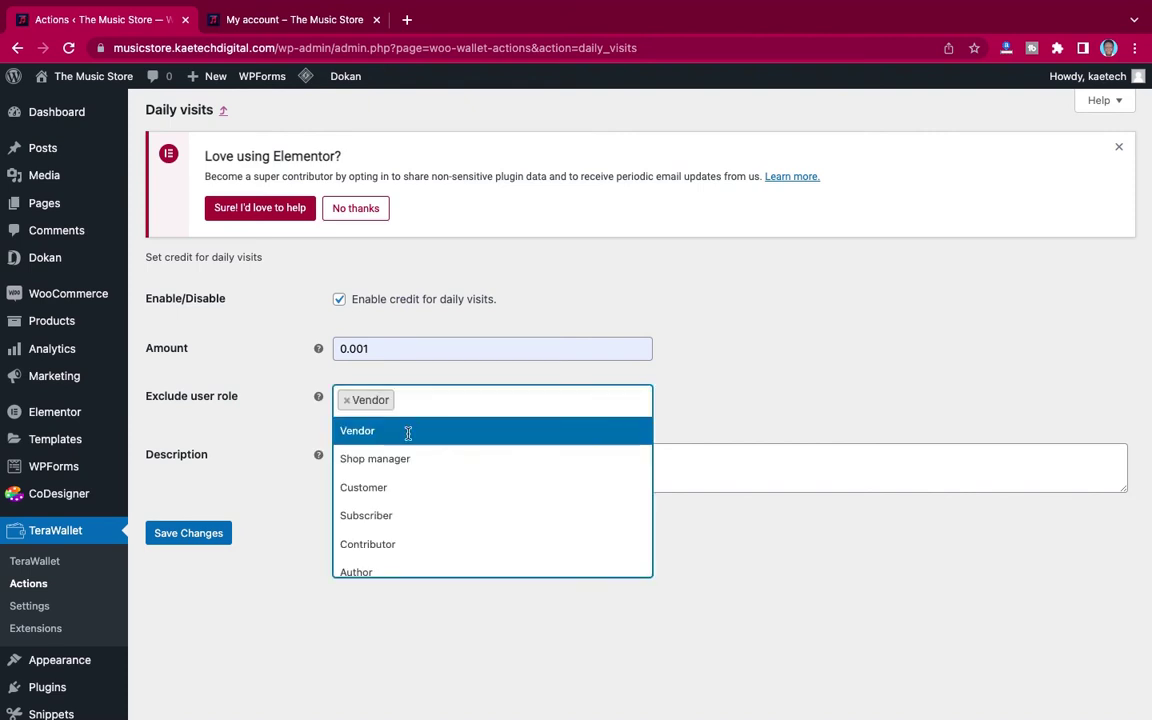
{"action": "left_click", "coordinate": [399, 461]}
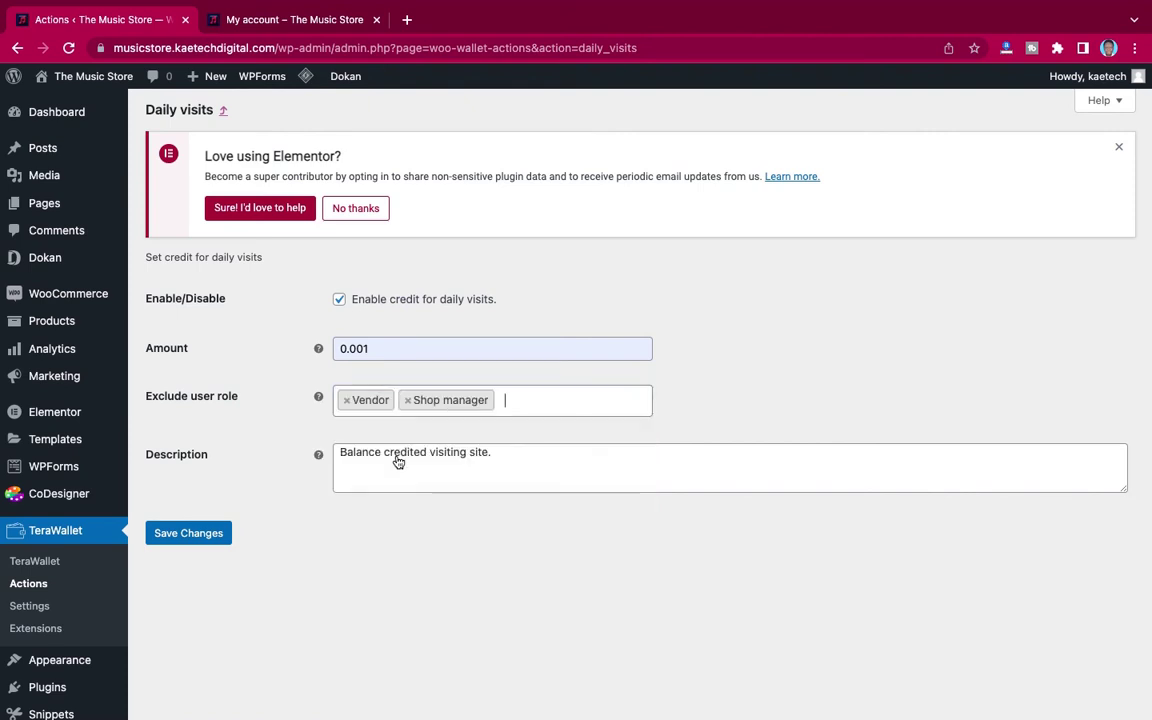
{"action": "left_click", "coordinate": [522, 401]}
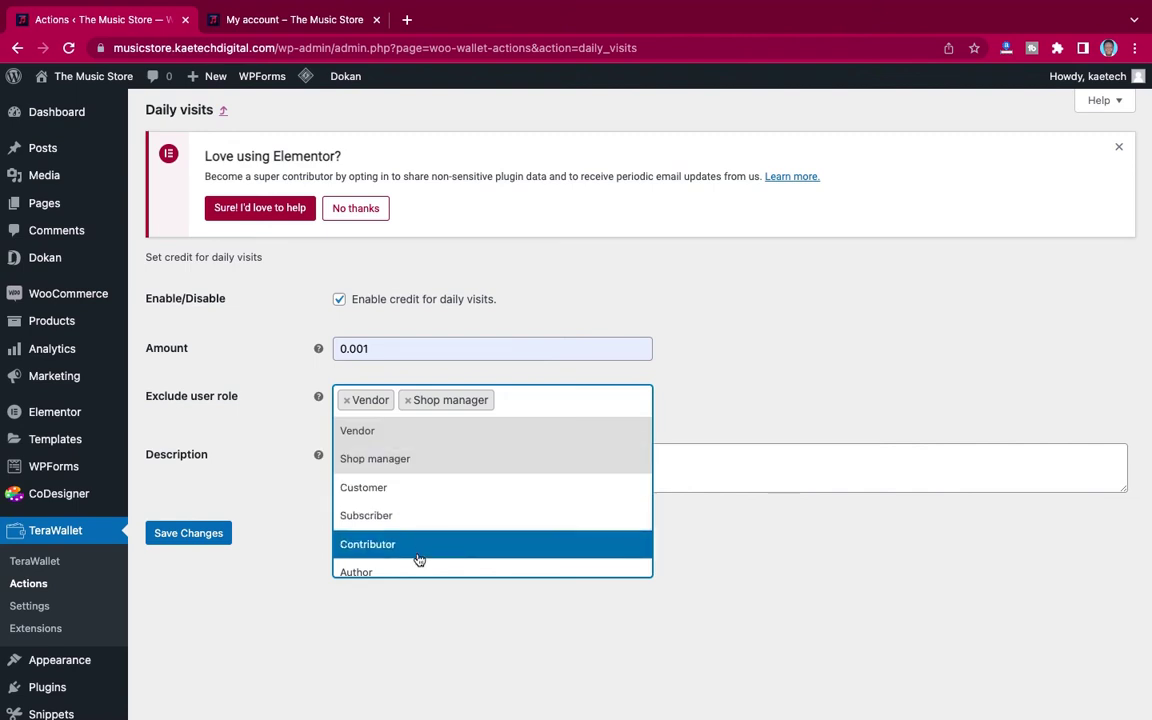
{"action": "left_click", "coordinate": [419, 561]}
{"action": "left_click", "coordinate": [540, 429]}
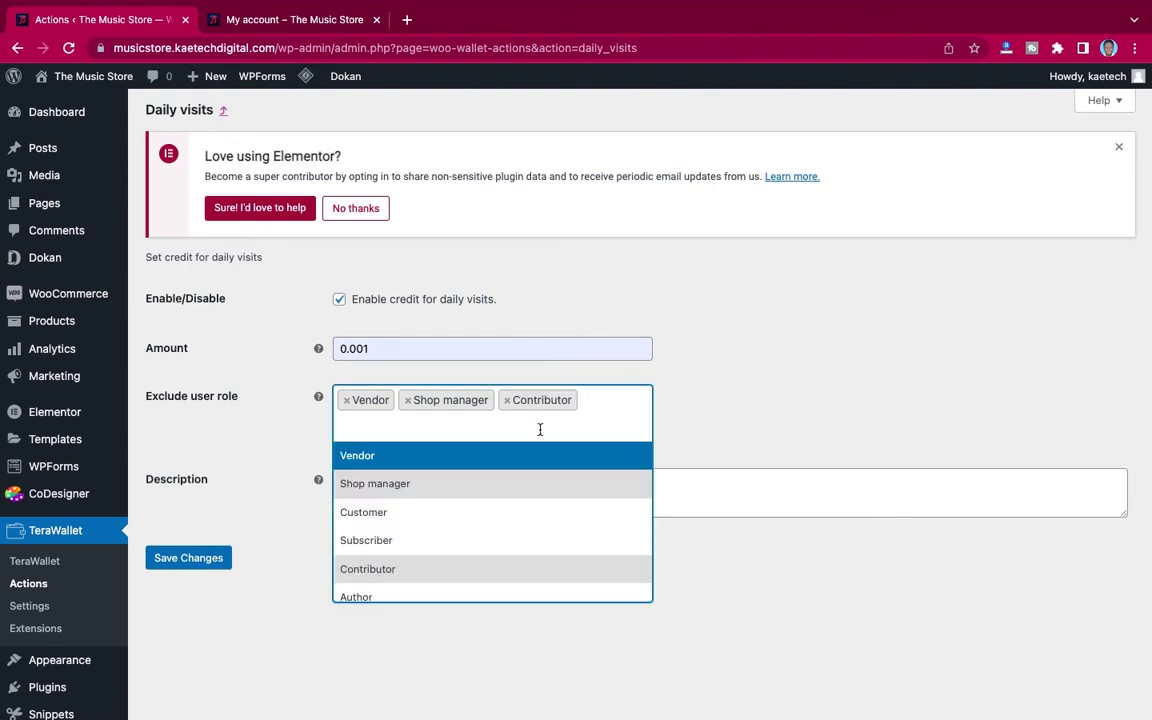
Step: Also exclude the Author, Editor and Administrator roles
{"action": "scroll", "coordinate": [458, 536], "scroll_direction": "down", "scroll_amount": 2}
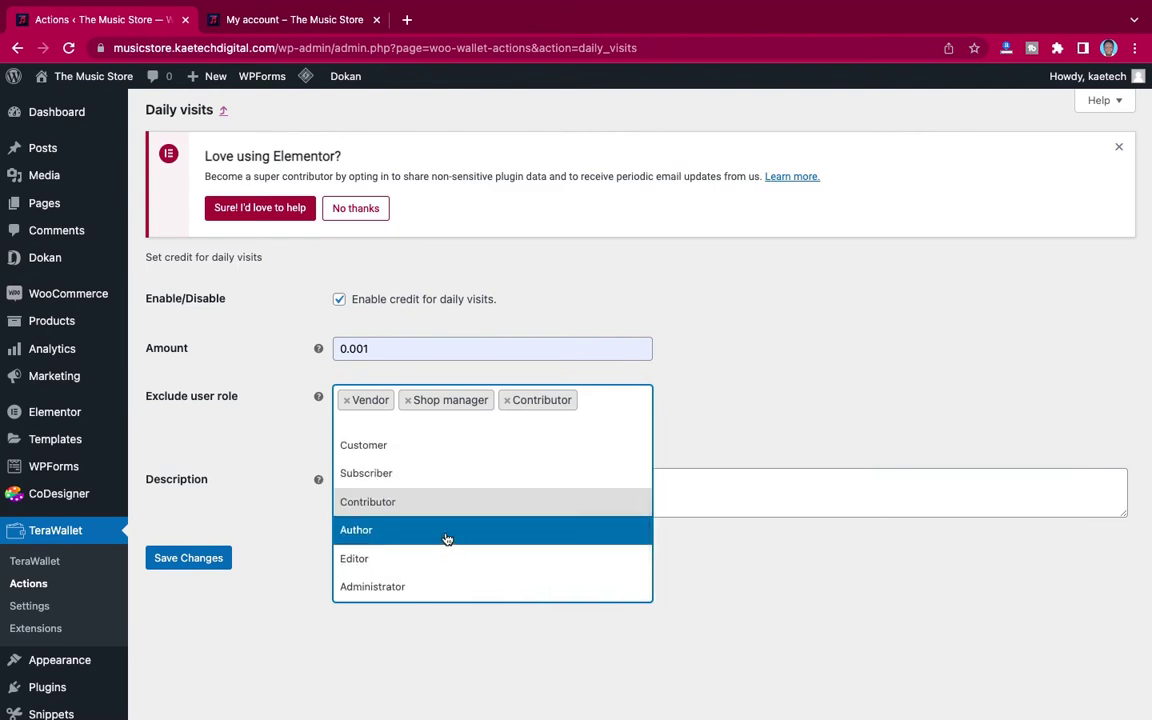
{"action": "left_click", "coordinate": [447, 540]}
{"action": "left_click", "coordinate": [500, 430]}
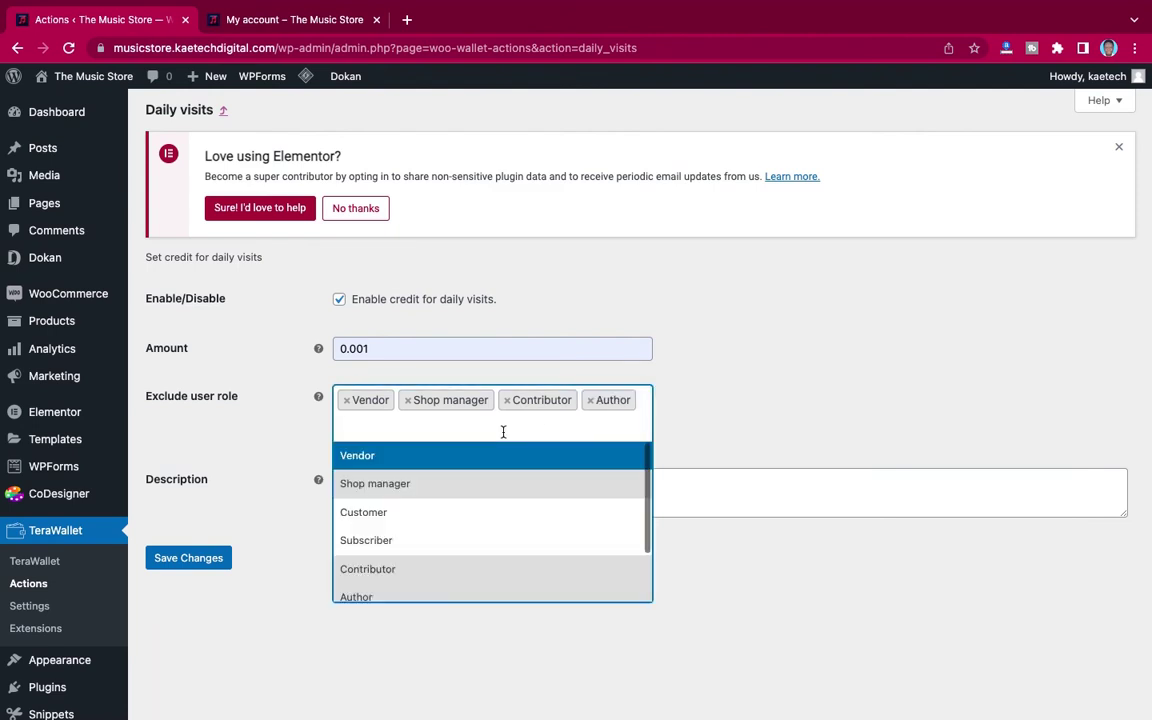
{"action": "scroll", "coordinate": [424, 560], "scroll_direction": "down", "scroll_amount": 2}
{"action": "left_click", "coordinate": [412, 560]}
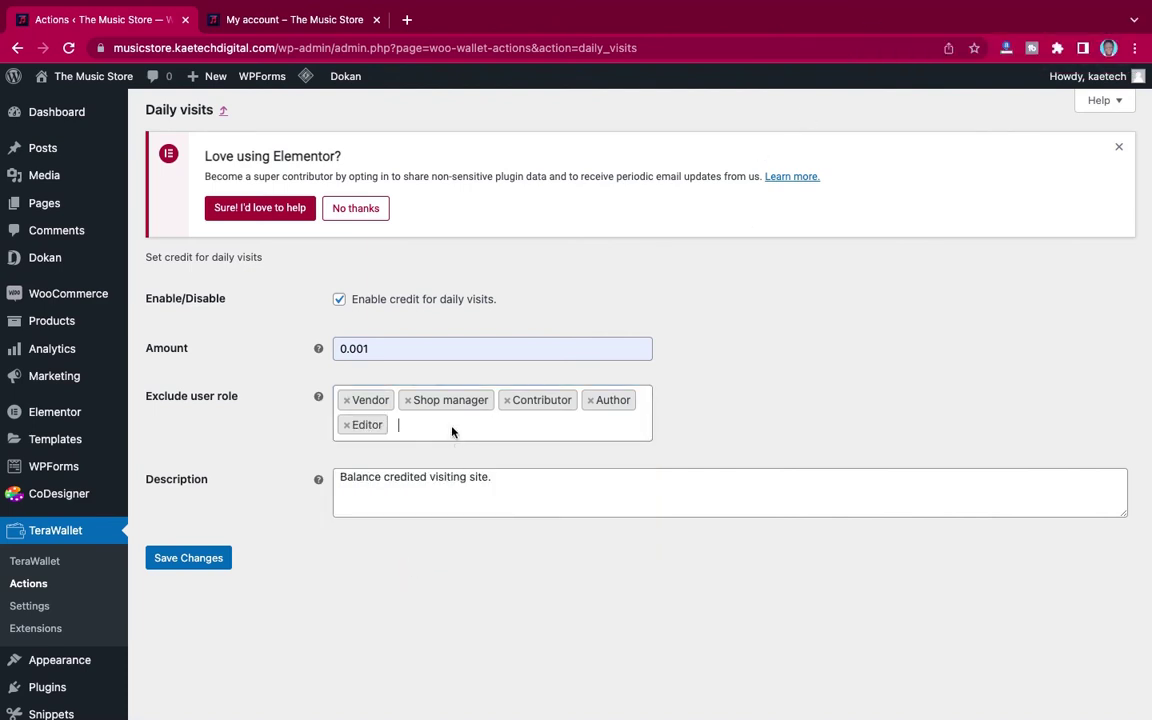
{"action": "left_click", "coordinate": [395, 424]}
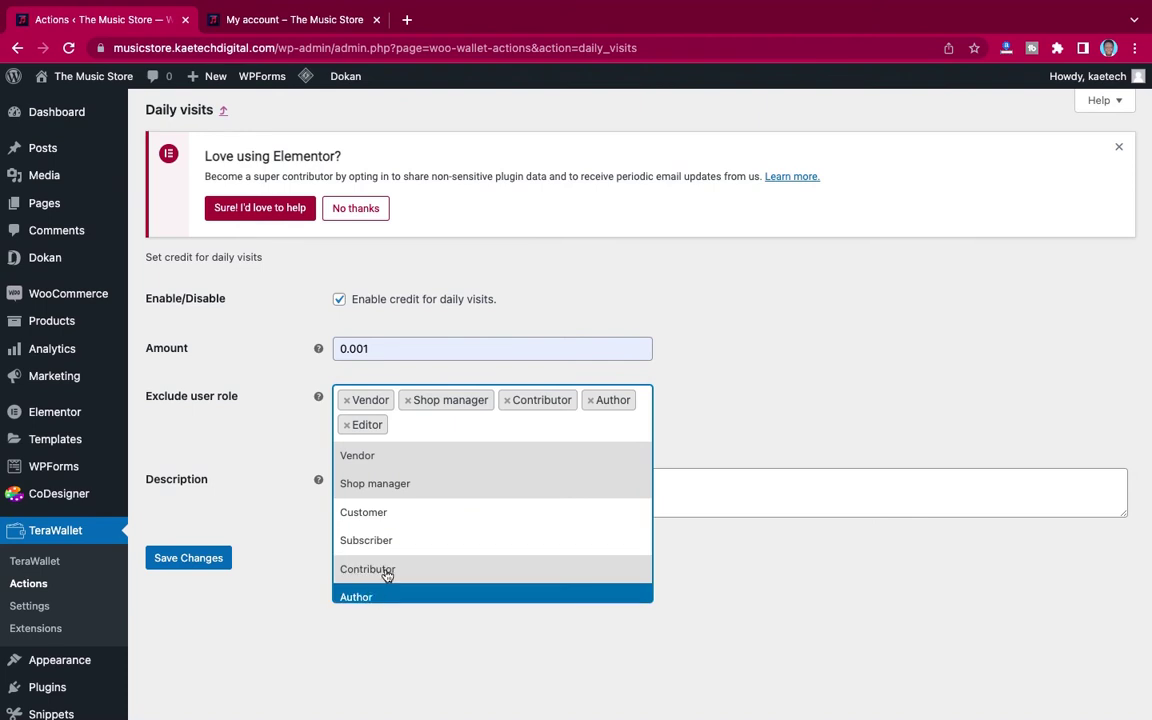
{"action": "scroll", "coordinate": [380, 580], "scroll_direction": "down", "scroll_amount": 3}
{"action": "left_click", "coordinate": [375, 588]}
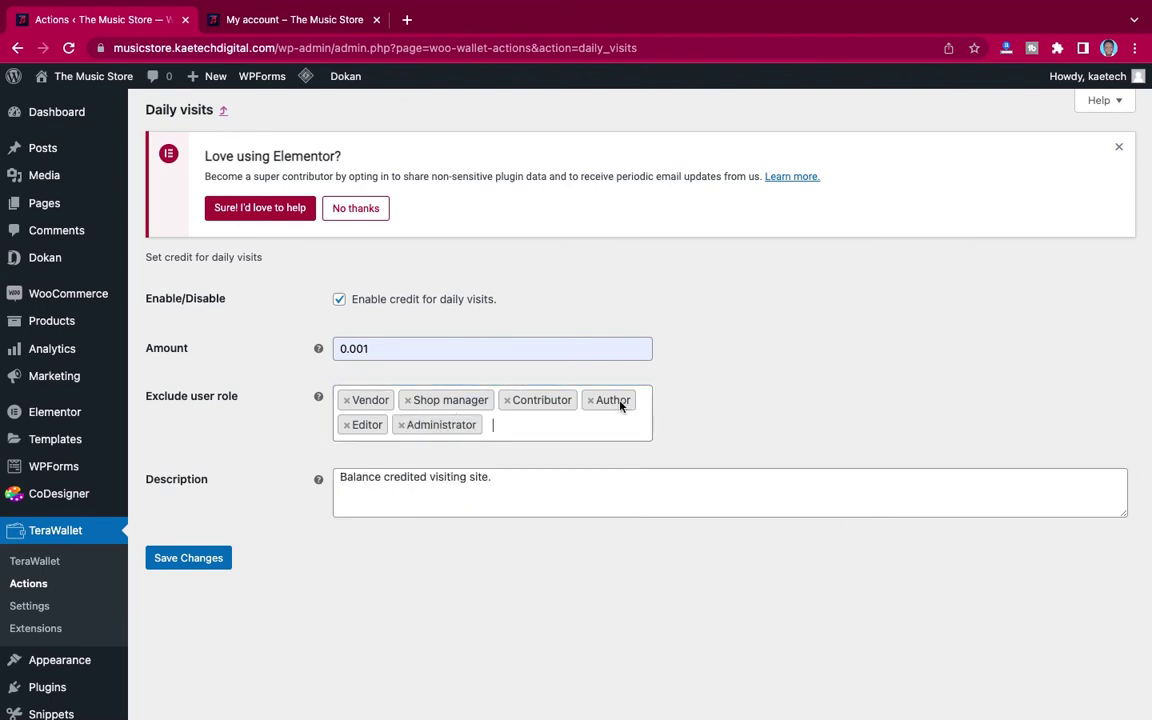
Step: Save the daily visits settings and return to the wallet actions list
{"action": "left_click", "coordinate": [507, 420]}
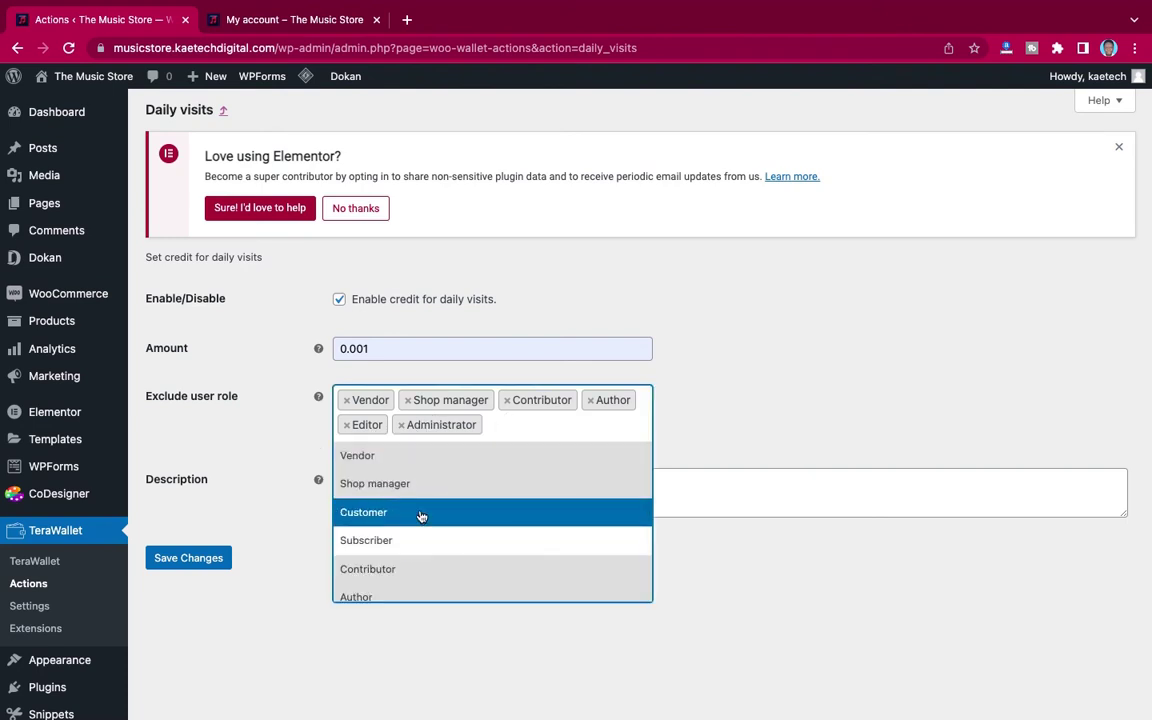
{"action": "left_click", "coordinate": [724, 443]}
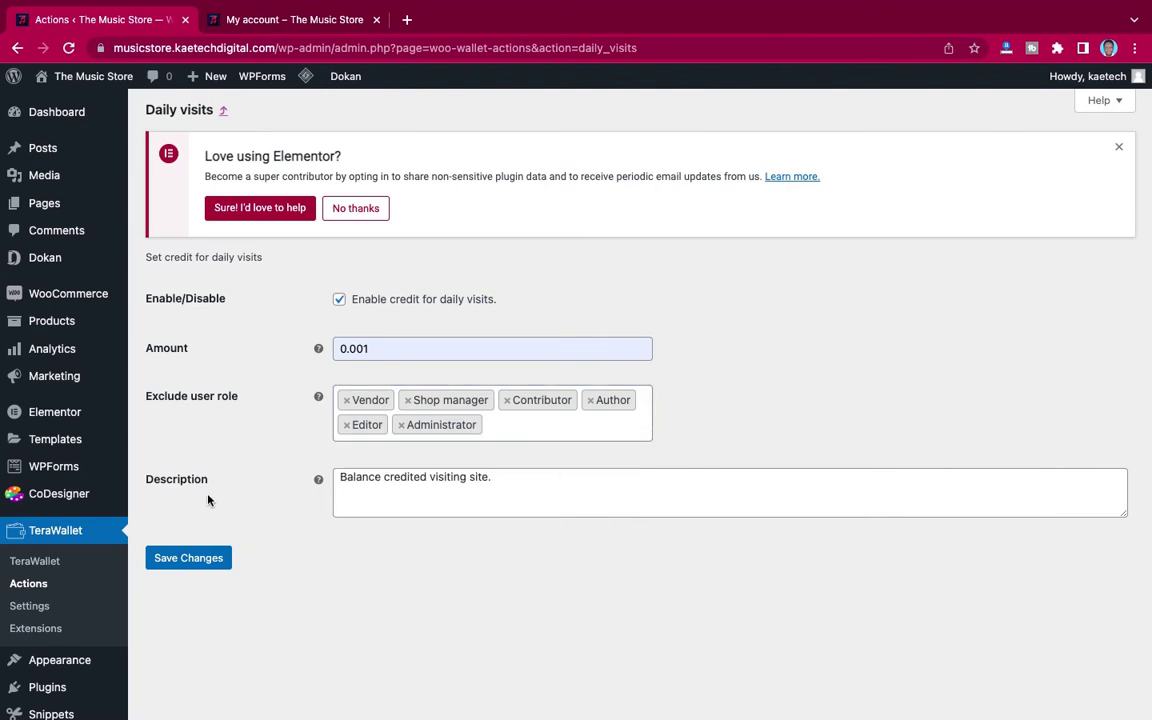
{"action": "left_click", "coordinate": [181, 562]}
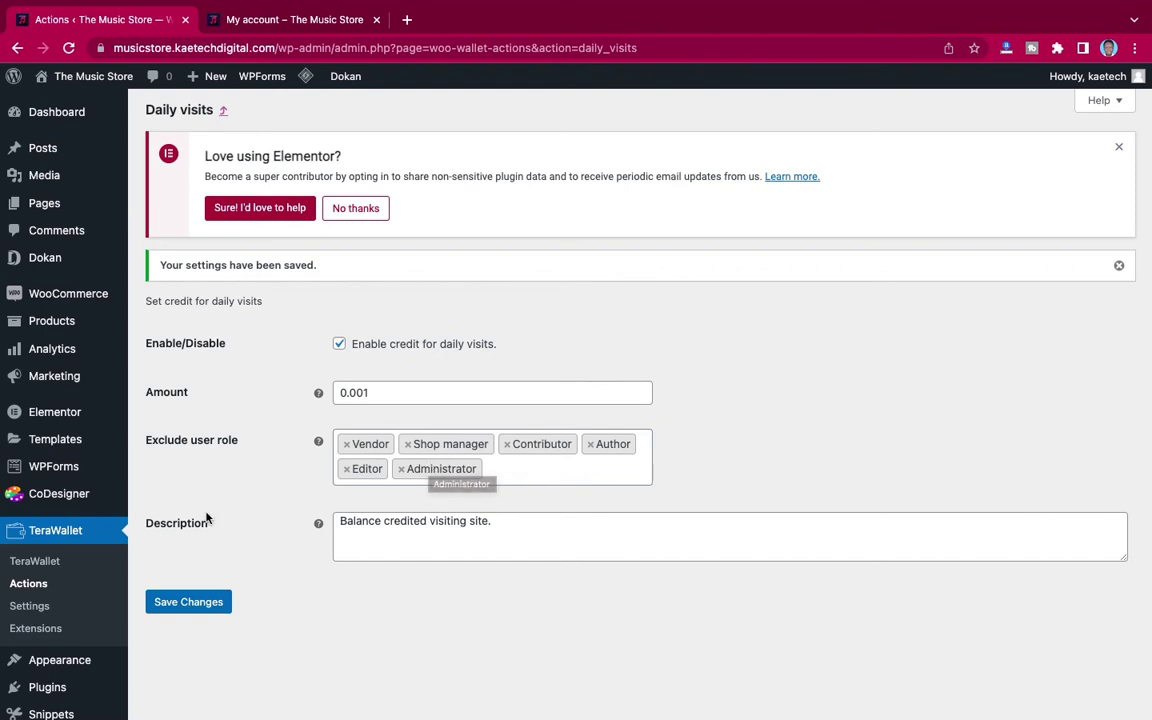
{"action": "left_click", "coordinate": [45, 584]}
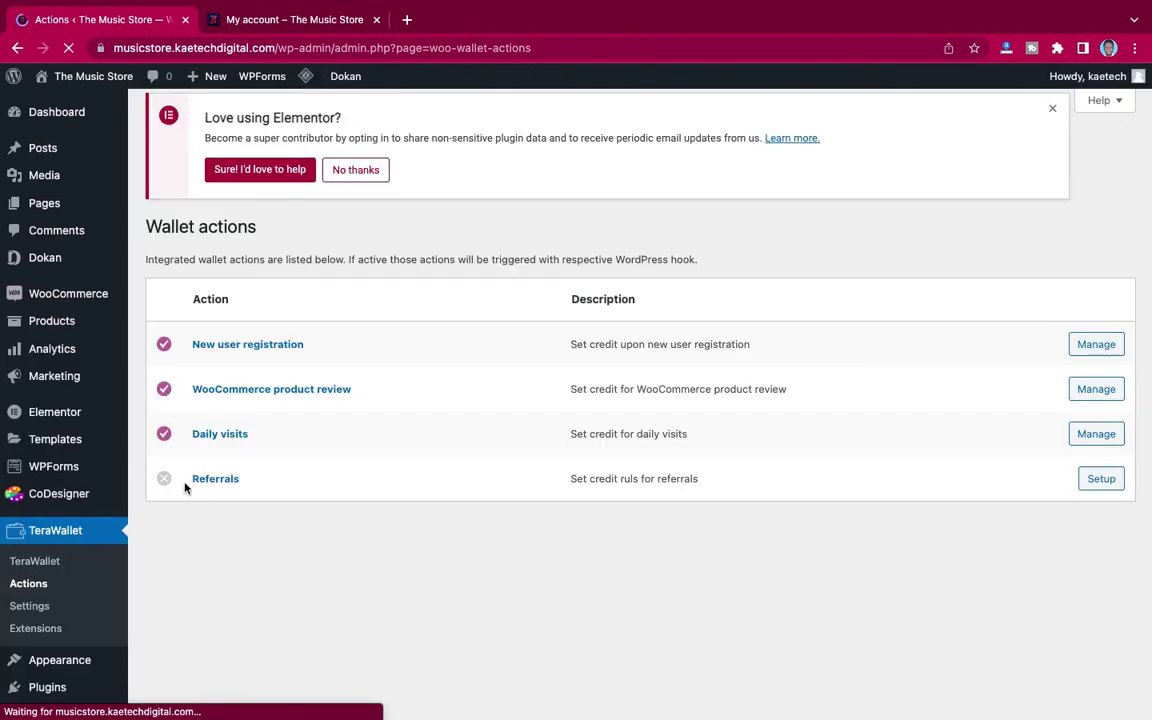
Step: Set up Referrals and enable credit for referrals
{"action": "left_click", "coordinate": [1100, 488]}
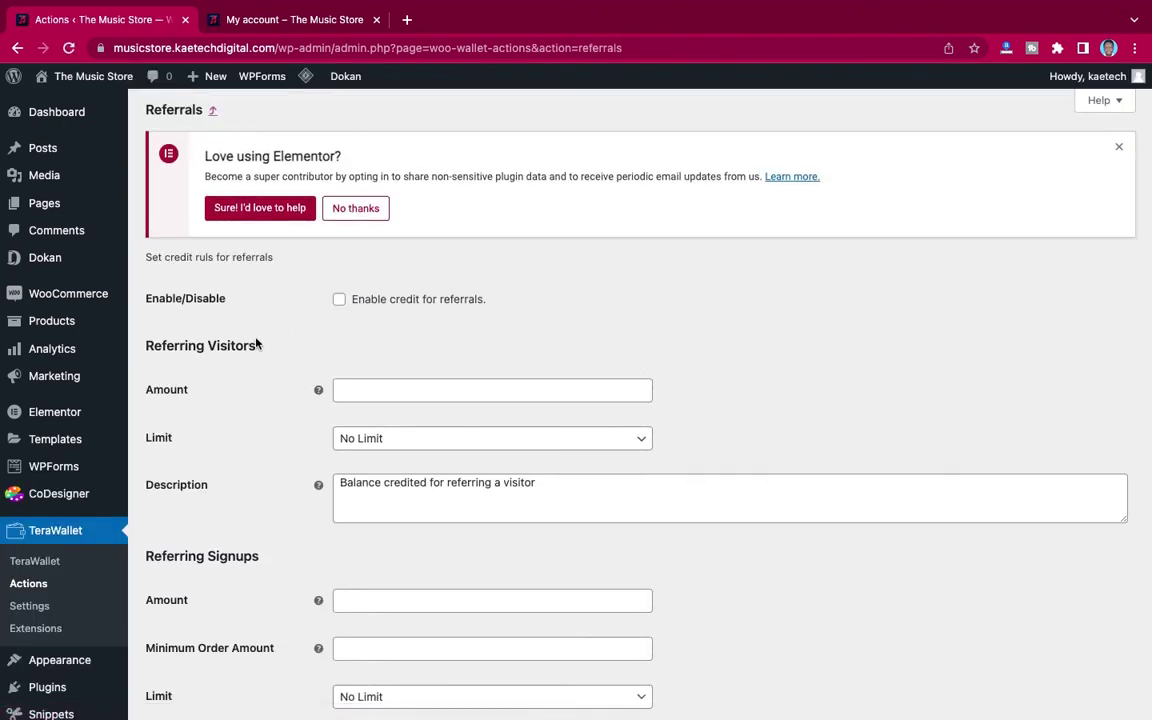
{"action": "left_click", "coordinate": [341, 302]}
{"action": "scroll", "coordinate": [279, 453], "scroll_direction": "down", "scroll_amount": 3}
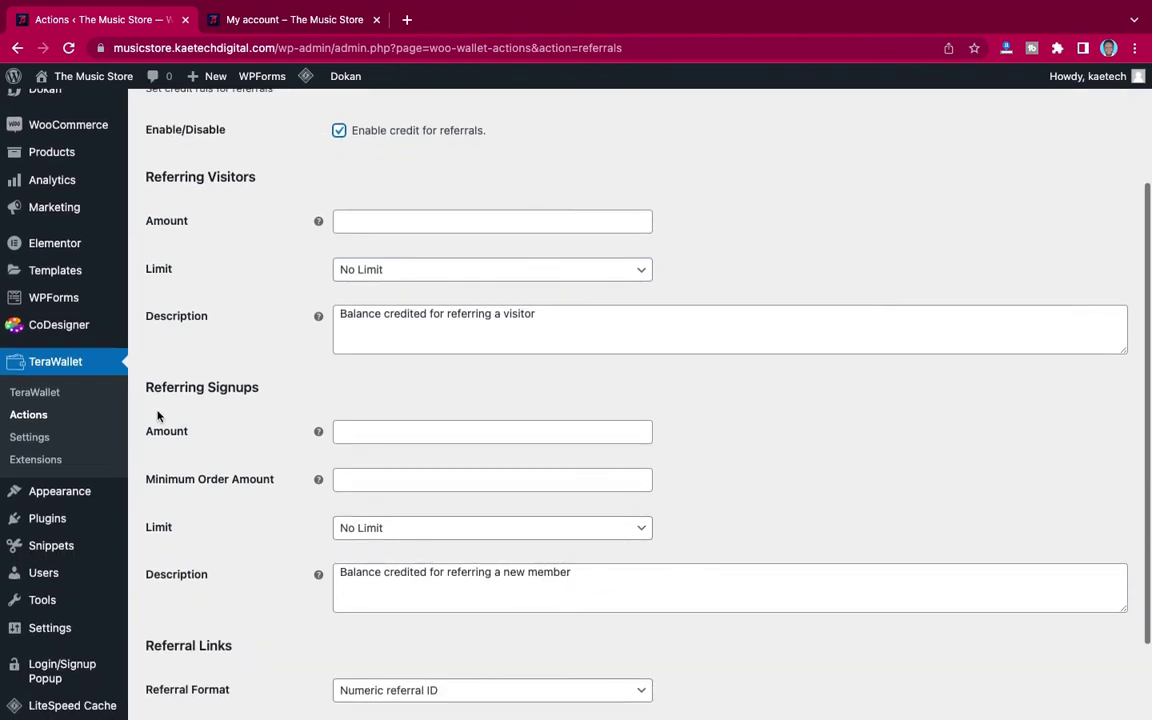
{"action": "scroll", "coordinate": [260, 399], "scroll_direction": "up", "scroll_amount": 2}
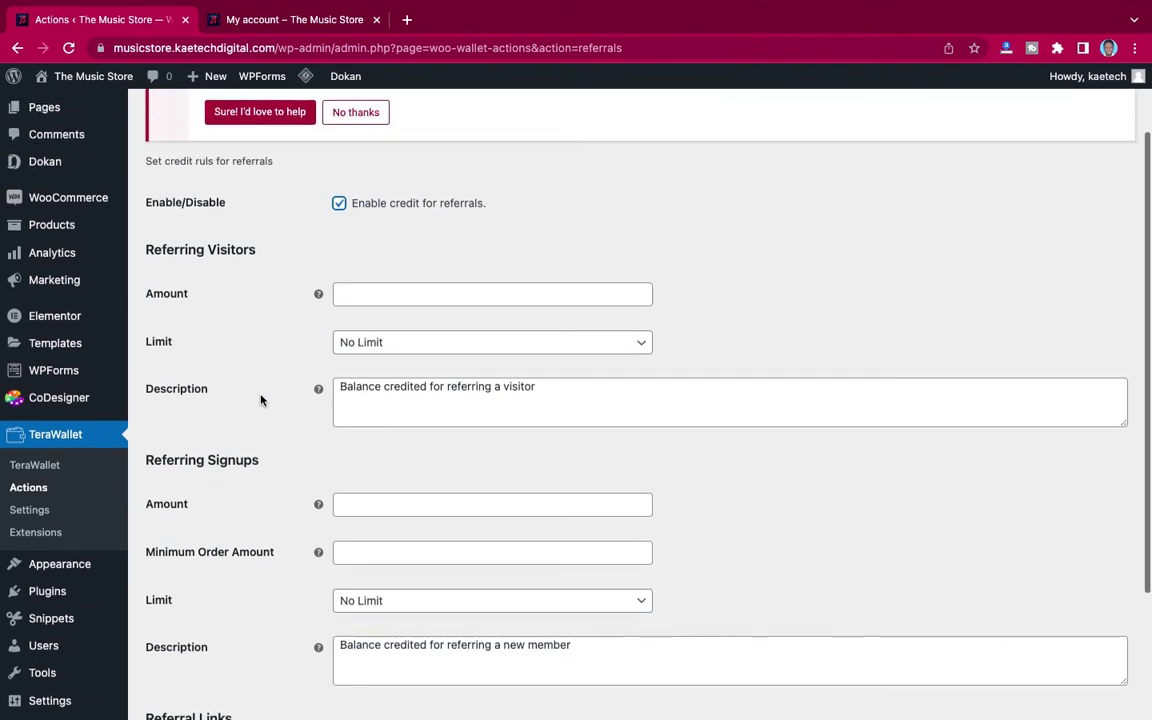
Step: Set the Referring Visitors Amount to 0.05 with No Limit
{"action": "left_click", "coordinate": [356, 311]}
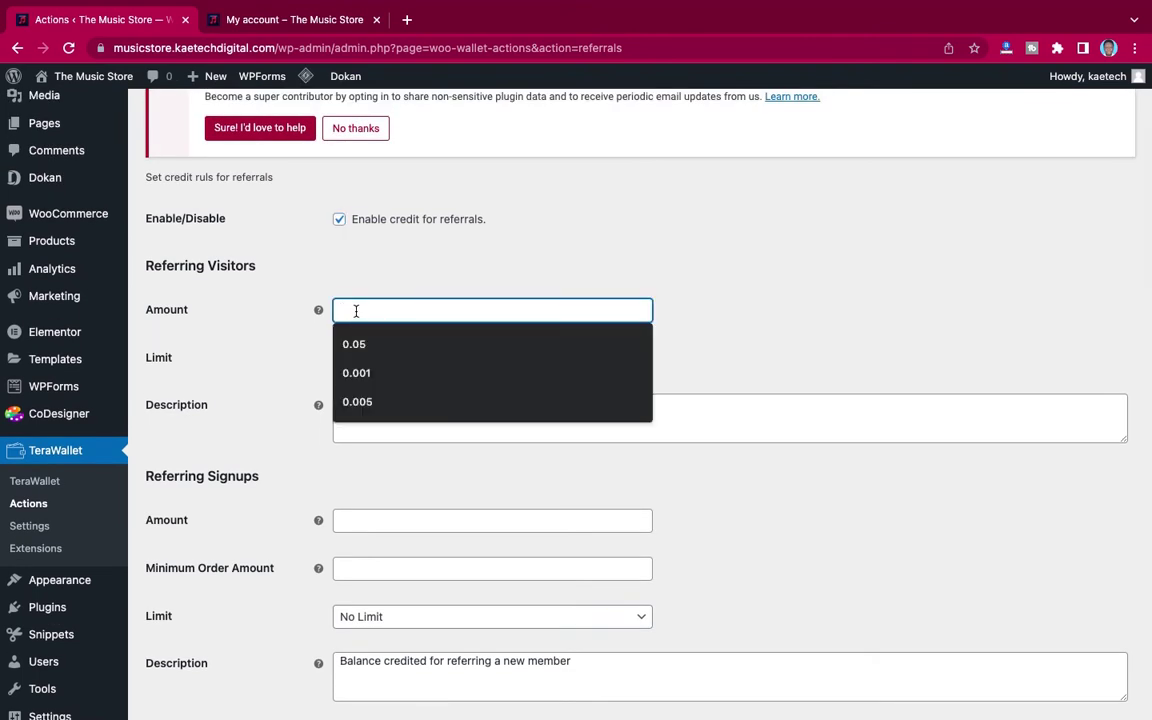
{"action": "left_click", "coordinate": [358, 344]}
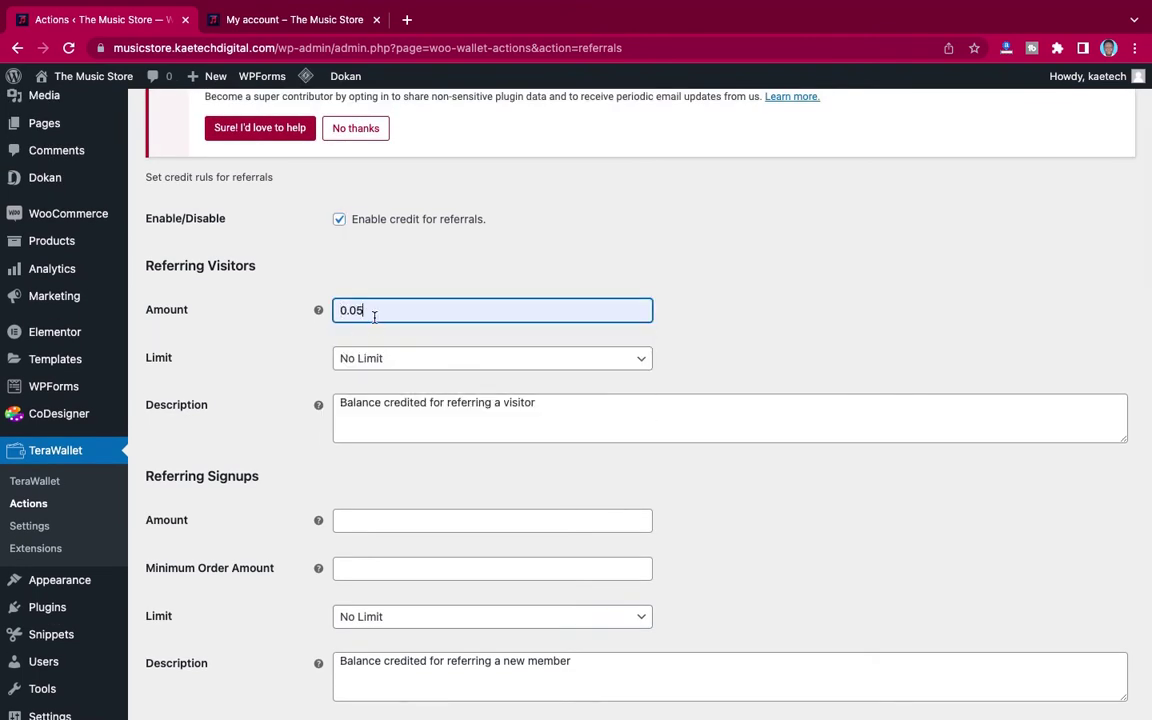
{"action": "scroll", "coordinate": [252, 442], "scroll_direction": "down", "scroll_amount": 2}
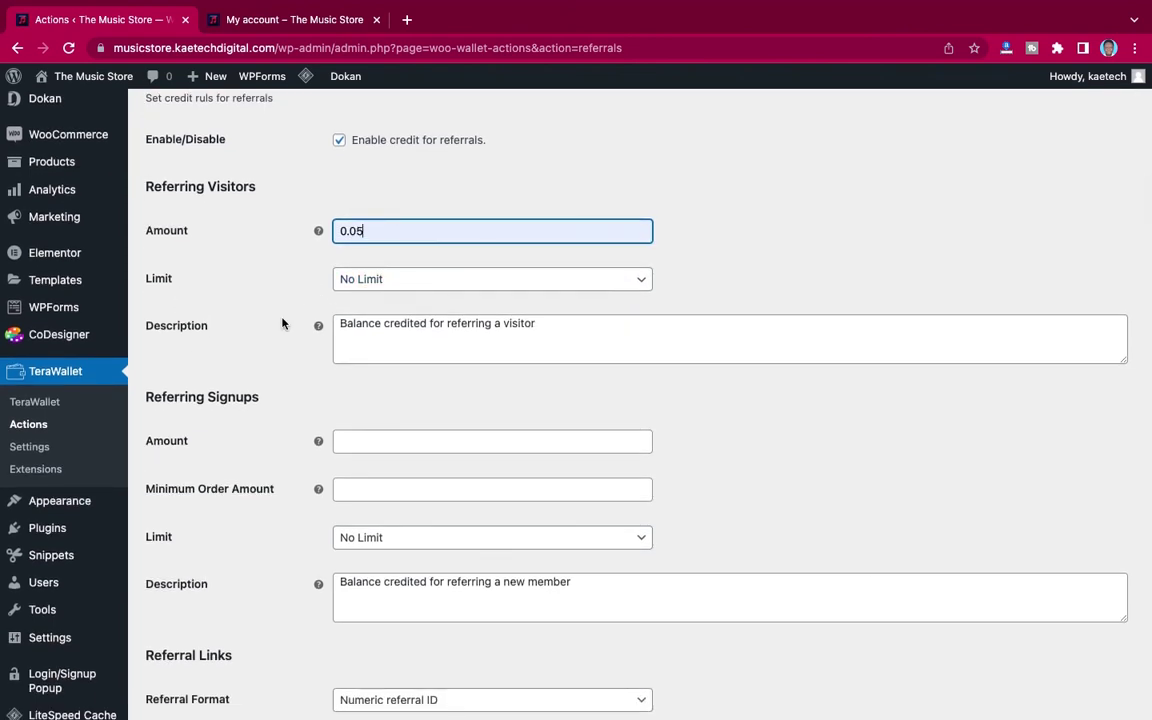
{"action": "left_click", "coordinate": [368, 285]}
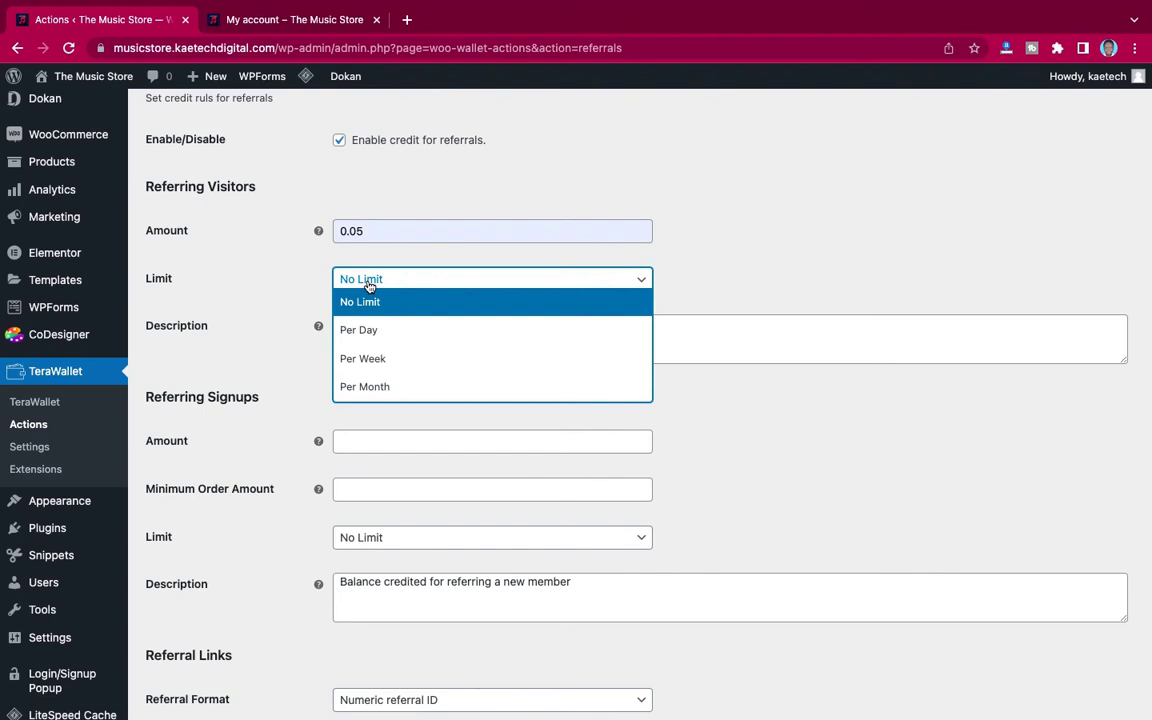
{"action": "left_click", "coordinate": [274, 308]}
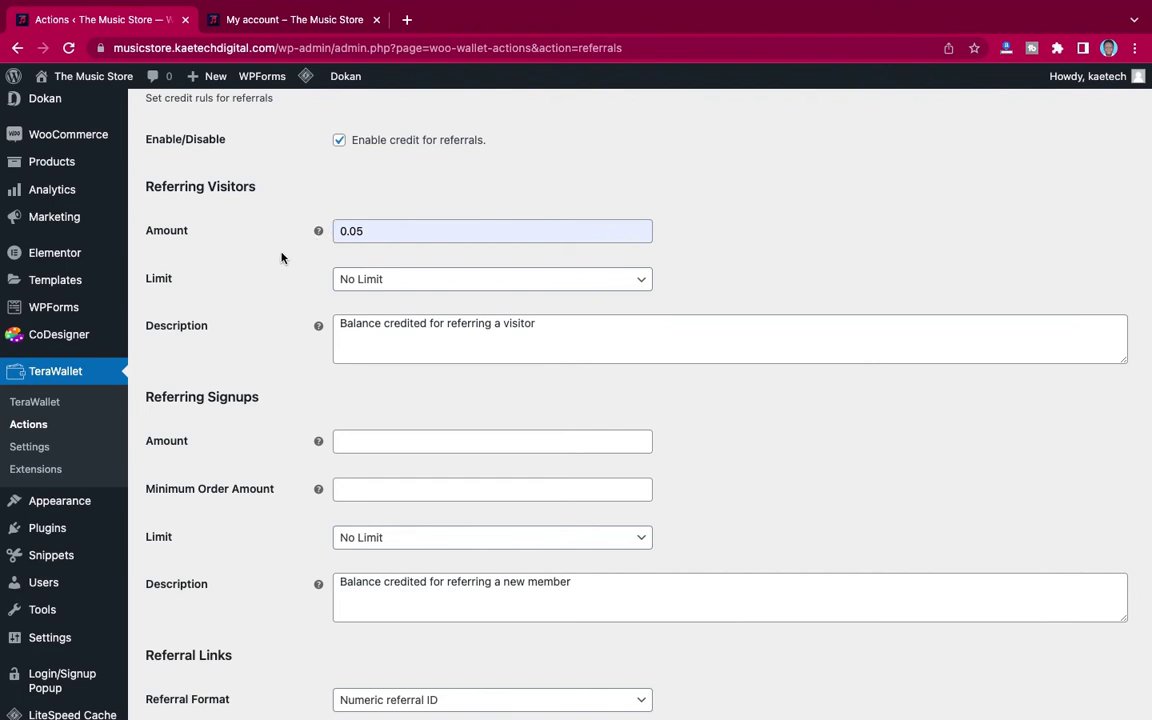
{"action": "scroll", "coordinate": [240, 366], "scroll_direction": "down", "scroll_amount": 2}
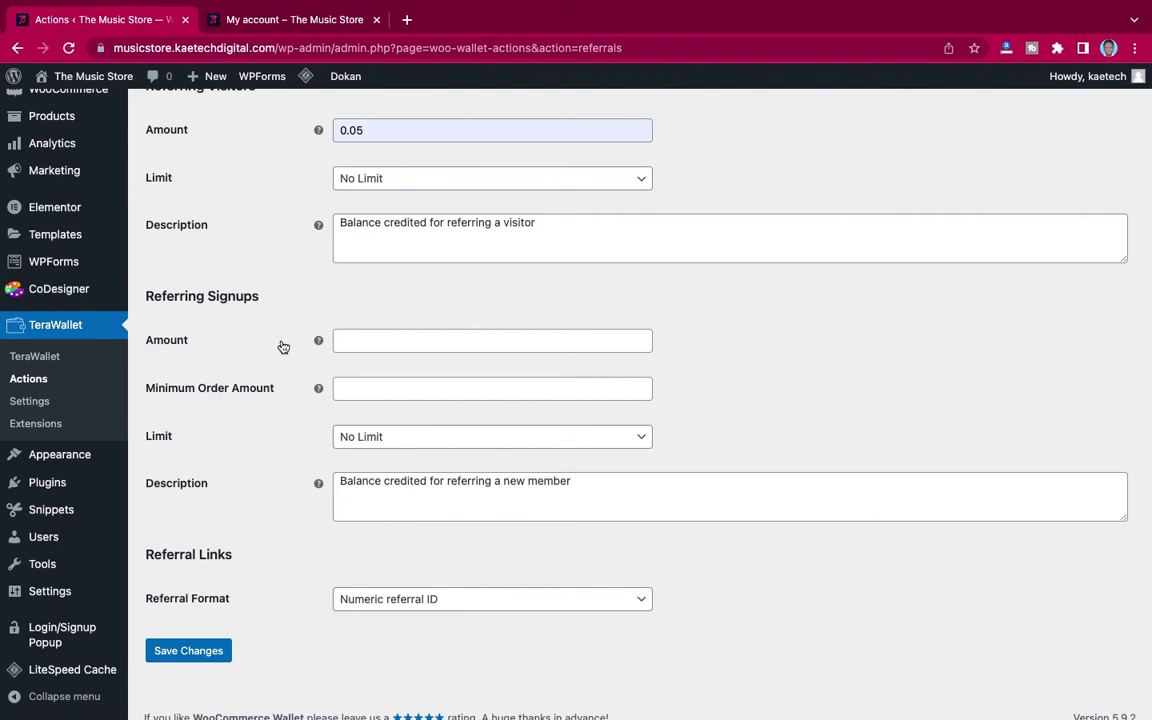
Step: Set referral Signups Amount to 2 and Minimum Order Amount to 20, keeping no limit
{"action": "left_click", "coordinate": [341, 340]}
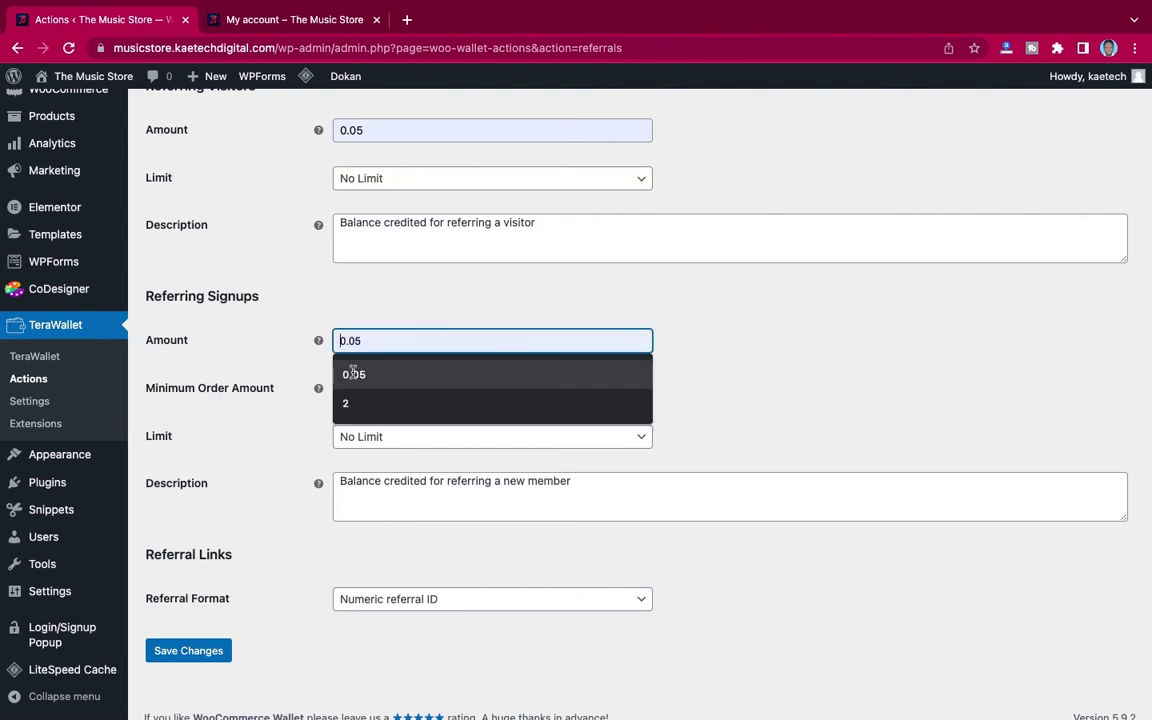
{"action": "left_click", "coordinate": [352, 402]}
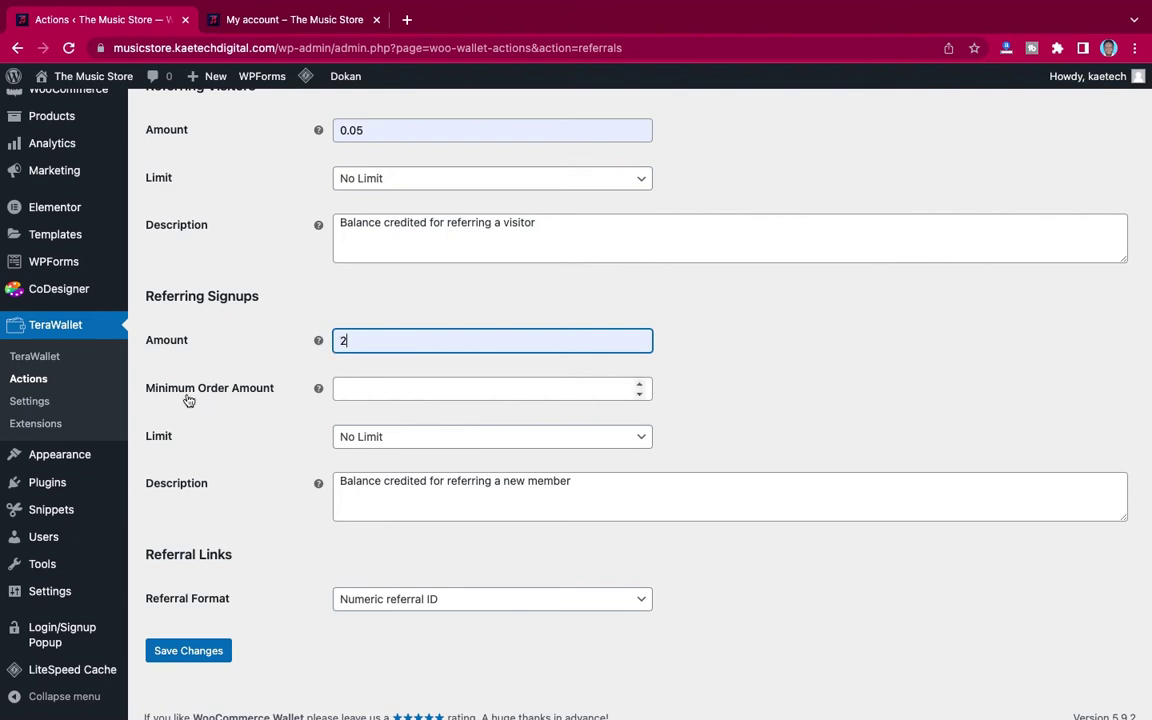
{"action": "left_click", "coordinate": [360, 388]}
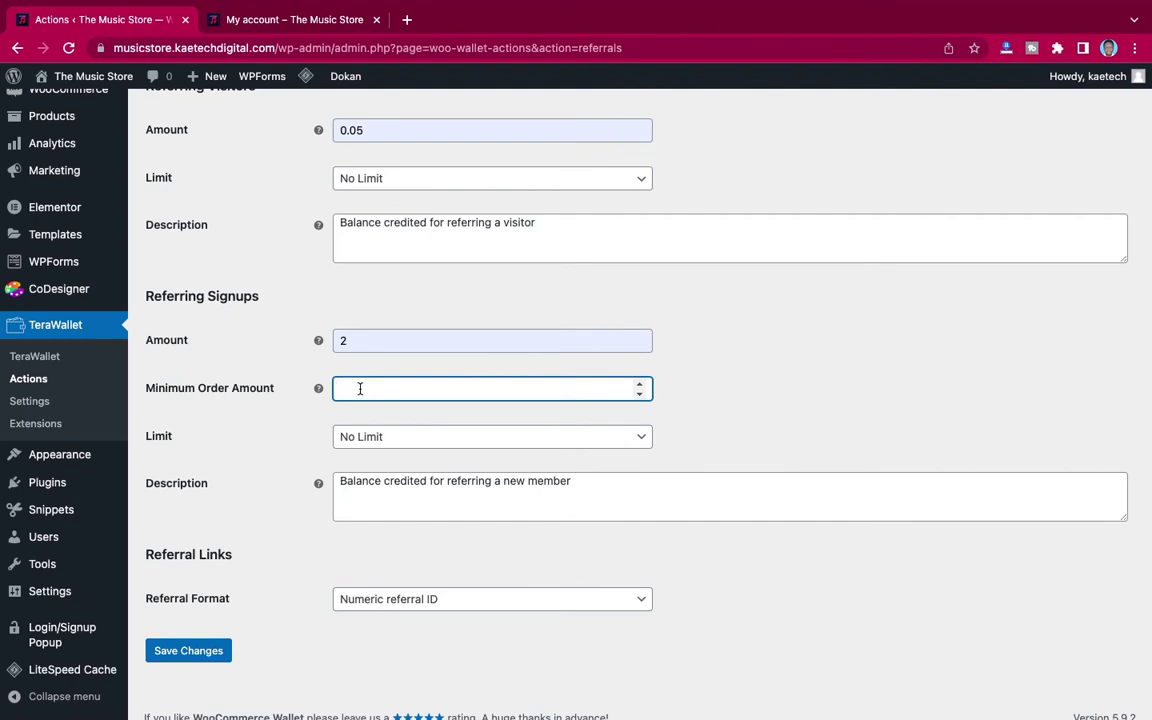
{"action": "type", "text": "20"}
{"action": "left_click", "coordinate": [410, 444]}
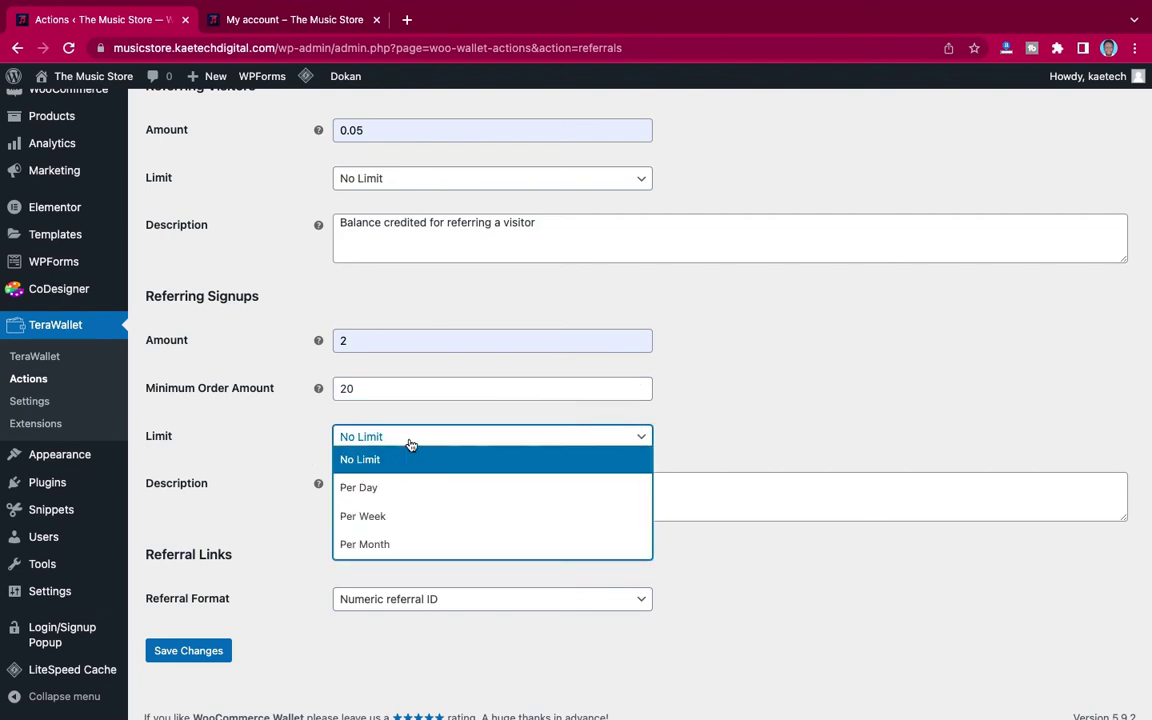
{"action": "left_click", "coordinate": [410, 444]}
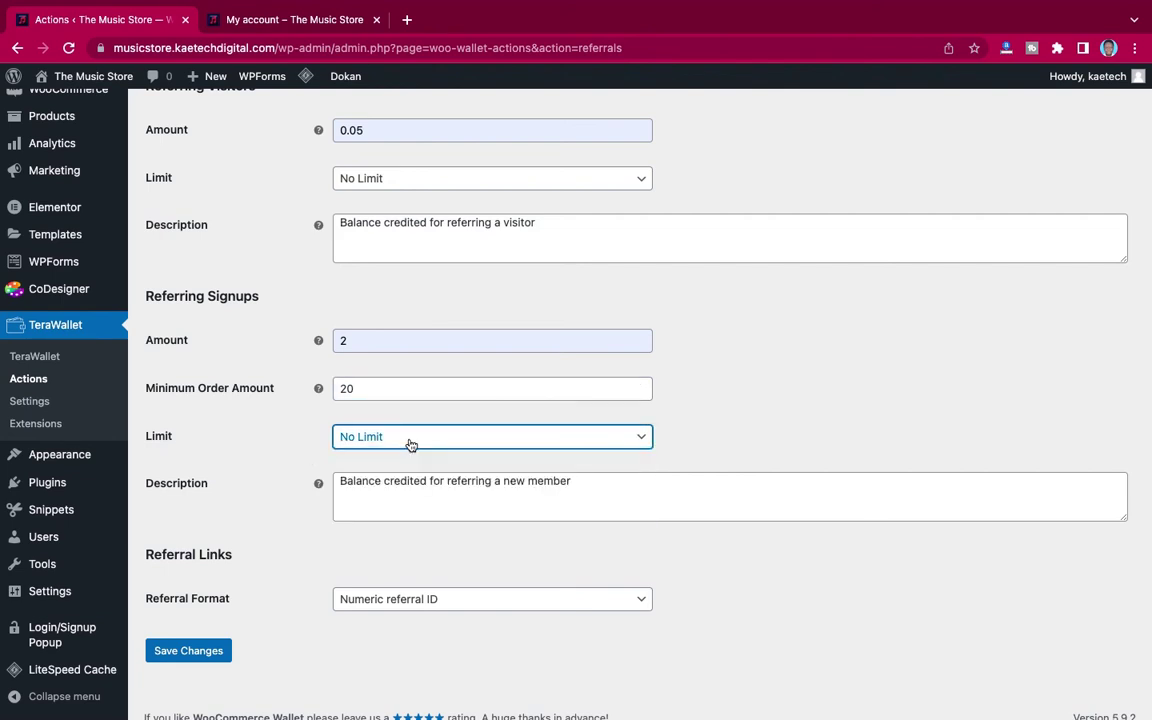
Step: Choose usernames as referral IDs, save, and open the store's home page
{"action": "scroll", "coordinate": [248, 554], "scroll_direction": "down", "scroll_amount": 1}
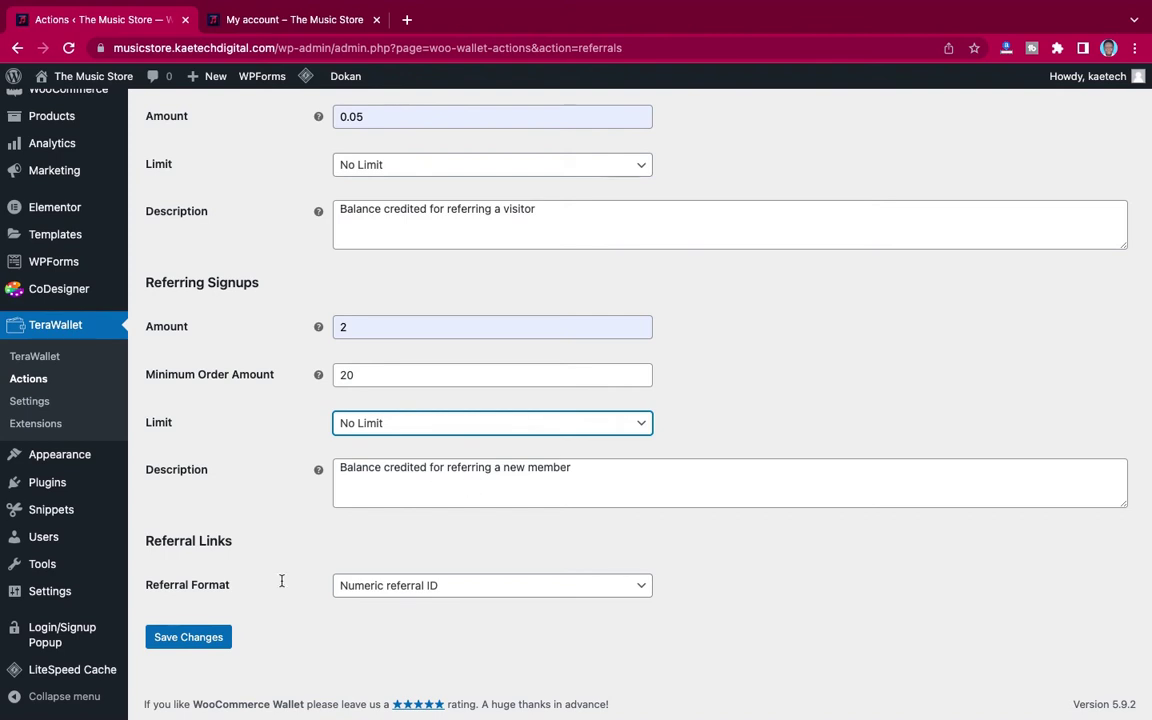
{"action": "left_click", "coordinate": [391, 586]}
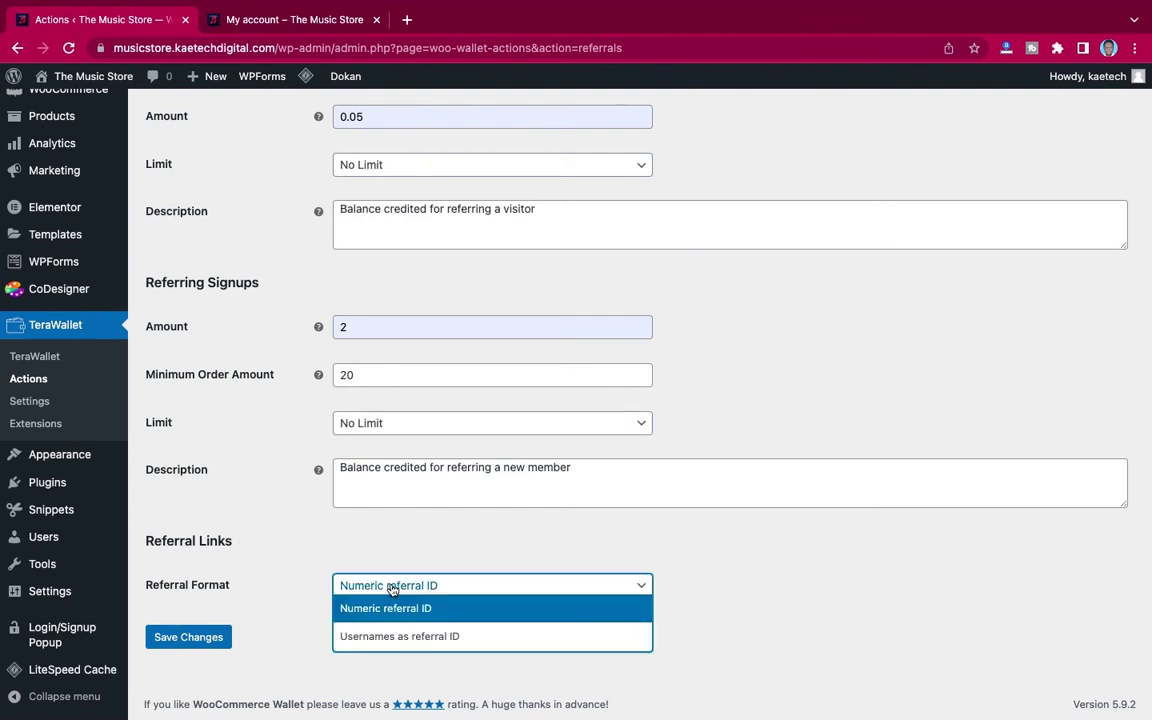
{"action": "left_click", "coordinate": [398, 637]}
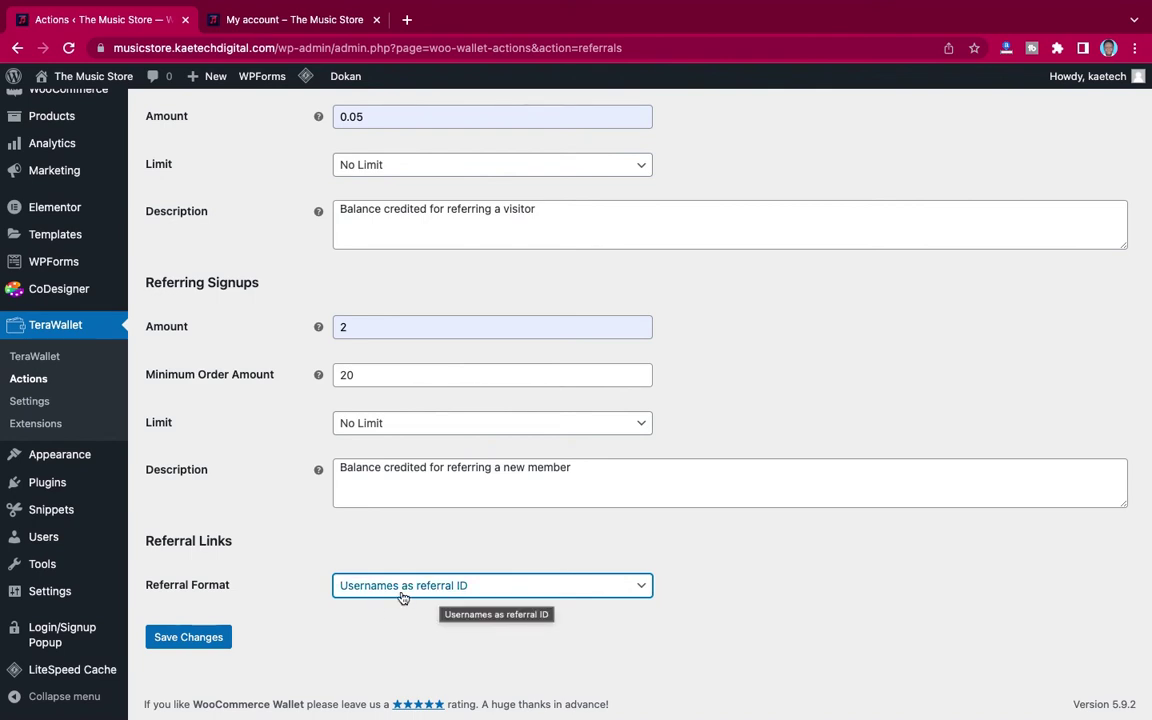
{"action": "left_click", "coordinate": [190, 637]}
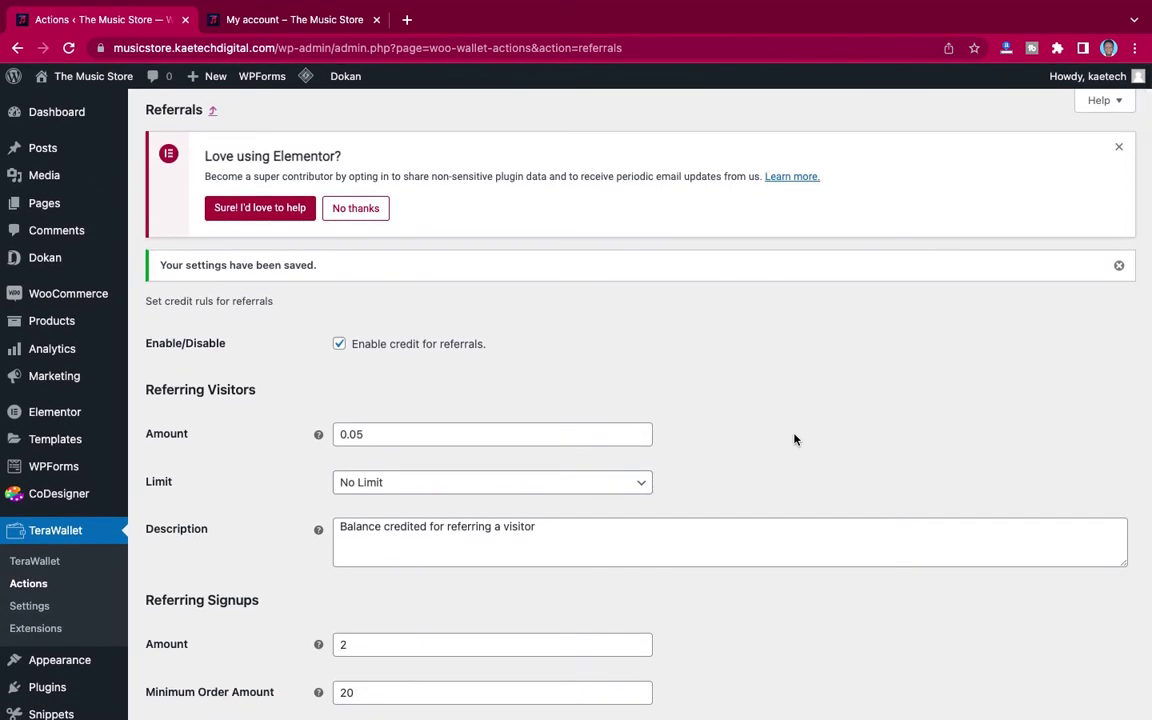
{"action": "left_click", "coordinate": [290, 21]}
{"action": "left_click", "coordinate": [352, 124]}
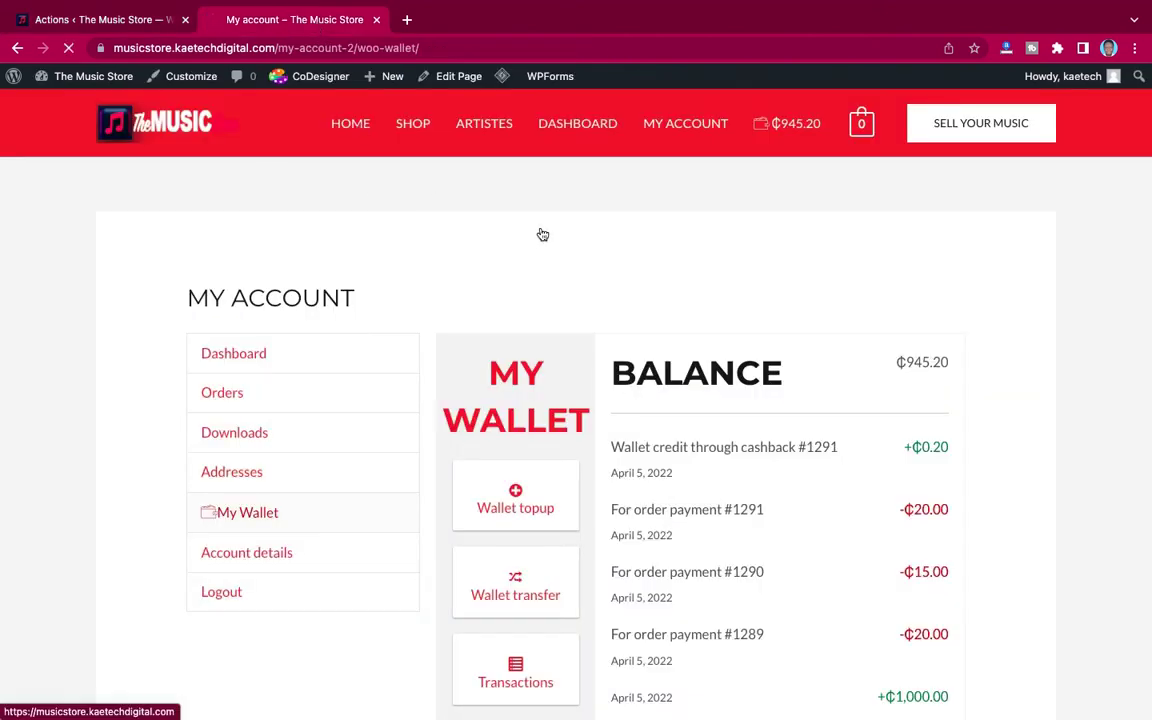
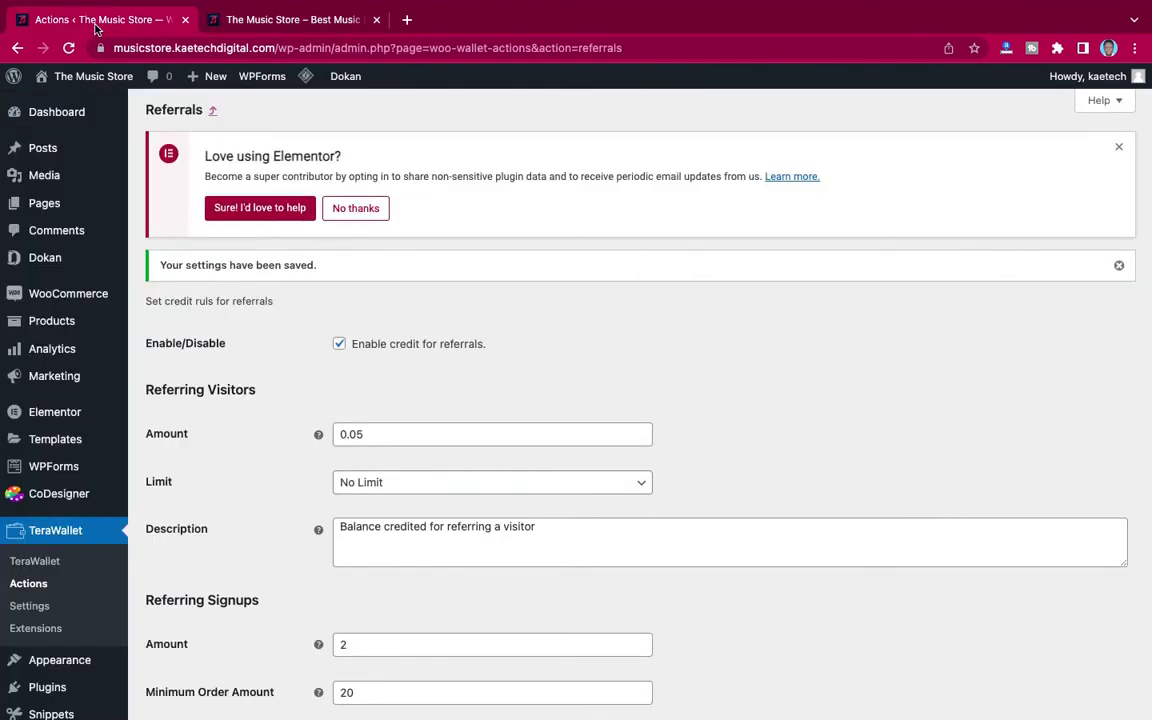
Step: Return to the TeraWallet Actions list, copy the site's base URL and start a private window
{"action": "left_click", "coordinate": [92, 20]}
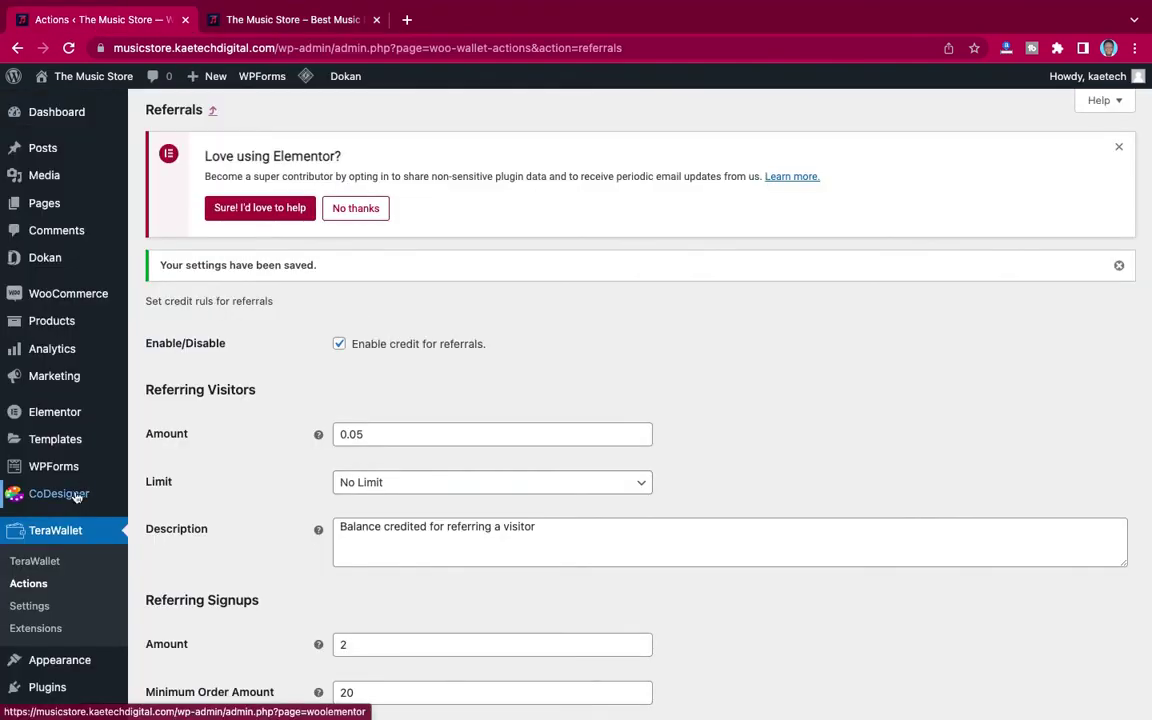
{"action": "left_click", "coordinate": [22, 585]}
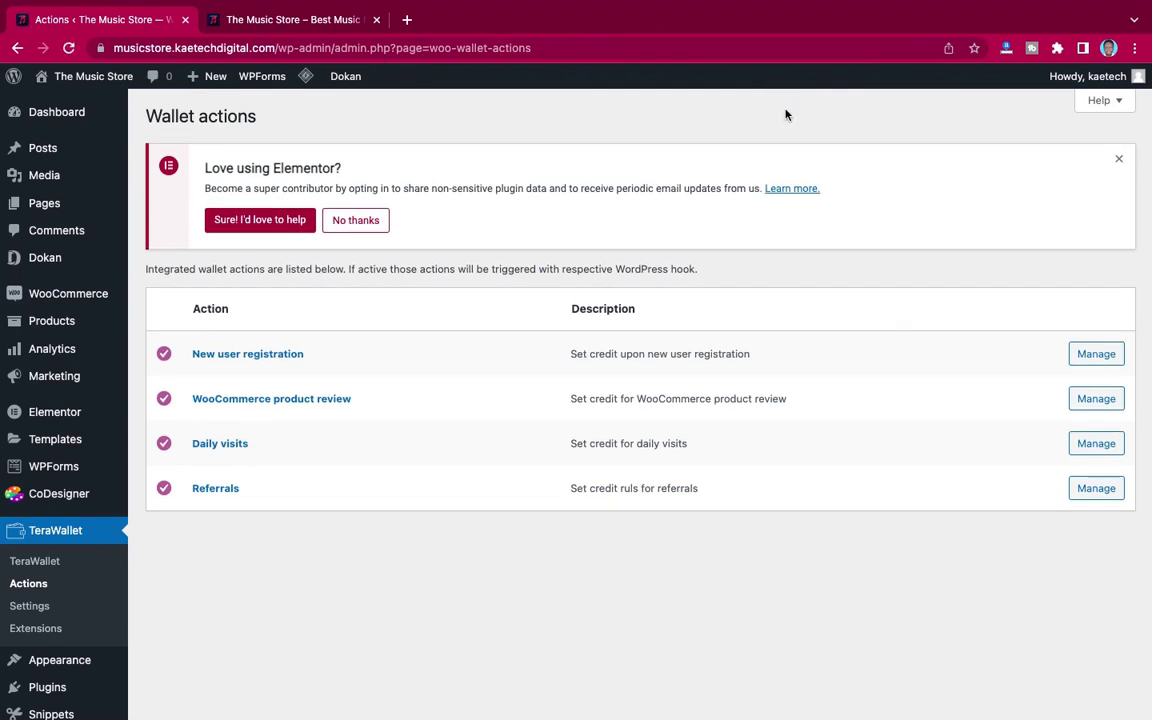
{"action": "left_click", "coordinate": [1136, 49]}
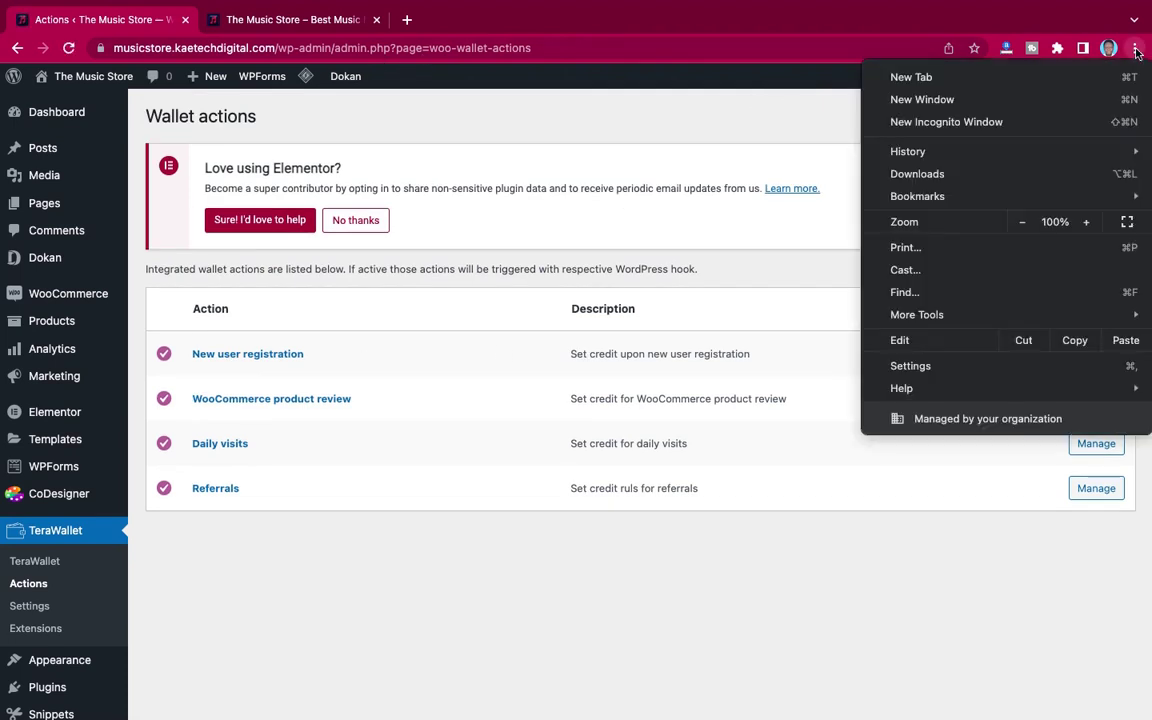
{"action": "left_click", "coordinate": [750, 119]}
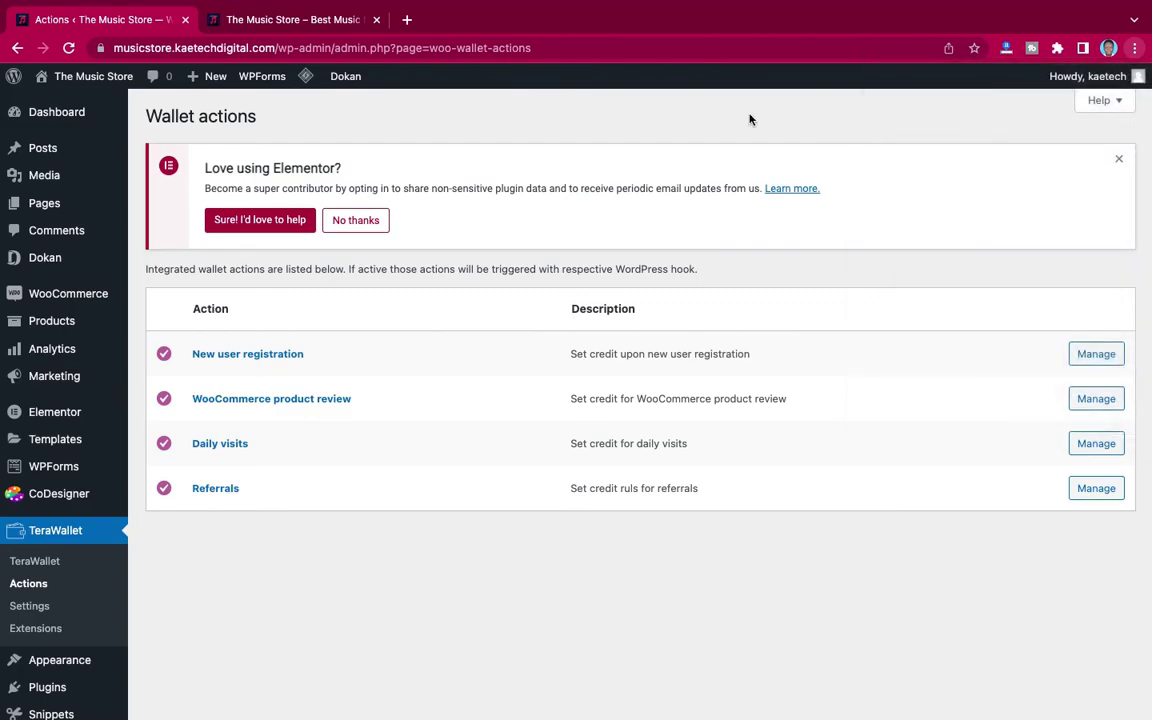
{"action": "left_click", "coordinate": [307, 48]}
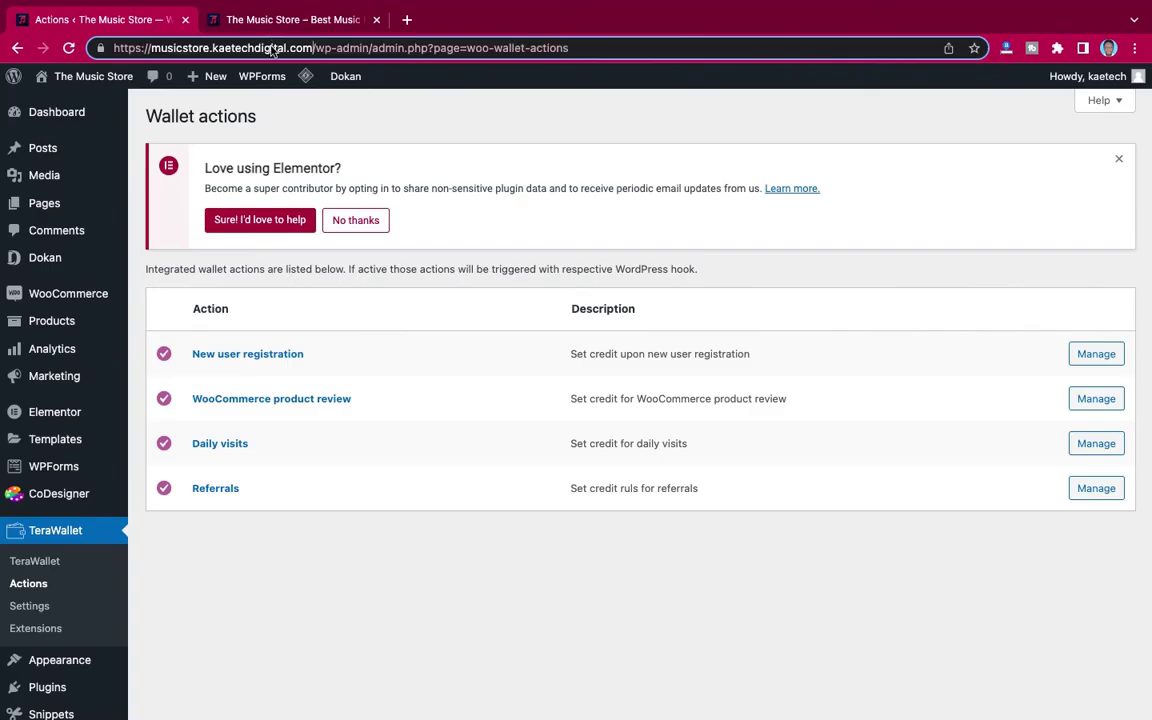
{"action": "left_click_drag", "start_coordinate": [314, 48], "coordinate": [114, 50]}
{"action": "key", "text": "super+c"}
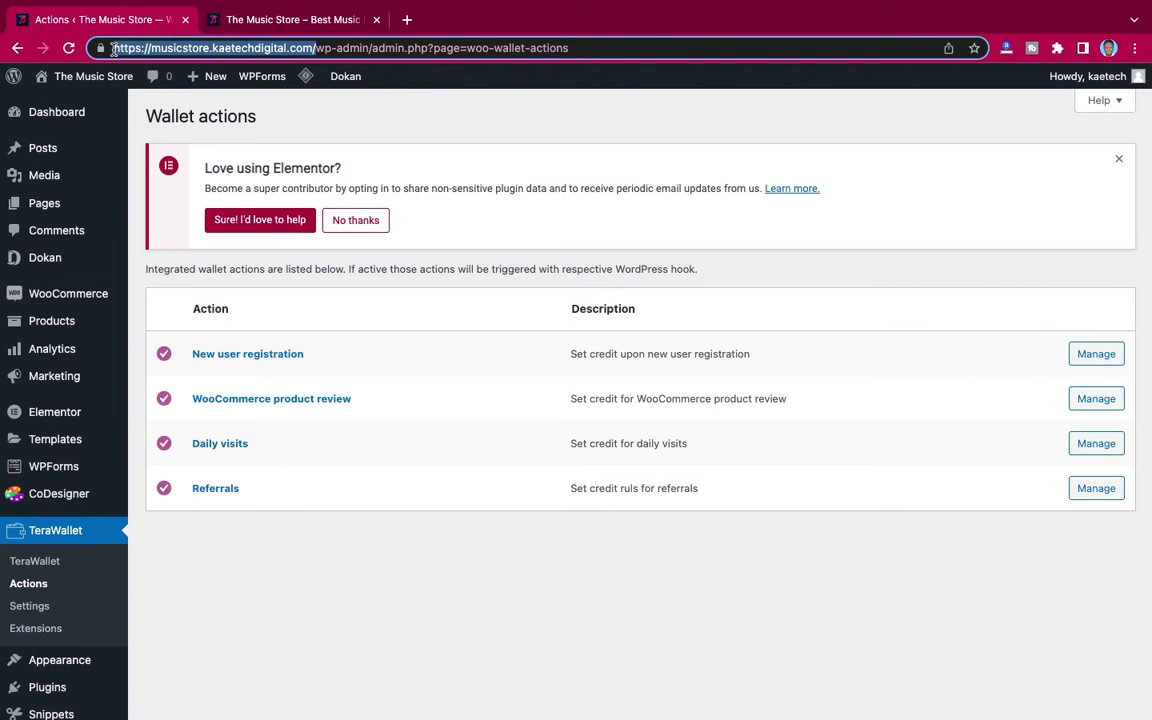
{"action": "key", "text": "super+shift+n"}
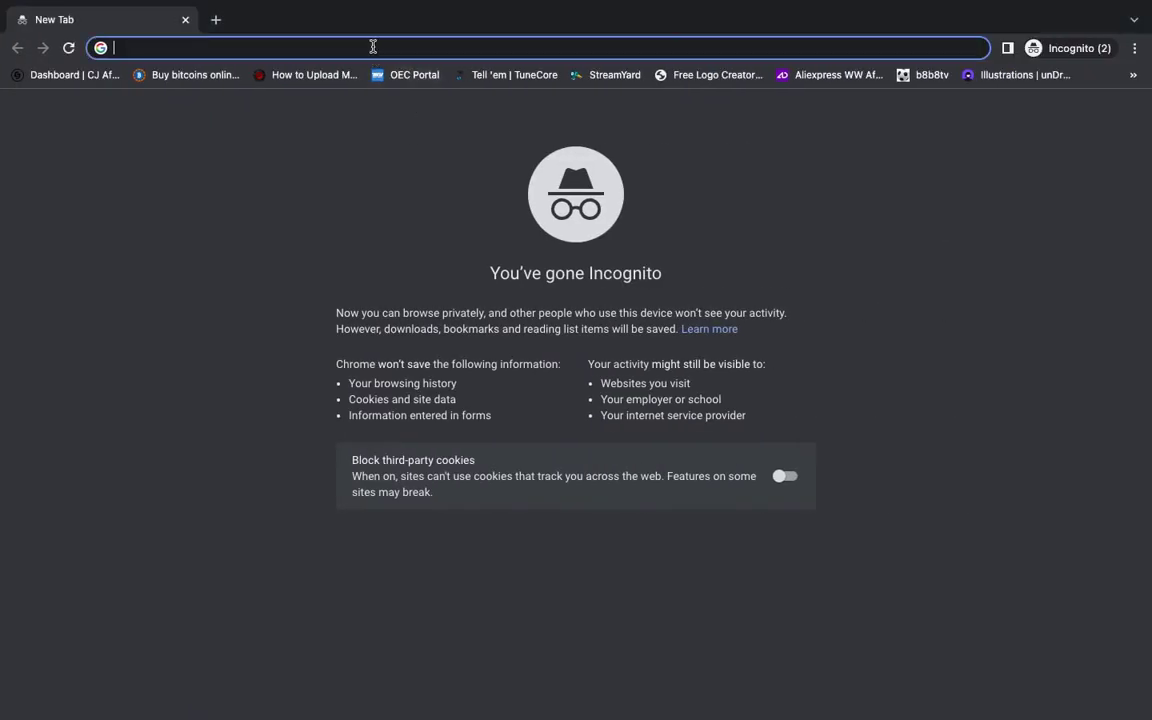
Step: Load the copied store URL in the private window, log out from My Account, and return Home
{"action": "key", "text": "super+v"}
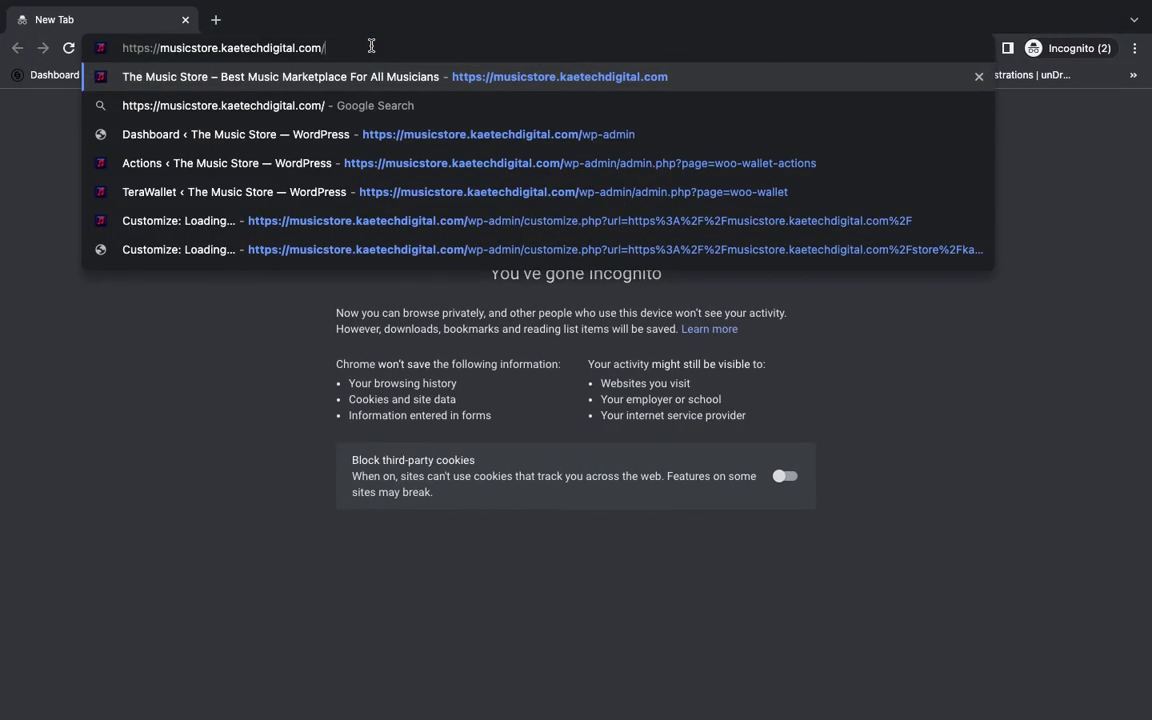
{"action": "key", "text": "Return"}
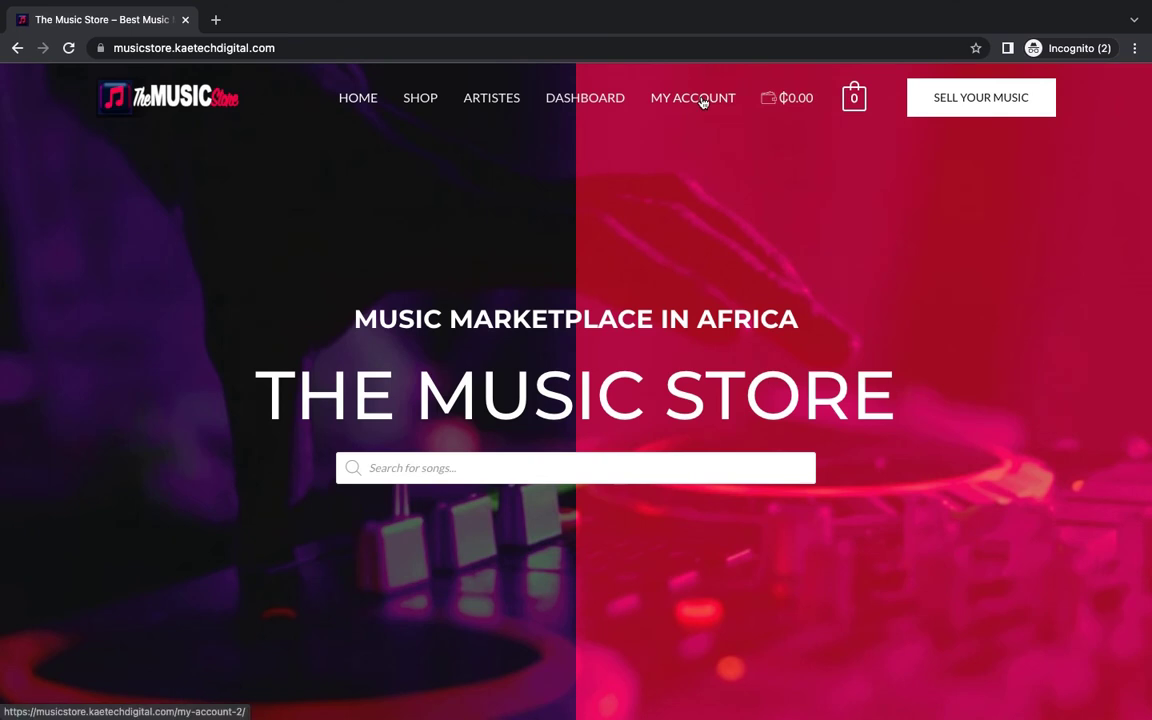
{"action": "left_click", "coordinate": [702, 100]}
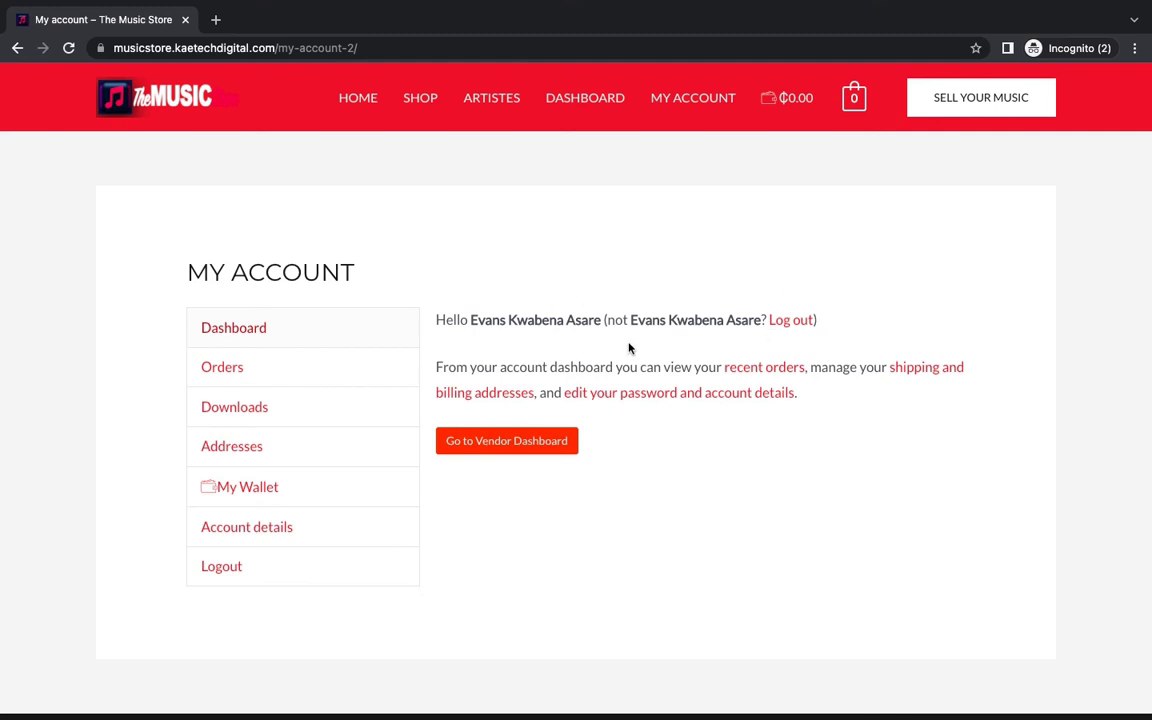
{"action": "left_click", "coordinate": [792, 322]}
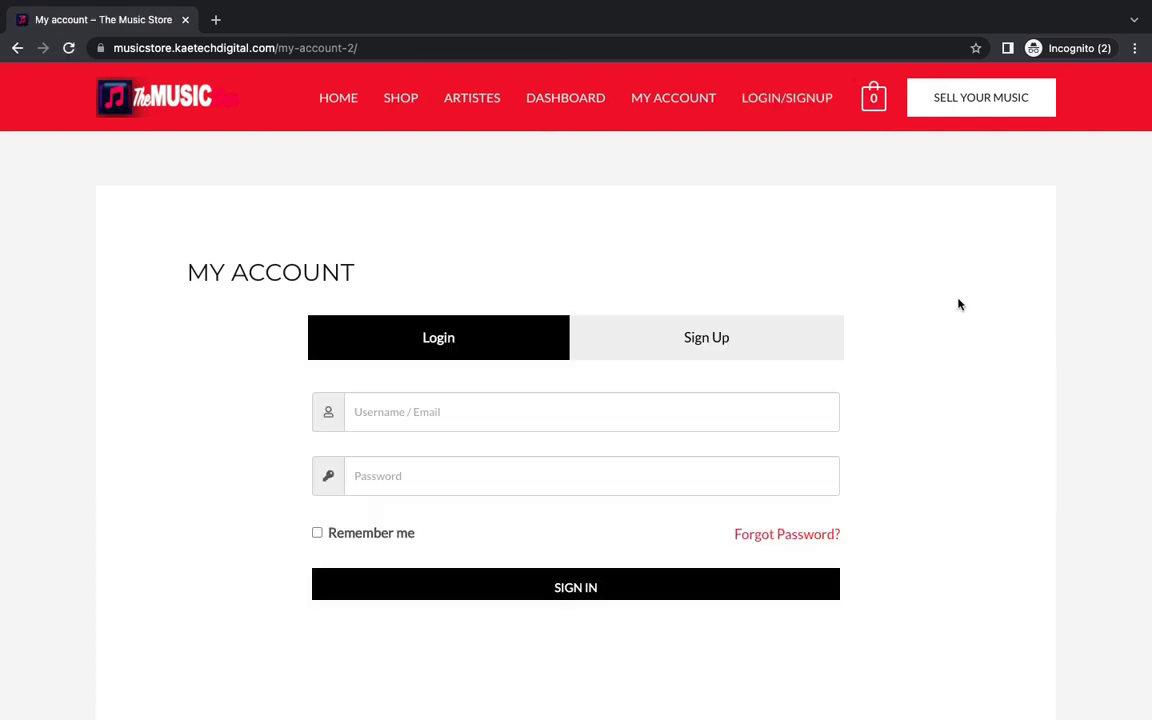
{"action": "left_click", "coordinate": [337, 100]}
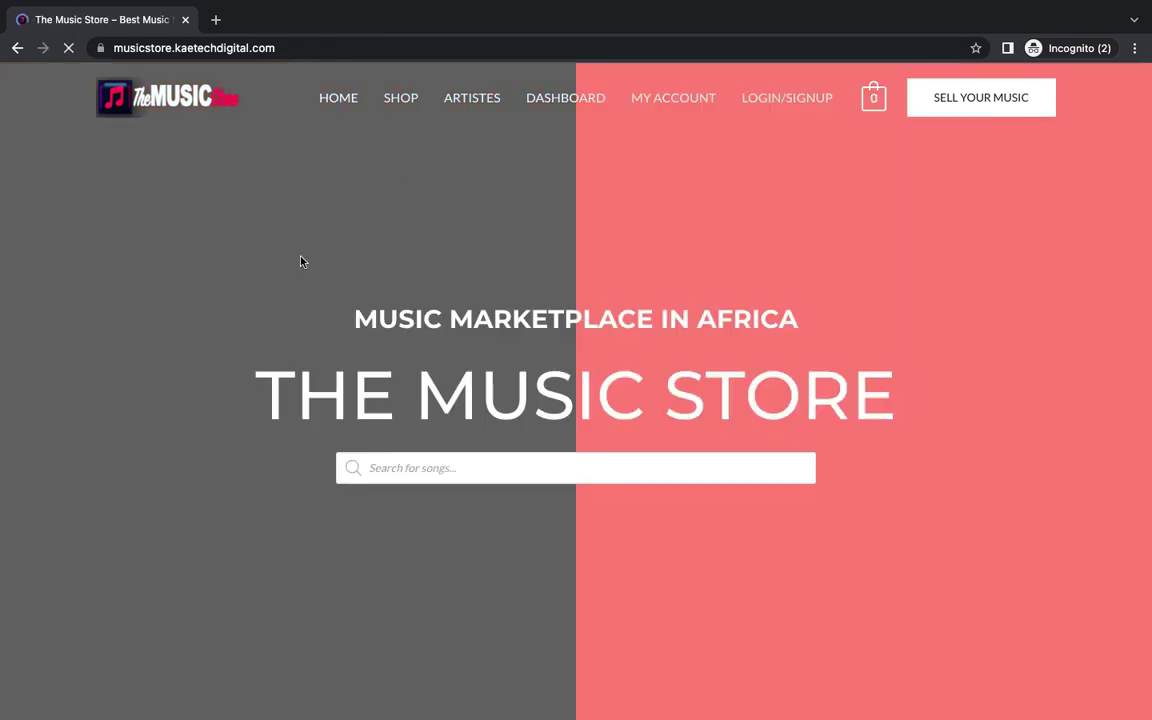
{"action": "scroll", "coordinate": [876, 325], "scroll_direction": "down", "scroll_amount": 15}
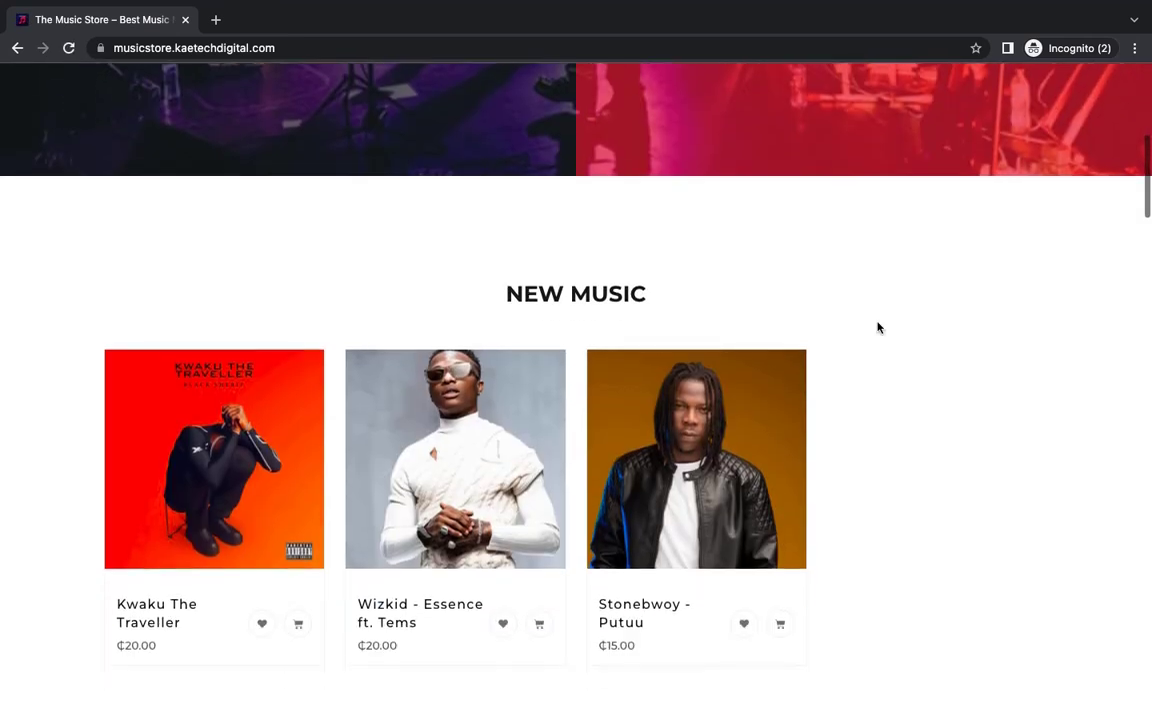
{"action": "scroll", "coordinate": [878, 327], "scroll_direction": "up", "scroll_amount": 15}
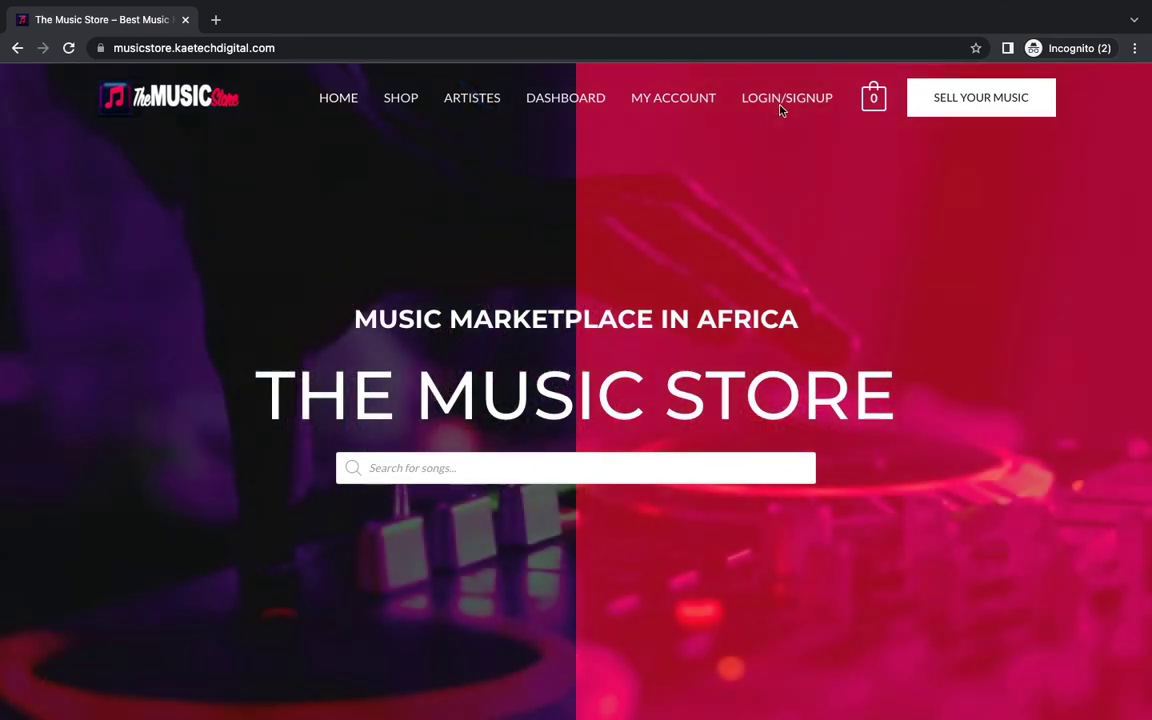
Step: Open the Sign Up form and autofill the saved contact's e-mail and names
{"action": "left_click", "coordinate": [783, 103]}
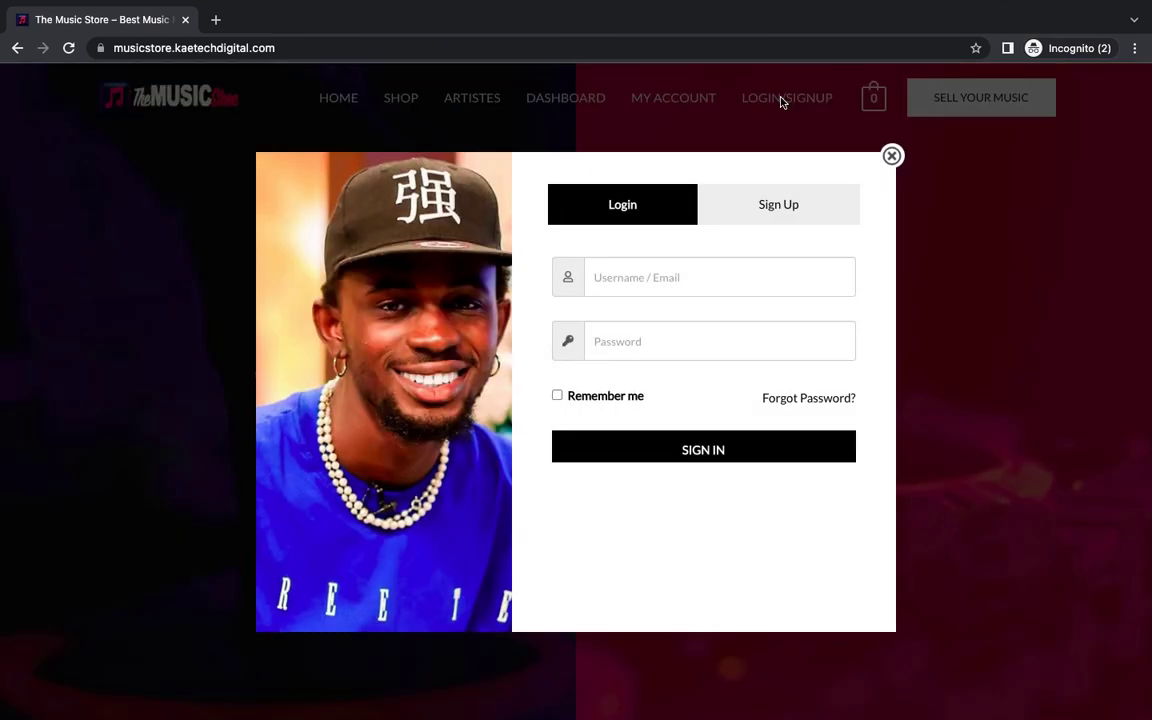
{"action": "left_click", "coordinate": [786, 209]}
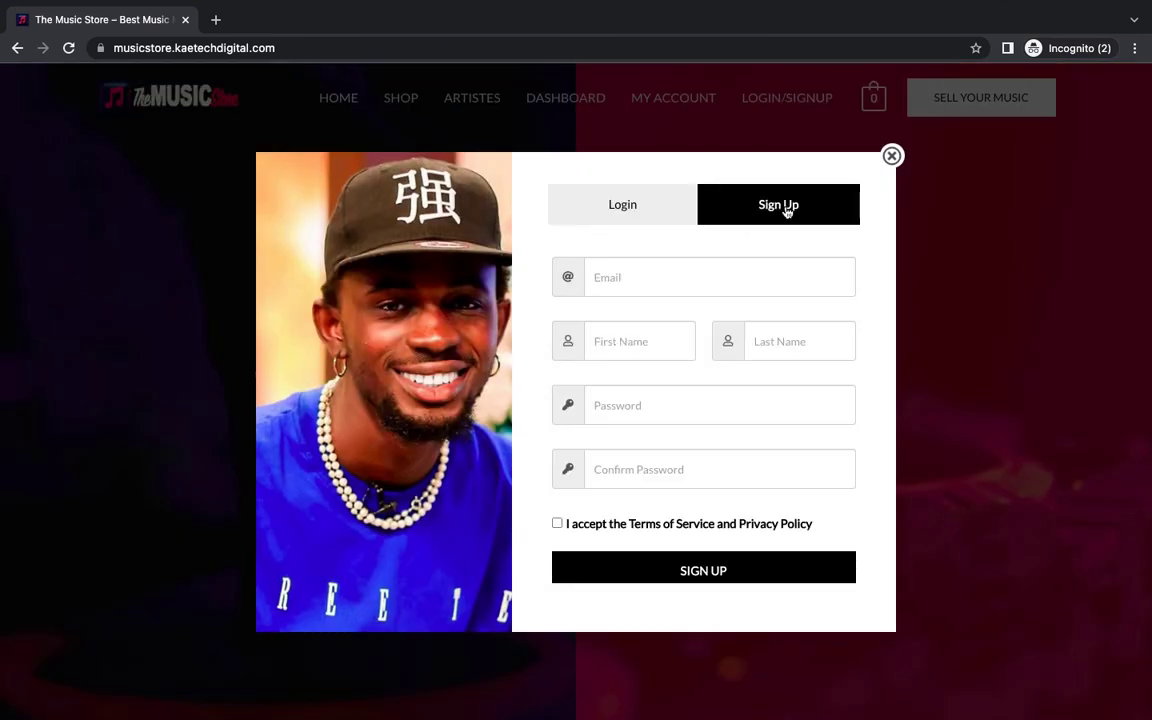
{"action": "left_click", "coordinate": [646, 280]}
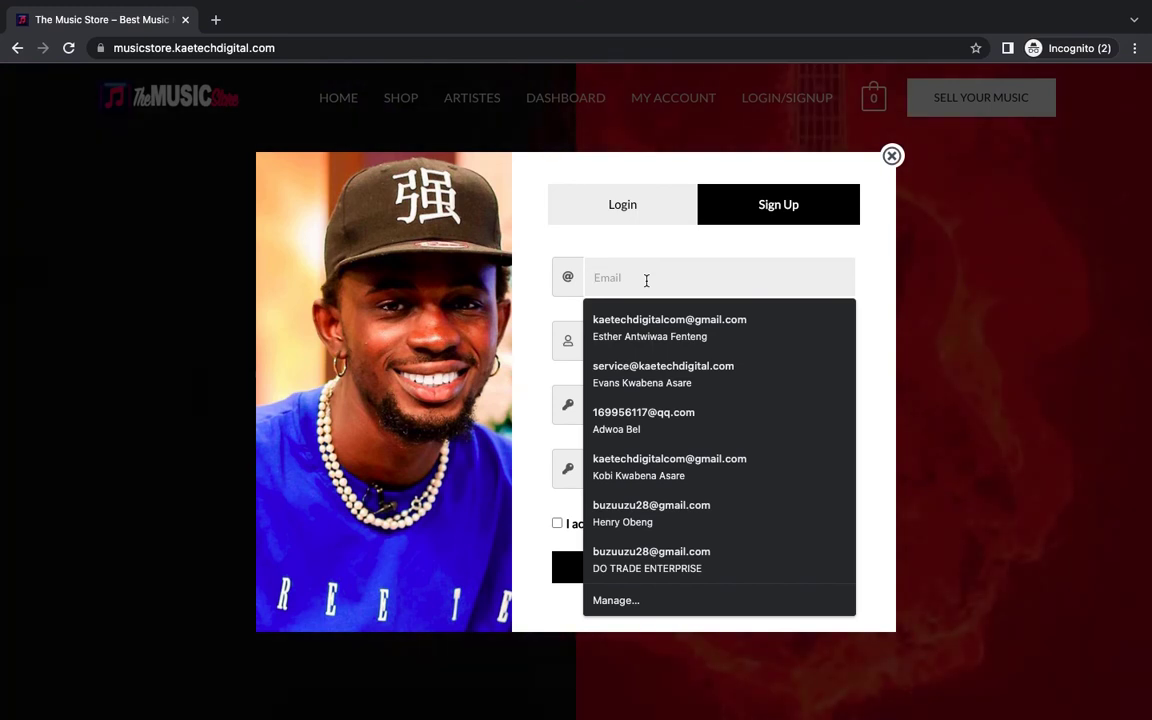
{"action": "left_click", "coordinate": [630, 422]}
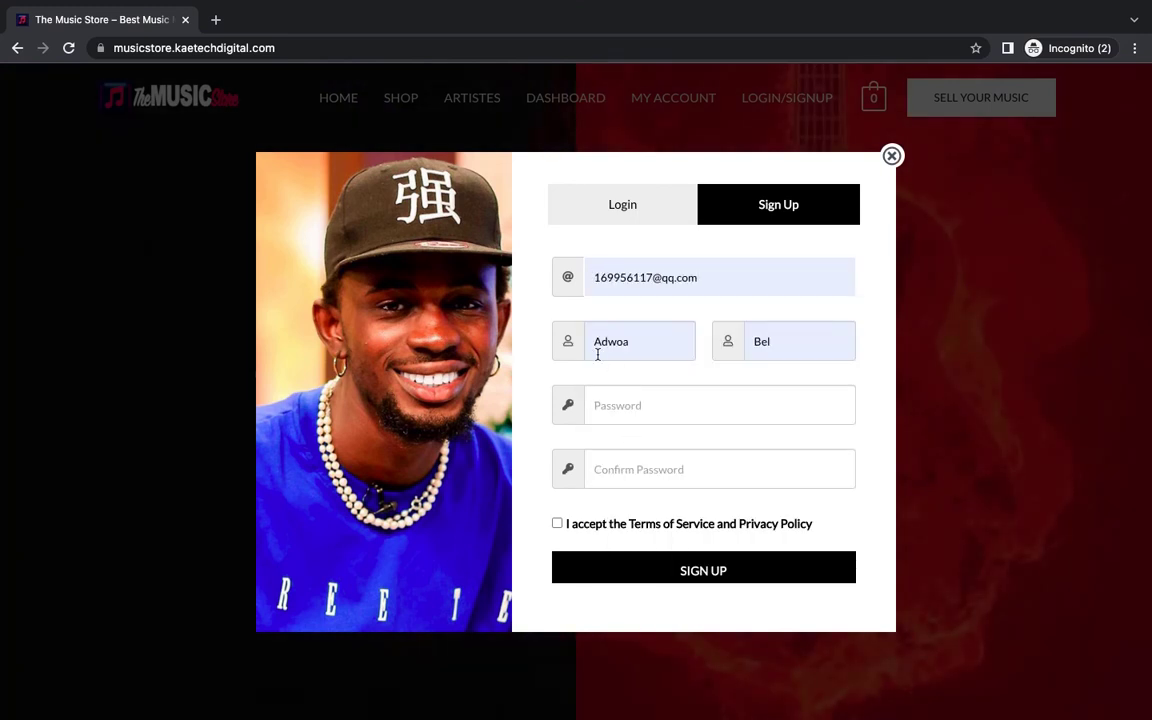
Step: Enter and confirm the account password, accept the terms, and submit the registration
{"action": "left_click", "coordinate": [643, 404]}
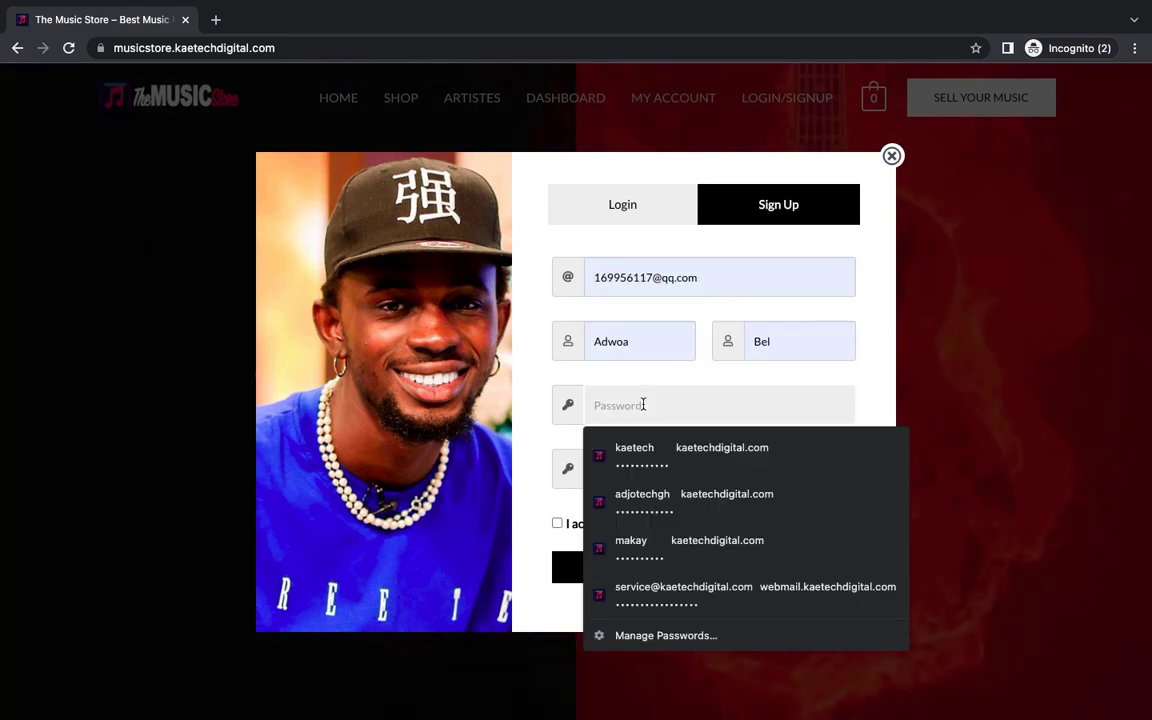
{"action": "left_click", "coordinate": [634, 476]}
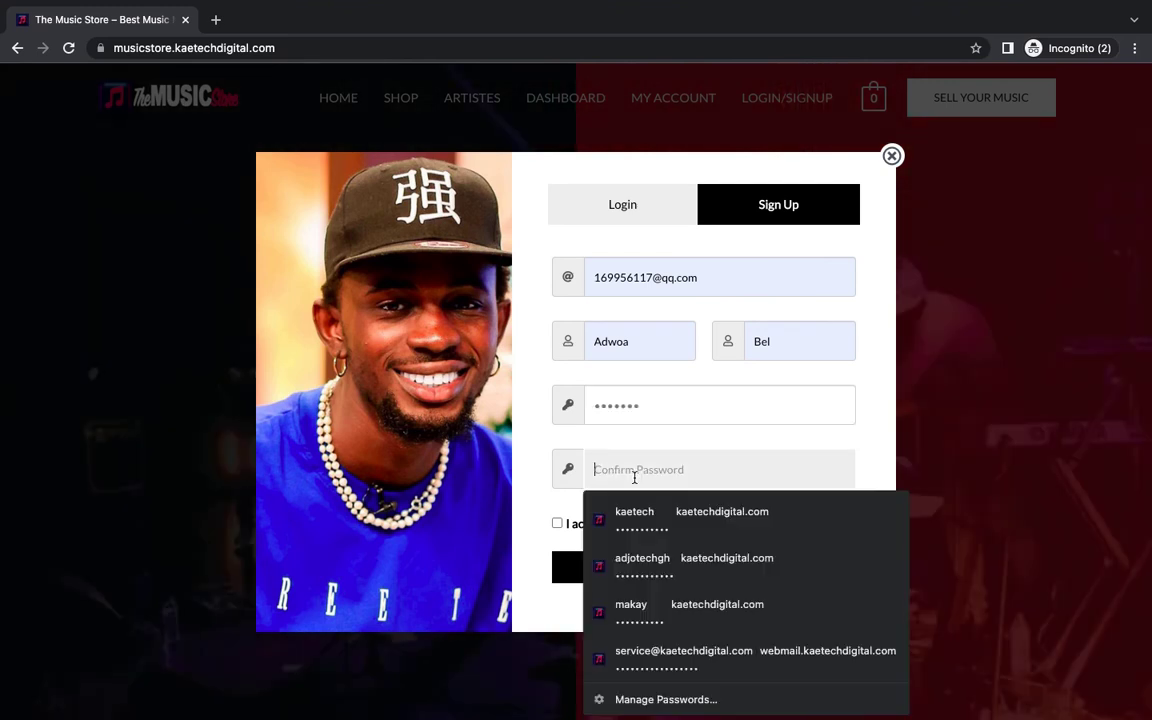
{"action": "type", "text": "a"}
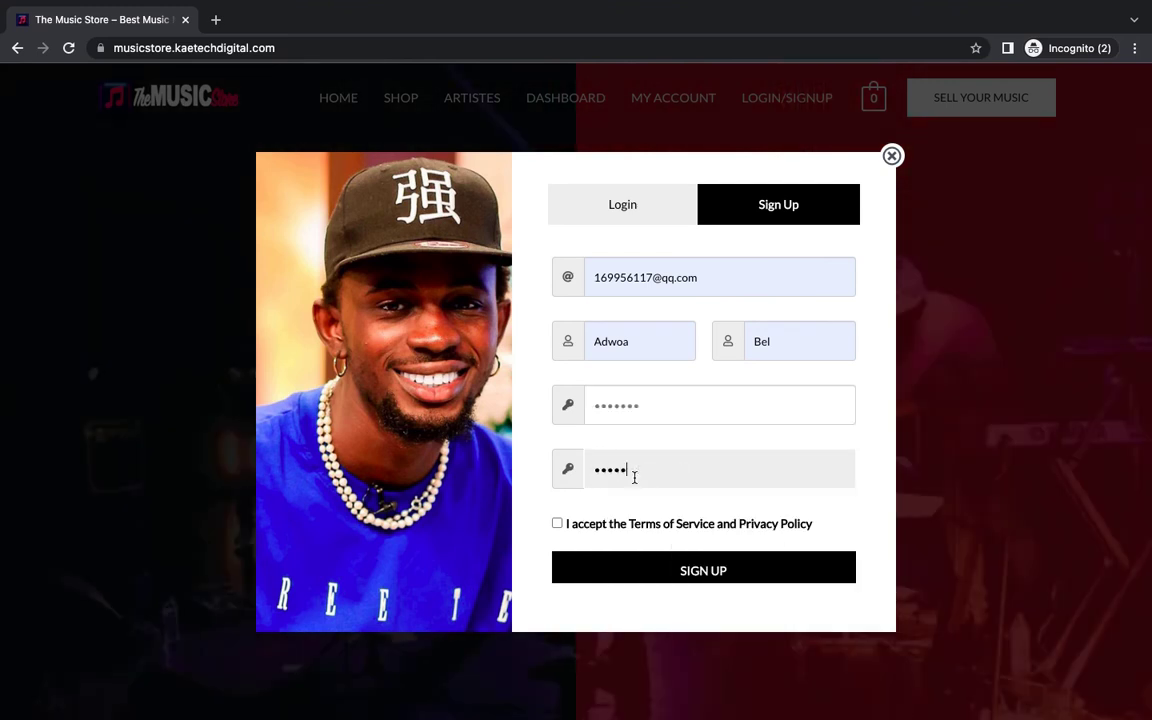
{"action": "left_click", "coordinate": [557, 523]}
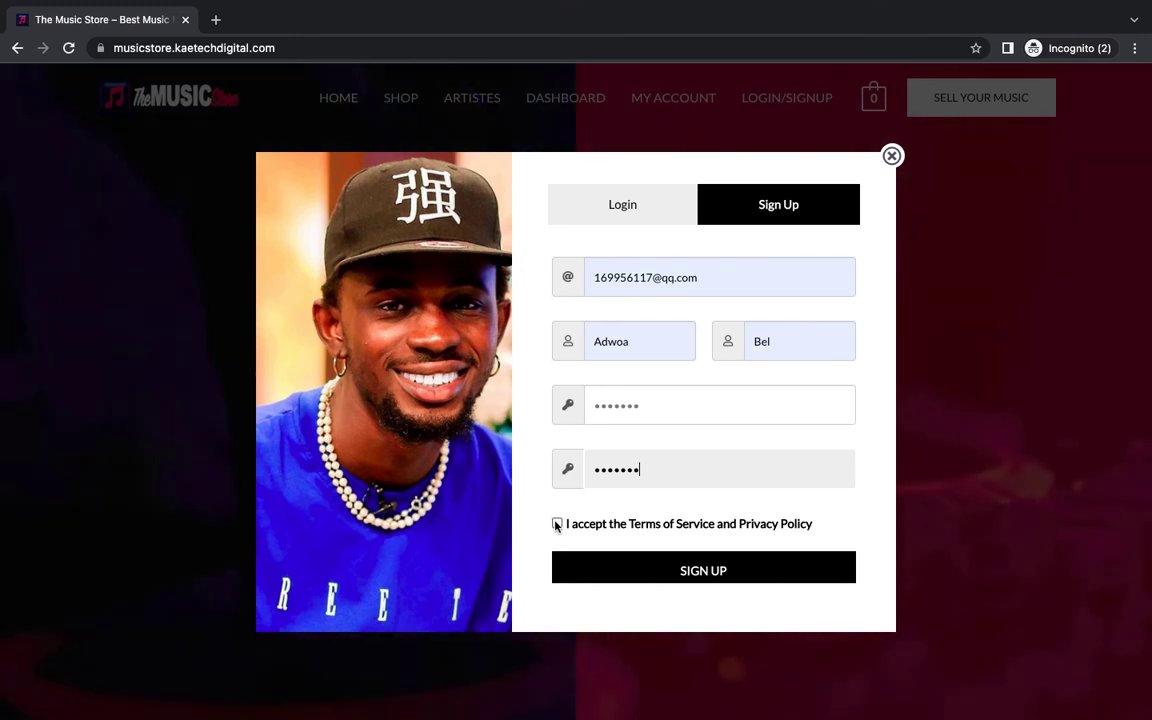
{"action": "left_click", "coordinate": [680, 573]}
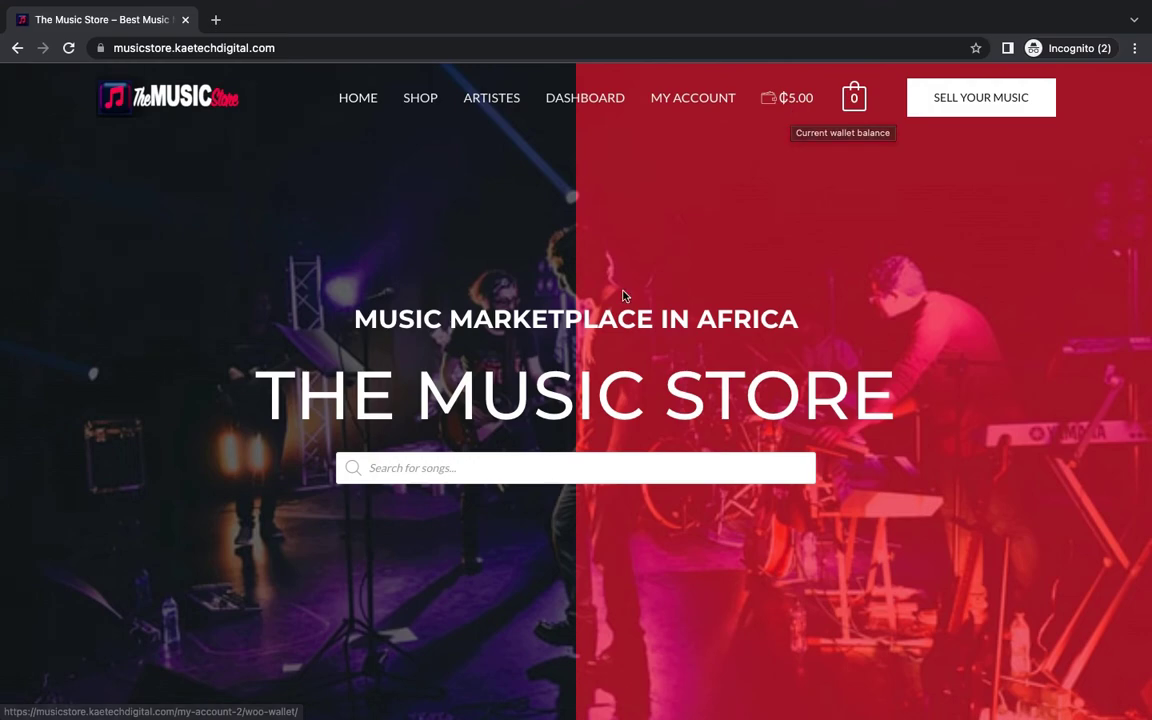
{"action": "key", "text": "ctrl+Left"}
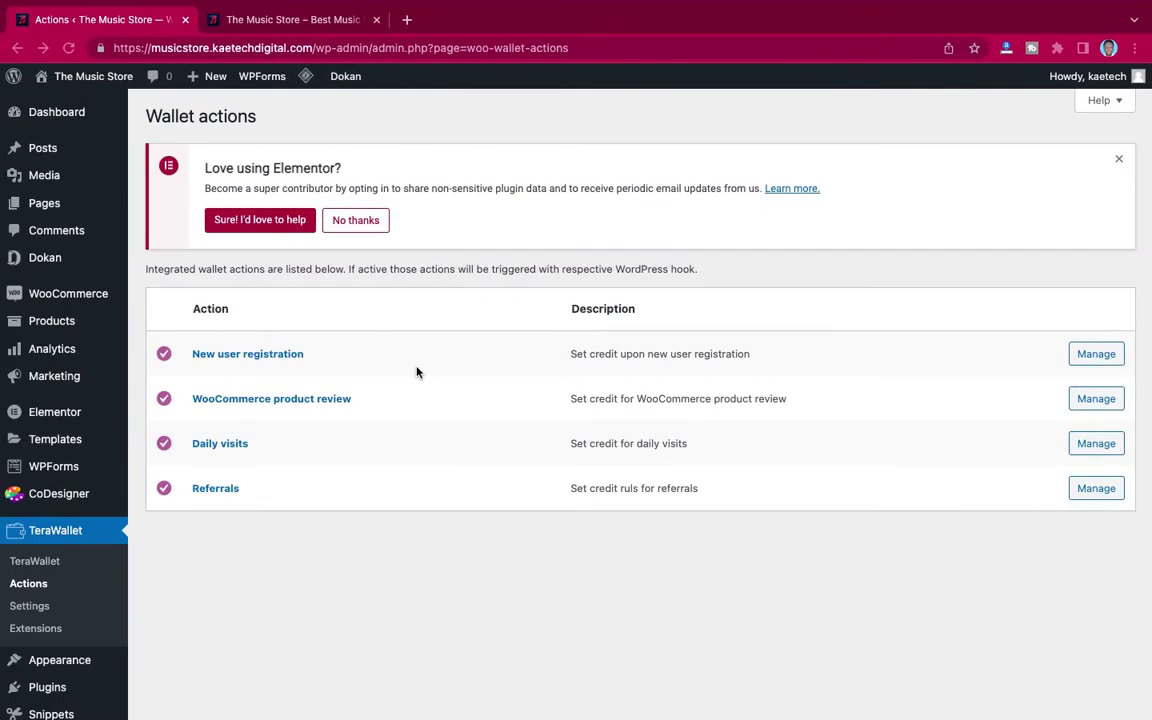
Step: Inspect TeraWallet credits: 5 for new user registration and 0.05 per WooCommerce product review
{"action": "left_click", "coordinate": [1096, 352]}
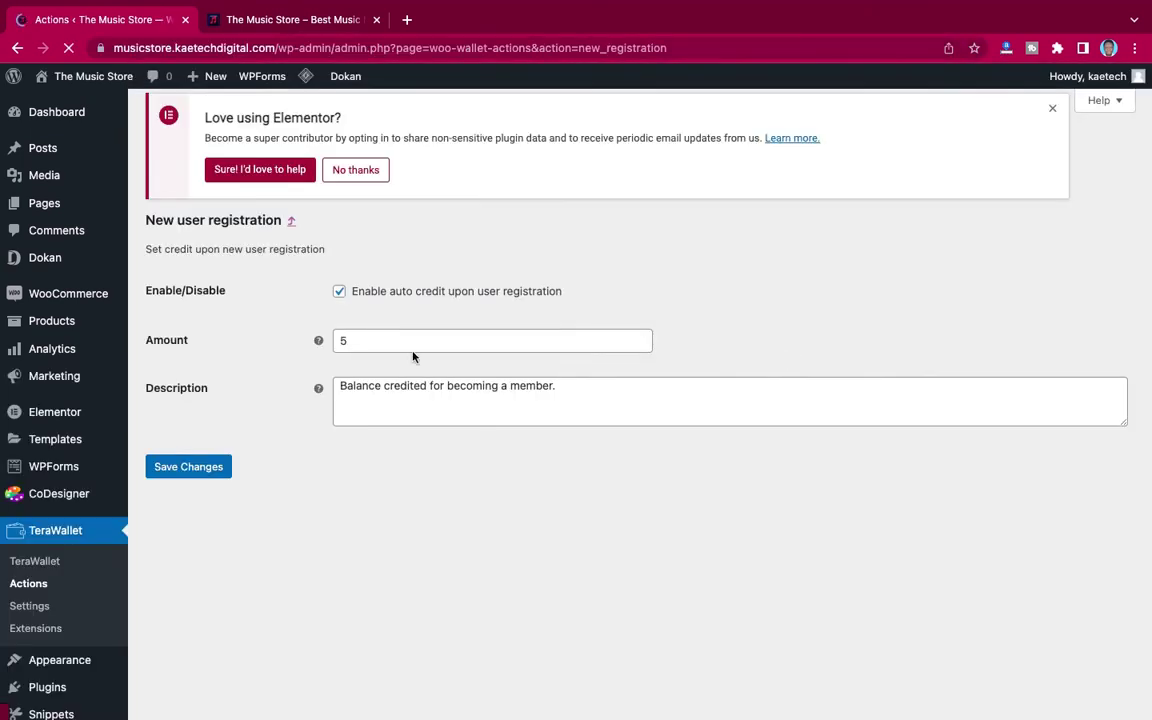
{"action": "left_click", "coordinate": [30, 583]}
{"action": "key", "text": "ctrl+Right"}
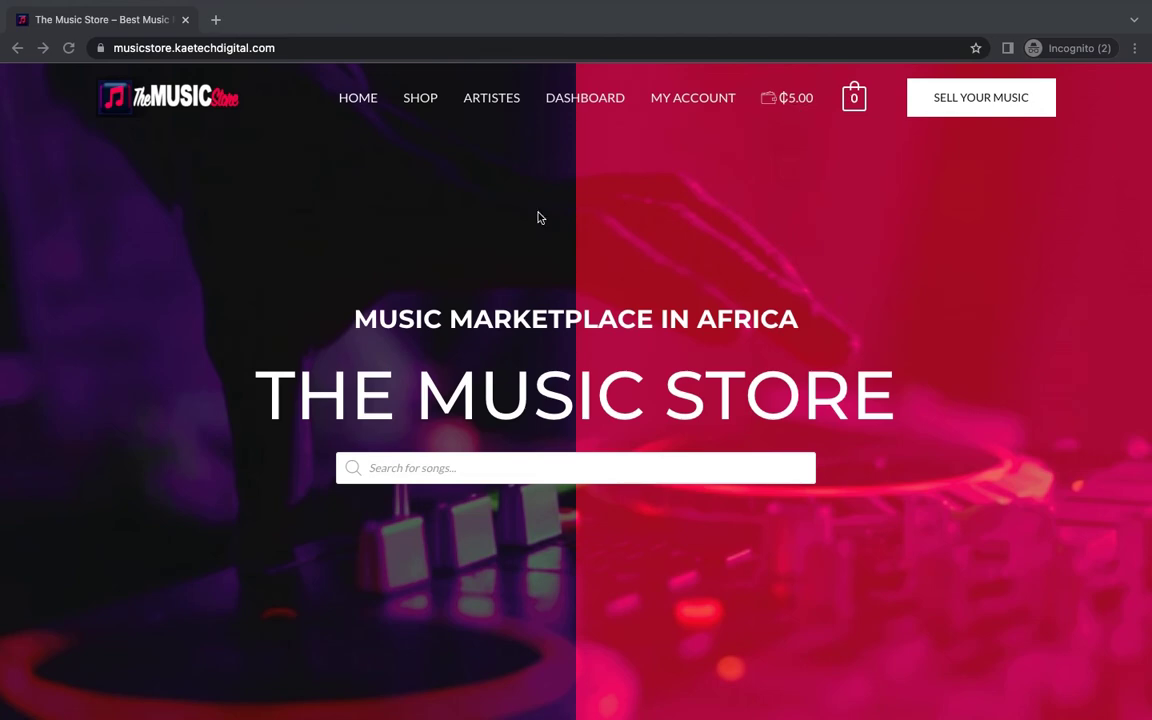
{"action": "key", "text": "ctrl+Left"}
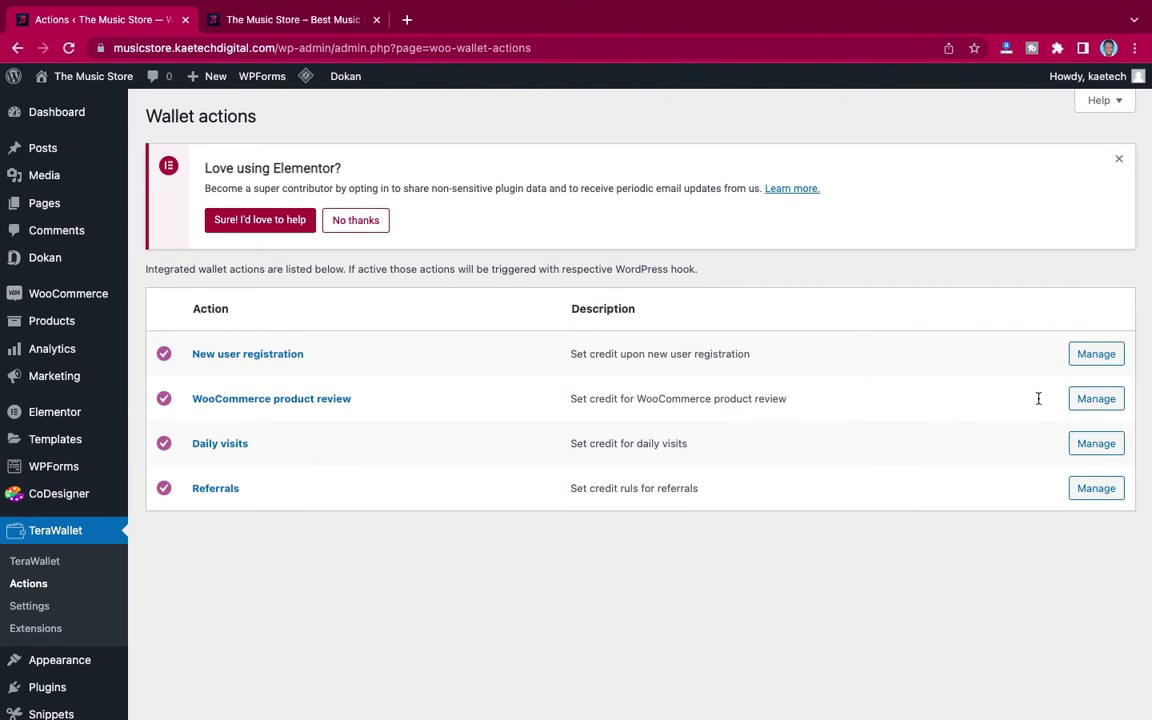
{"action": "left_click", "coordinate": [1094, 399]}
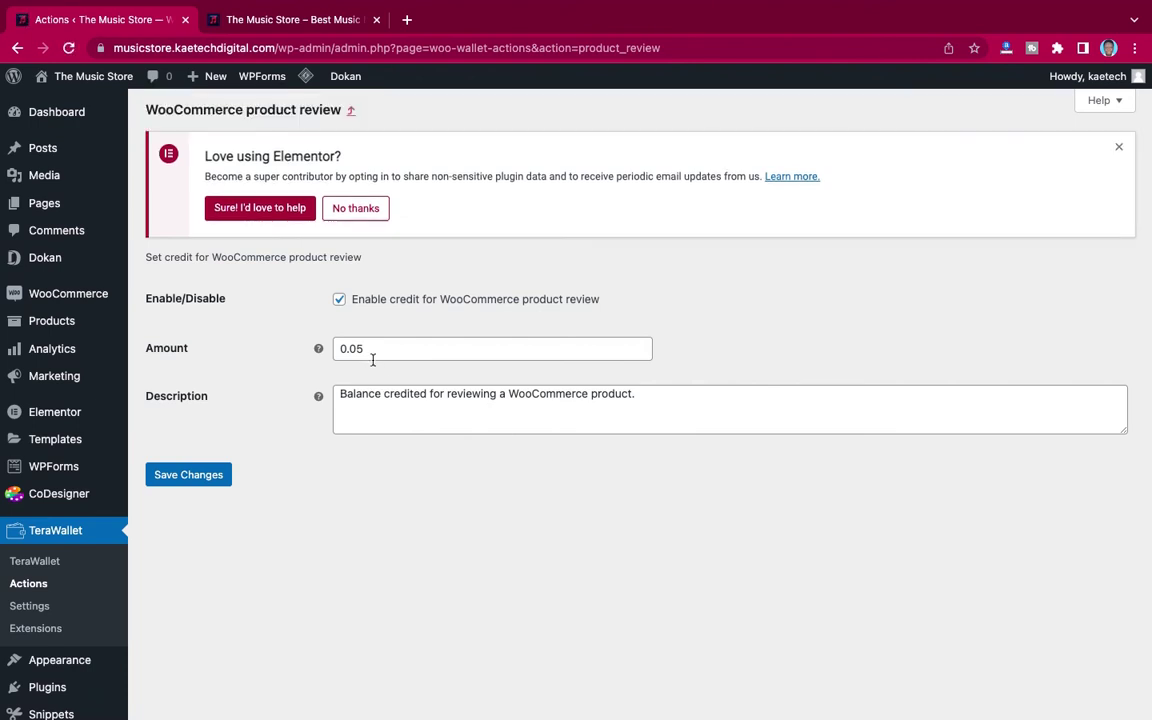
{"action": "key", "text": "ctrl+Right"}
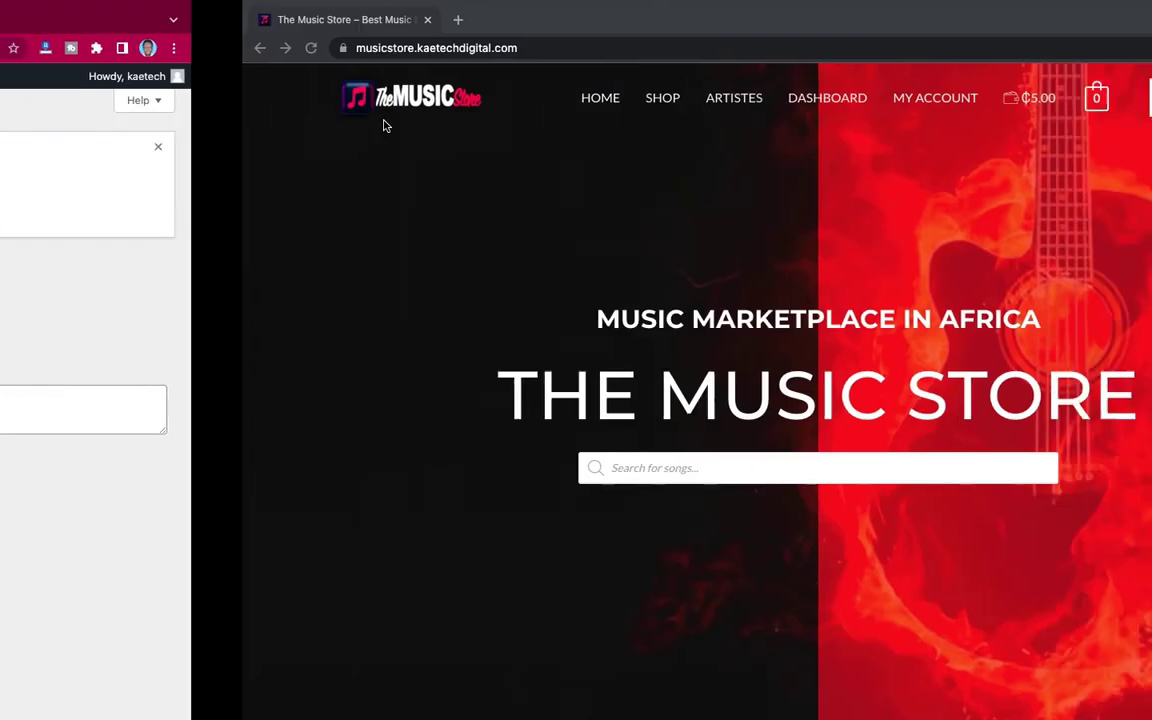
Step: Open the Wizkid – Essence ft. Tems song page and its Reviews (0) tab
{"action": "scroll", "coordinate": [591, 309], "scroll_direction": "down", "scroll_amount": 4}
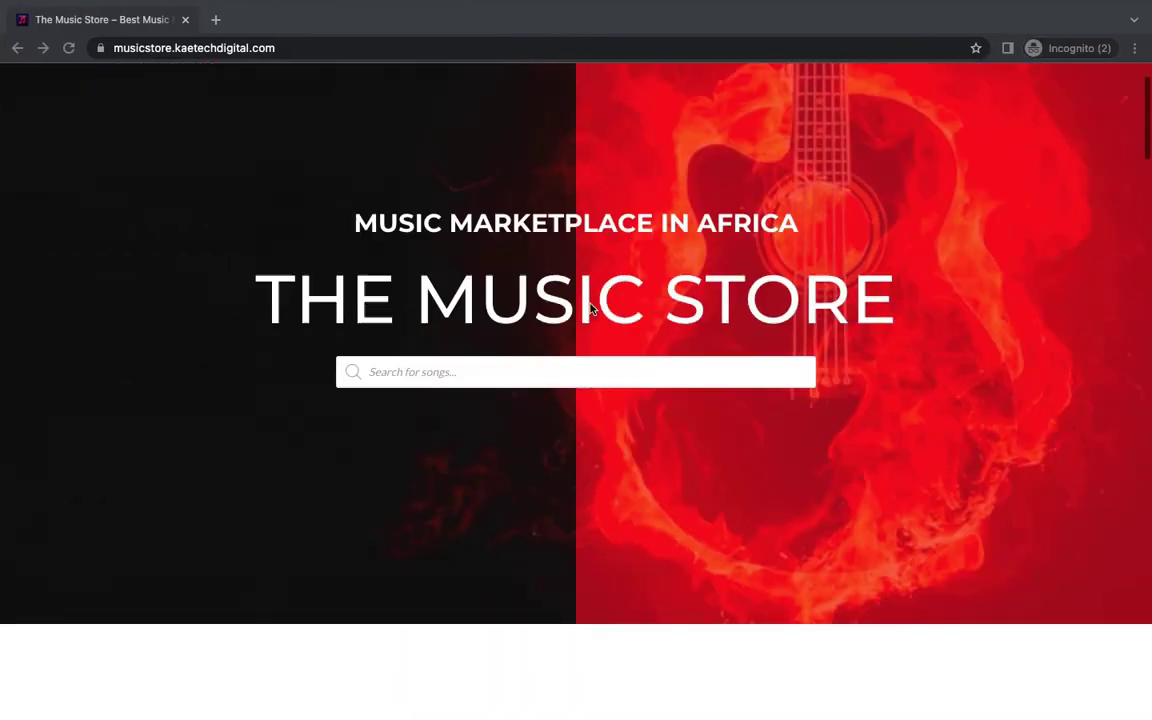
{"action": "scroll", "coordinate": [591, 309], "scroll_direction": "down", "scroll_amount": 5}
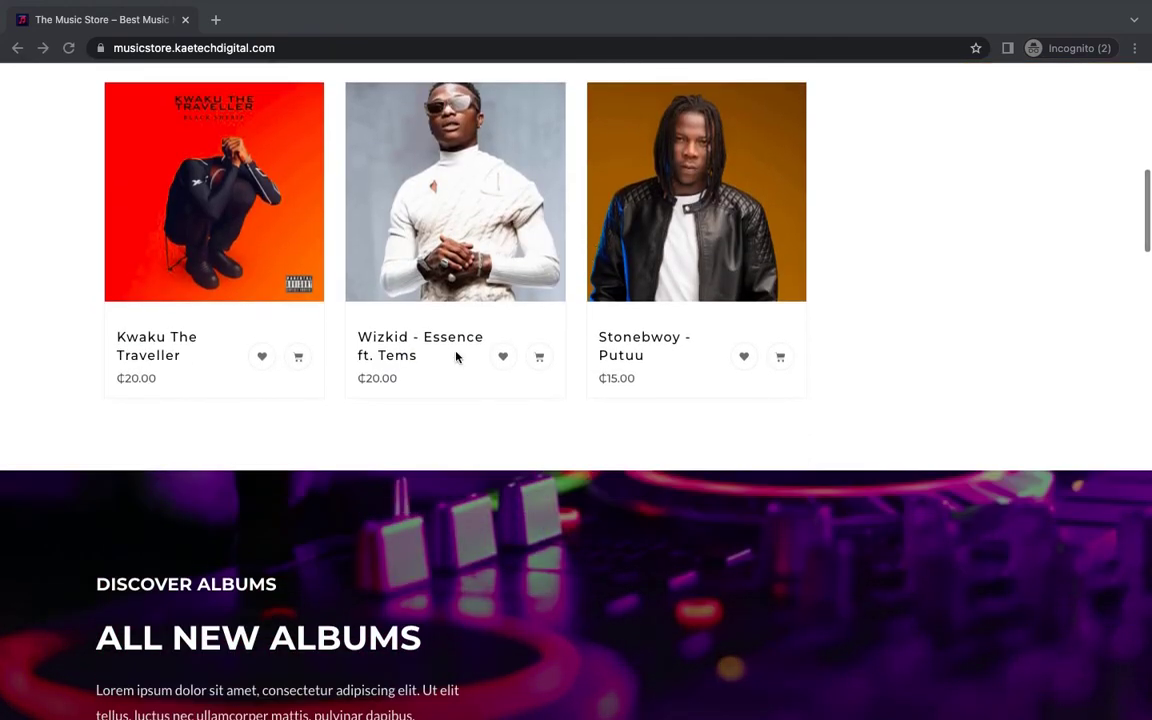
{"action": "left_click", "coordinate": [427, 340]}
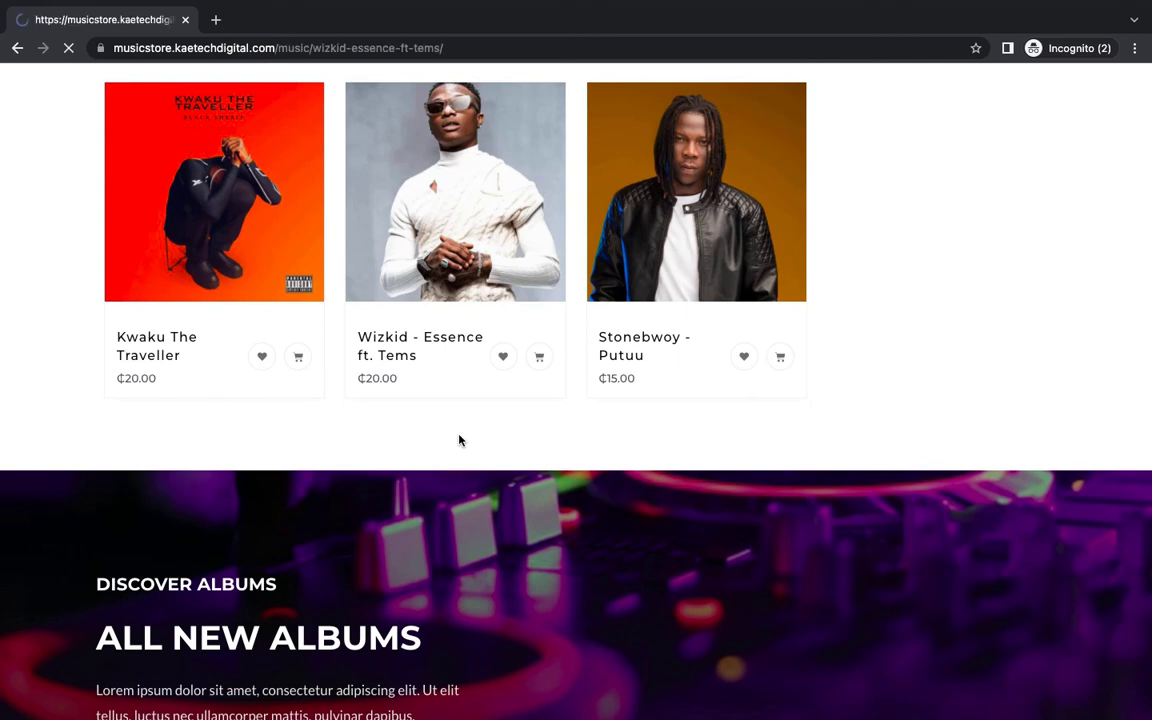
{"action": "scroll", "coordinate": [459, 440], "scroll_direction": "down", "scroll_amount": 7}
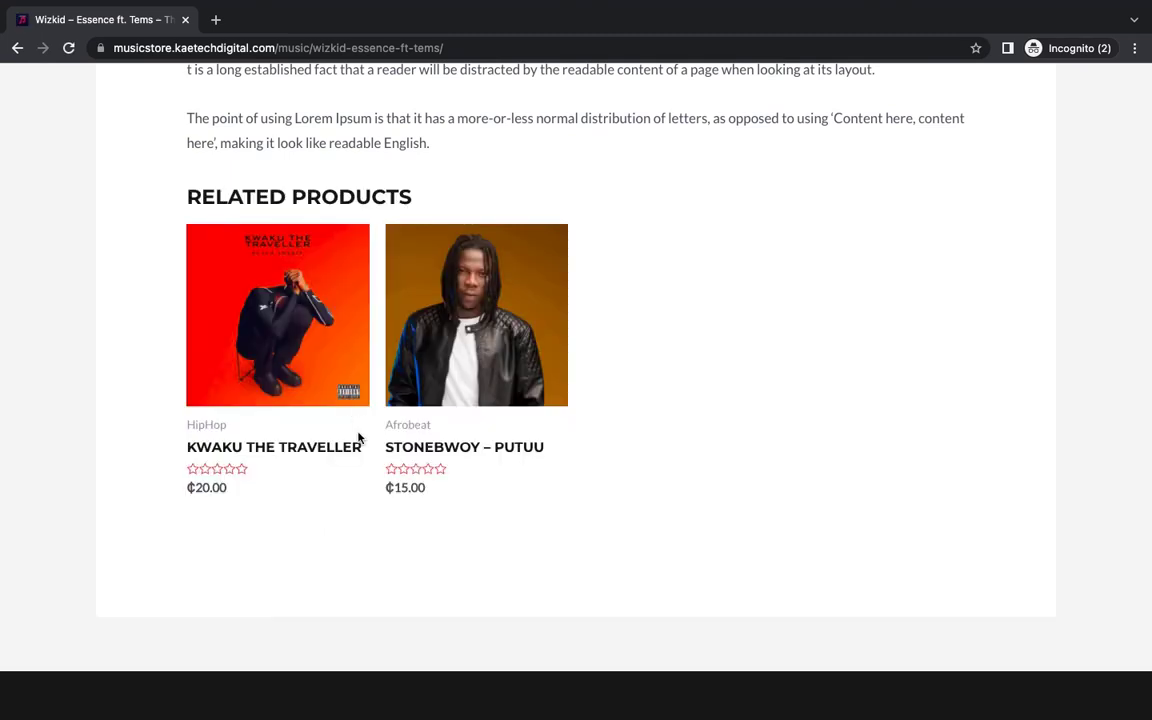
{"action": "scroll", "coordinate": [357, 437], "scroll_direction": "up", "scroll_amount": 5}
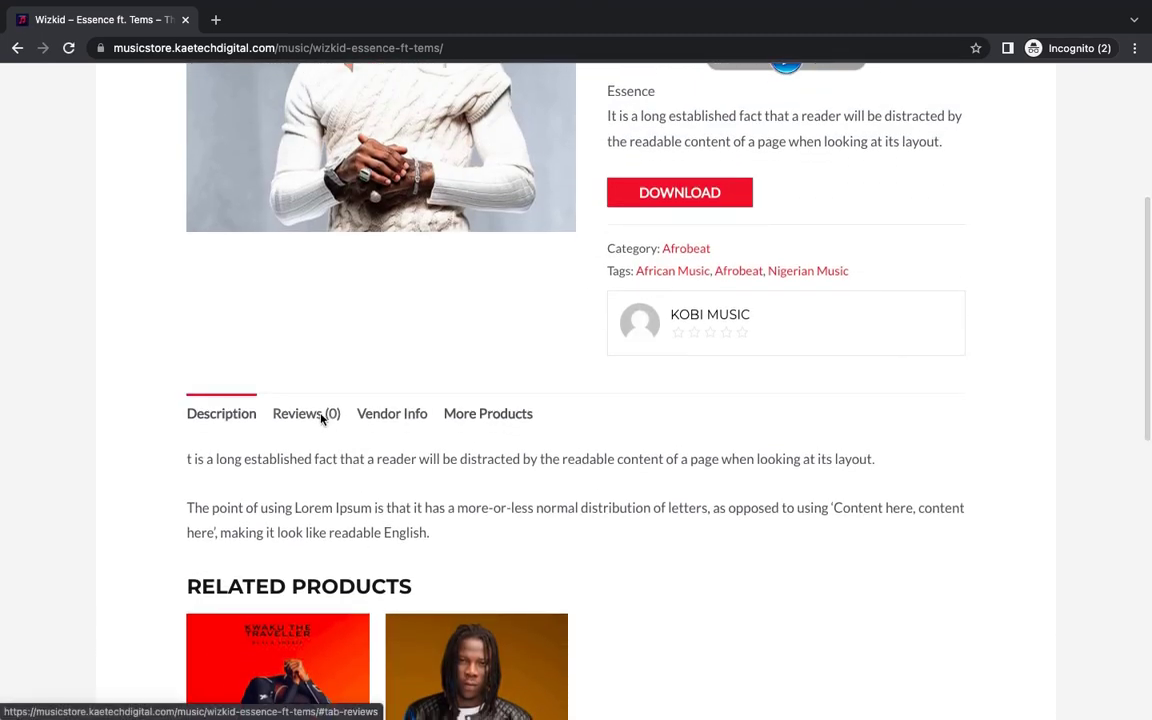
{"action": "left_click", "coordinate": [320, 416]}
{"action": "scroll", "coordinate": [355, 517], "scroll_direction": "down", "scroll_amount": 3}
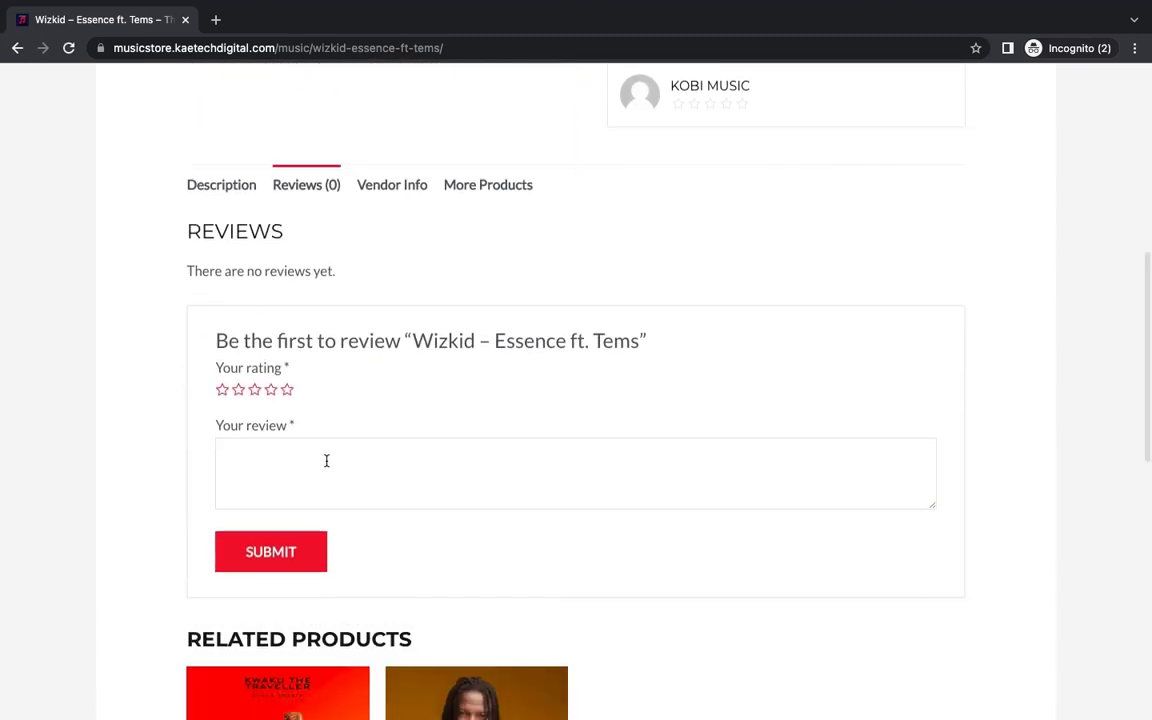
Step: Write the review 'Nice song for the summer', rate it five stars, and submit it
{"action": "left_click", "coordinate": [326, 460]}
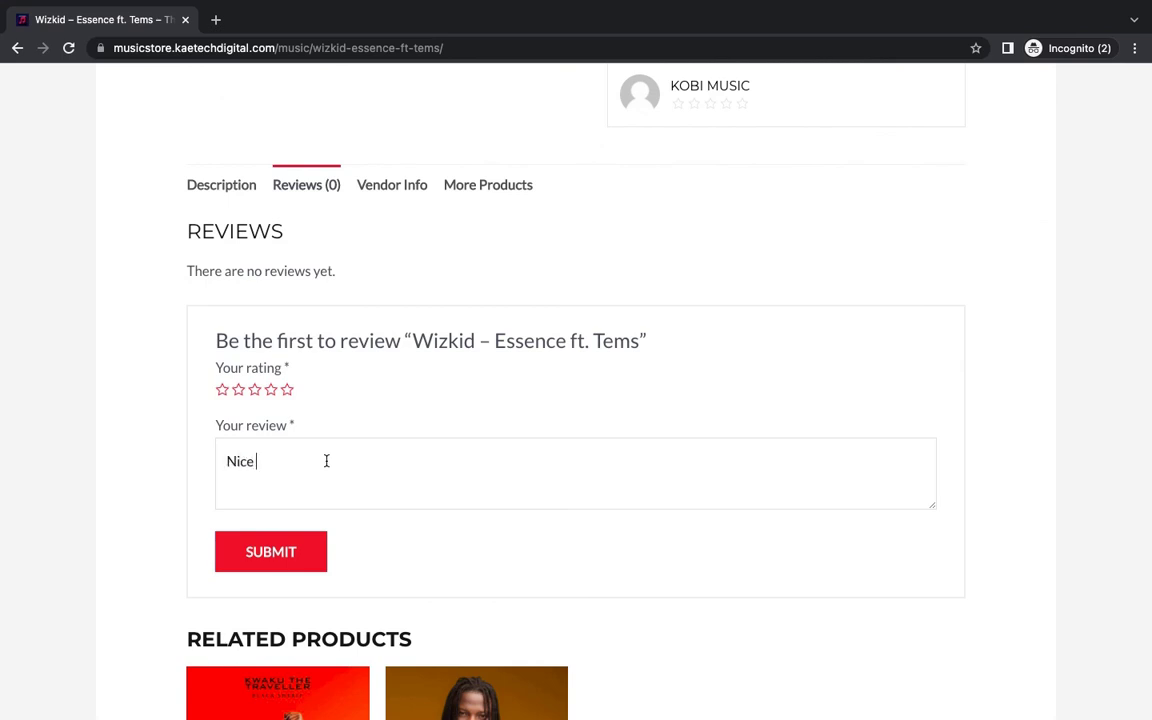
{"action": "type", "text": "Nice song for the summer"}
{"action": "left_click", "coordinate": [293, 558]}
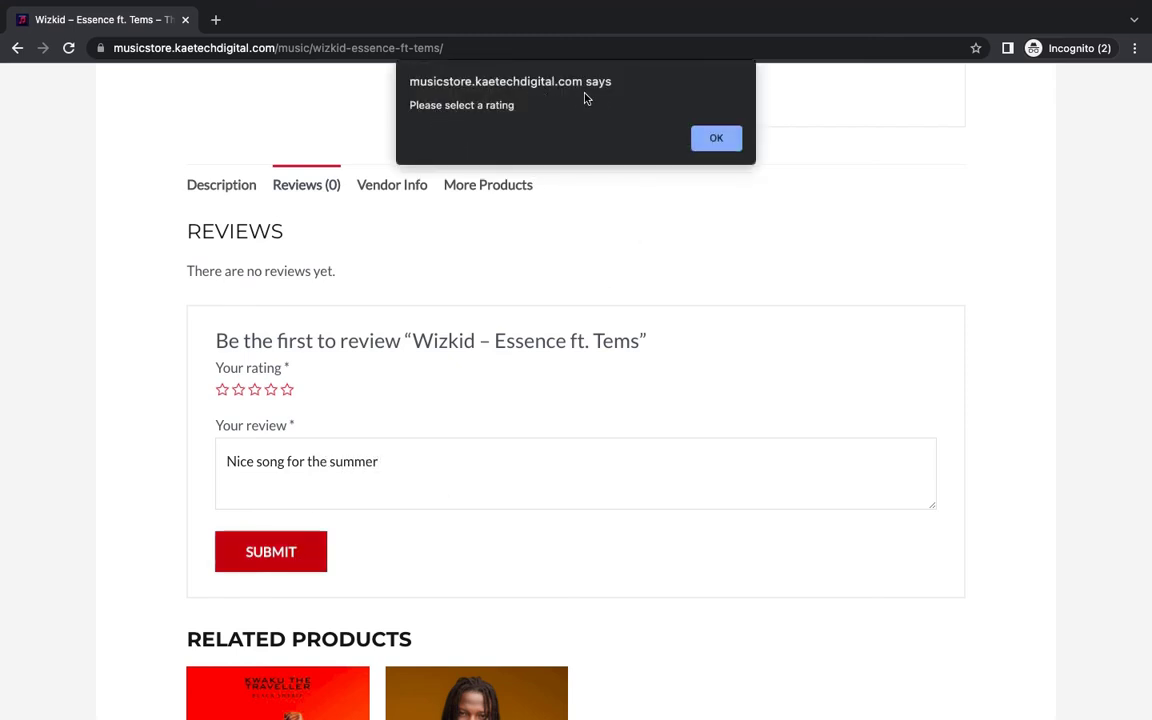
{"action": "left_click", "coordinate": [716, 139]}
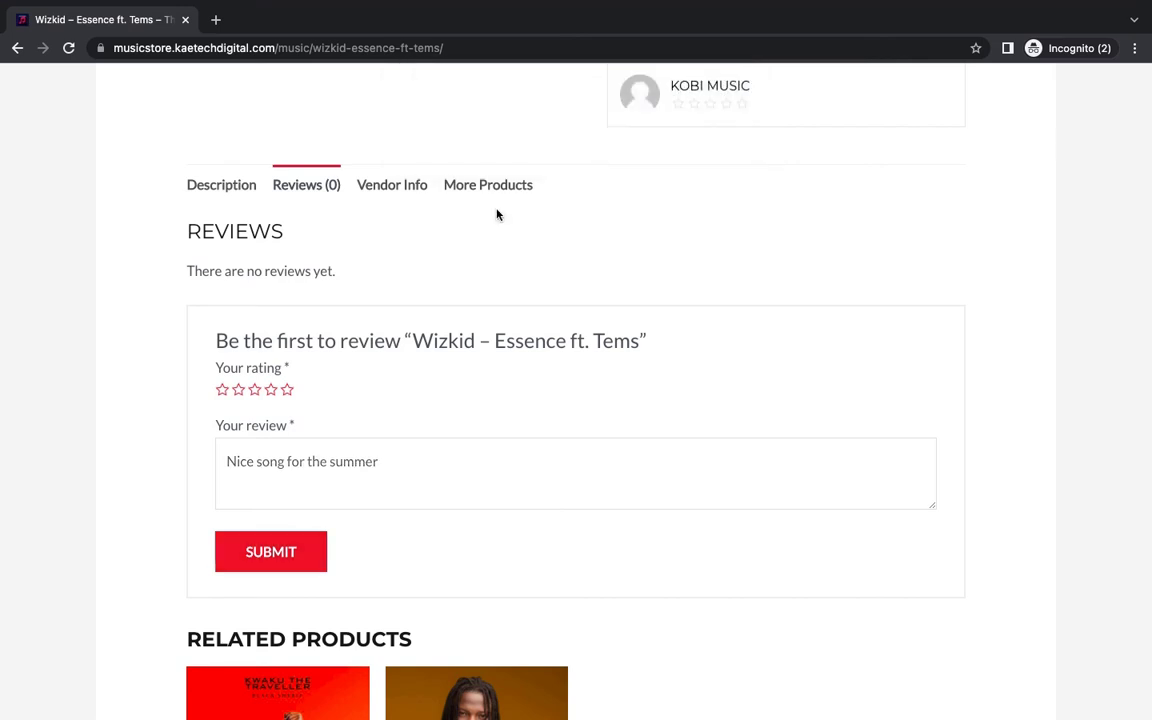
{"action": "left_click", "coordinate": [287, 389]}
{"action": "left_click", "coordinate": [318, 550]}
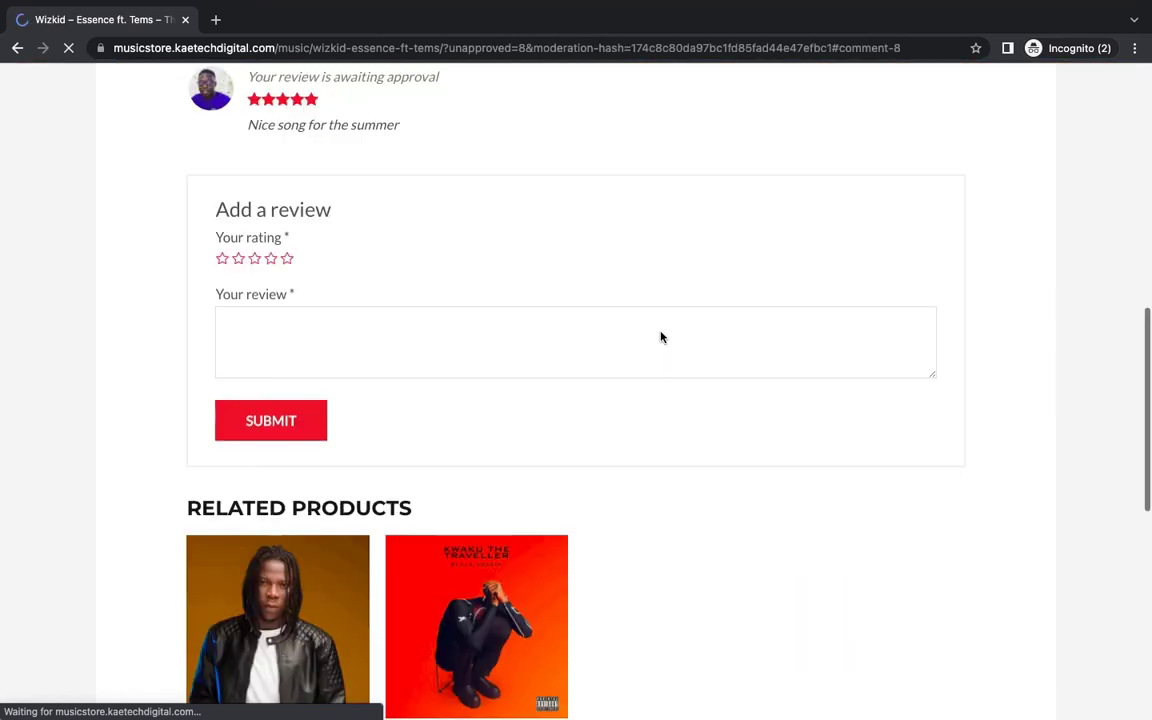
{"action": "scroll", "coordinate": [660, 337], "scroll_direction": "up", "scroll_amount": 4}
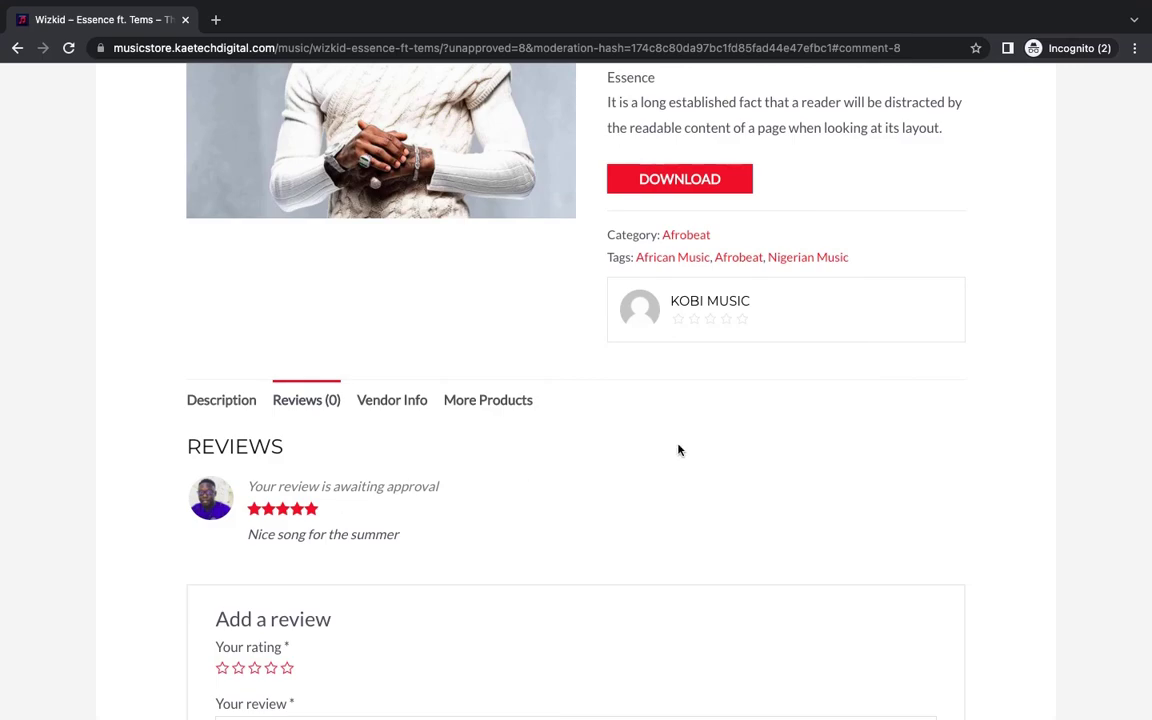
{"action": "scroll", "coordinate": [680, 448], "scroll_direction": "up", "scroll_amount": 4}
{"action": "key", "text": "ctrl+Left"}
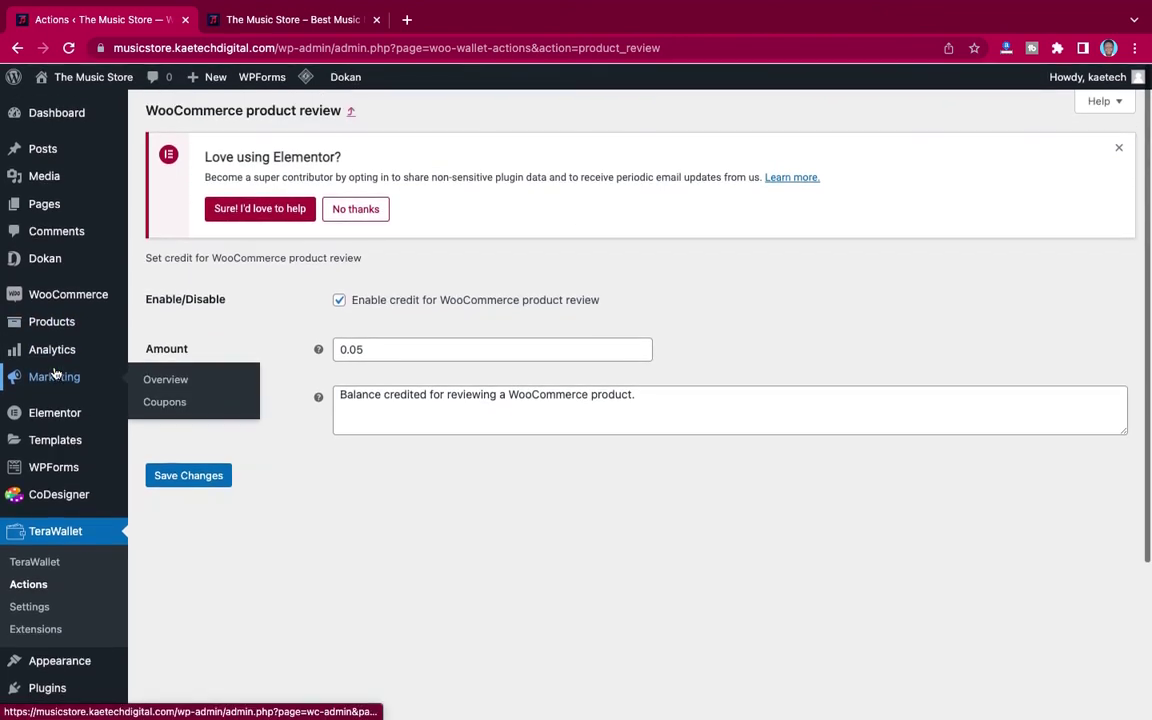
Step: Reload the admin, open Comments, and approve the pending 'Nice song for the summer' review
{"action": "left_click", "coordinate": [68, 47]}
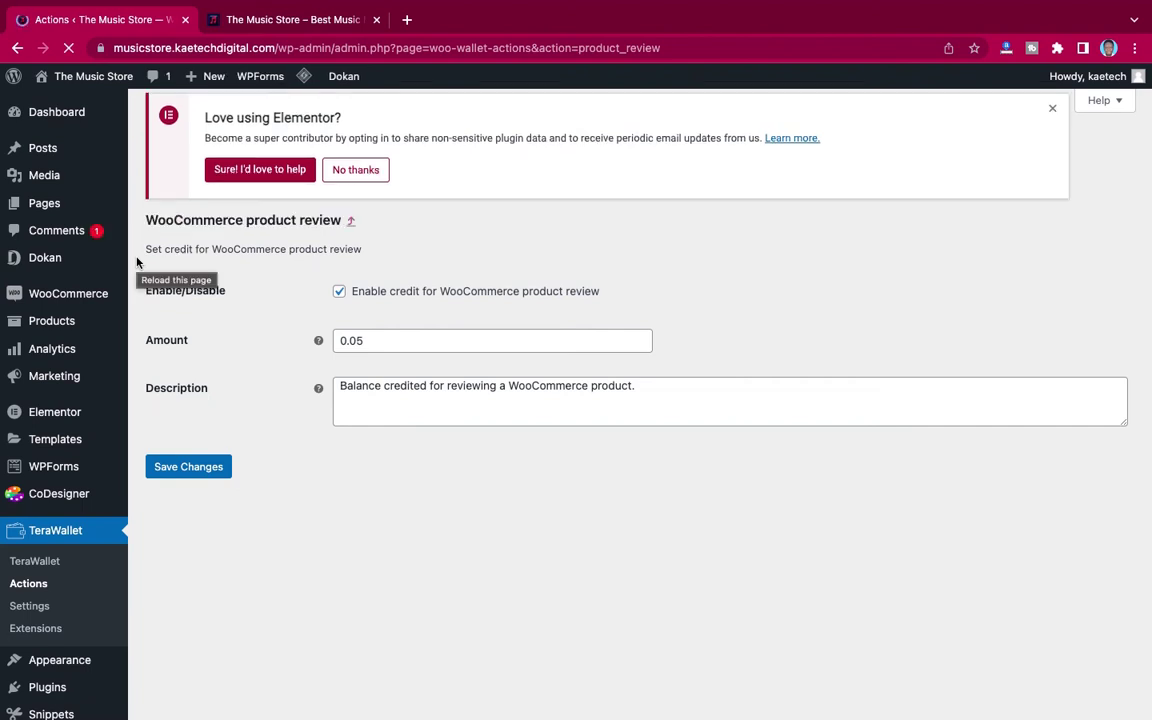
{"action": "left_click", "coordinate": [63, 233]}
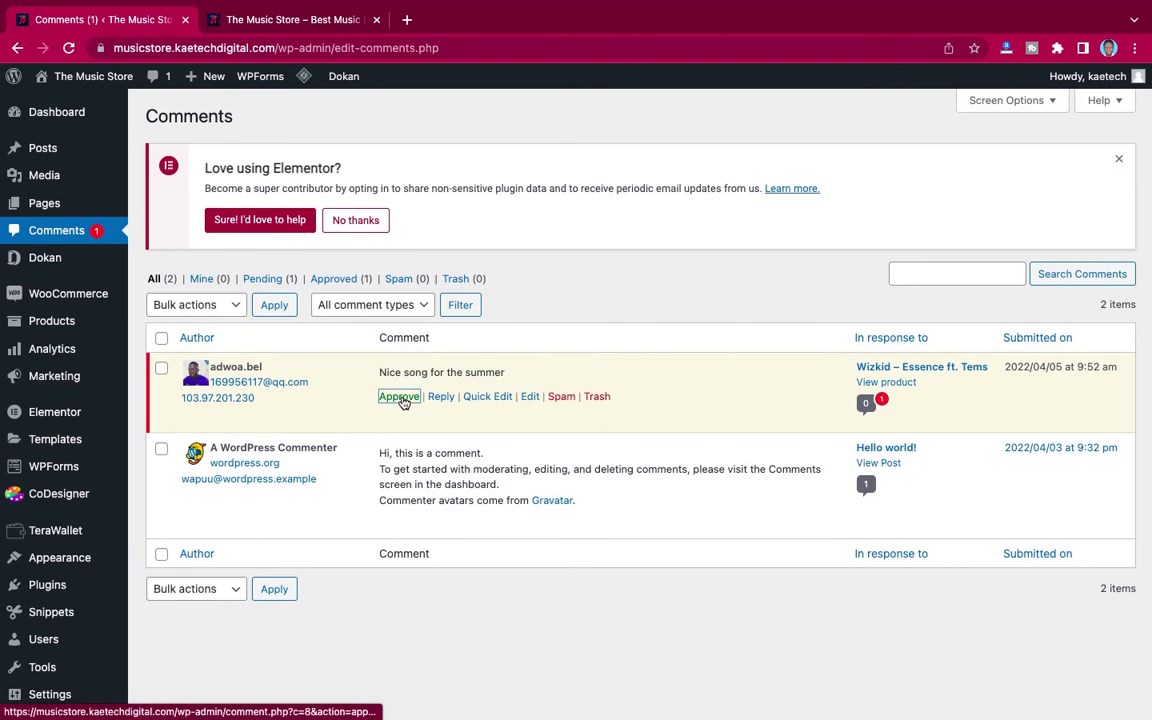
{"action": "left_click", "coordinate": [399, 397]}
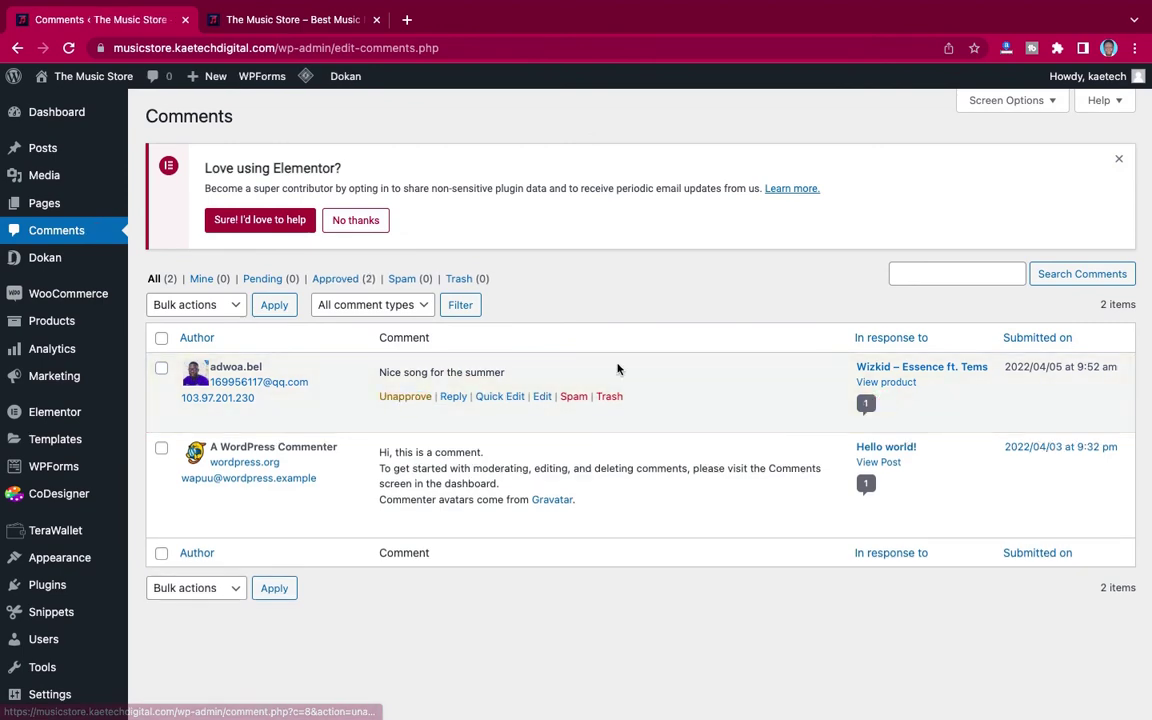
{"action": "key", "text": "super+grave"}
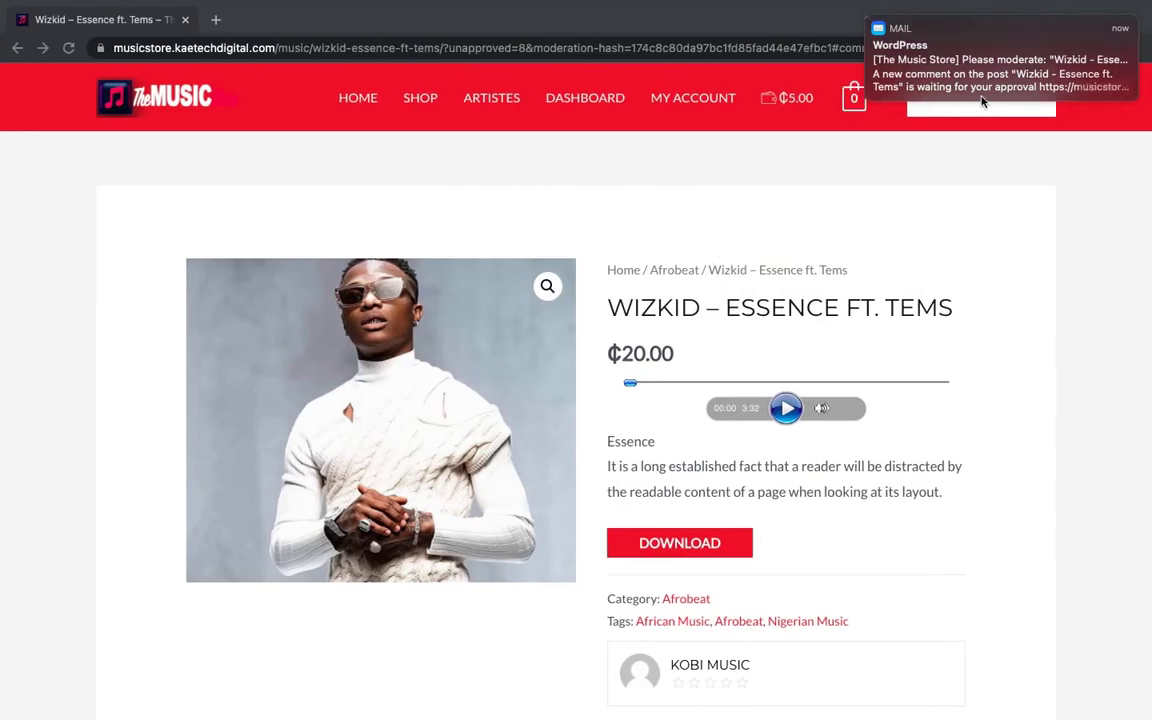
Step: Dismiss the mail notification and reload the Wizkid page to show the review and ₵5.05 balance
{"action": "left_click", "coordinate": [867, 19]}
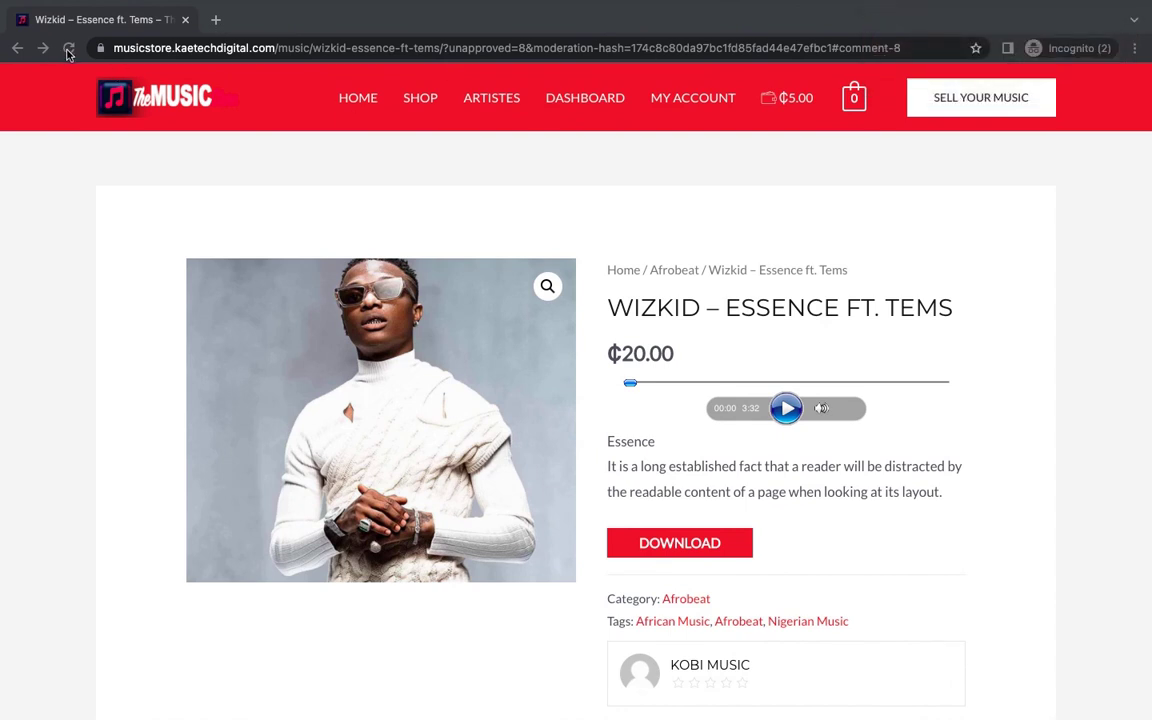
{"action": "left_click", "coordinate": [68, 50]}
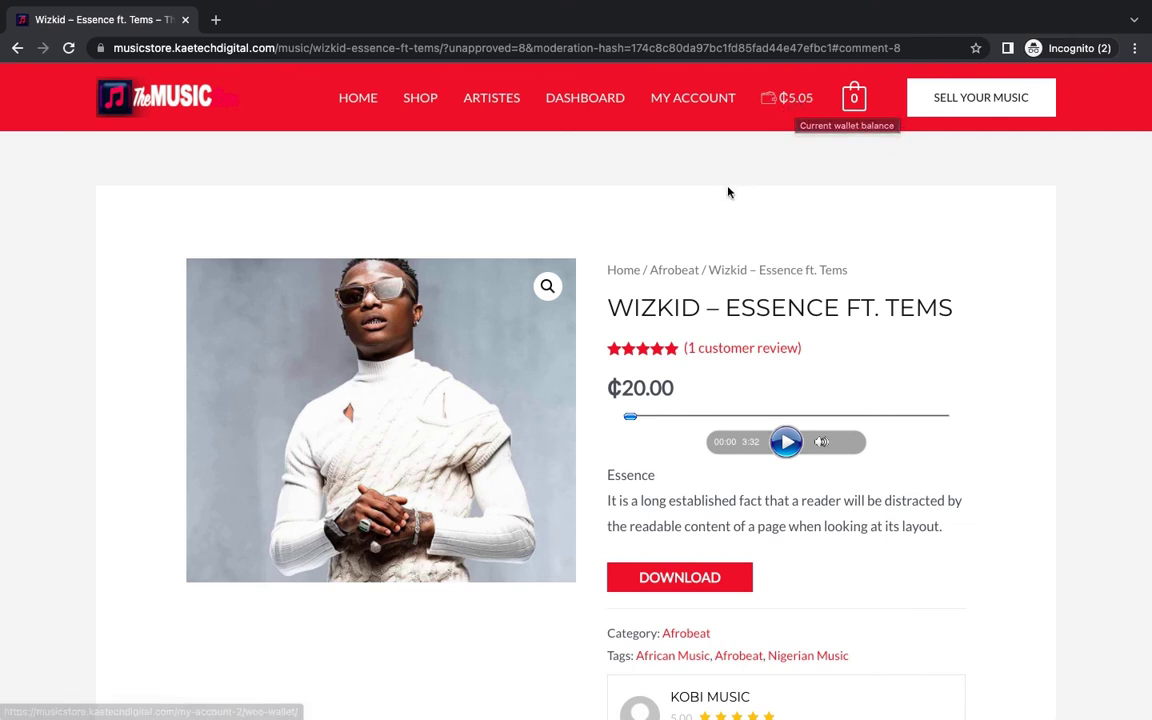
{"action": "key", "text": "ctrl+Left"}
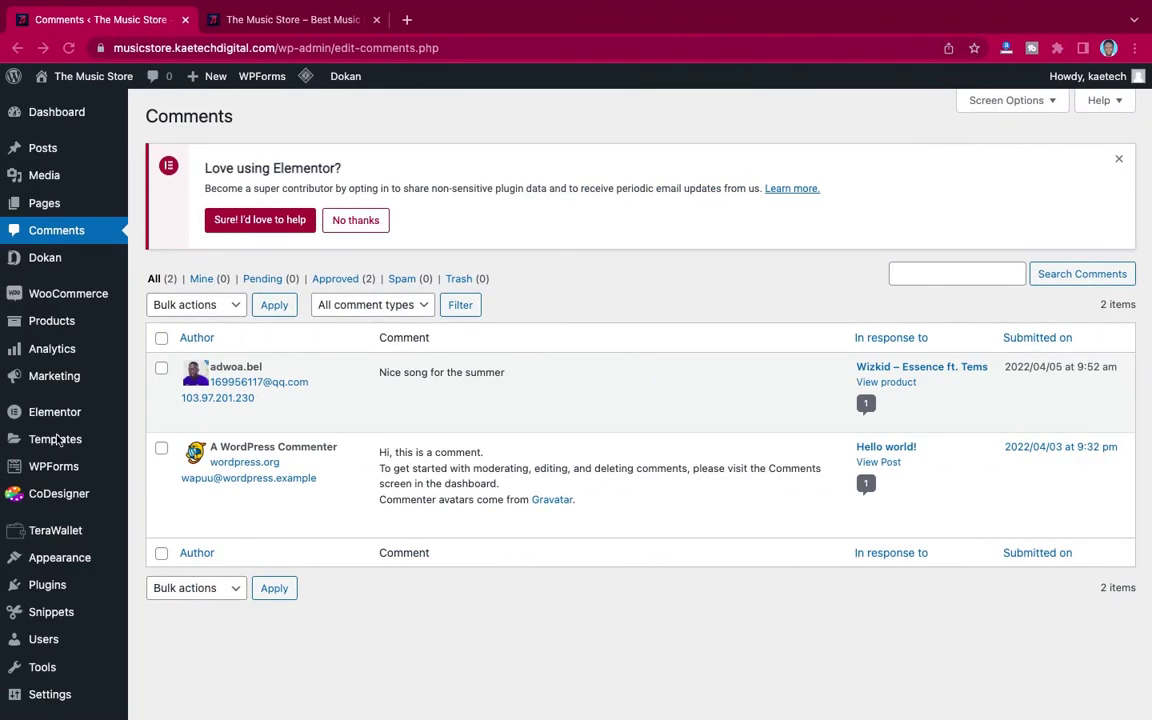
Step: Open TeraWallet Actions and inspect Referrals settings: 0.05 per visitor, 2 per signup
{"action": "scroll", "coordinate": [40, 520], "scroll_direction": "down", "scroll_amount": 2}
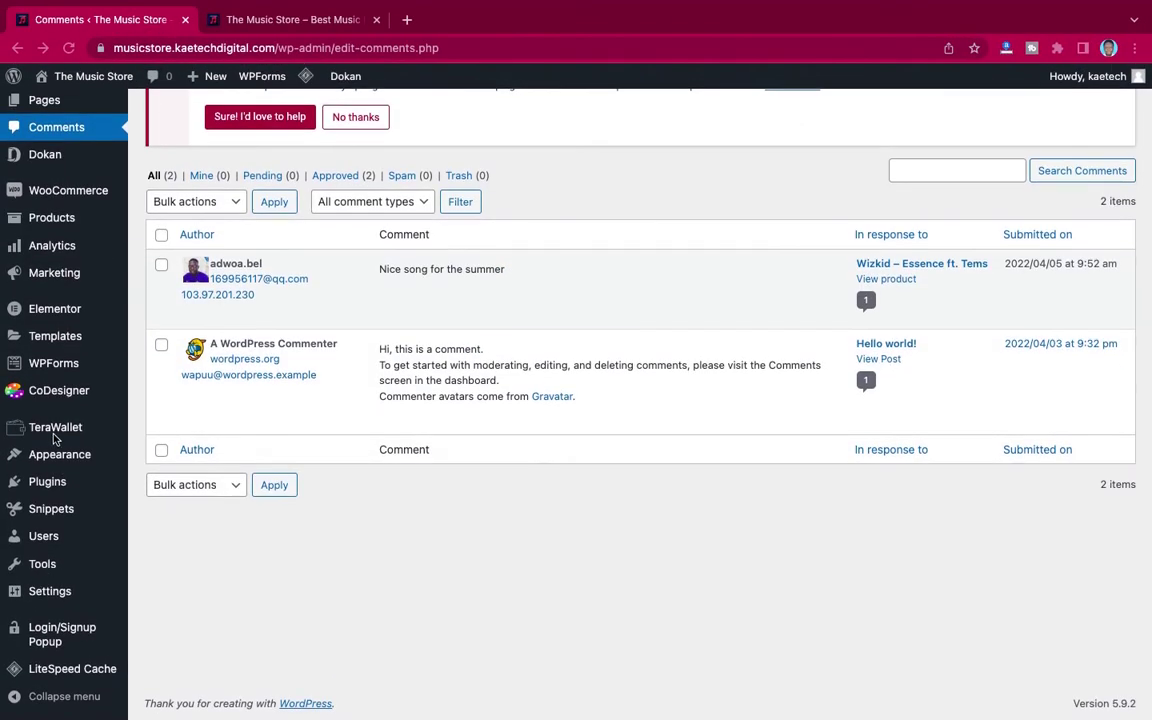
{"action": "mouse_move", "coordinate": [60, 430]}
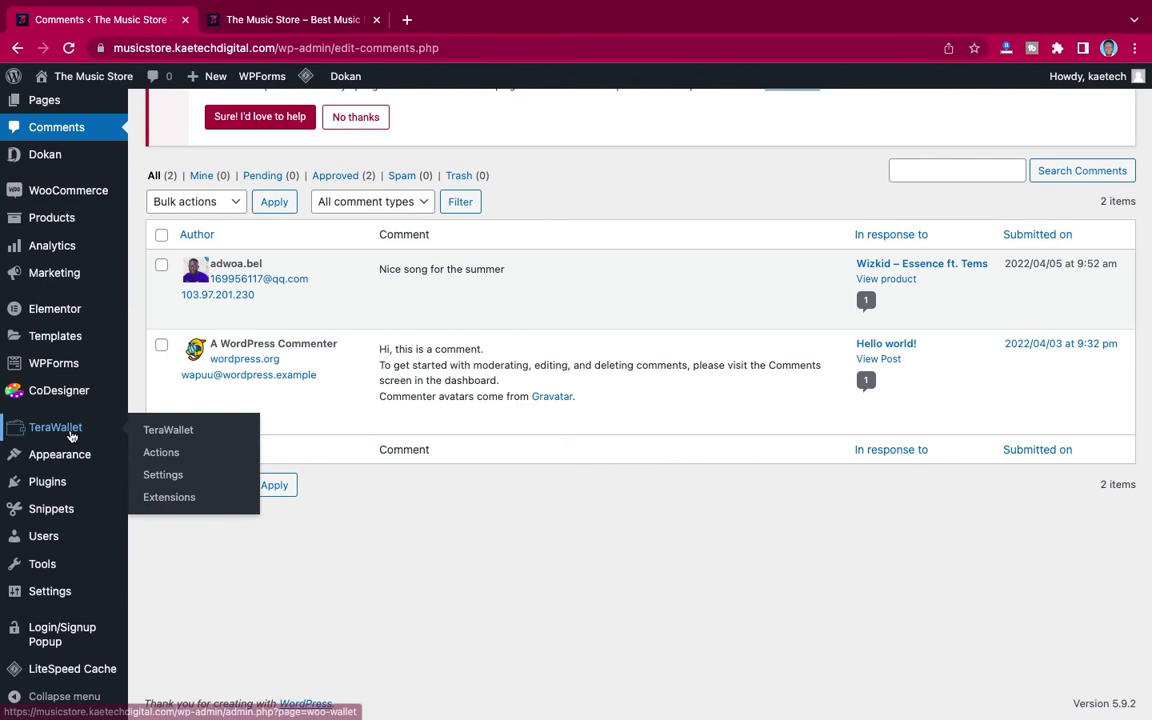
{"action": "left_click", "coordinate": [163, 458]}
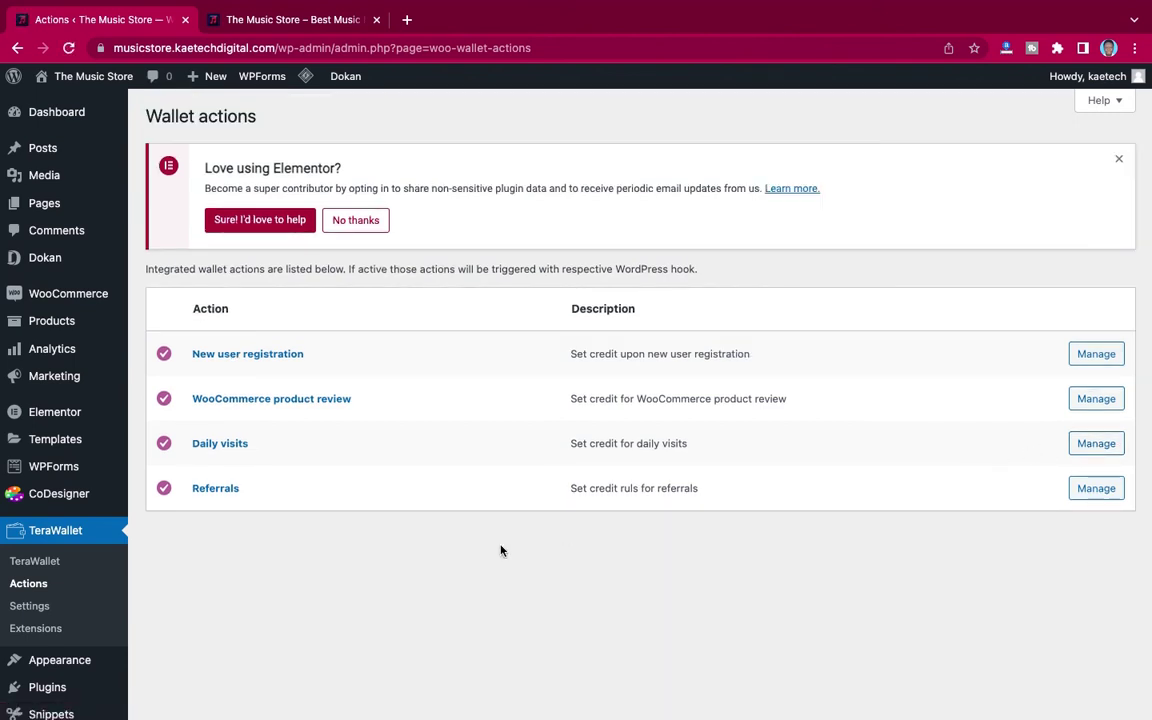
{"action": "left_click", "coordinate": [1097, 489]}
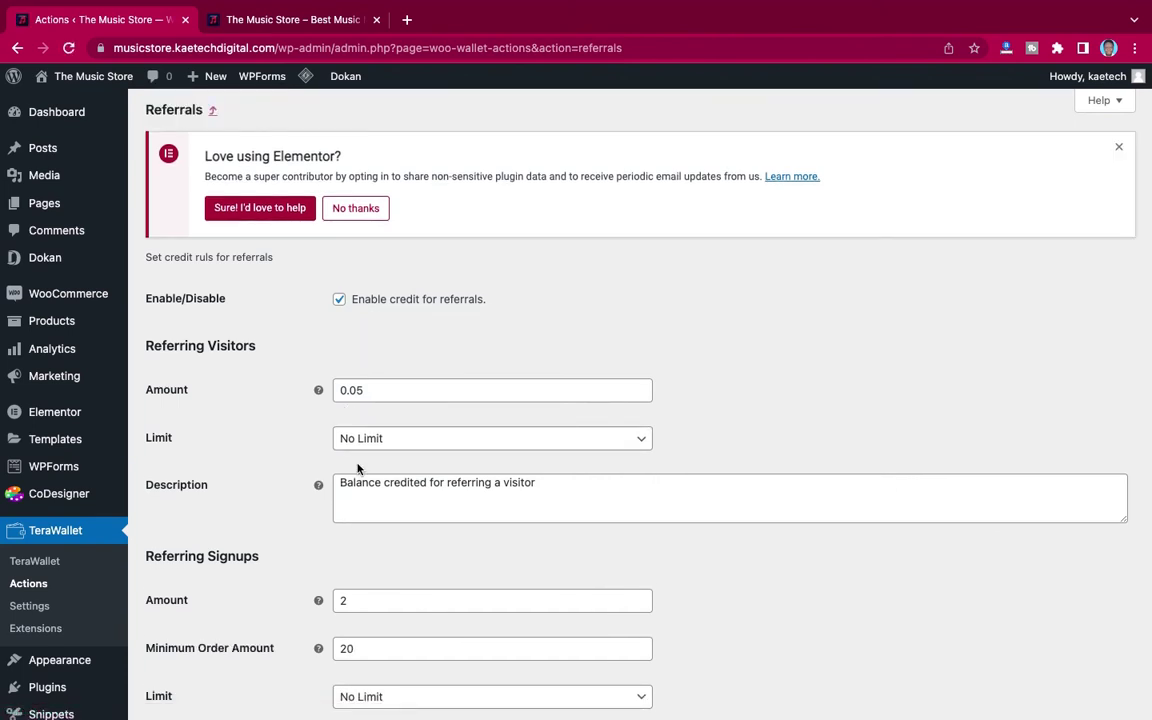
{"action": "scroll", "coordinate": [294, 498], "scroll_direction": "down", "scroll_amount": 3}
{"action": "scroll", "coordinate": [365, 285], "scroll_direction": "up", "scroll_amount": 1}
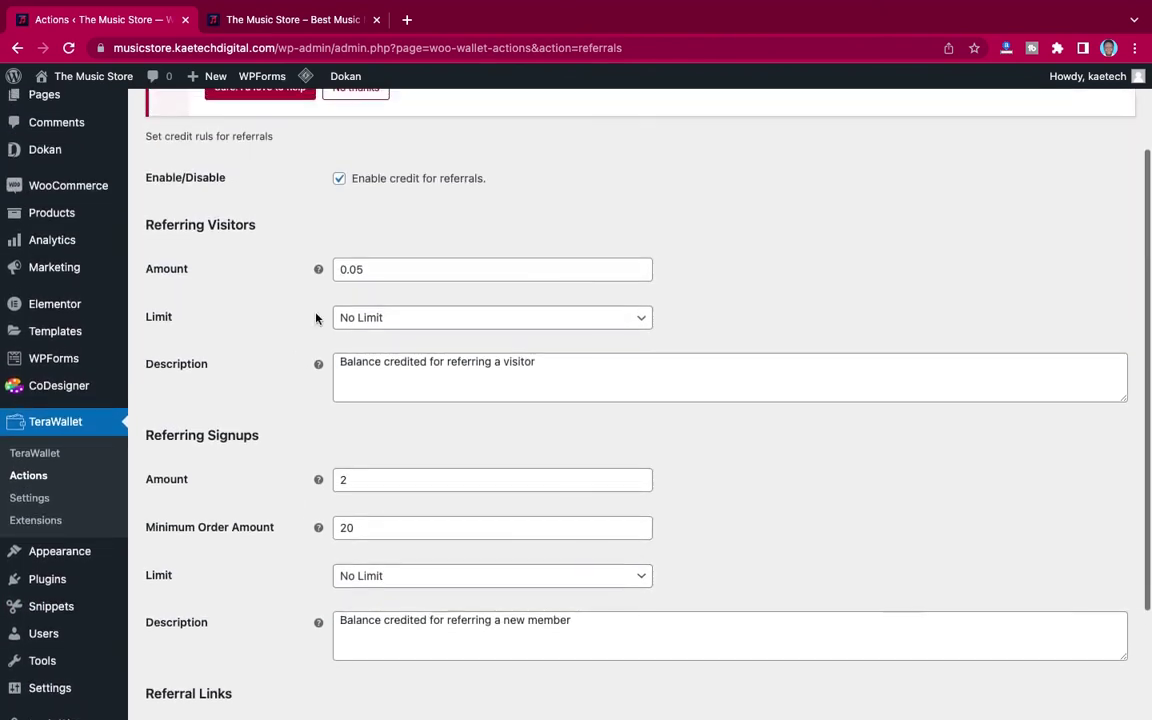
{"action": "scroll", "coordinate": [239, 510], "scroll_direction": "down", "scroll_amount": 3}
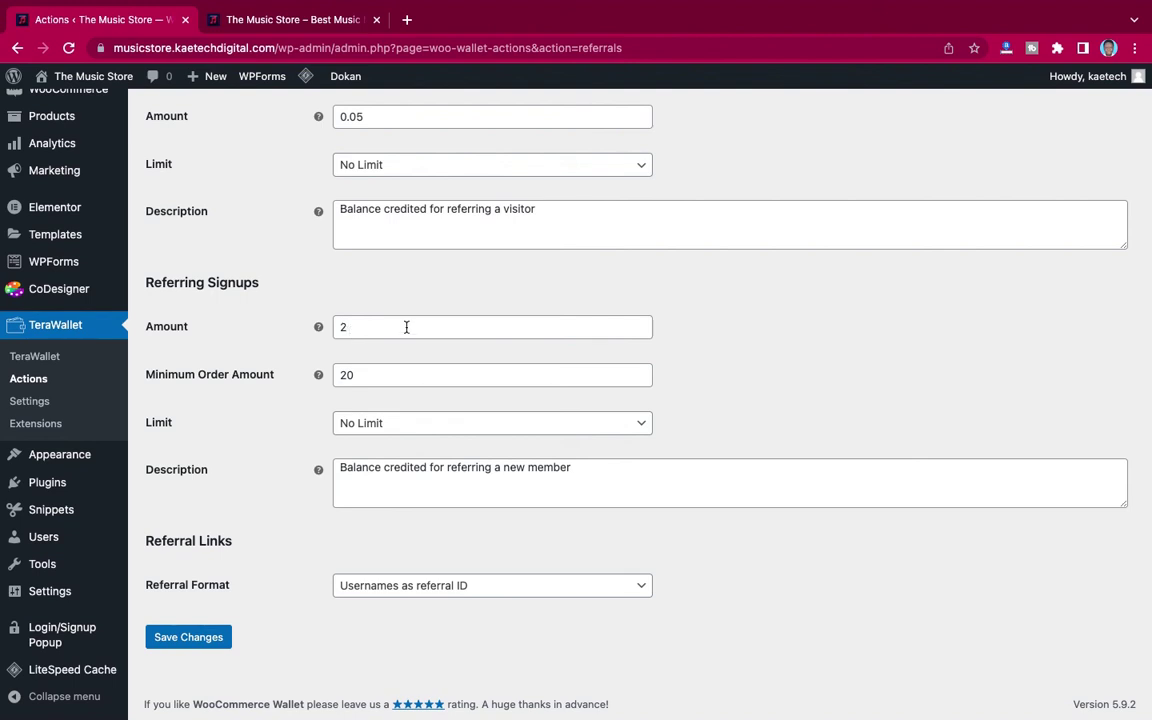
{"action": "key", "text": "ctrl+Right"}
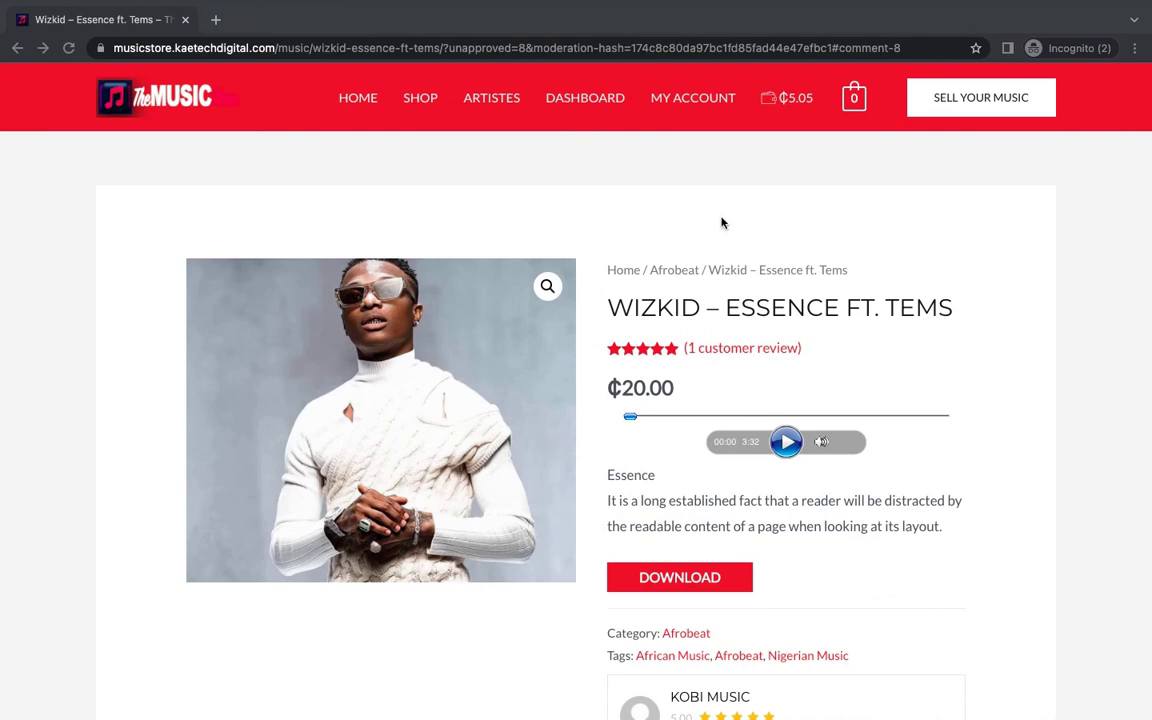
Step: Open My Account > My Wallet and highlight the ₵5.05 balance and its three credits
{"action": "left_click", "coordinate": [703, 101]}
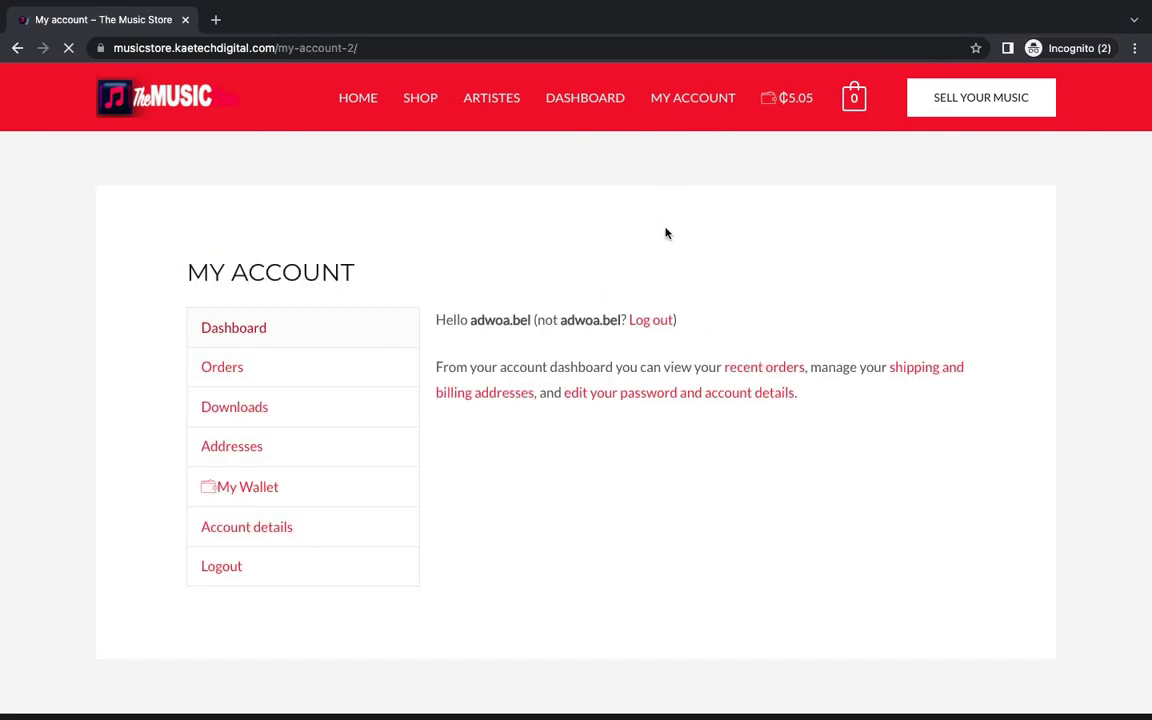
{"action": "left_click", "coordinate": [249, 496]}
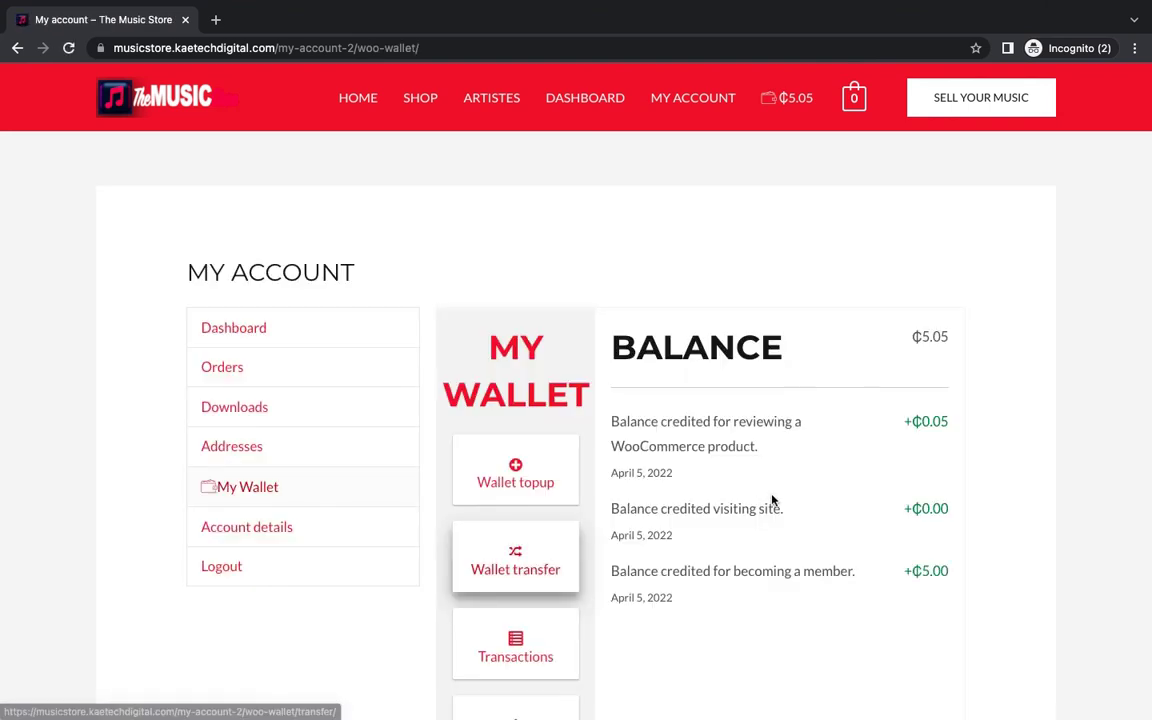
{"action": "scroll", "coordinate": [740, 502], "scroll_direction": "down", "scroll_amount": 1}
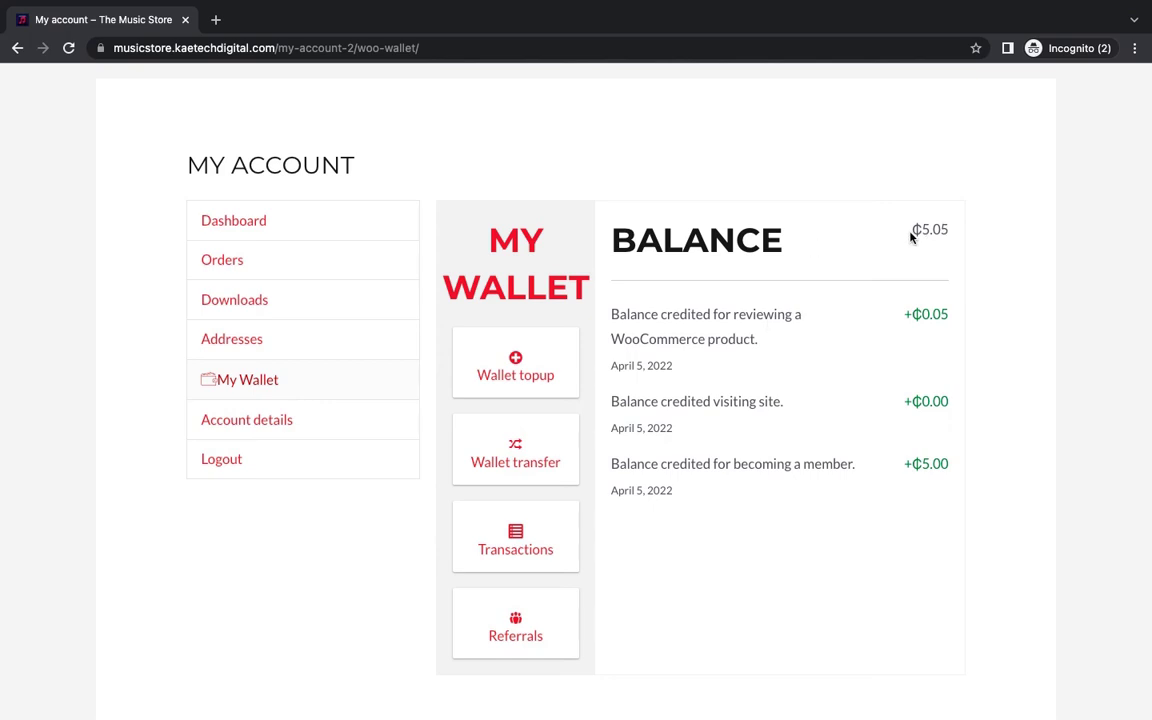
{"action": "triple_click", "coordinate": [972, 231]}
{"action": "left_click_drag", "start_coordinate": [911, 230], "coordinate": [940, 230]}
{"action": "triple_click", "coordinate": [953, 230]}
{"action": "left_click", "coordinate": [952, 232]}
{"action": "scroll", "coordinate": [688, 512], "scroll_direction": "down", "scroll_amount": 1}
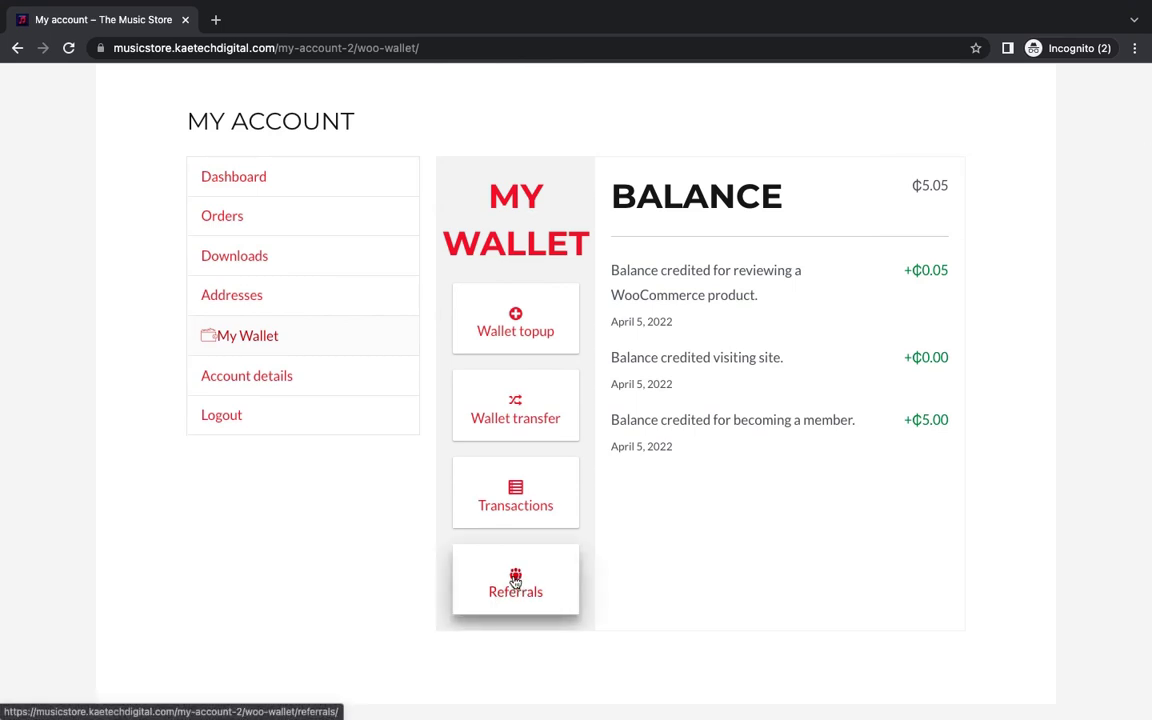
Step: In My Wallet's Referrals card, copy the referral URL shown beside 0 visitors and 0 signups
{"action": "left_click", "coordinate": [515, 580]}
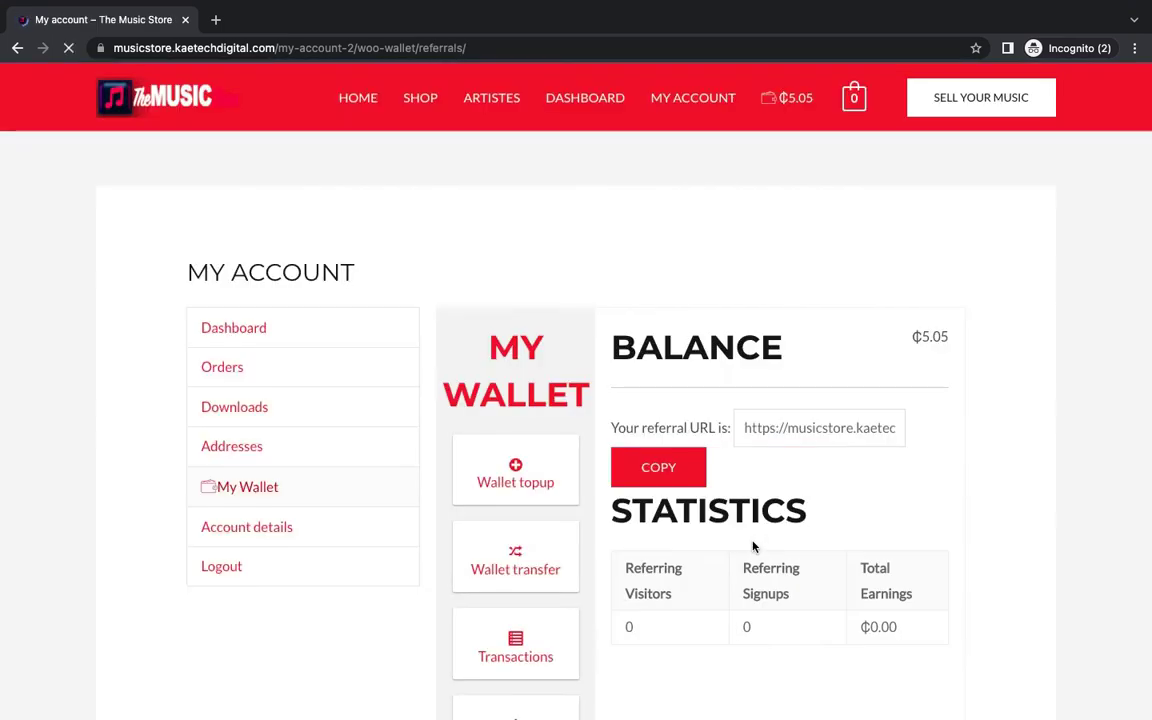
{"action": "scroll", "coordinate": [964, 517], "scroll_direction": "down", "scroll_amount": 2}
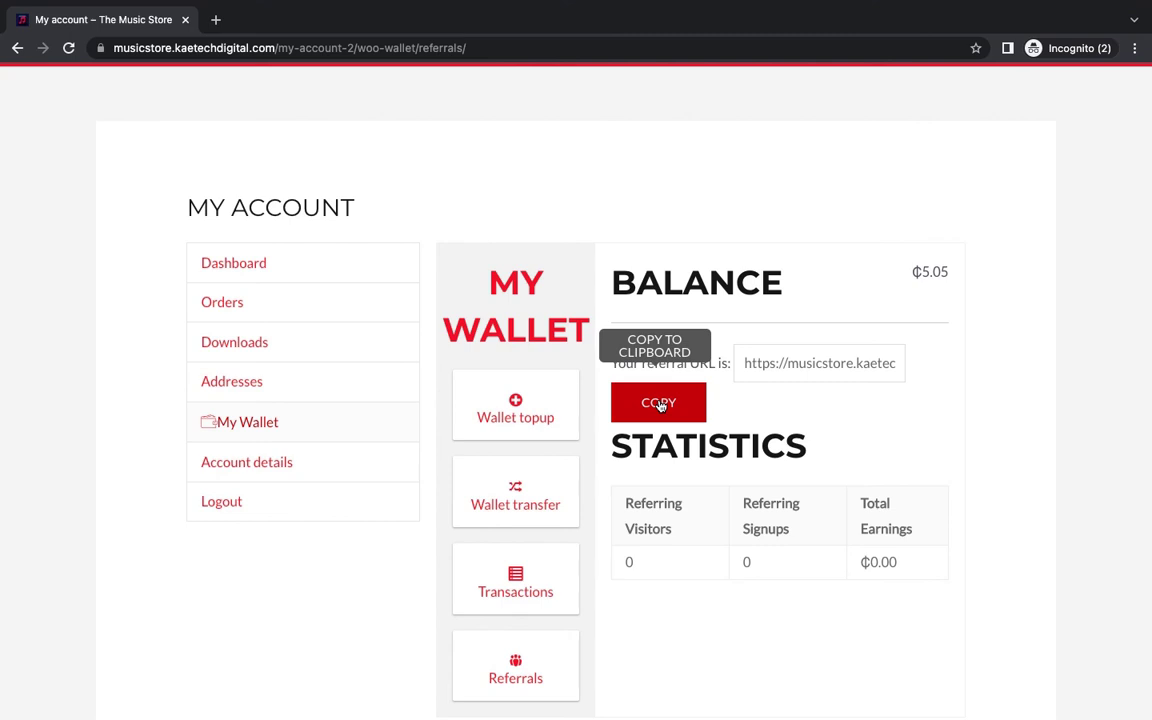
{"action": "left_click", "coordinate": [660, 404]}
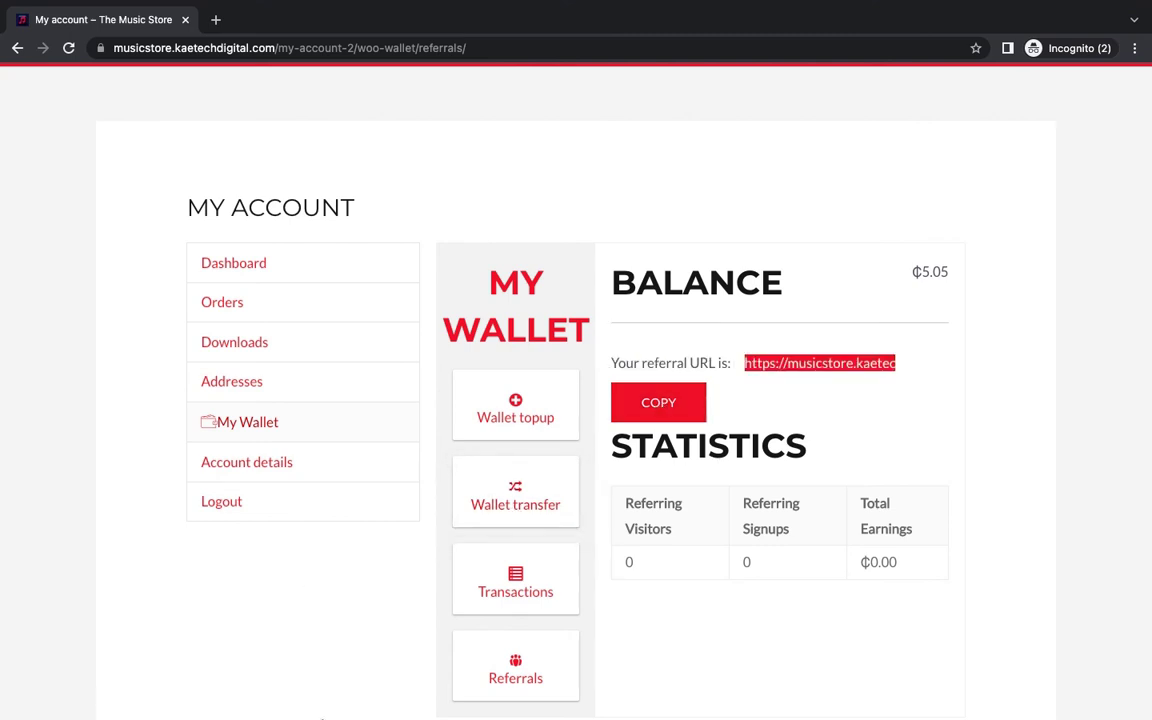
{"action": "mouse_move", "coordinate": [328, 717]}
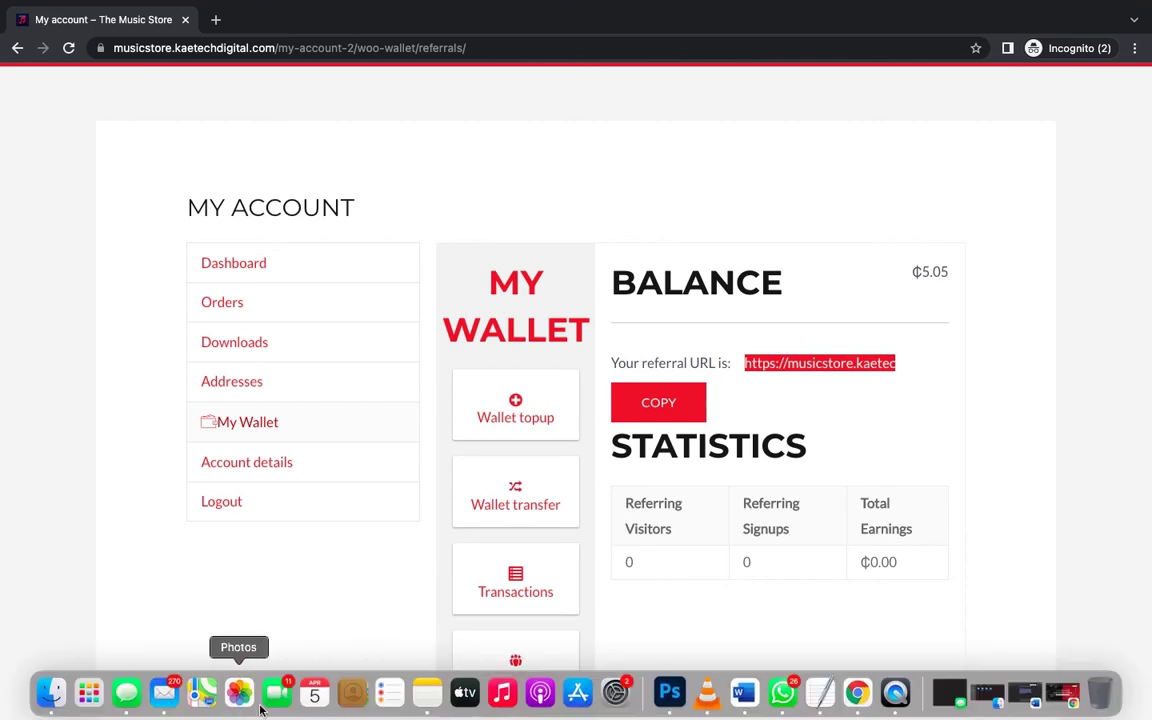
Step: Load the pasted referral link in Safari to reach the store's My Account login page
{"action": "left_click", "coordinate": [88, 697]}
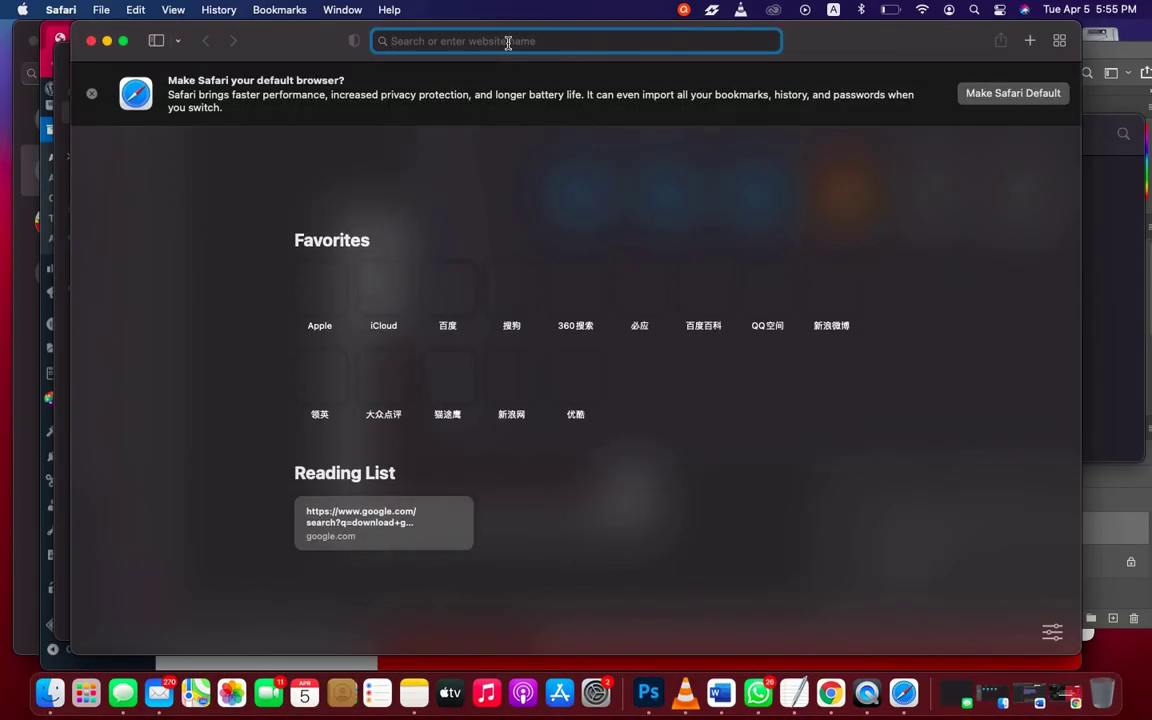
{"action": "key", "text": "super+v"}
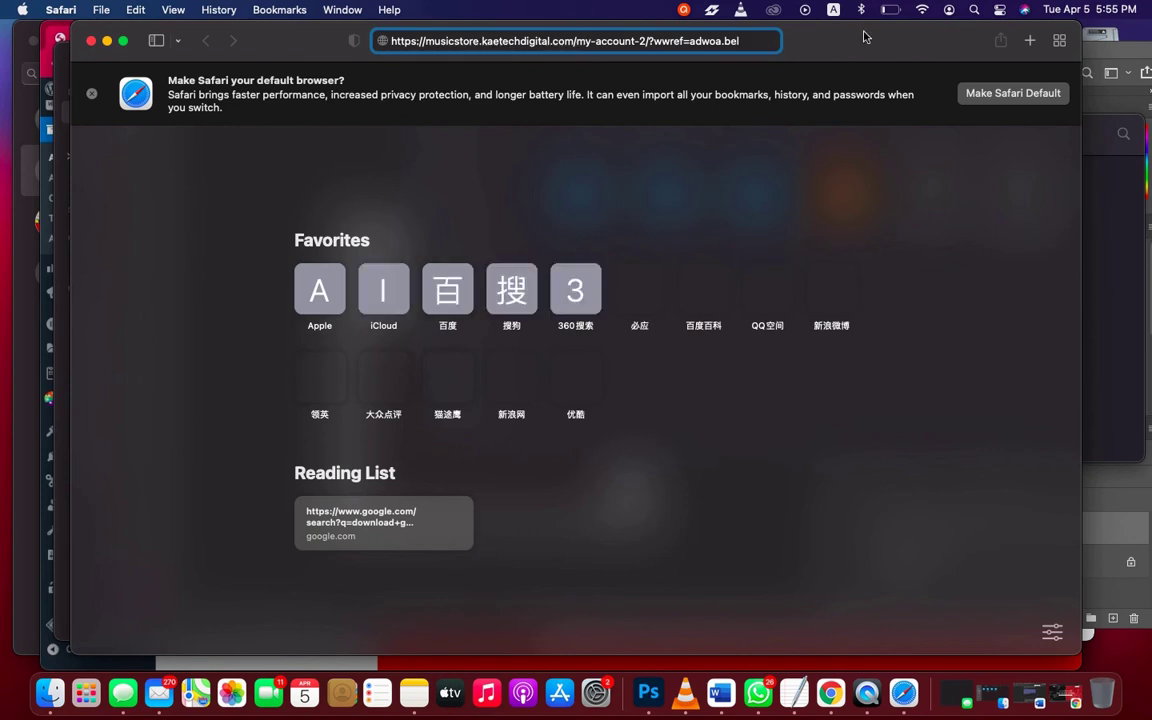
{"action": "key", "text": "Return"}
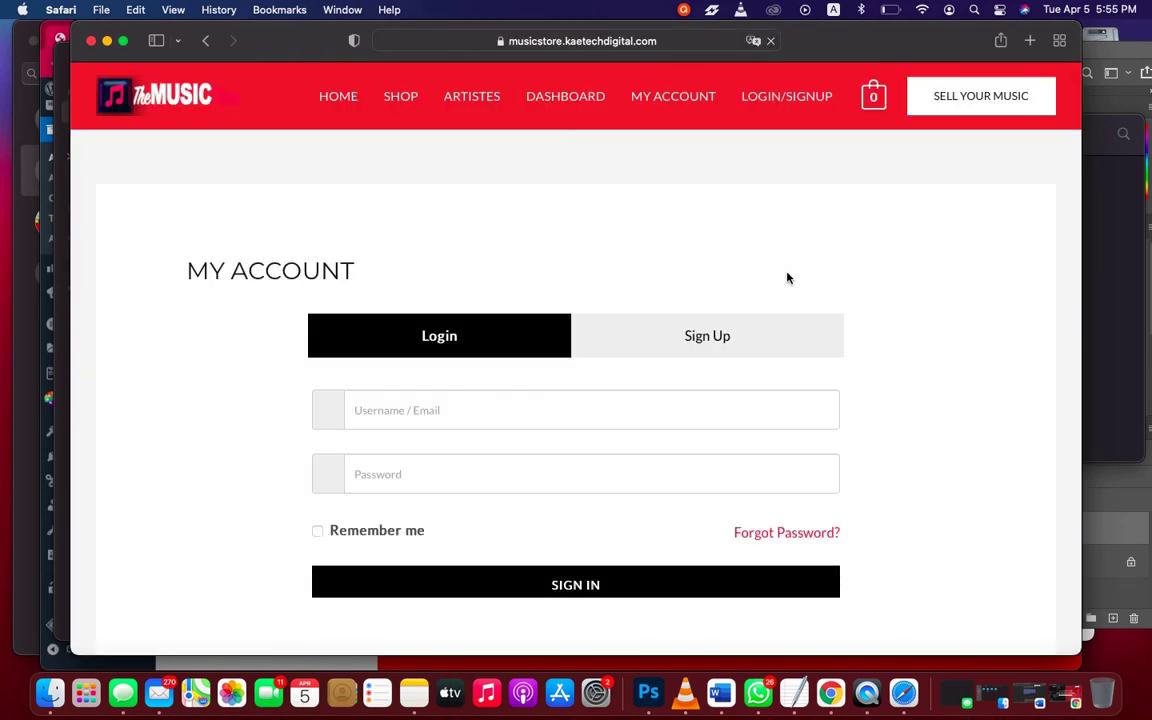
{"action": "scroll", "coordinate": [885, 442], "scroll_direction": "down", "scroll_amount": 5}
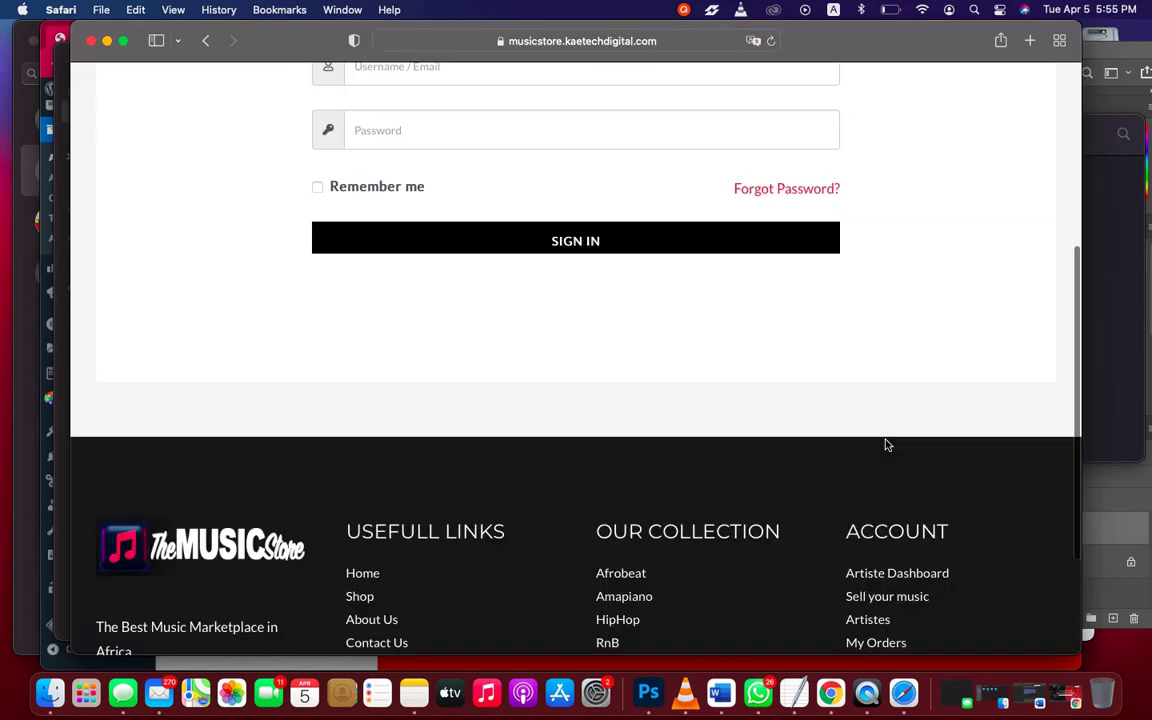
{"action": "scroll", "coordinate": [886, 445], "scroll_direction": "up", "scroll_amount": 4}
{"action": "scroll", "coordinate": [885, 445], "scroll_direction": "up", "scroll_amount": 1}
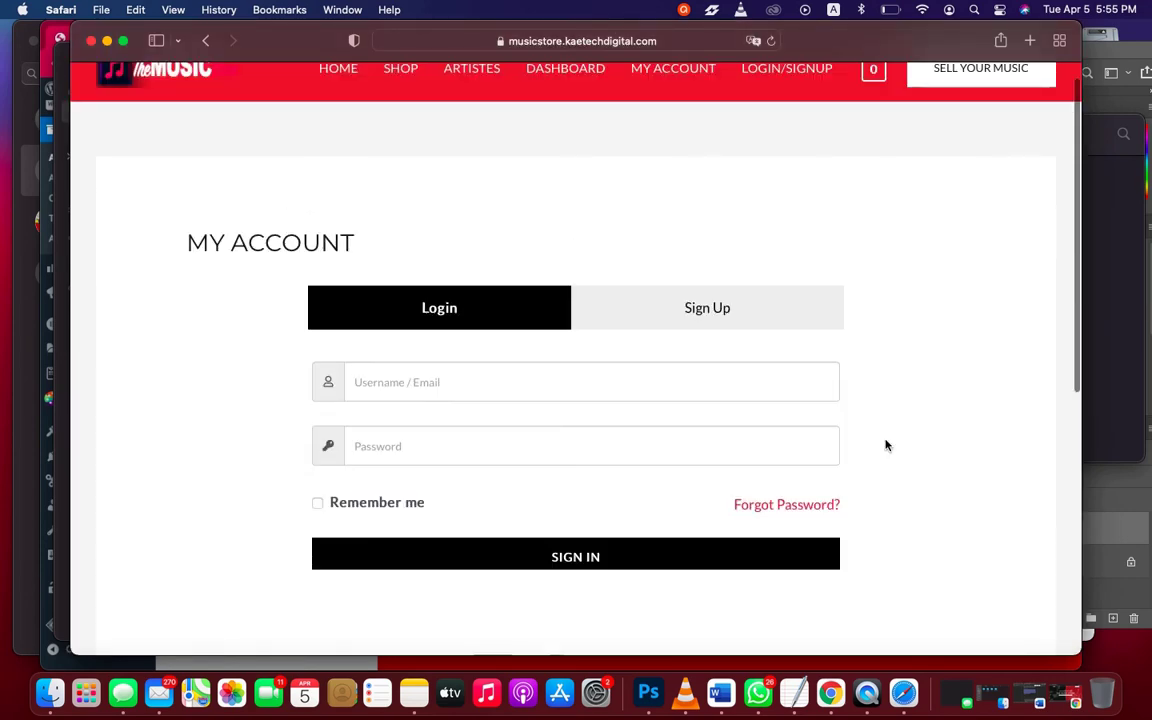
{"action": "scroll", "coordinate": [885, 445], "scroll_direction": "up", "scroll_amount": 1}
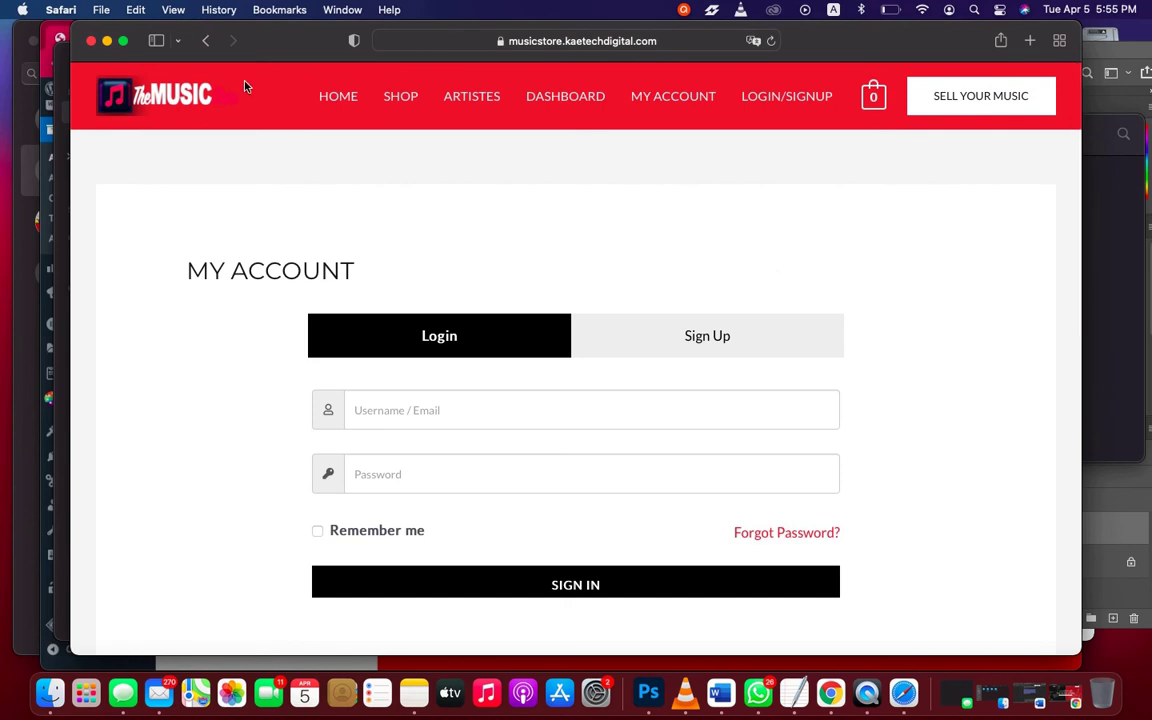
Step: Put Safari in full screen and move to the referrer's wallet referrals page in Chrome
{"action": "left_click", "coordinate": [124, 42]}
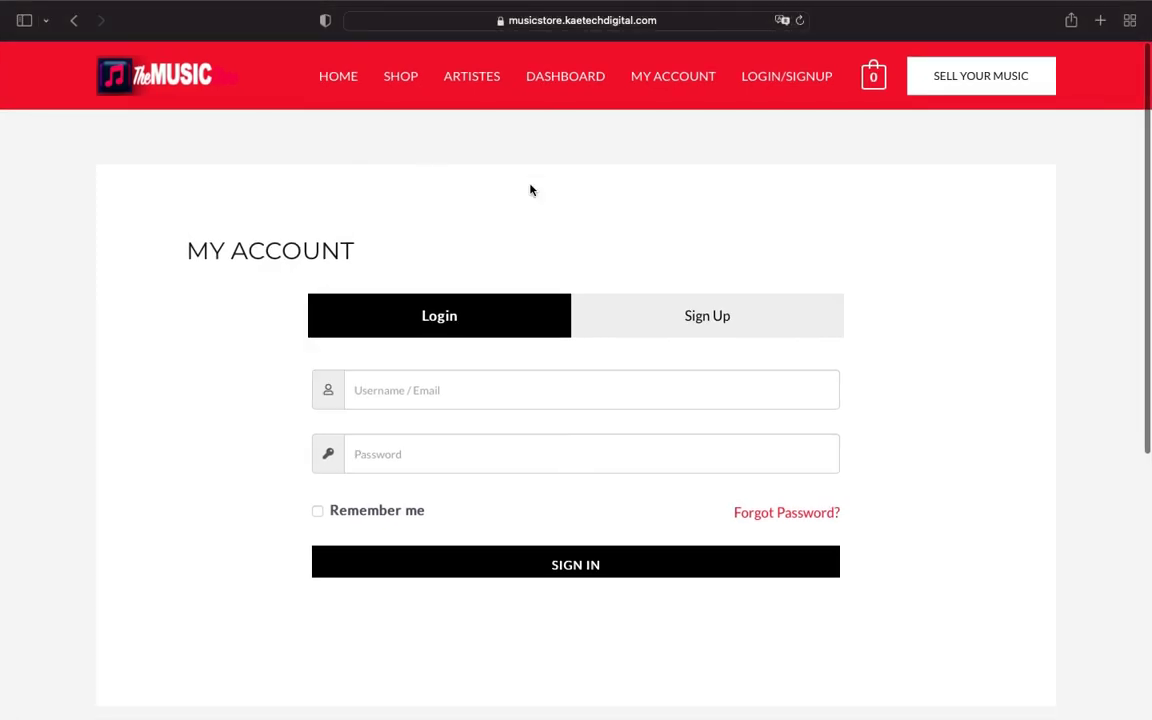
{"action": "key", "text": "ctrl+Right"}
{"action": "scroll", "coordinate": [531, 190], "scroll_direction": "up", "scroll_amount": 1}
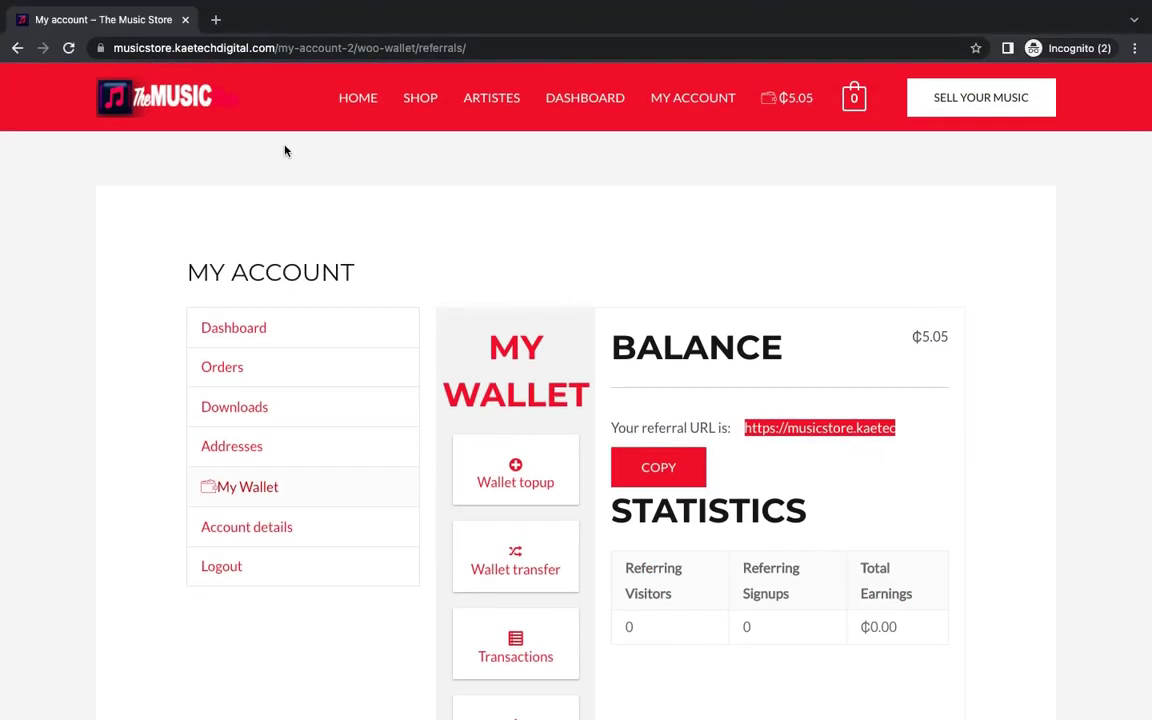
Step: Reload the referral statistics to show 1 visitor, ₵0.05 earned and a ₵5.10 balance, then return to Safari
{"action": "left_click", "coordinate": [68, 47]}
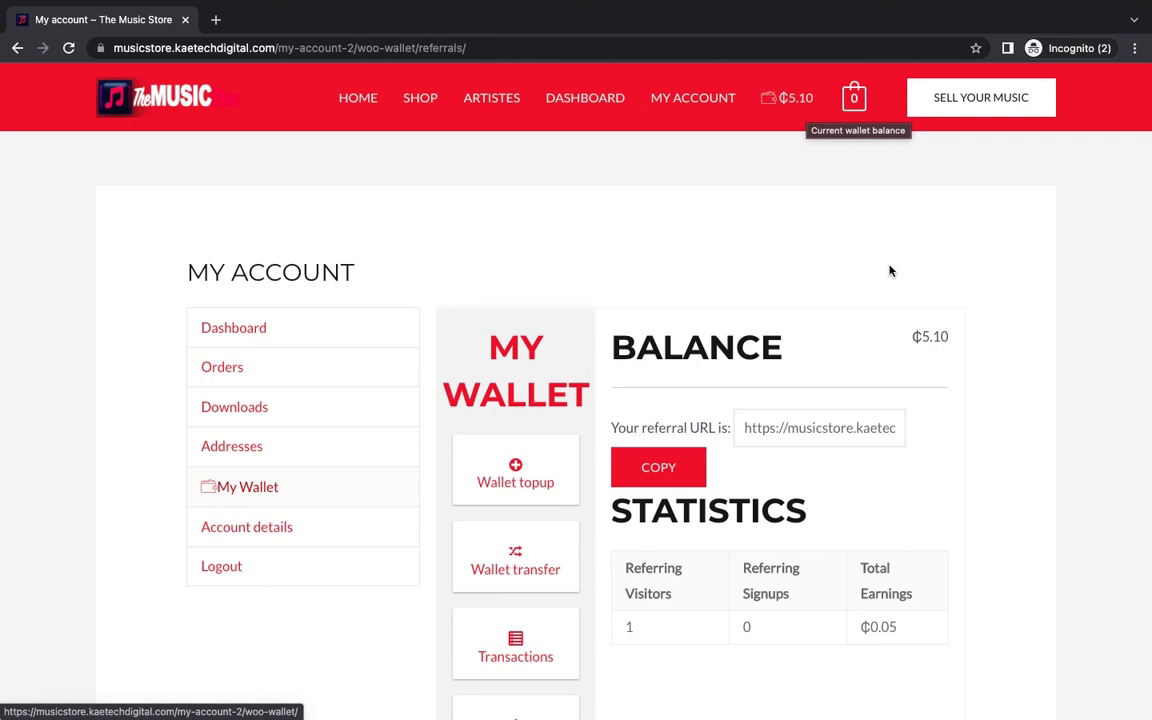
{"action": "scroll", "coordinate": [944, 514], "scroll_direction": "down", "scroll_amount": 2}
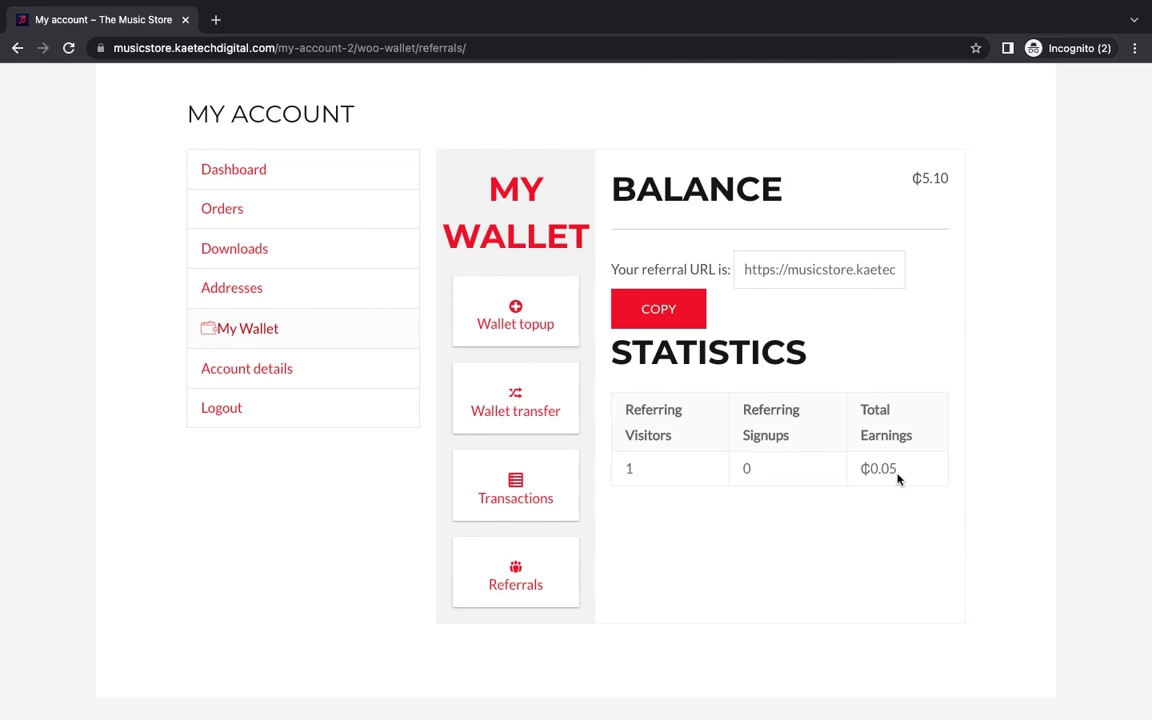
{"action": "scroll", "coordinate": [897, 480], "scroll_direction": "up", "scroll_amount": 2}
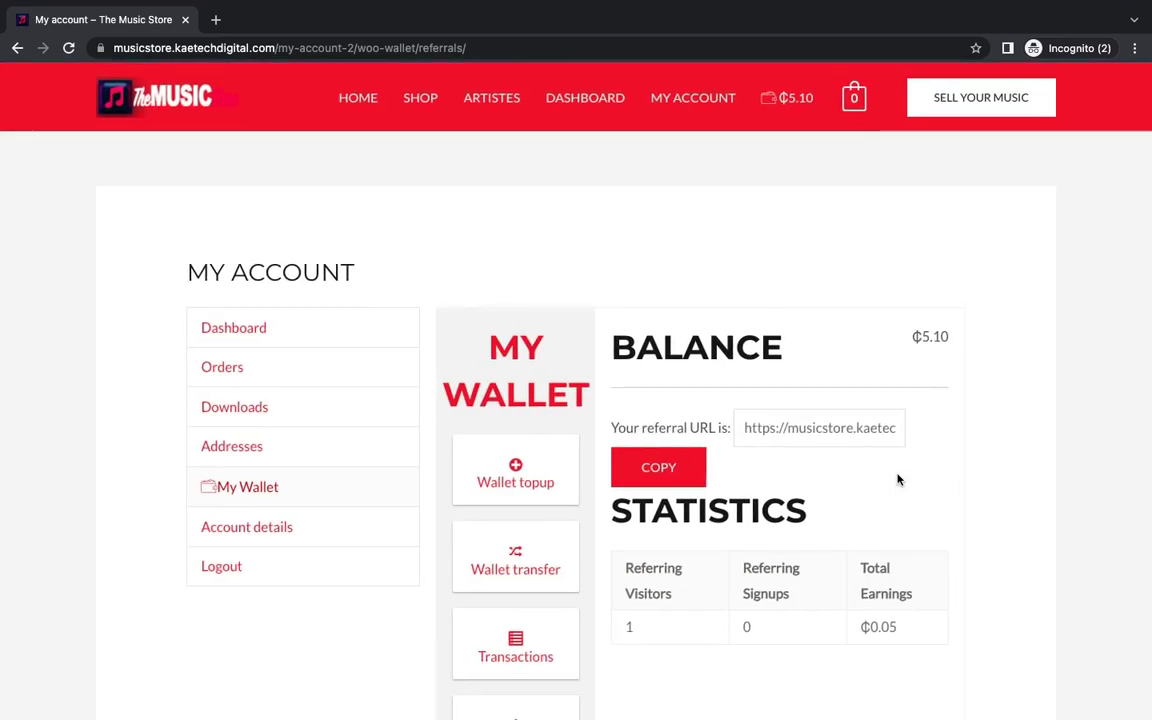
{"action": "key", "text": "ctrl+Right"}
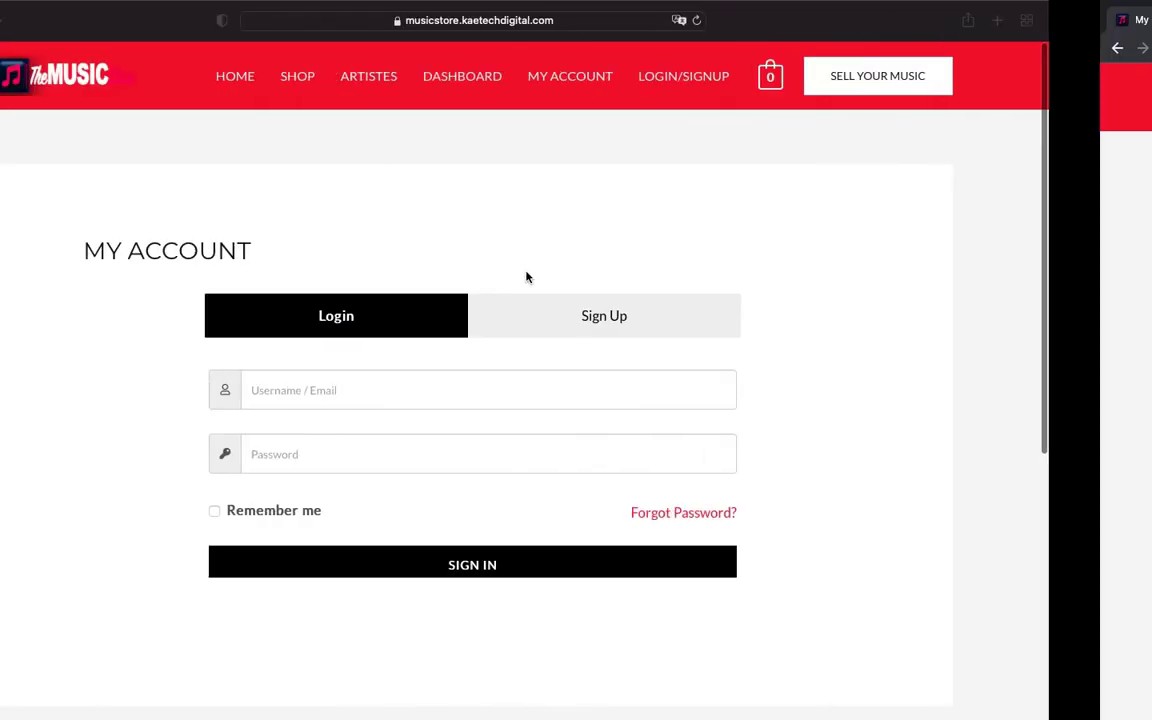
Step: On the Sign Up form, enter the new customer's e-mail address
{"action": "left_click", "coordinate": [673, 327]}
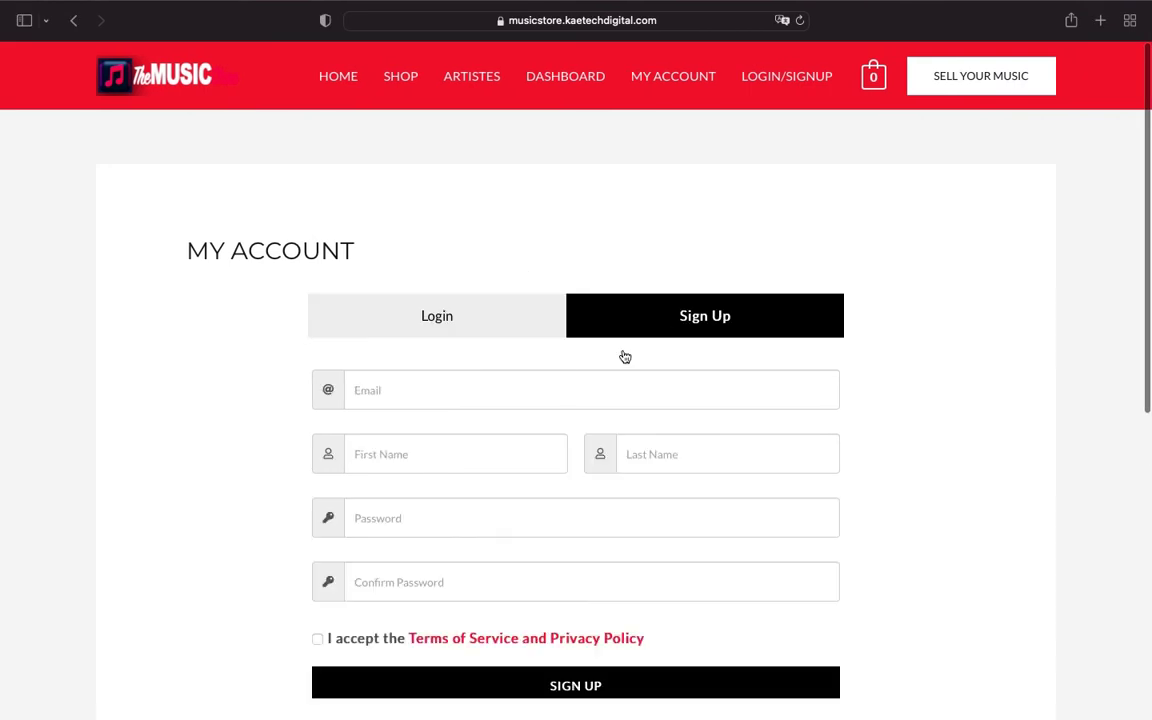
{"action": "left_click", "coordinate": [463, 395]}
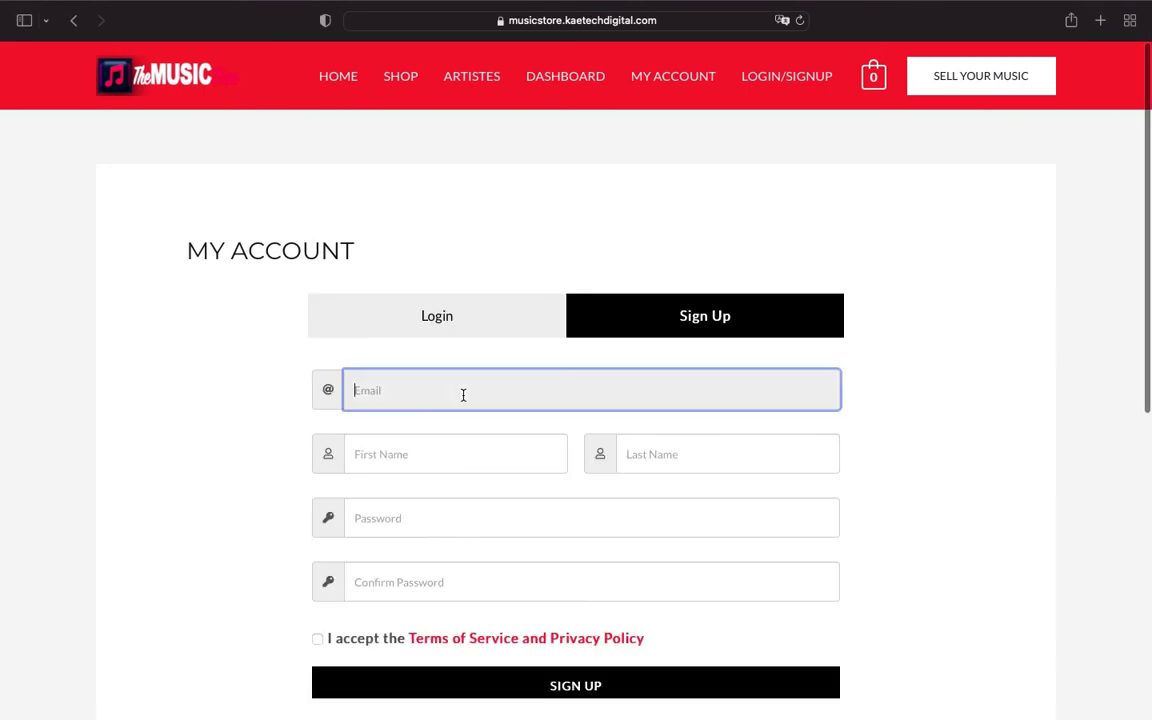
{"action": "key", "text": "BackSpace"}
{"action": "key", "text": "BackSpace"}
{"action": "key", "text": "BackSpace"}
{"action": "key", "text": "BackSpace"}
{"action": "key", "text": "BackSpace"}
{"action": "key", "text": "BackSpace"}
{"action": "key", "text": "BackSpace"}
{"action": "key", "text": "BackSpace"}
{"action": "key", "text": "BackSpace"}
{"action": "left_click", "coordinate": [485, 397]}
{"action": "type", "text": "@gmail.com"}
Step: Fill in the customer's first and last name
{"action": "left_click", "coordinate": [411, 455]}
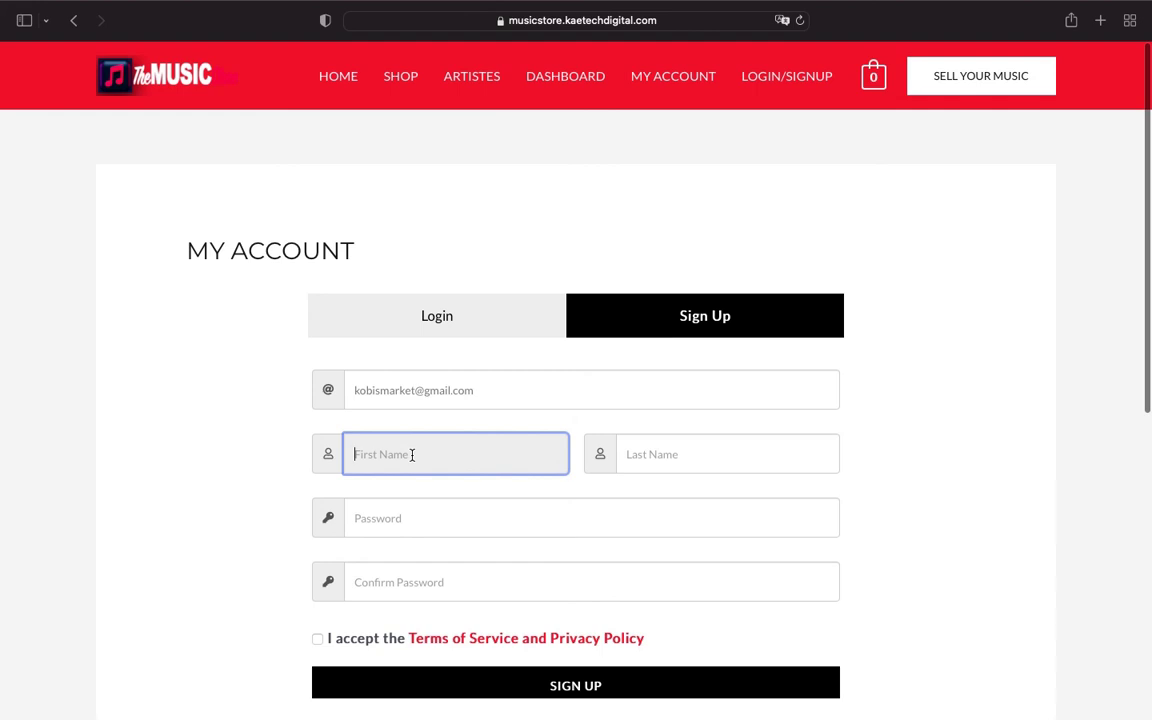
{"action": "left_click", "coordinate": [645, 454]}
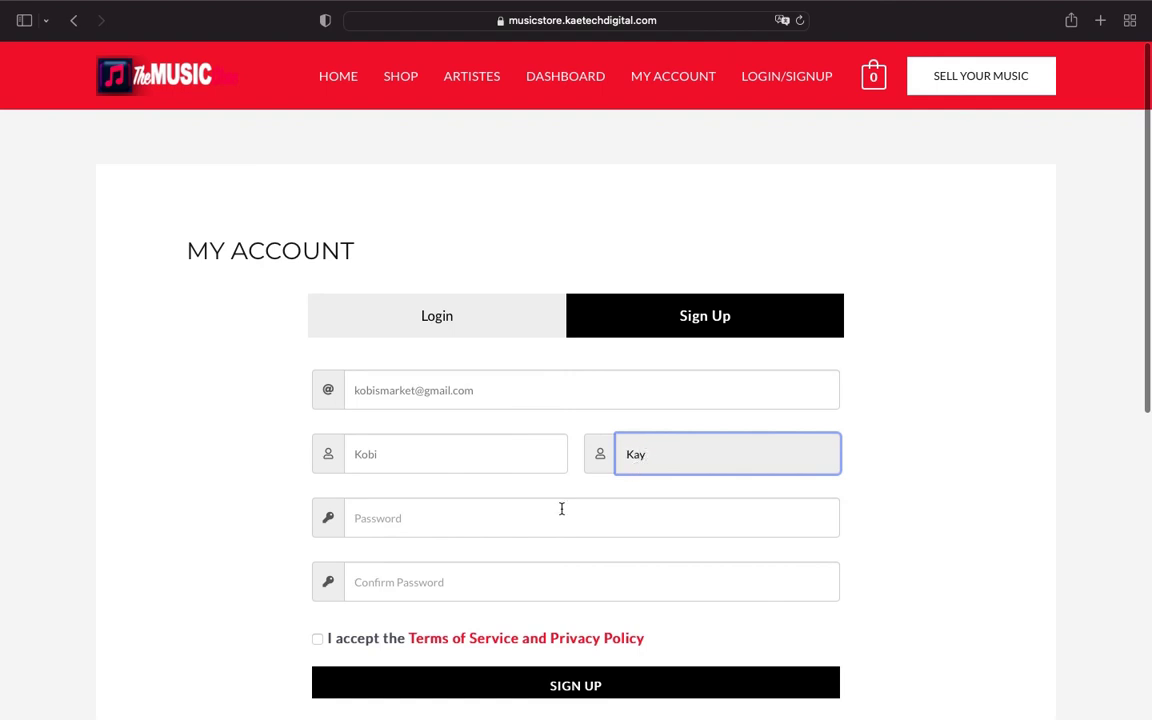
Step: Enter and confirm a password instead of the suggested one, accept the terms, and sign up
{"action": "left_click", "coordinate": [548, 517]}
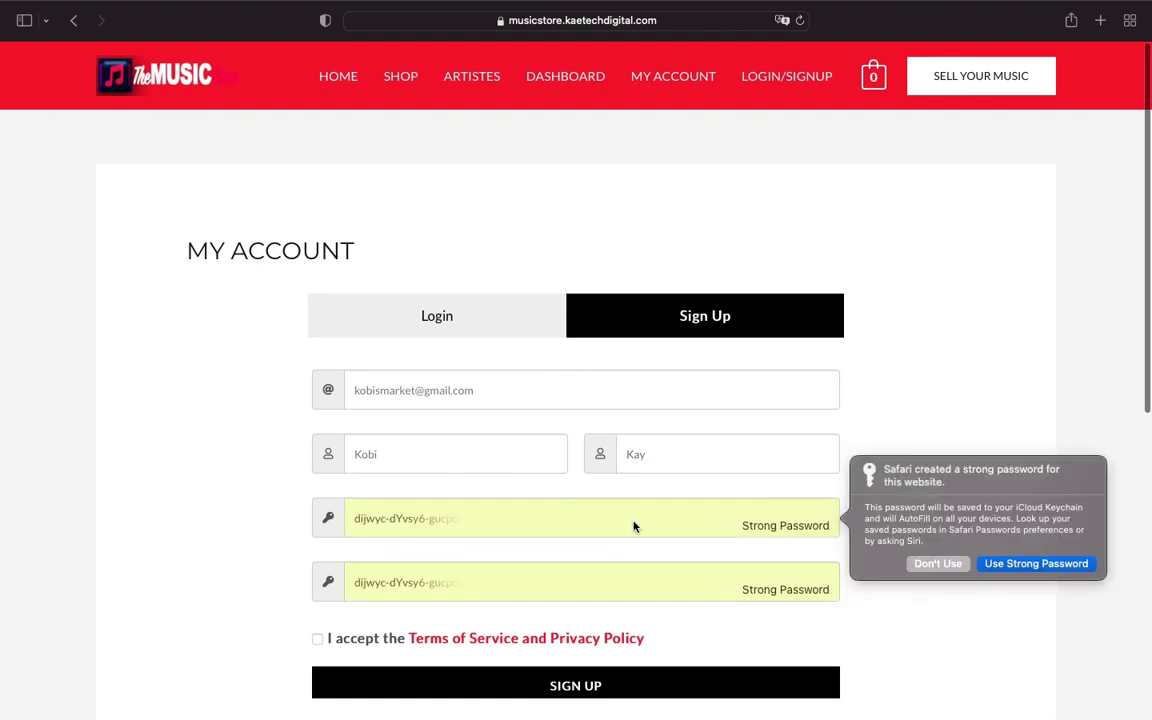
{"action": "left_click", "coordinate": [969, 565]}
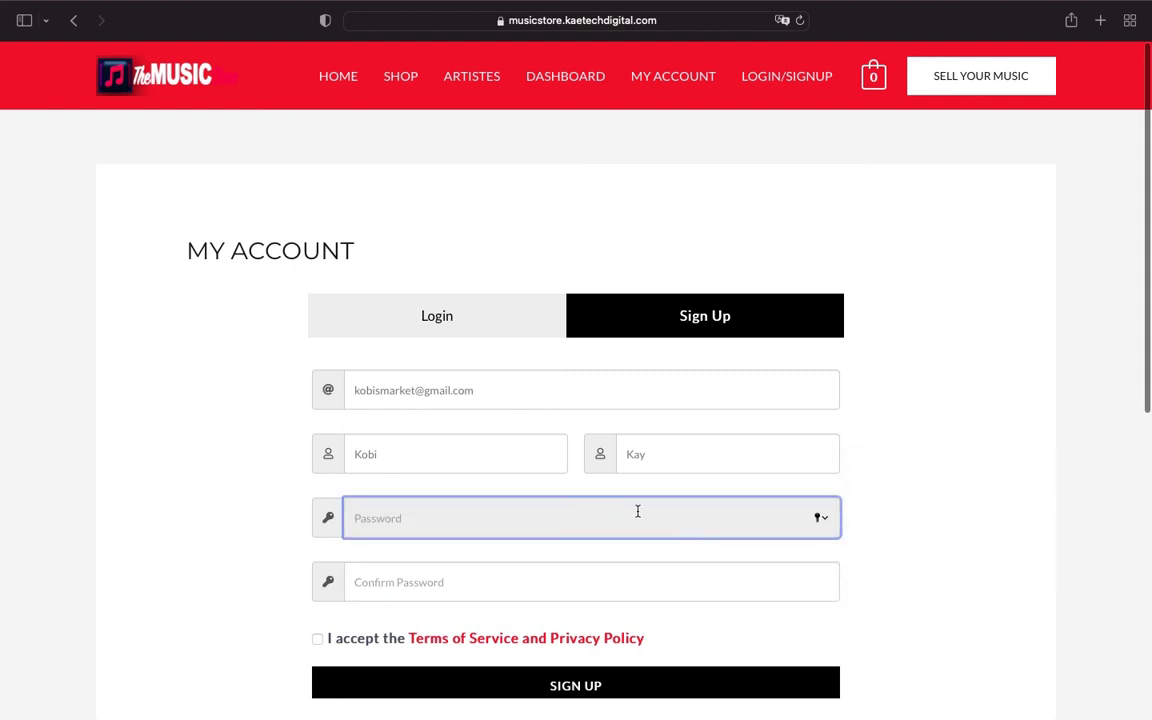
{"action": "type", "text": "••••••"}
{"action": "left_click", "coordinate": [599, 584]}
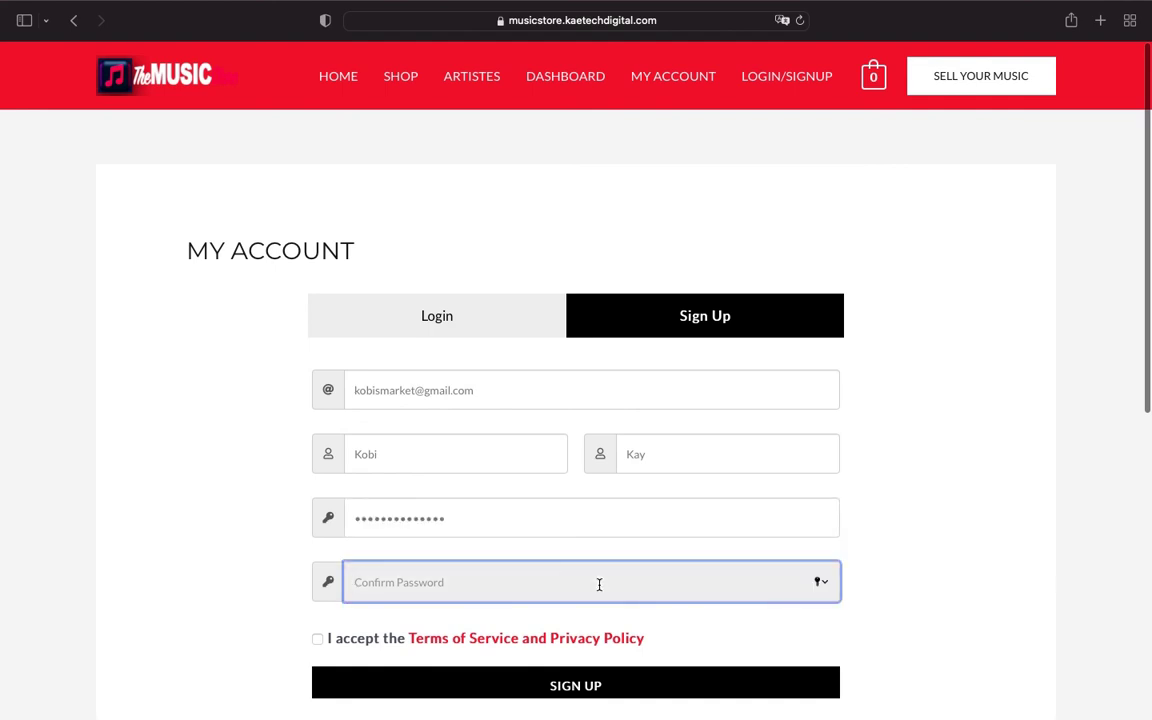
{"action": "type", "text": "••••••••••••••"}
{"action": "left_click", "coordinate": [320, 641]}
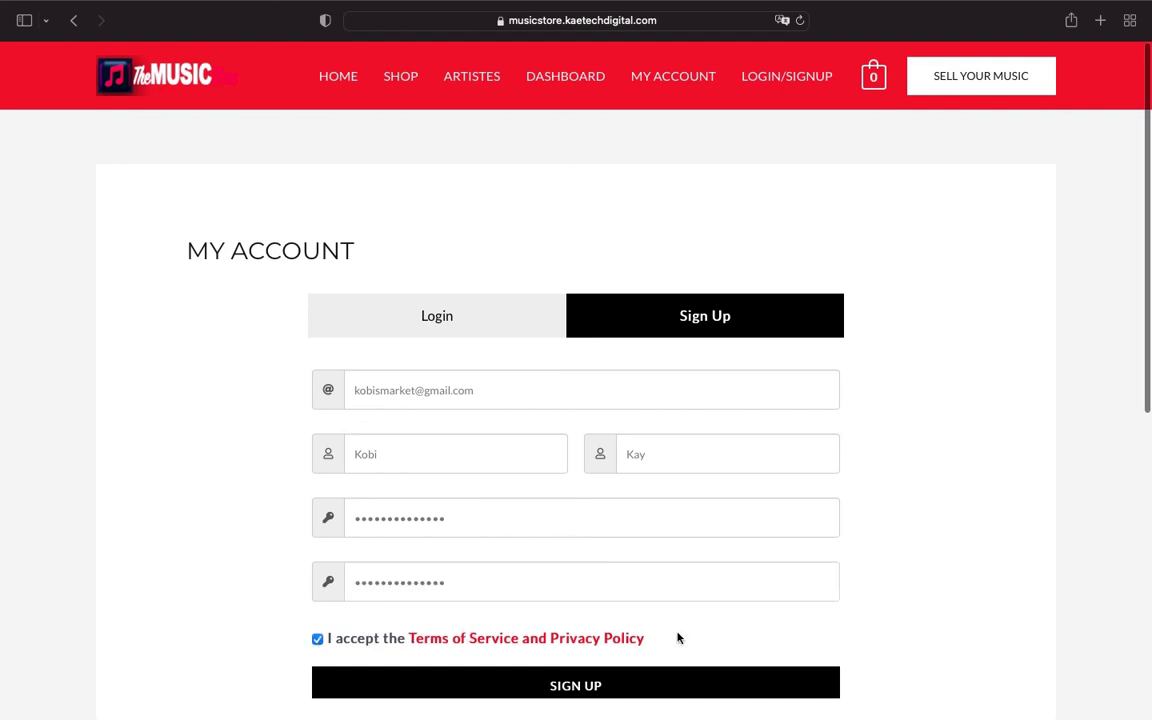
{"action": "scroll", "coordinate": [679, 638], "scroll_direction": "down", "scroll_amount": 3}
{"action": "scroll", "coordinate": [591, 545], "scroll_direction": "up", "scroll_amount": 1}
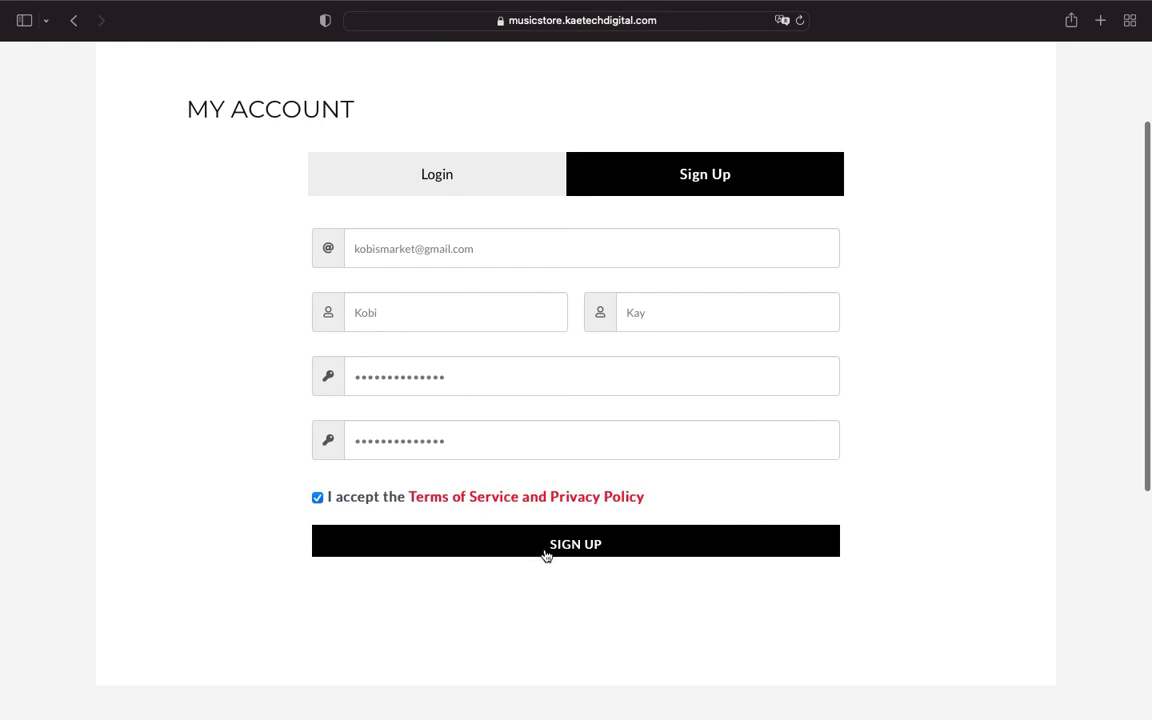
{"action": "left_click", "coordinate": [545, 548]}
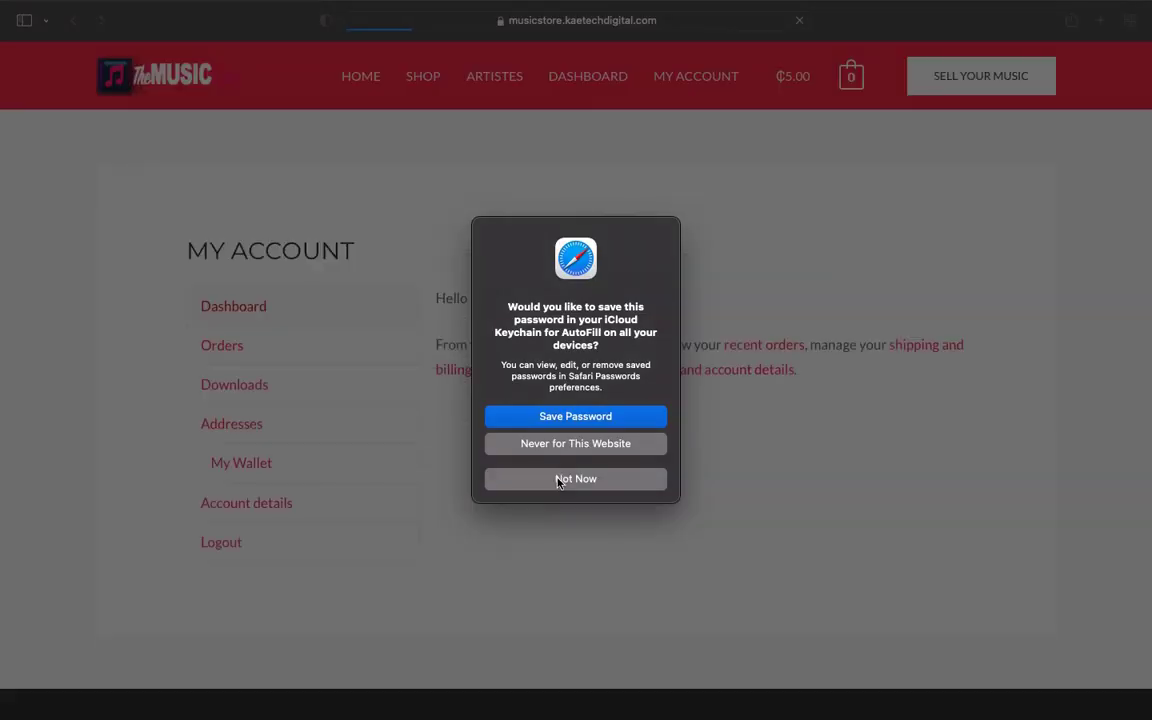
Step: Dismiss the save-password prompt and open the Kwaku The Traveller product from the shop
{"action": "left_click", "coordinate": [560, 479]}
{"action": "scroll", "coordinate": [712, 420], "scroll_direction": "up", "scroll_amount": 1}
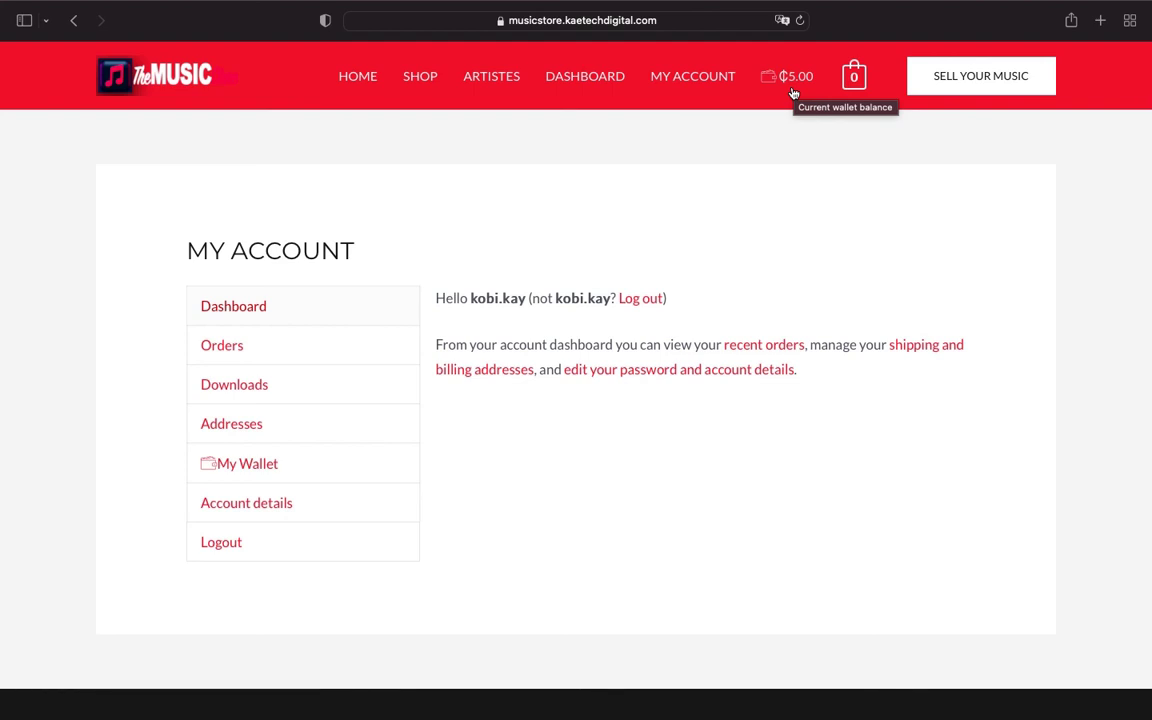
{"action": "left_click", "coordinate": [420, 82]}
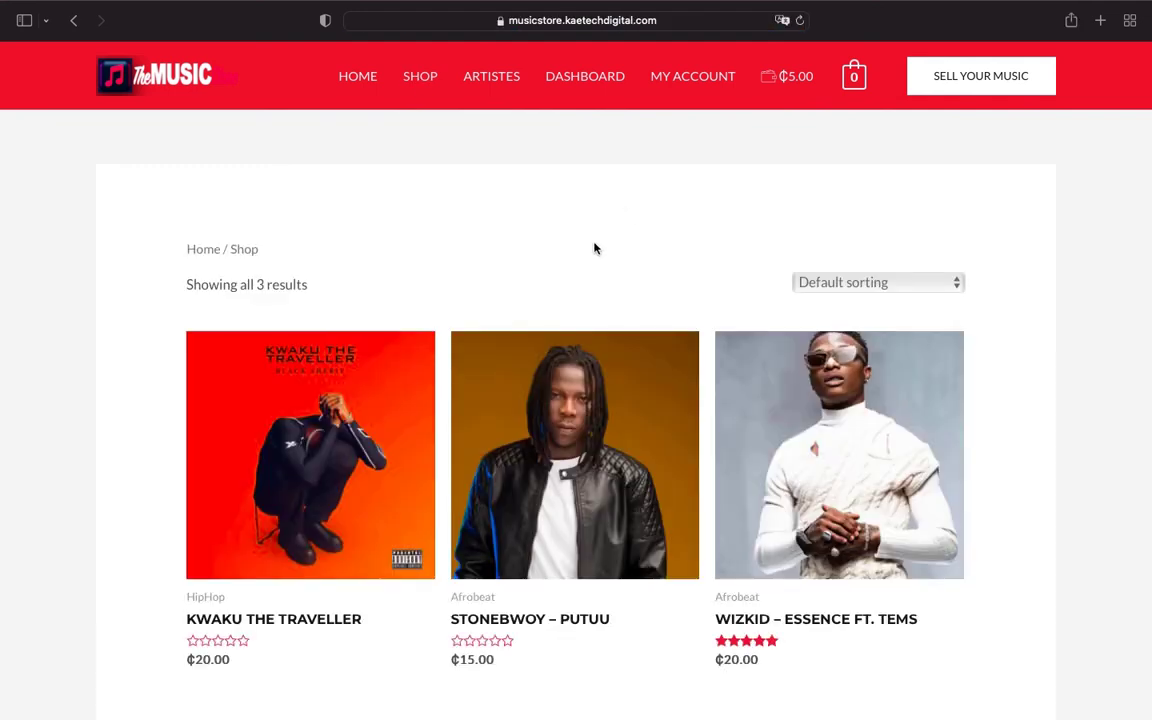
{"action": "scroll", "coordinate": [594, 248], "scroll_direction": "down", "scroll_amount": 3}
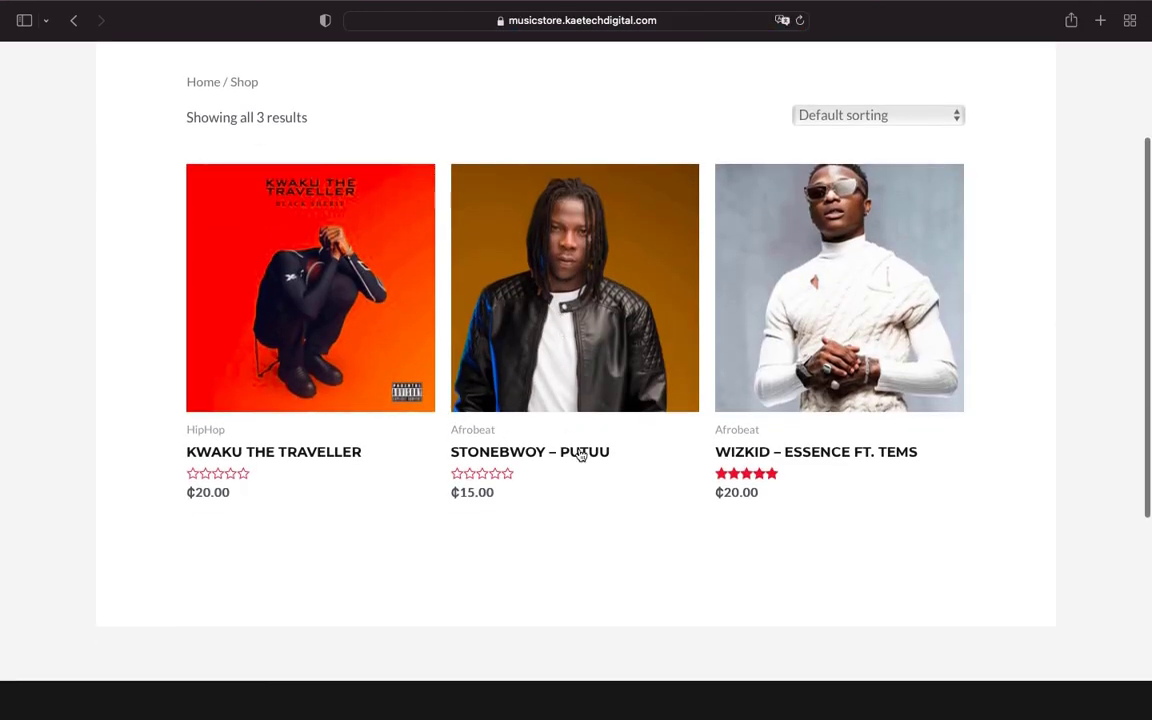
{"action": "left_click", "coordinate": [307, 378]}
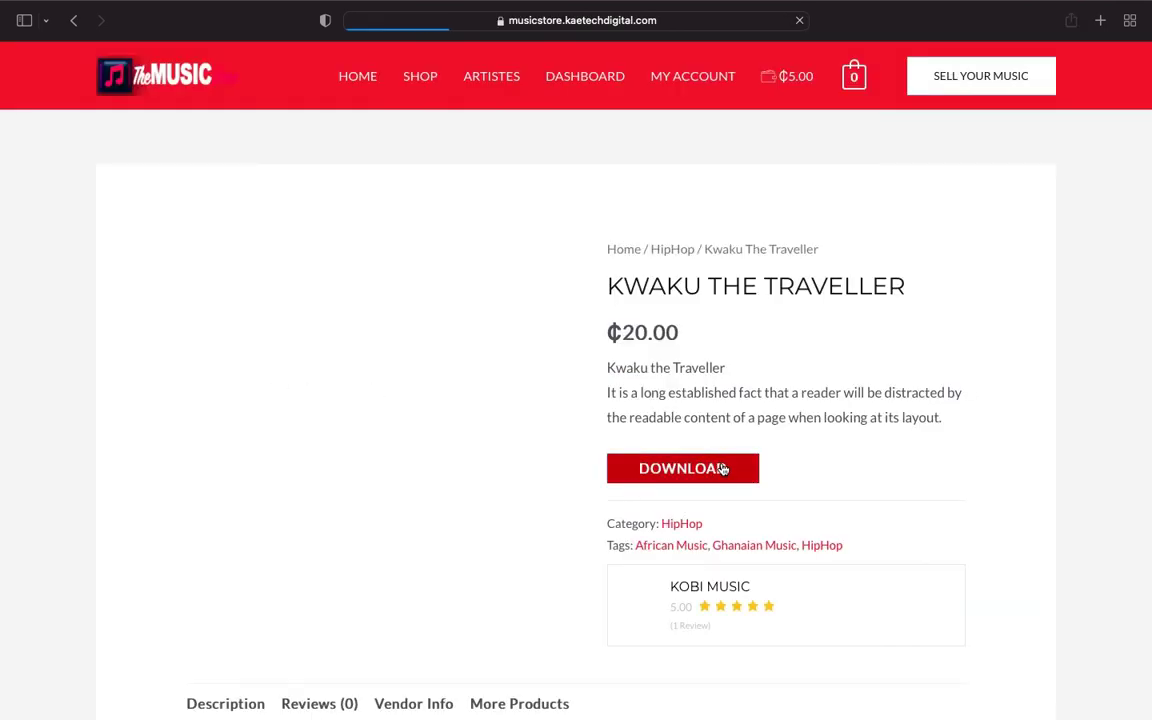
Step: Add Kwaku The Traveller to the cart and proceed to checkout
{"action": "left_click", "coordinate": [723, 469]}
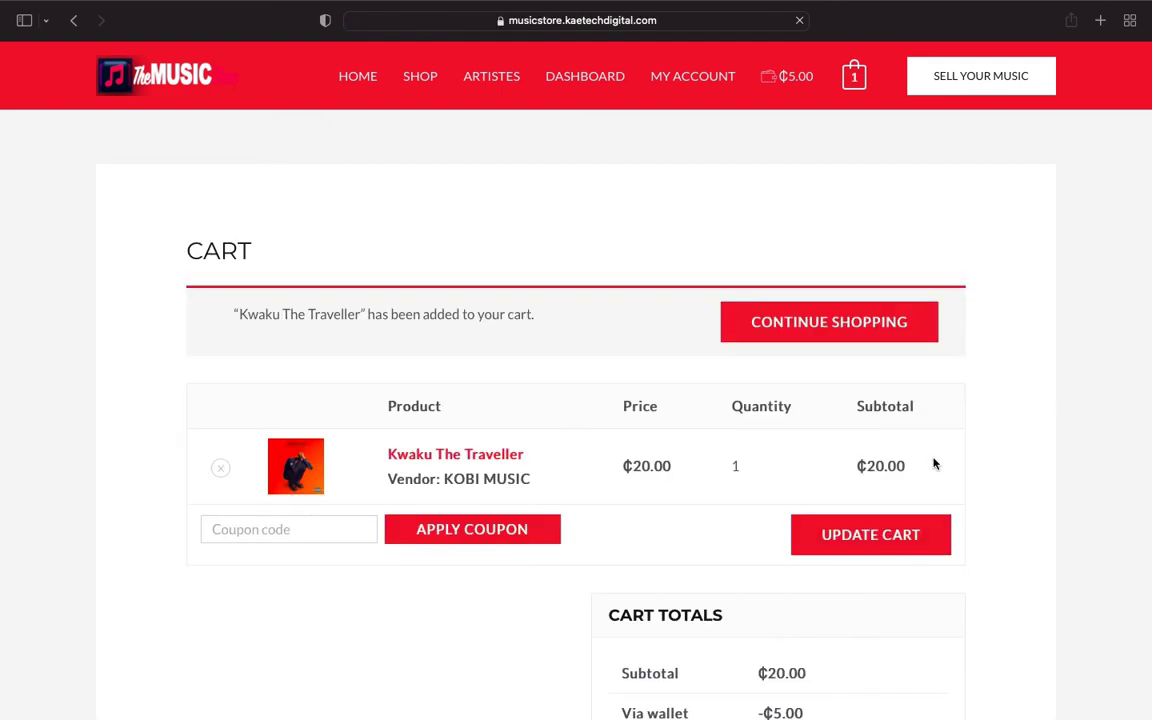
{"action": "scroll", "coordinate": [757, 494], "scroll_direction": "down", "scroll_amount": 3}
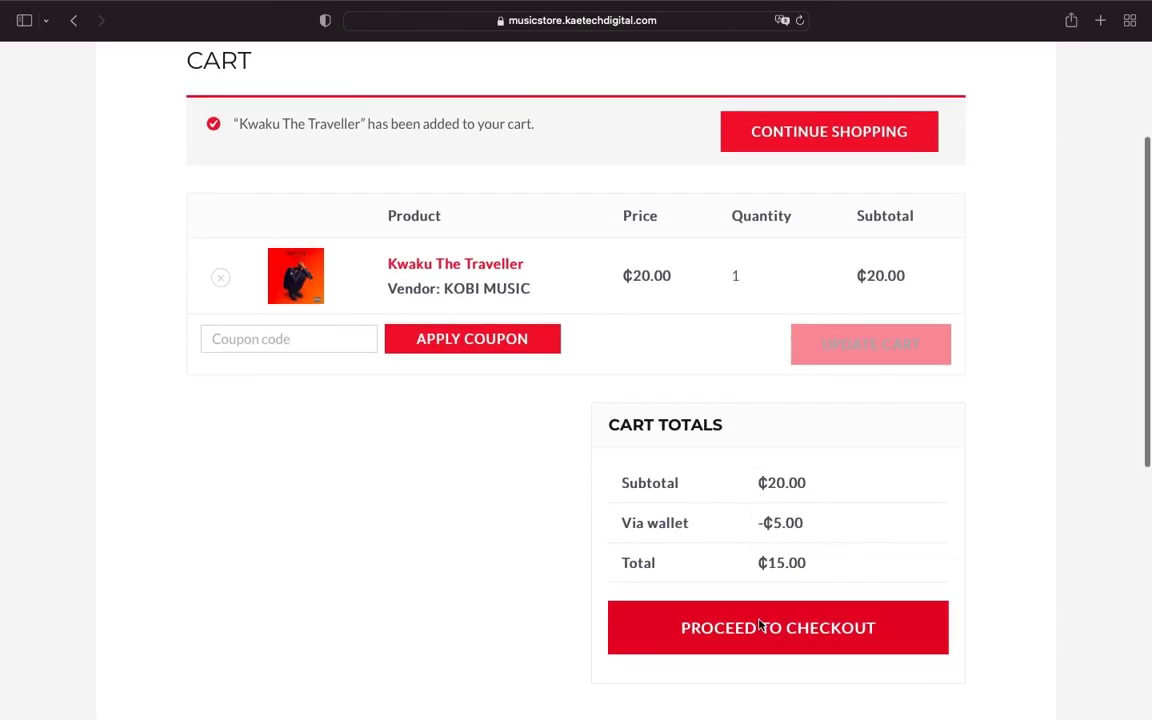
{"action": "left_click", "coordinate": [760, 638]}
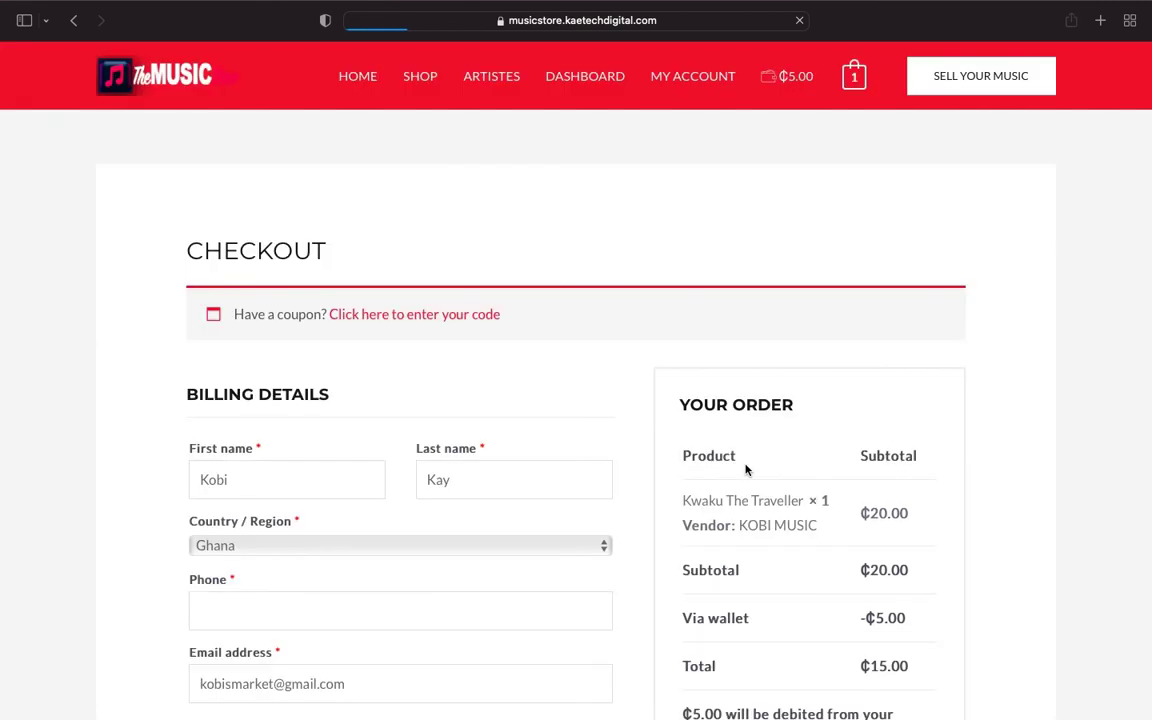
Step: Enter the billing phone number and place the order with ₵5.00 from the wallet
{"action": "scroll", "coordinate": [745, 469], "scroll_direction": "down", "scroll_amount": 3}
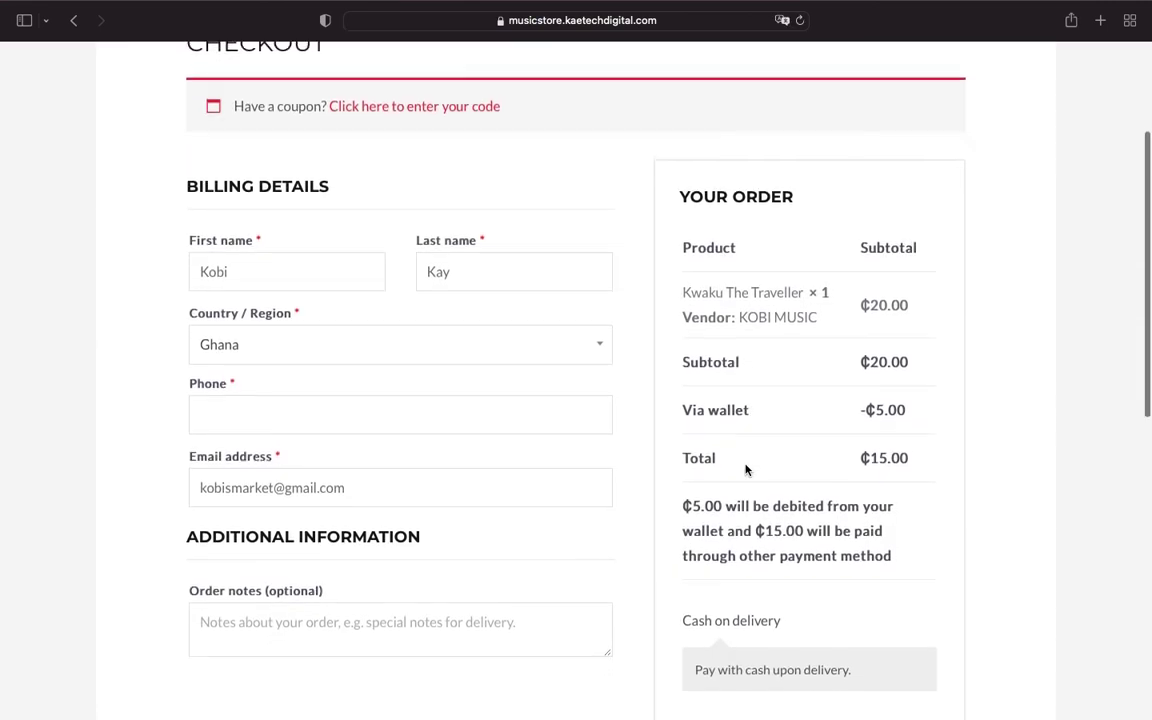
{"action": "scroll", "coordinate": [745, 469], "scroll_direction": "down", "scroll_amount": 3}
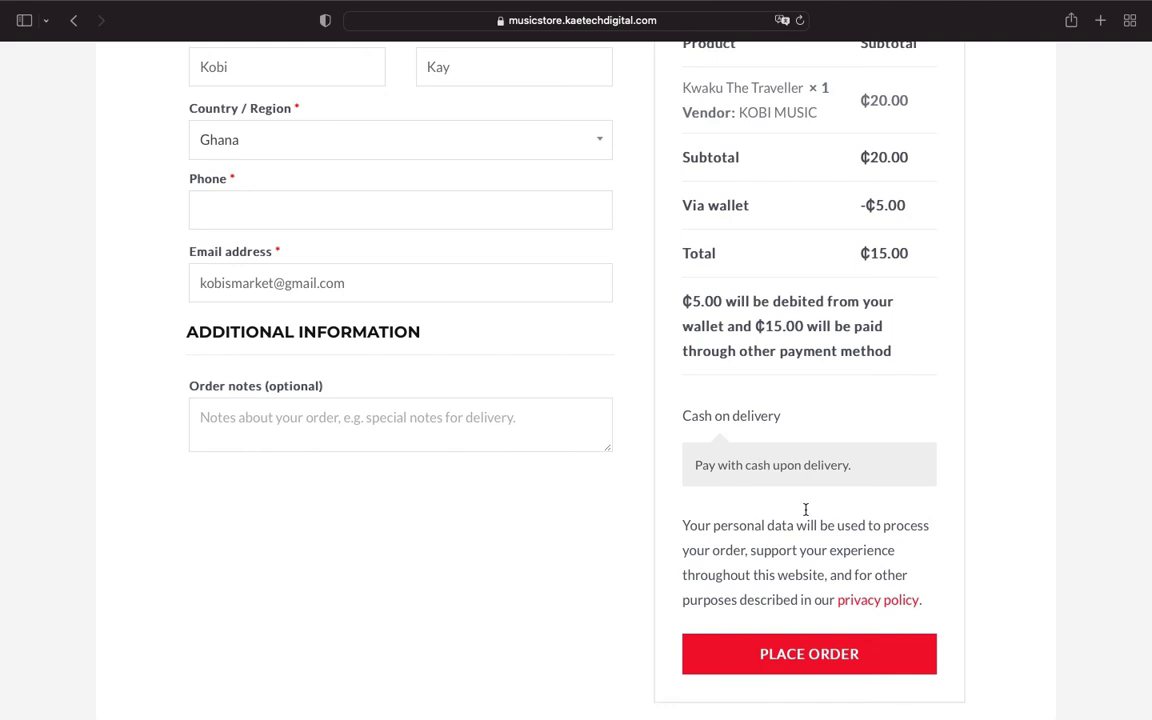
{"action": "scroll", "coordinate": [797, 386], "scroll_direction": "up", "scroll_amount": 1}
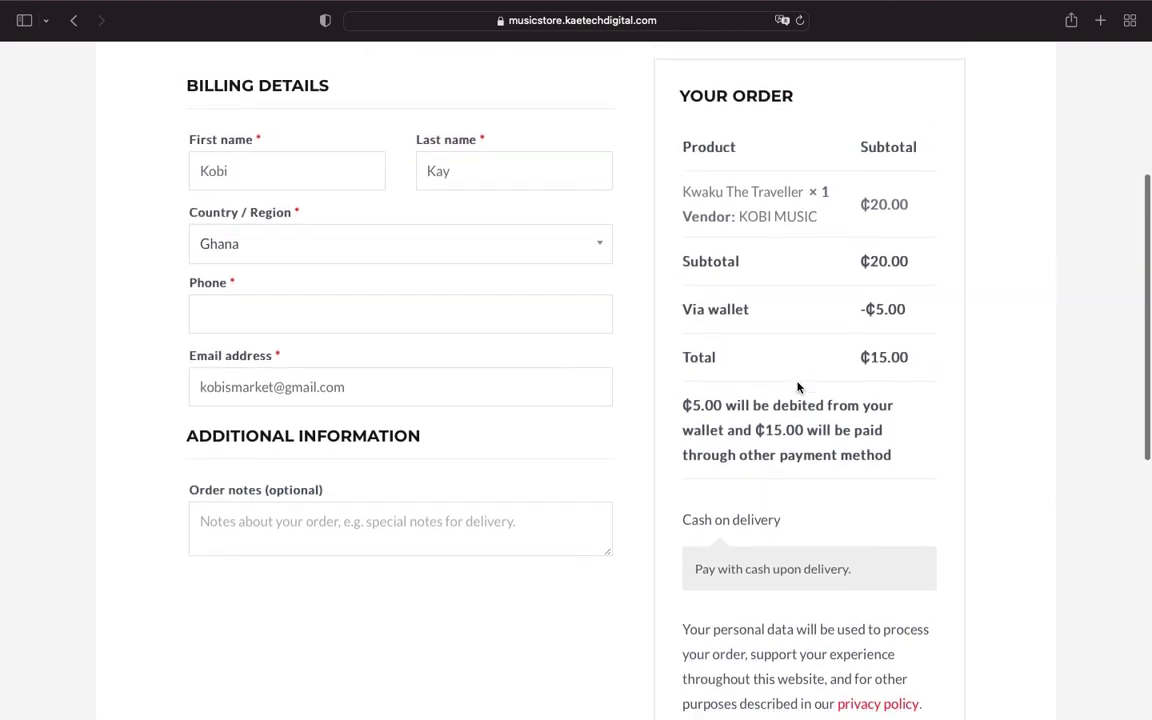
{"action": "scroll", "coordinate": [800, 390], "scroll_direction": "down", "scroll_amount": 2}
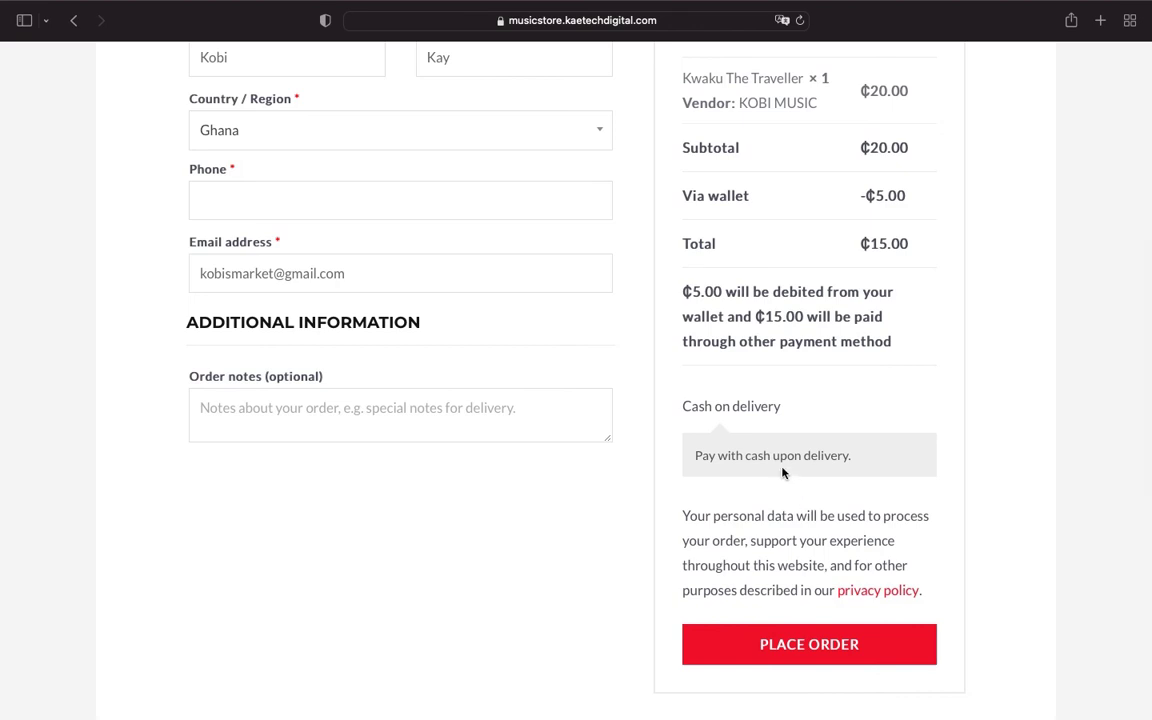
{"action": "scroll", "coordinate": [795, 373], "scroll_direction": "up", "scroll_amount": 2}
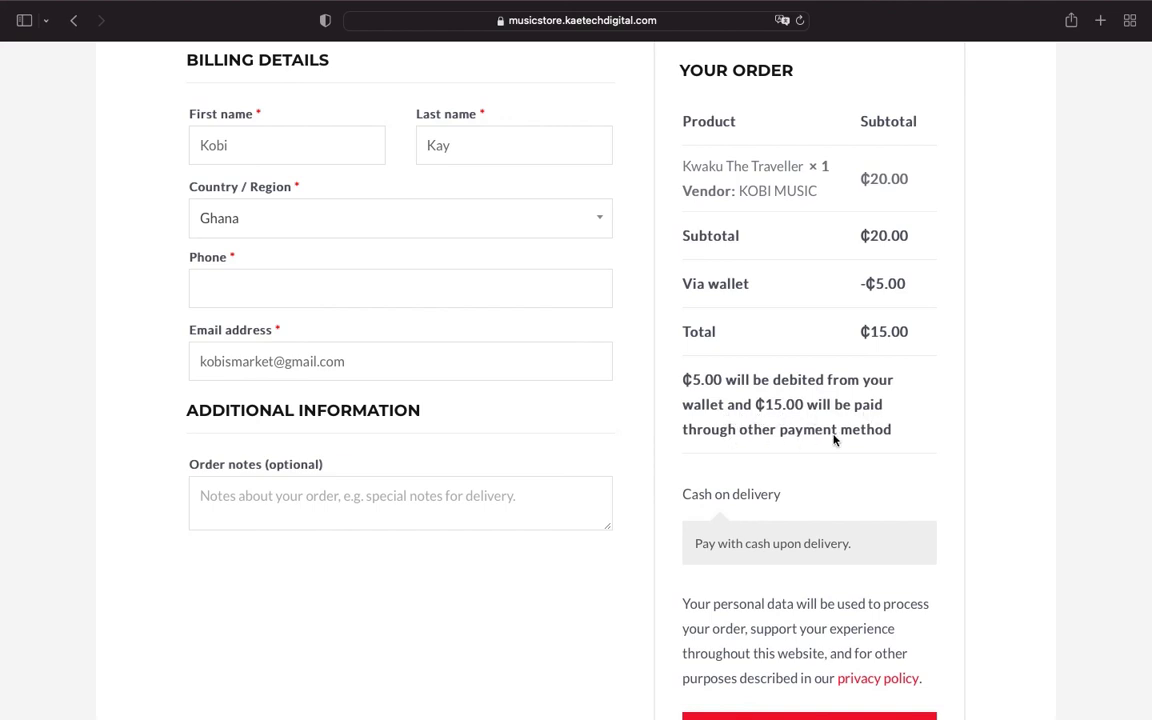
{"action": "scroll", "coordinate": [822, 501], "scroll_direction": "up", "scroll_amount": 1}
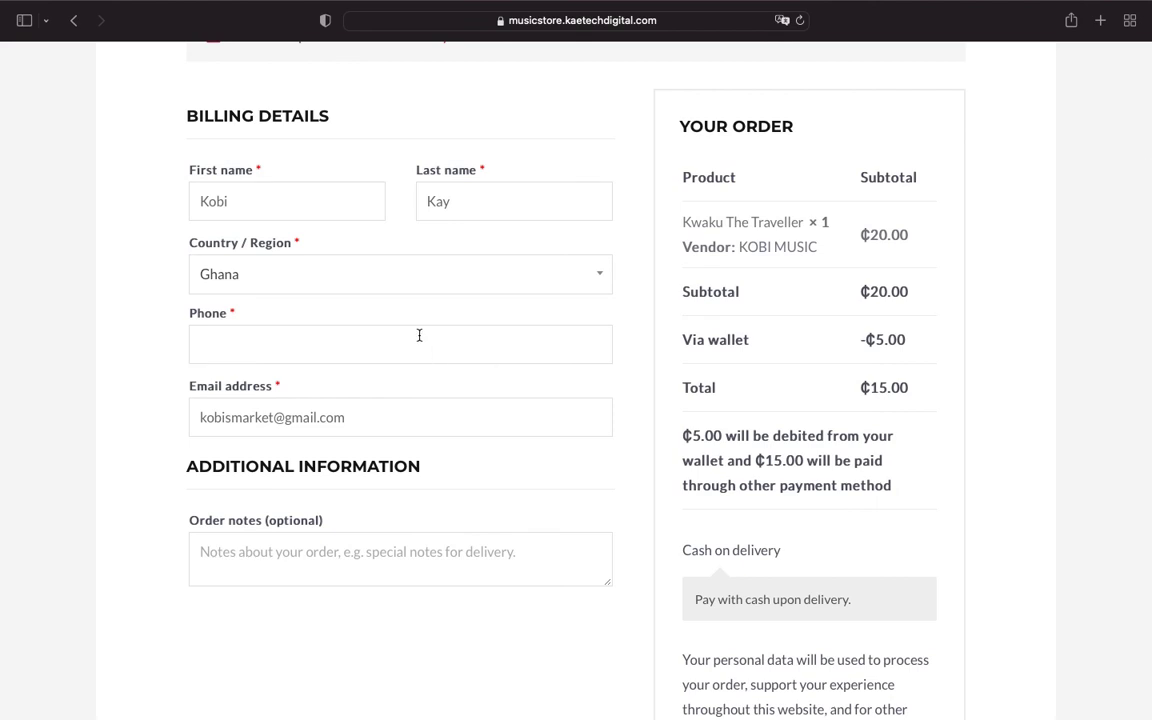
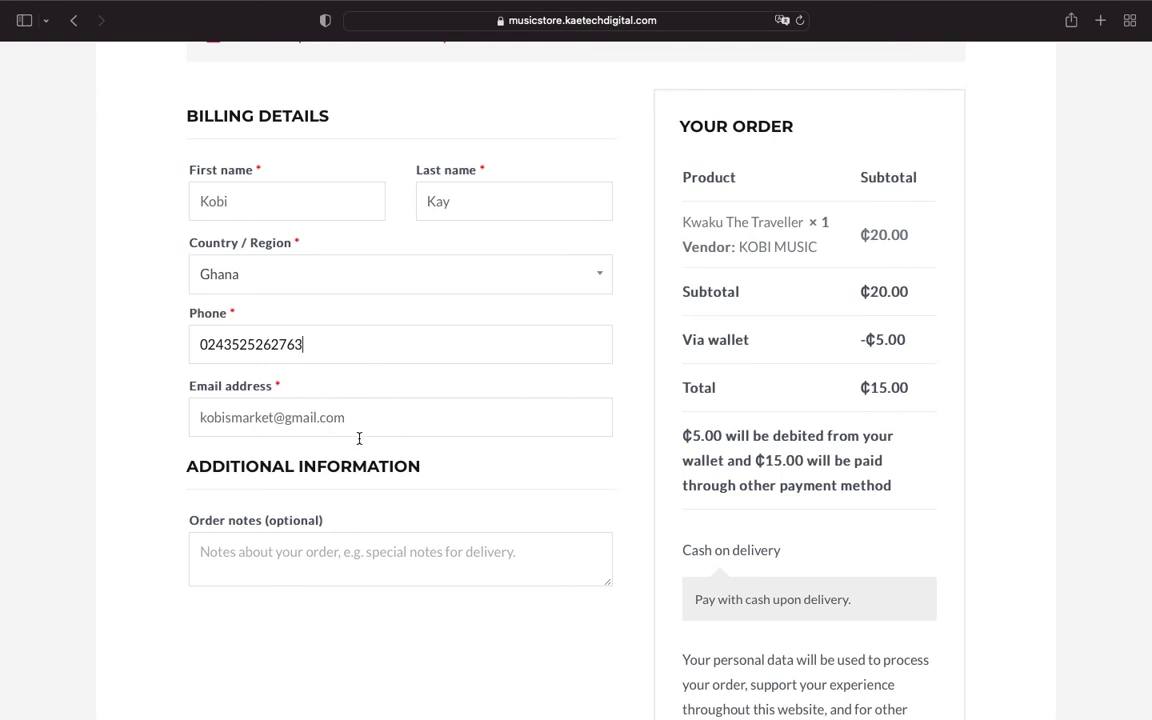
{"action": "scroll", "coordinate": [318, 520], "scroll_direction": "down", "scroll_amount": 1}
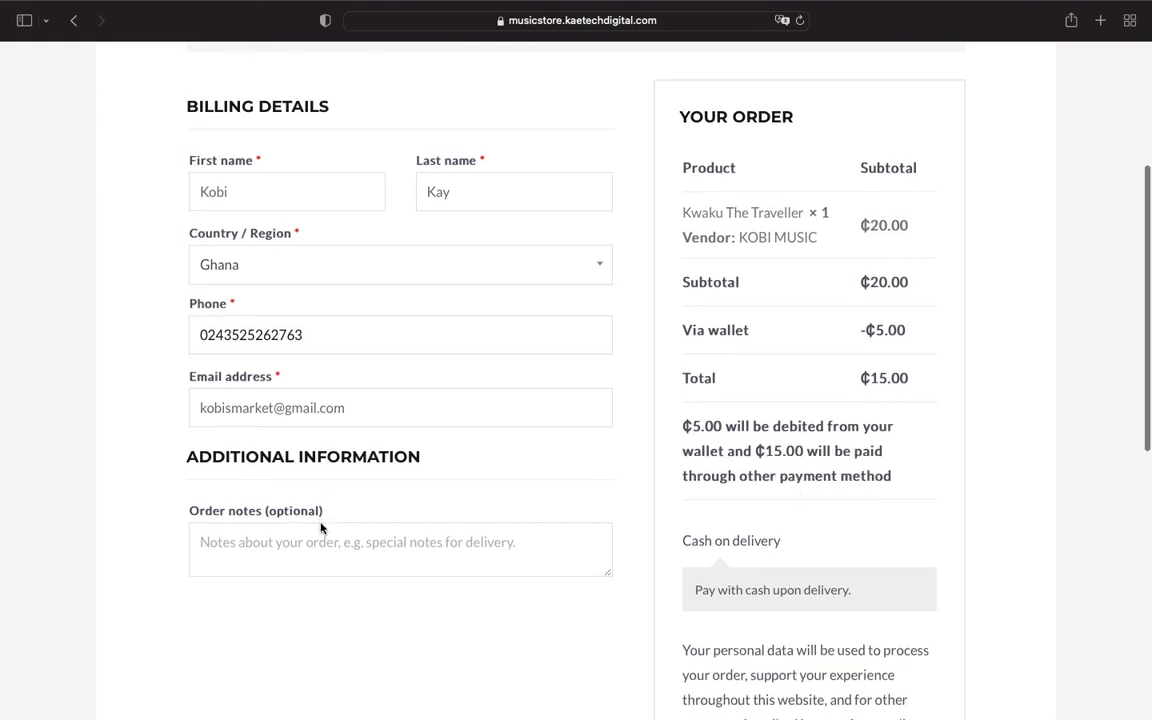
{"action": "scroll", "coordinate": [481, 478], "scroll_direction": "down", "scroll_amount": 2}
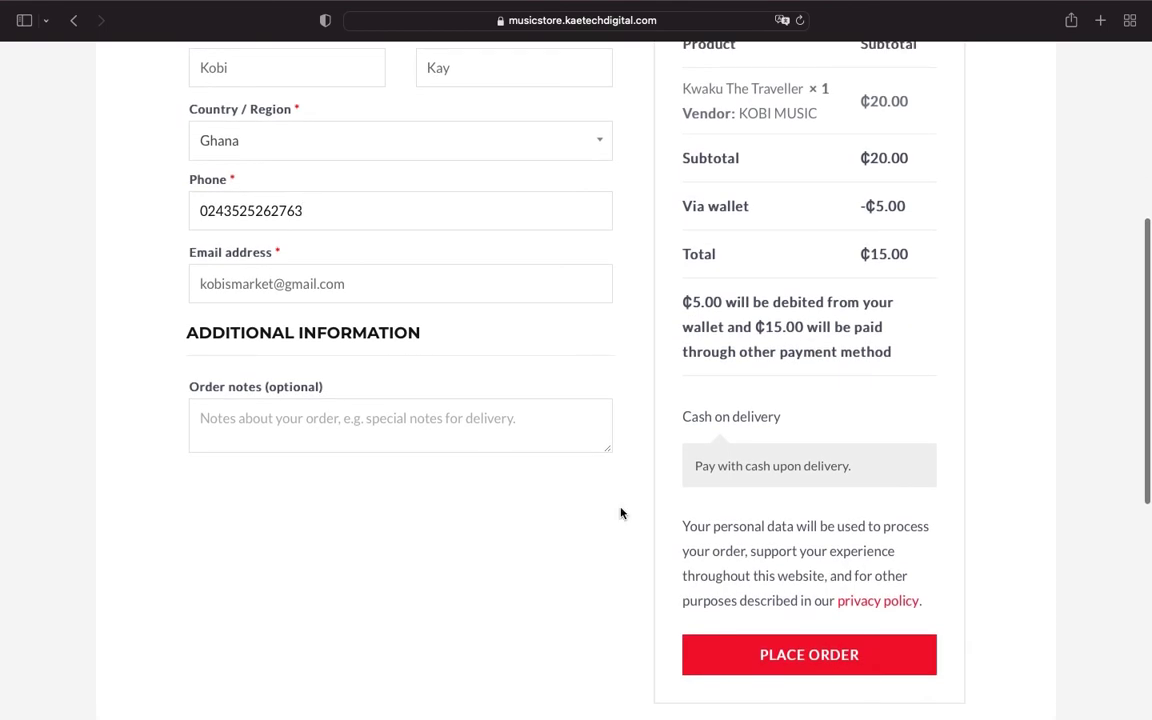
{"action": "left_click", "coordinate": [763, 653]}
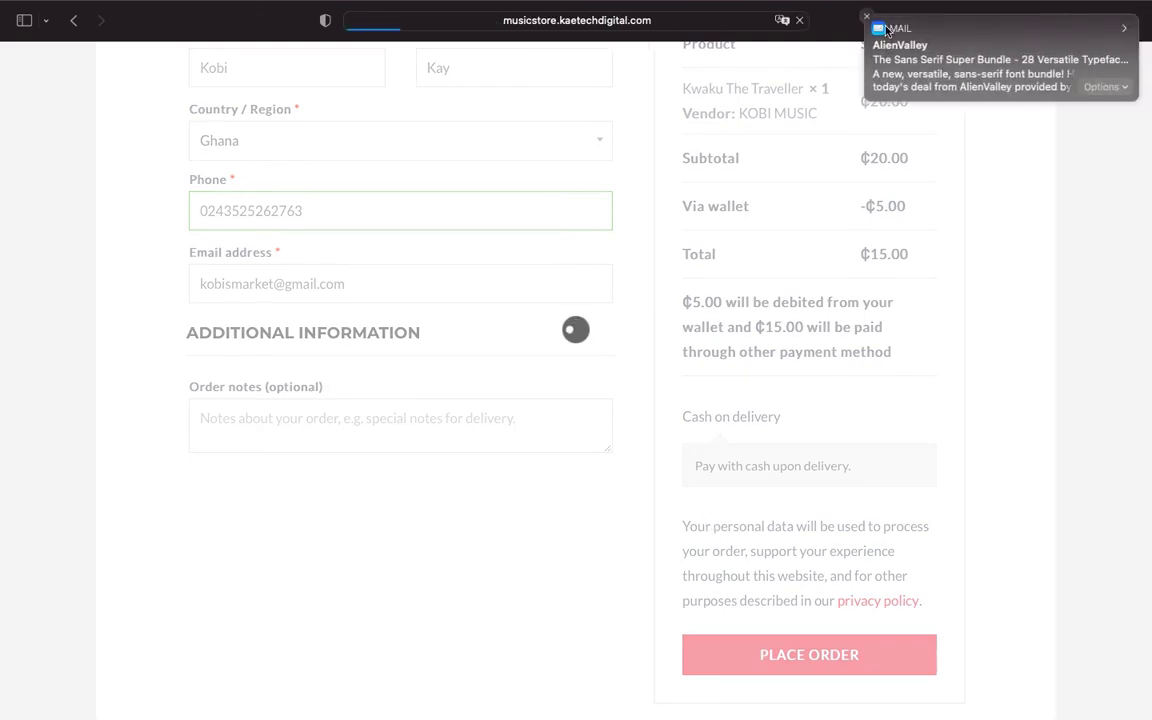
Step: Check the order-received page: ₵15.00 total, ₵5.00 via wallet, cash on delivery
{"action": "left_click", "coordinate": [866, 20]}
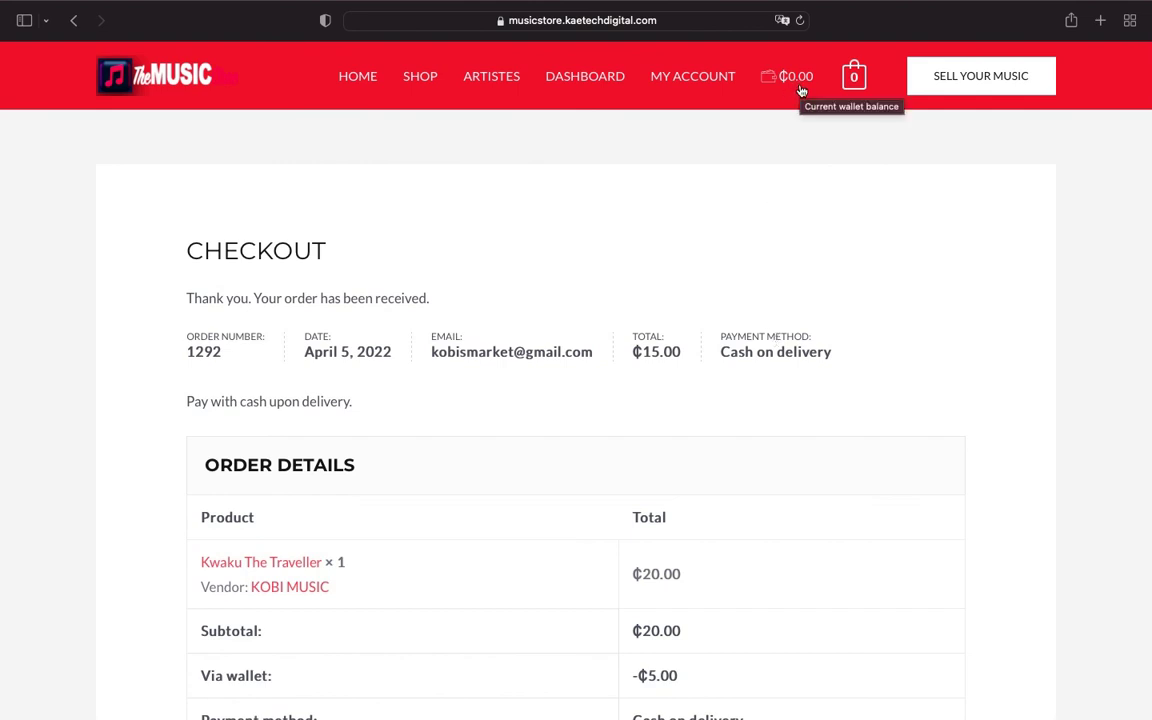
{"action": "scroll", "coordinate": [674, 411], "scroll_direction": "down", "scroll_amount": 5}
{"action": "scroll", "coordinate": [674, 411], "scroll_direction": "up", "scroll_amount": 1}
{"action": "scroll", "coordinate": [674, 411], "scroll_direction": "down", "scroll_amount": 3}
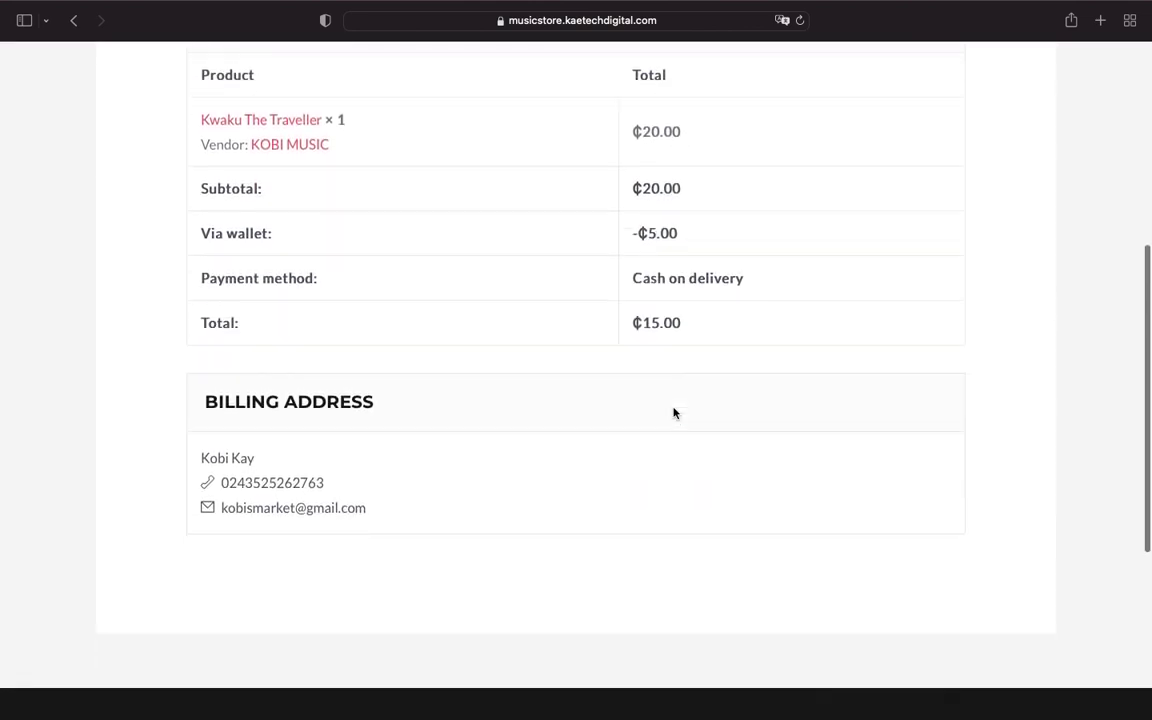
{"action": "scroll", "coordinate": [674, 411], "scroll_direction": "up", "scroll_amount": 4}
{"action": "scroll", "coordinate": [674, 411], "scroll_direction": "up", "scroll_amount": 3}
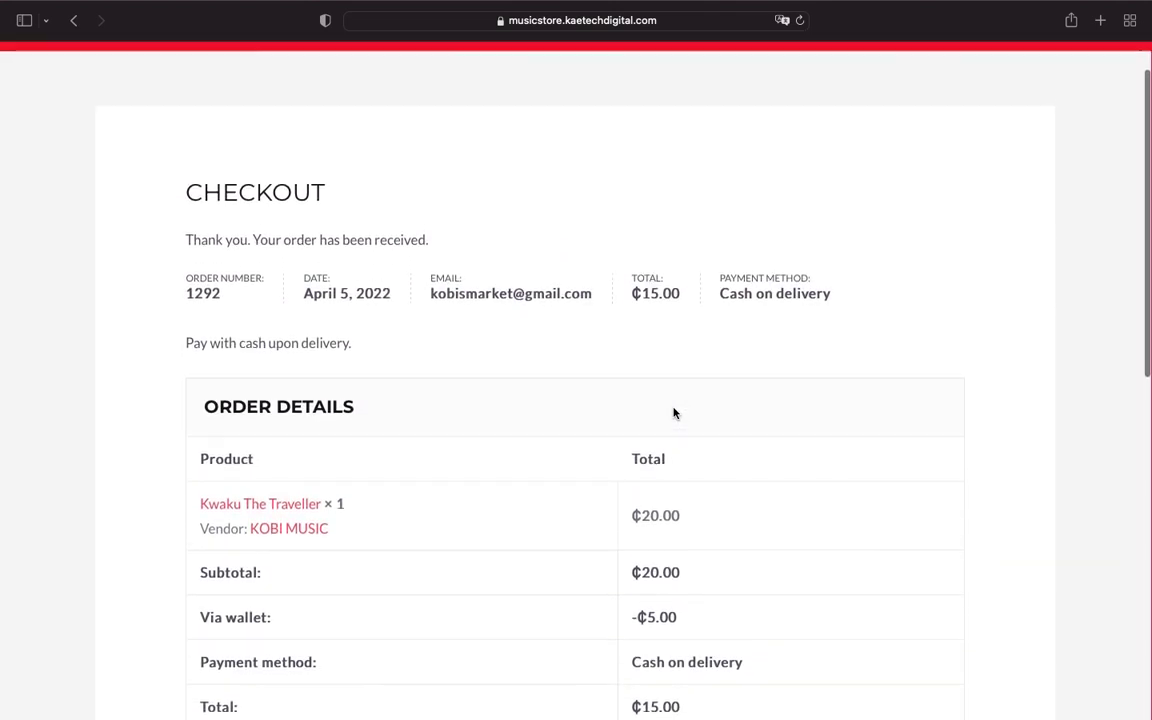
{"action": "key", "text": "ctrl+Left"}
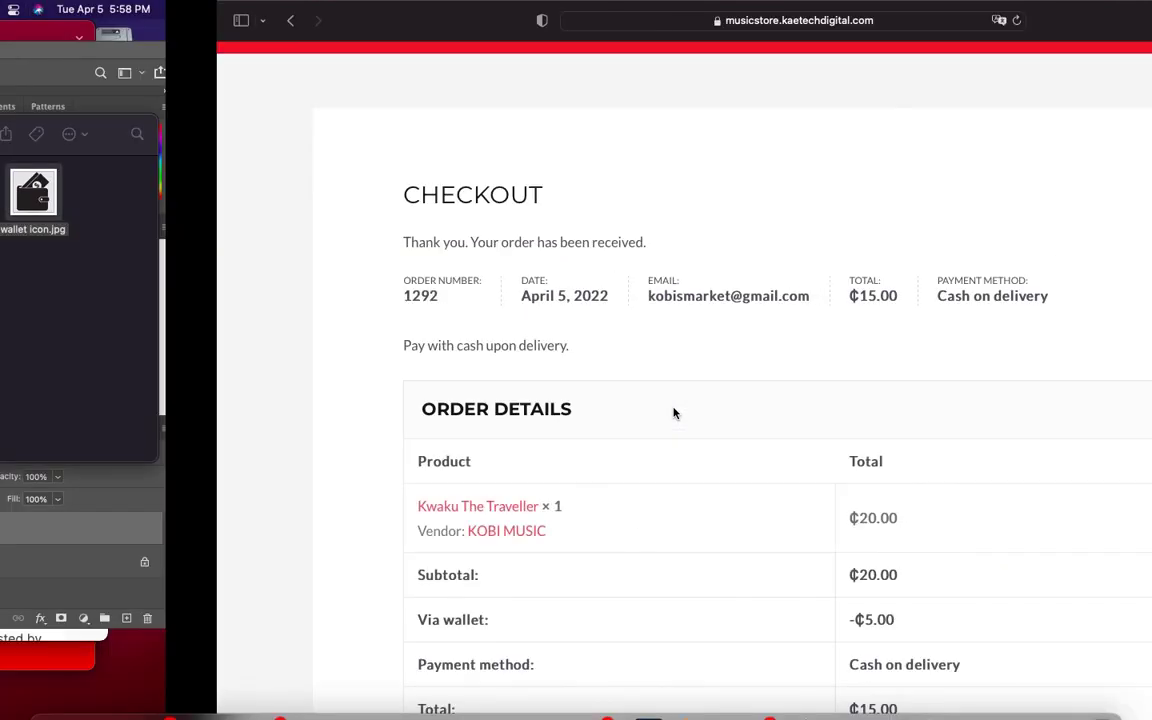
Step: Switch to the admin's TeraWallet referral settings: 2 per signup, minimum order 20
{"action": "key", "text": "ctrl+Right"}
{"action": "key", "text": "ctrl+Right"}
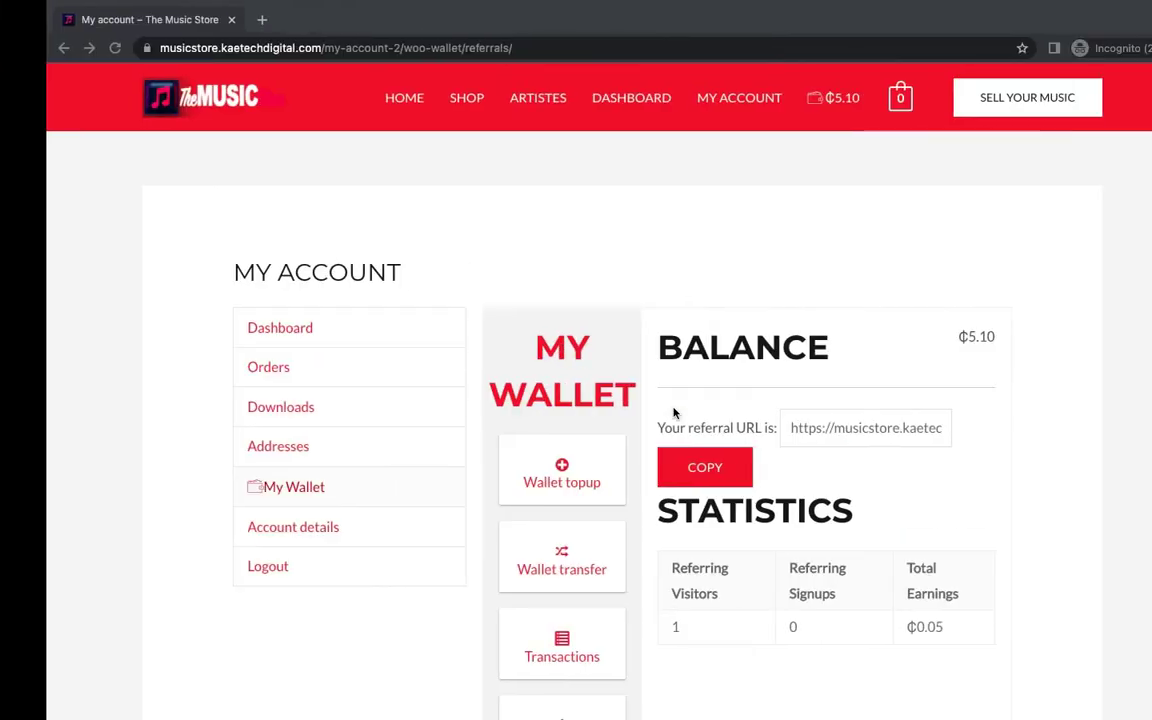
{"action": "key", "text": "ctrl+Right"}
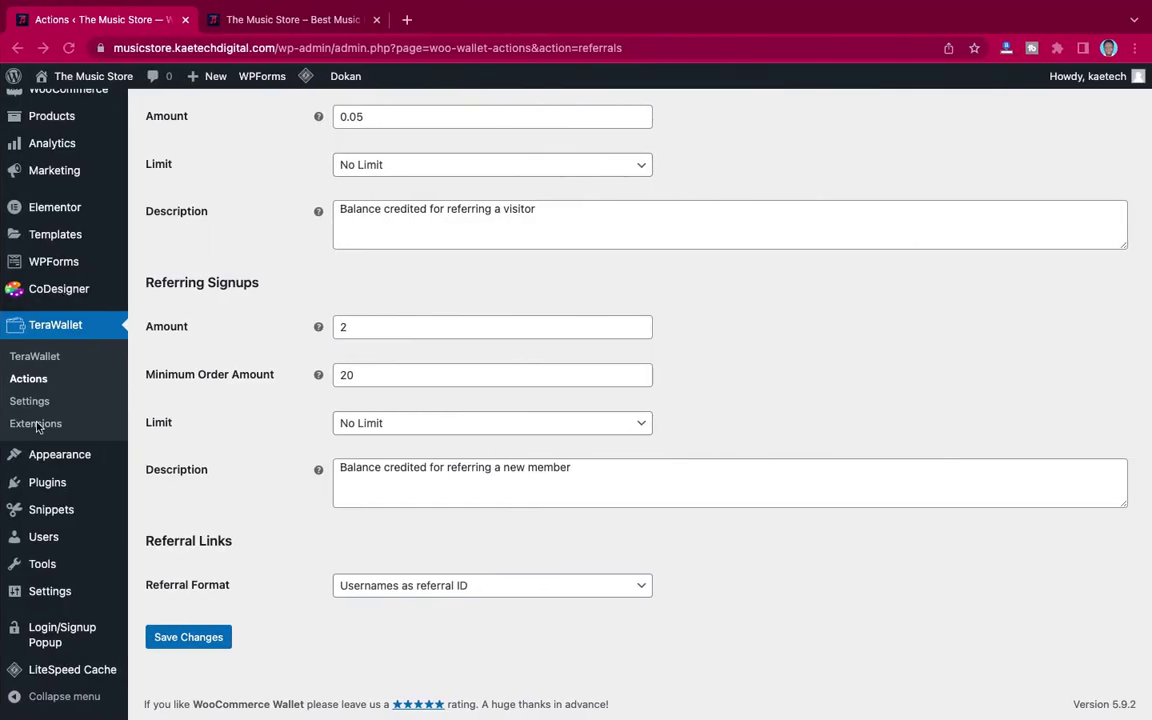
{"action": "scroll", "coordinate": [55, 374], "scroll_direction": "up", "scroll_amount": 3}
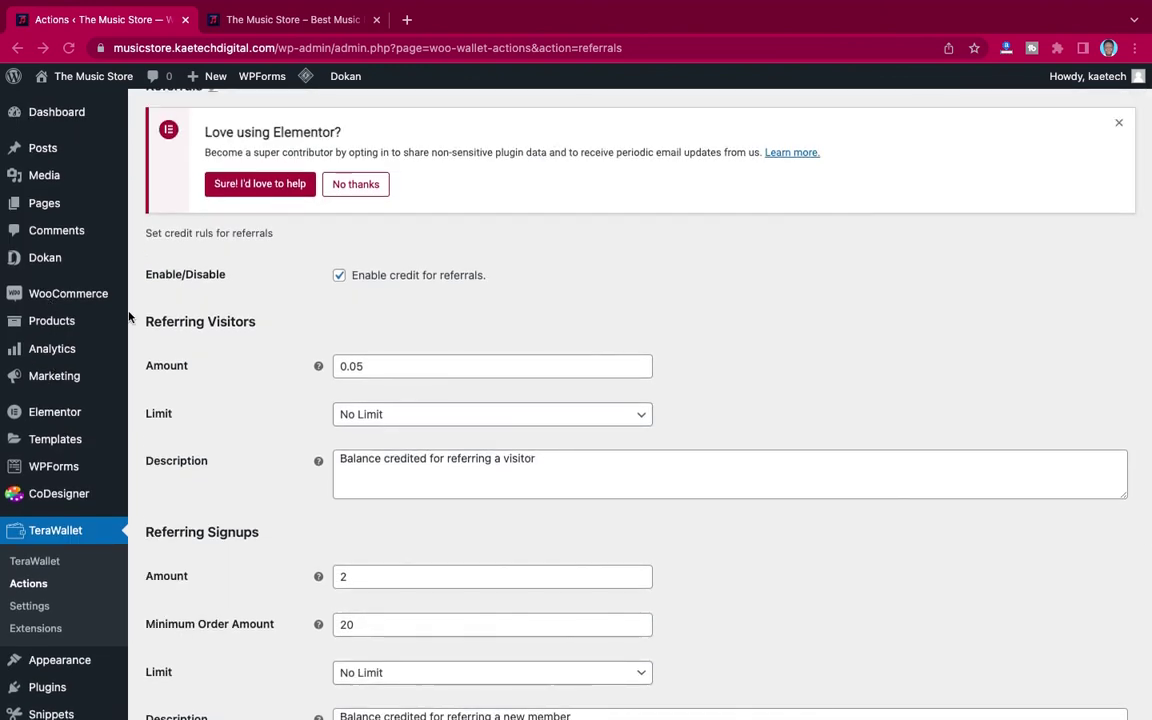
Step: Bulk-change the on-hold order #1292 to Completed in WooCommerce Orders
{"action": "mouse_move", "coordinate": [91, 294]}
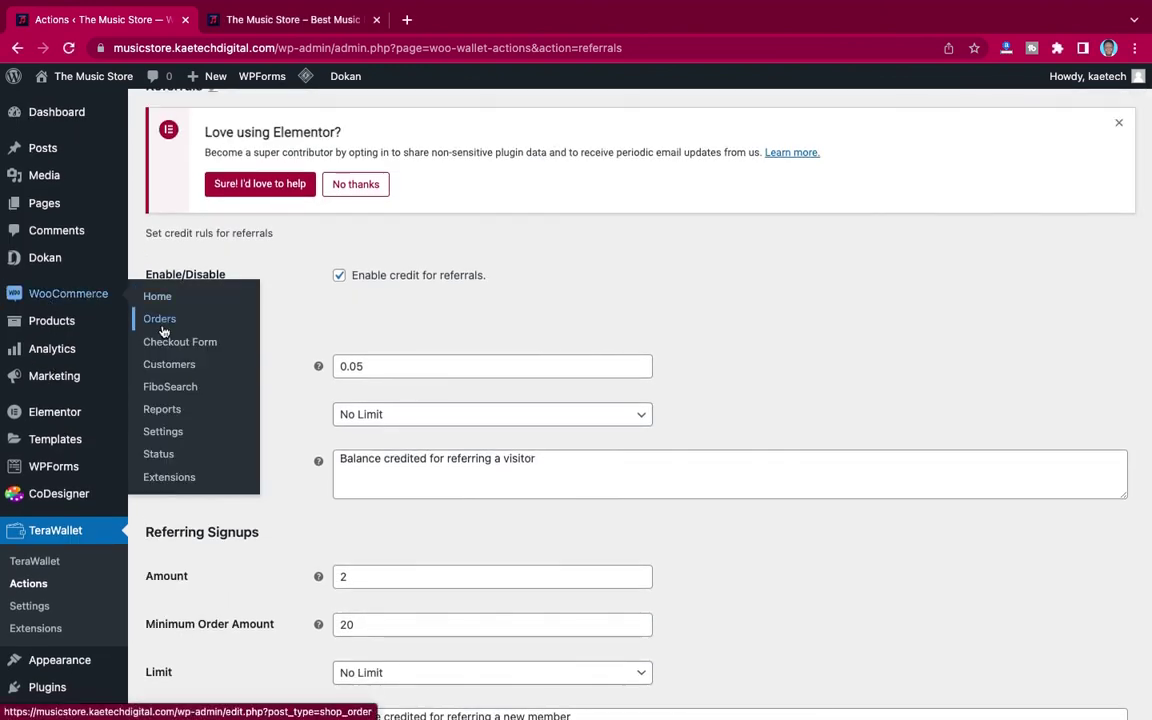
{"action": "left_click", "coordinate": [160, 321]}
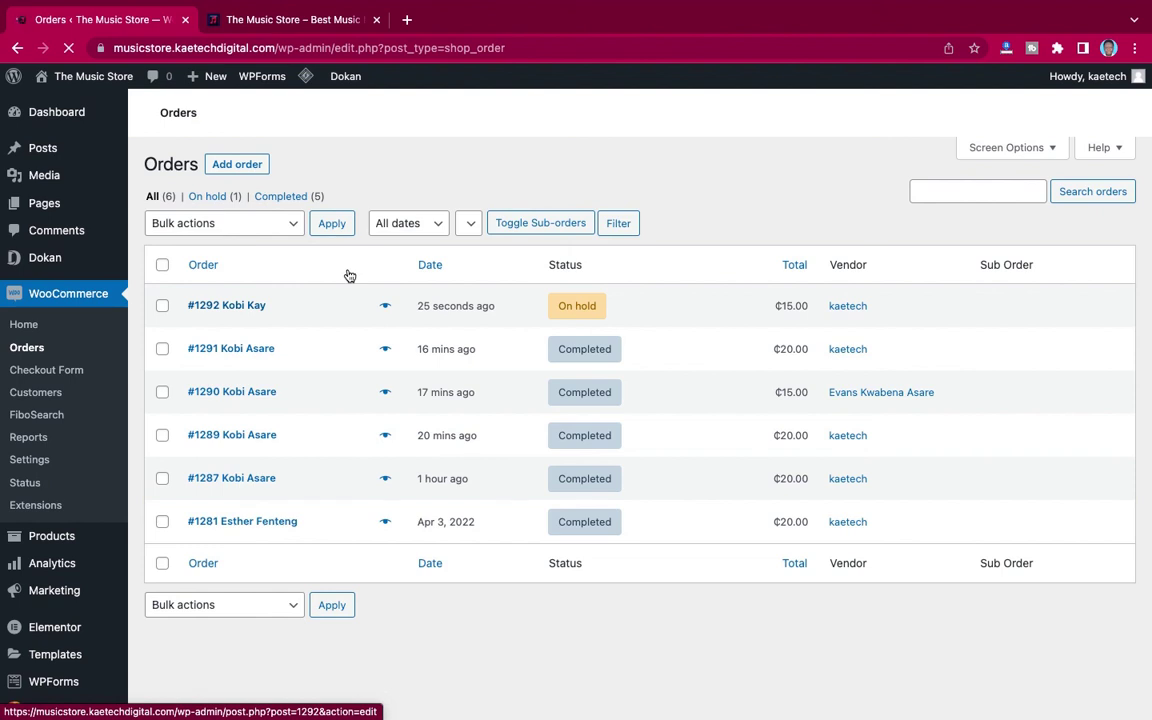
{"action": "left_click", "coordinate": [162, 307]}
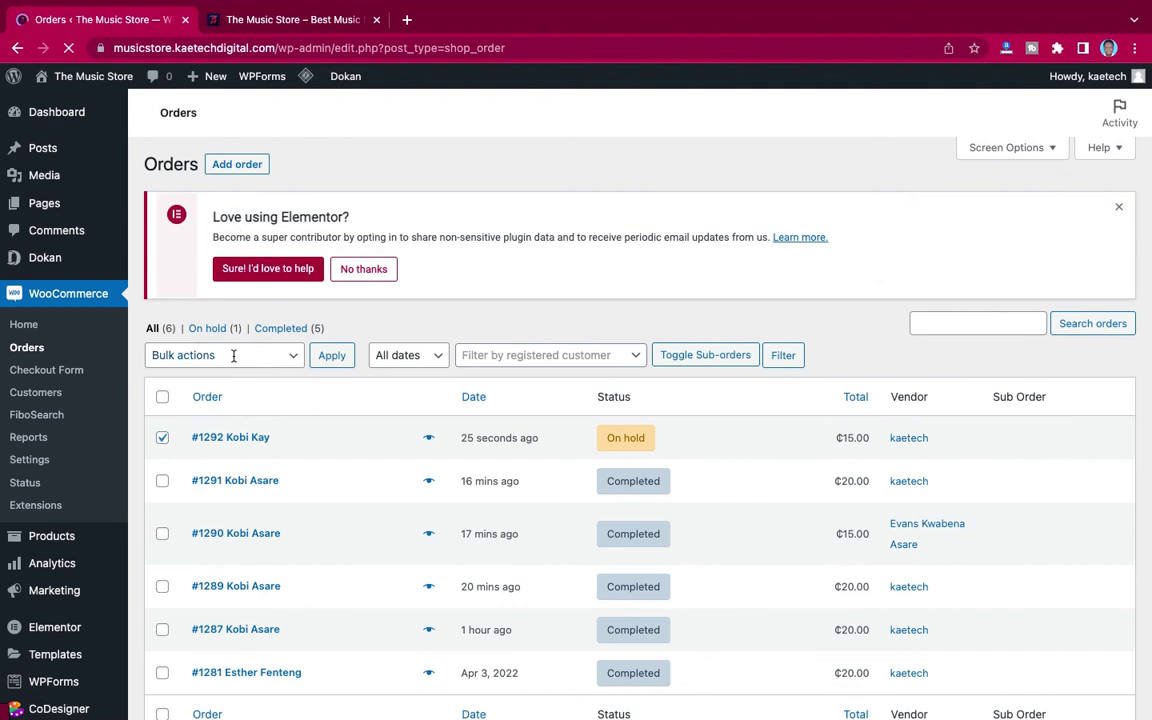
{"action": "left_click", "coordinate": [235, 358]}
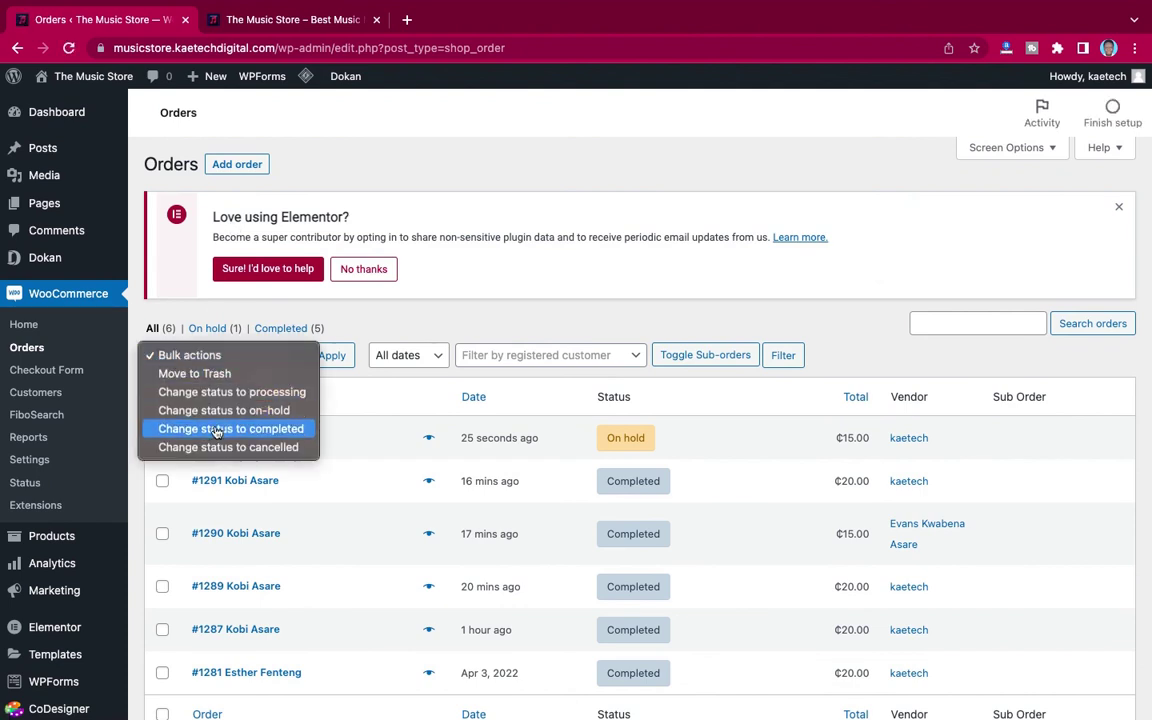
{"action": "left_click", "coordinate": [215, 432]}
{"action": "left_click", "coordinate": [332, 356]}
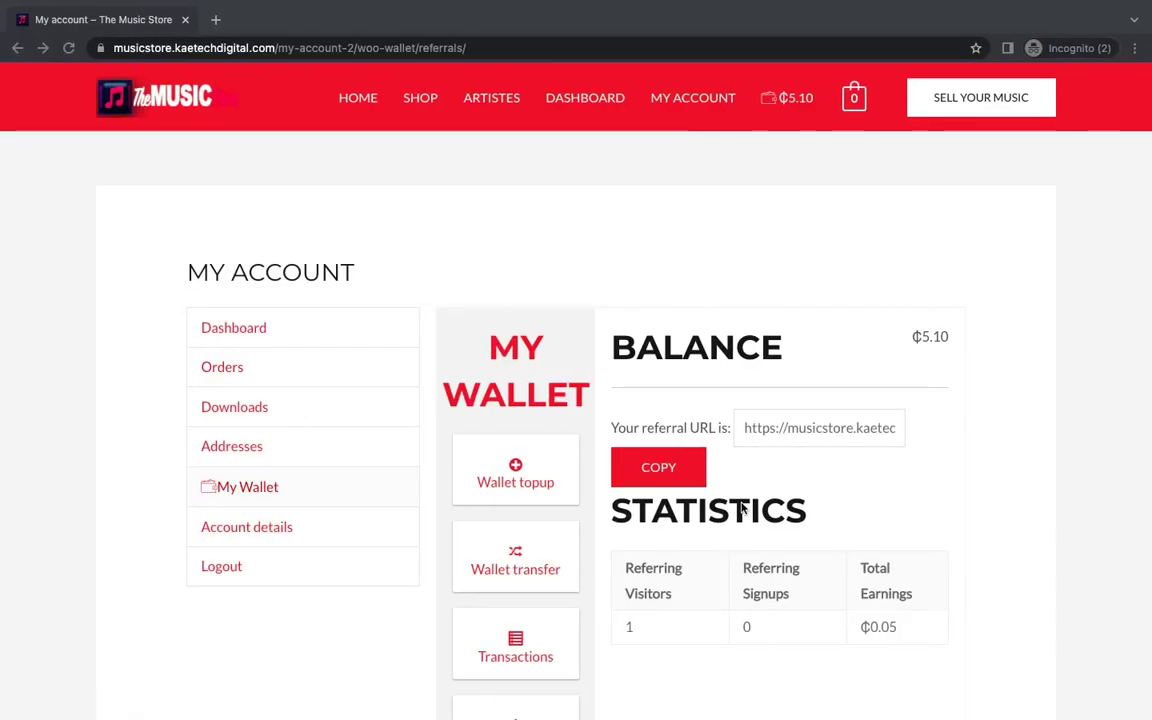
{"action": "left_click", "coordinate": [1004, 441]}
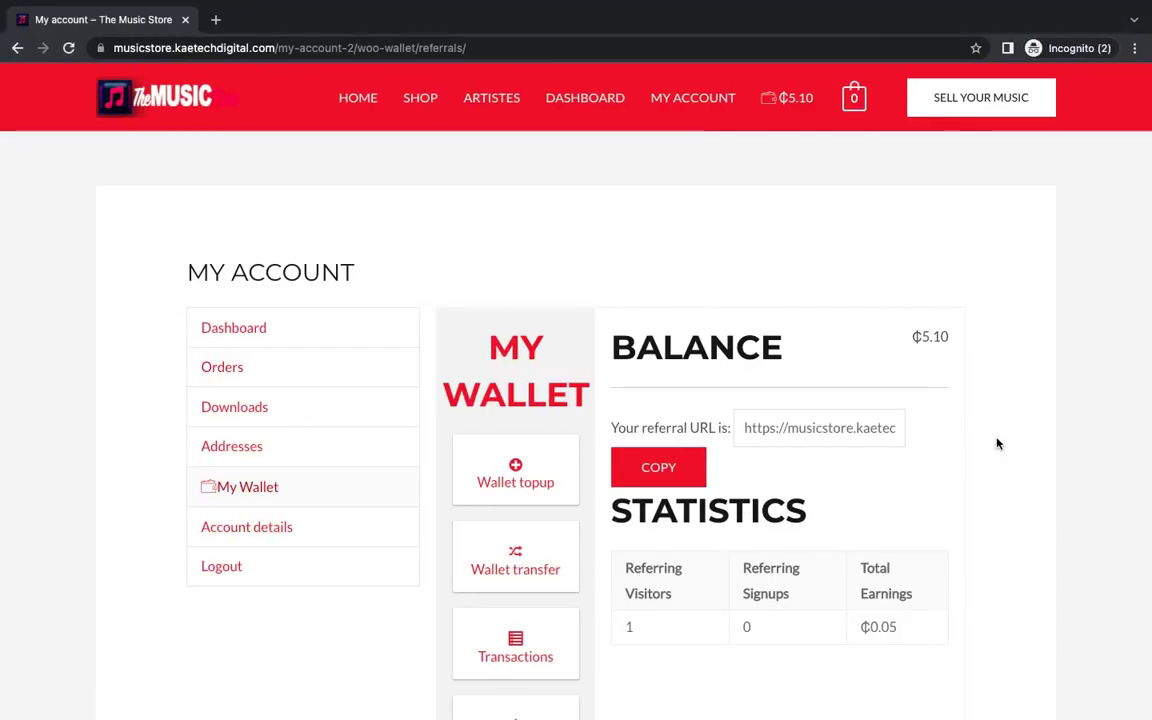
{"action": "scroll", "coordinate": [930, 485], "scroll_direction": "down", "scroll_amount": 1}
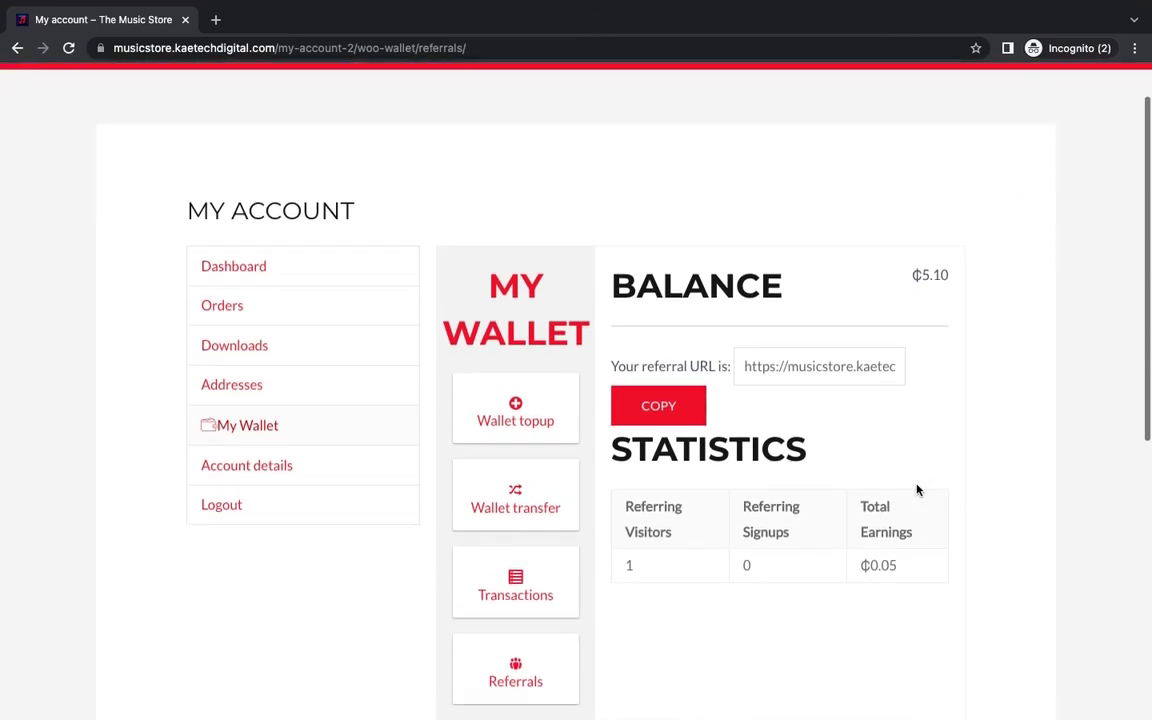
{"action": "scroll", "coordinate": [785, 498], "scroll_direction": "up", "scroll_amount": 1}
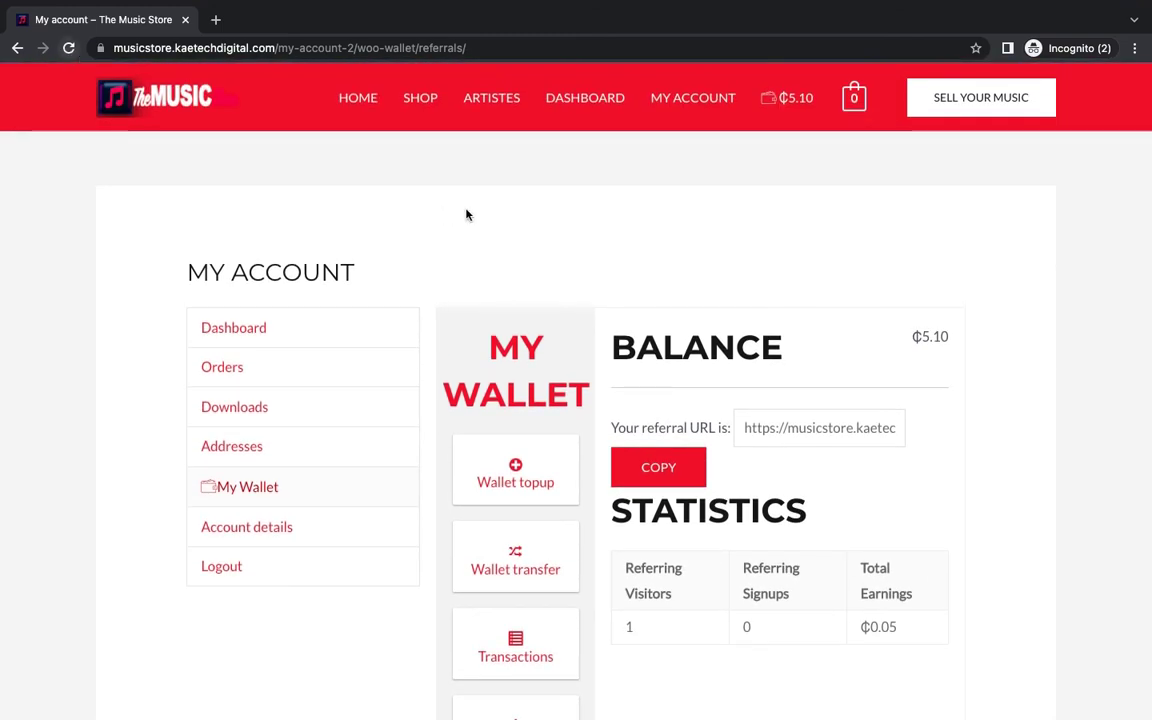
{"action": "key", "text": "super+r"}
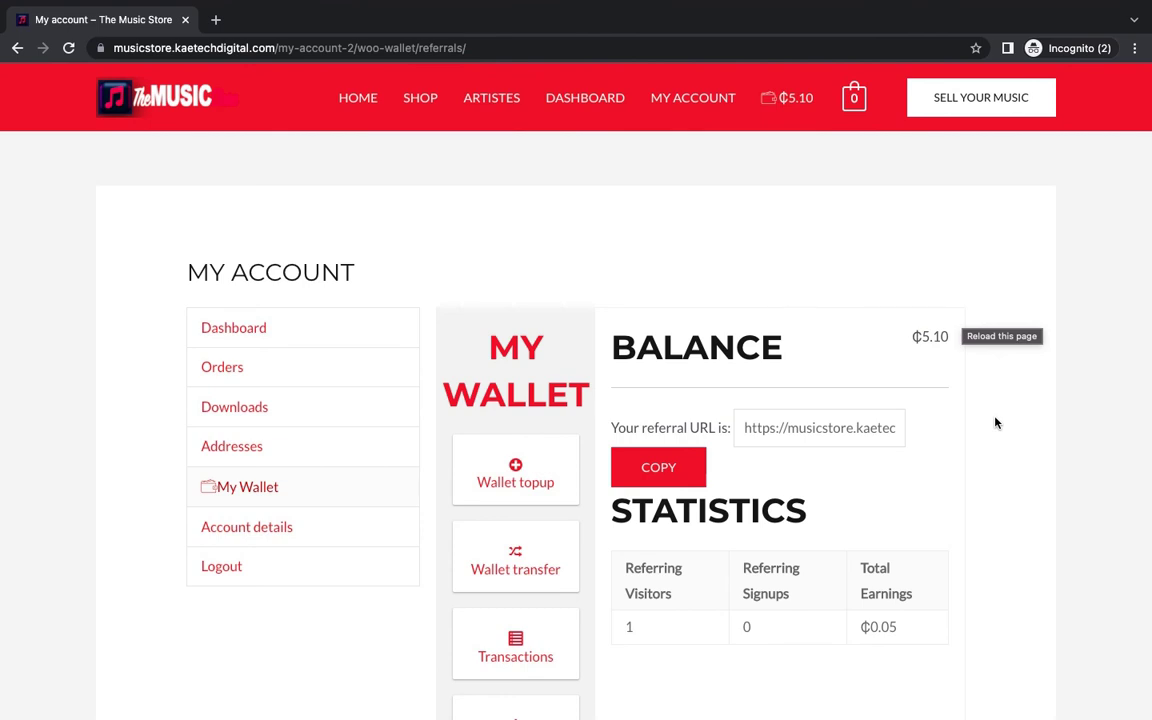
{"action": "scroll", "coordinate": [995, 423], "scroll_direction": "down", "scroll_amount": 1}
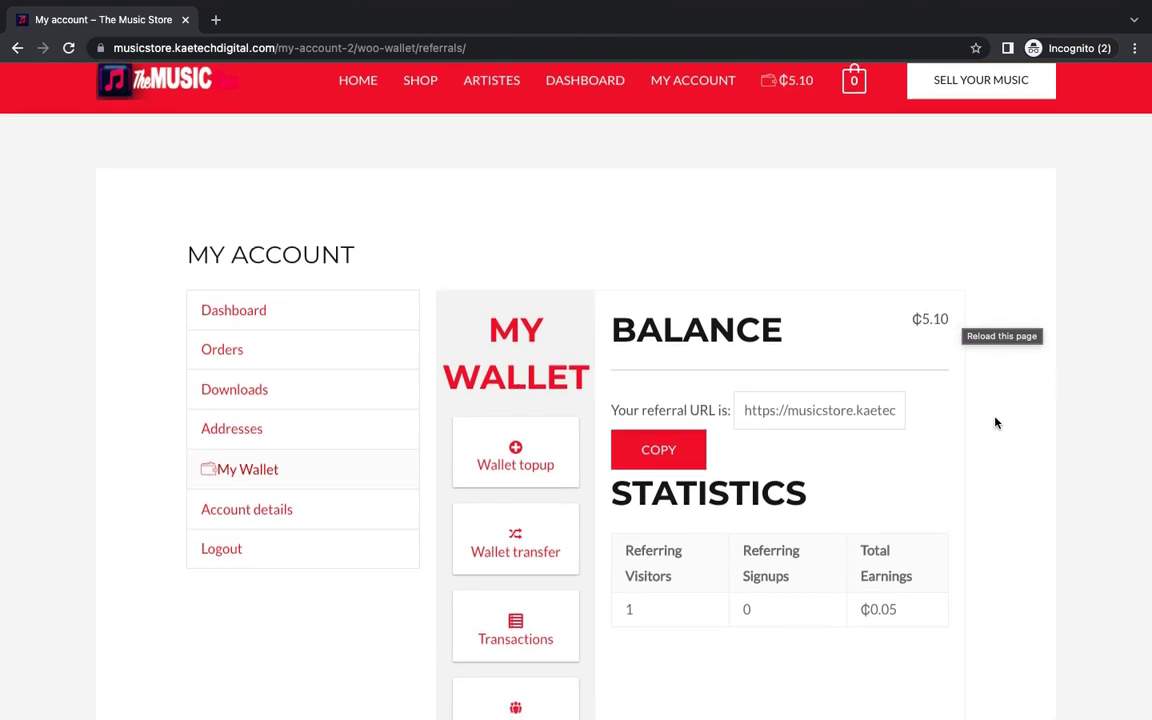
{"action": "scroll", "coordinate": [995, 423], "scroll_direction": "down", "scroll_amount": 5}
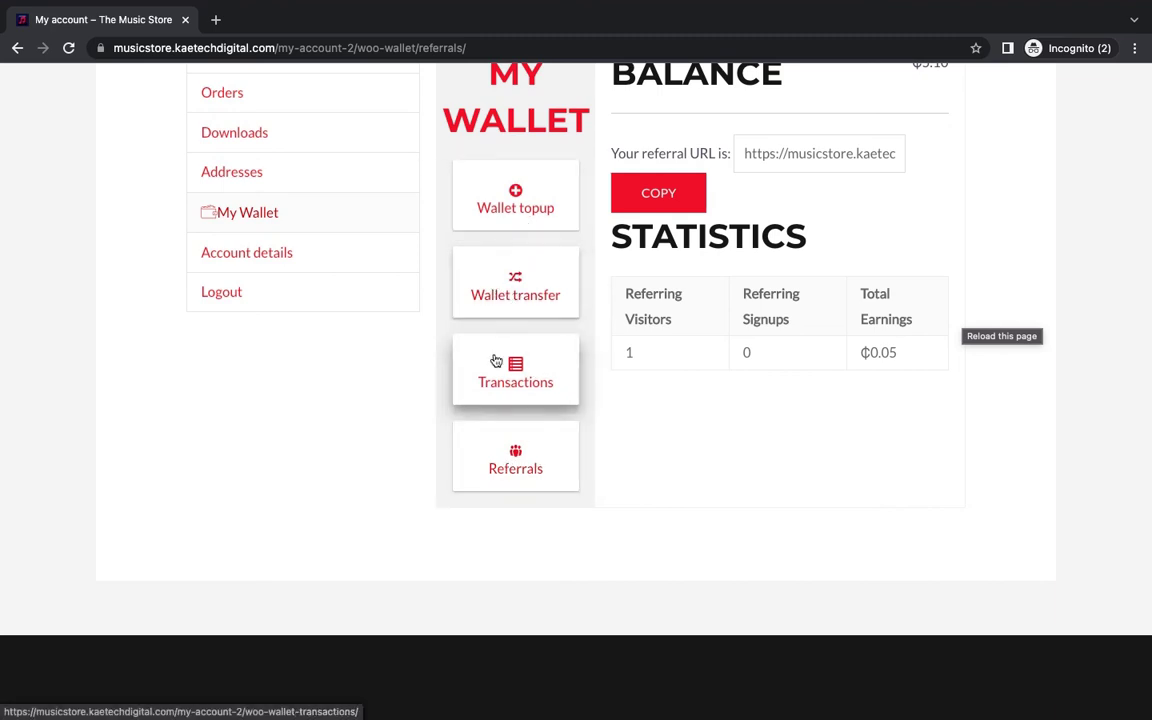
{"action": "left_click", "coordinate": [510, 455]}
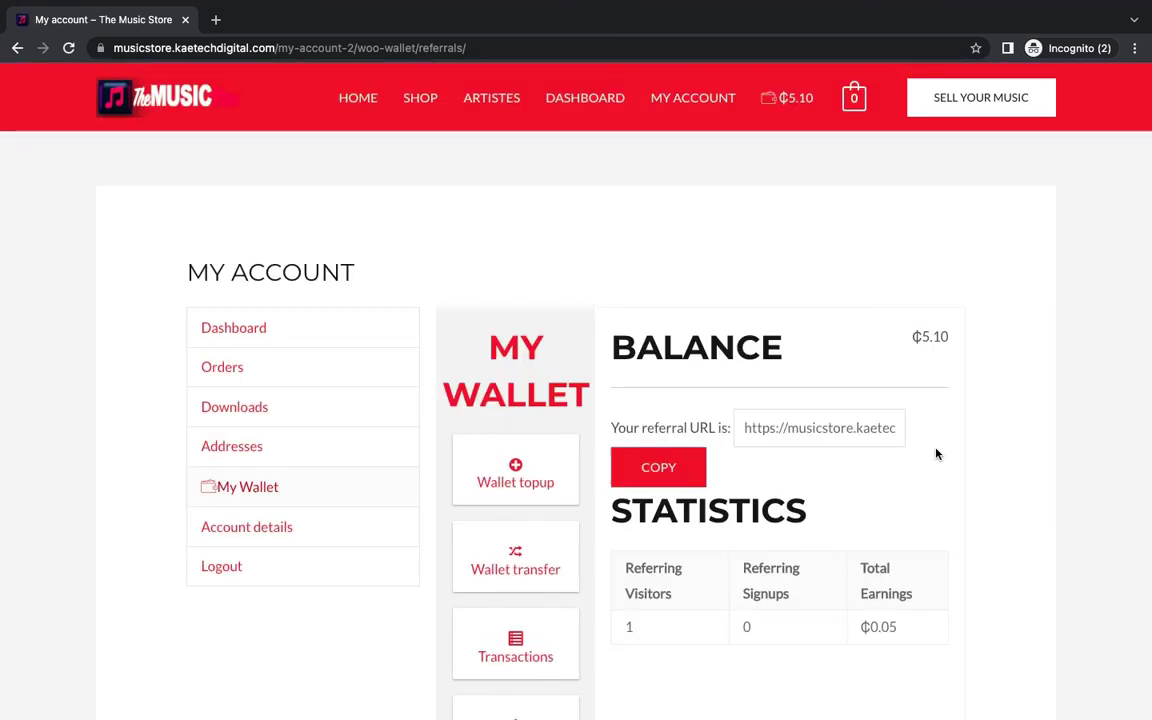
{"action": "scroll", "coordinate": [936, 454], "scroll_direction": "down", "scroll_amount": 5}
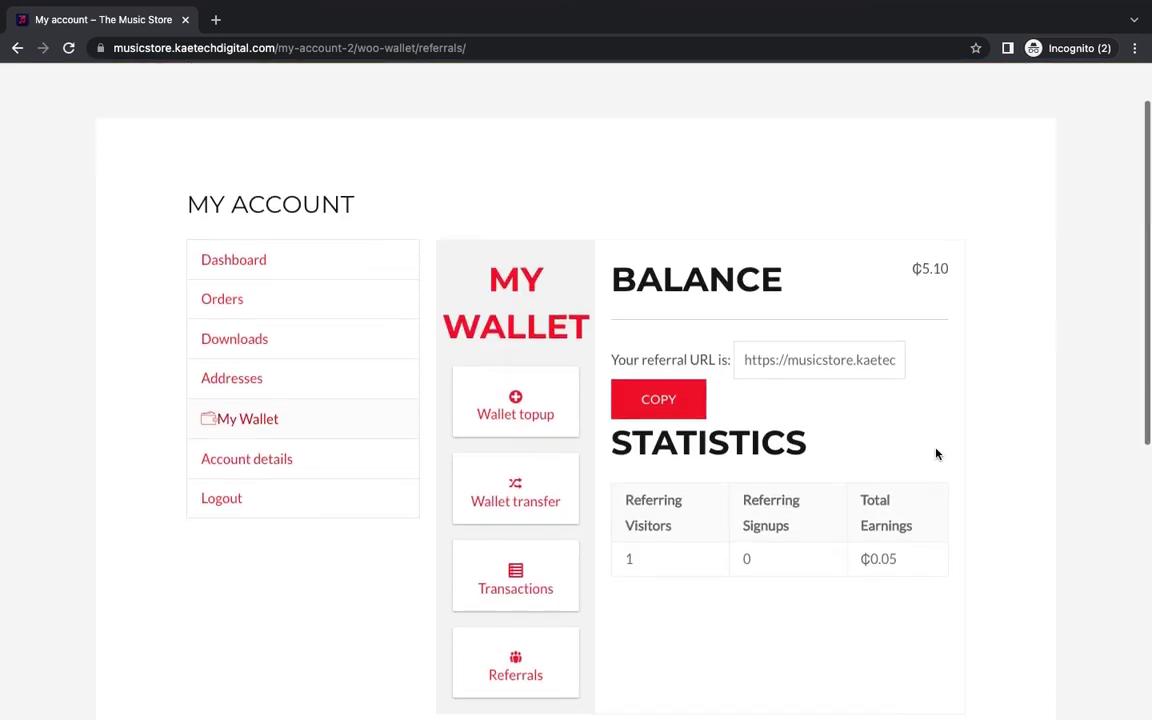
{"action": "scroll", "coordinate": [936, 454], "scroll_direction": "up", "scroll_amount": 2}
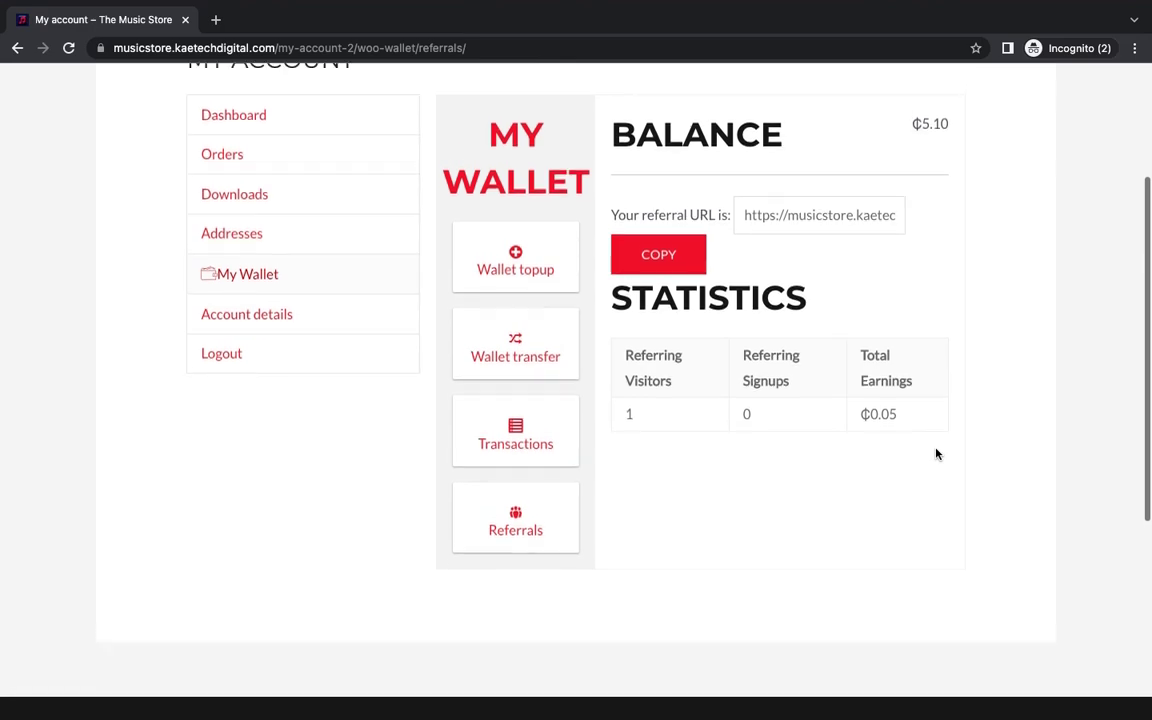
{"action": "scroll", "coordinate": [936, 454], "scroll_direction": "up", "scroll_amount": 2}
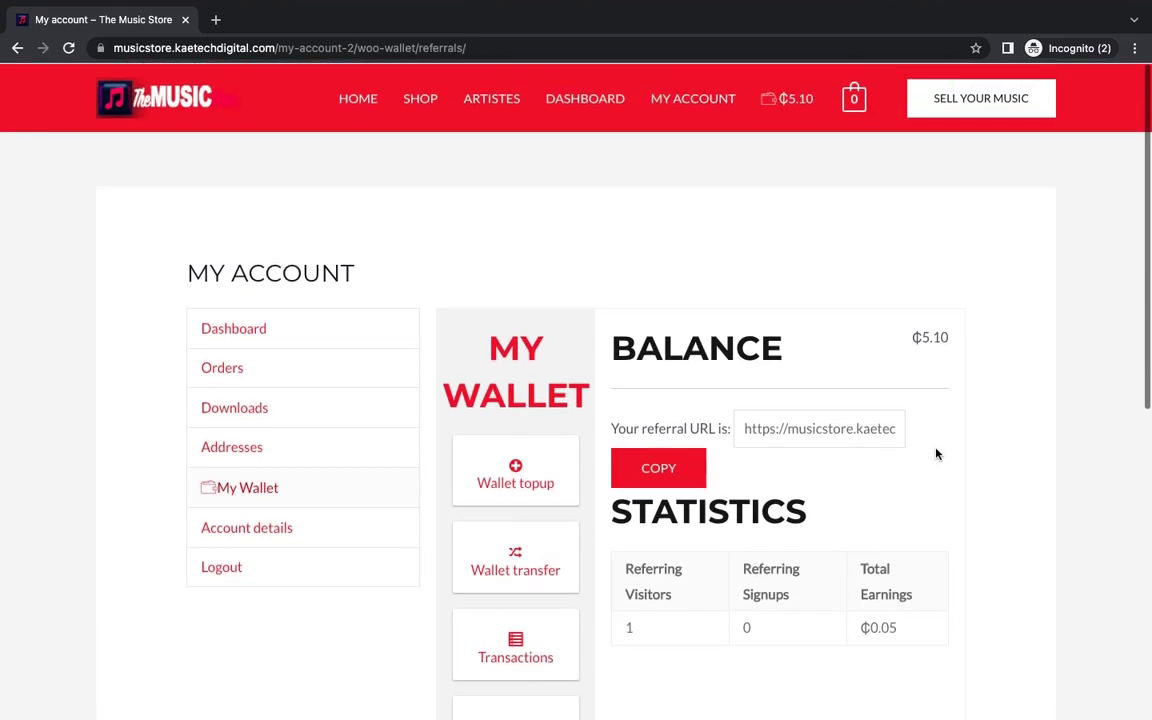
{"action": "key", "text": "alt+Tab"}
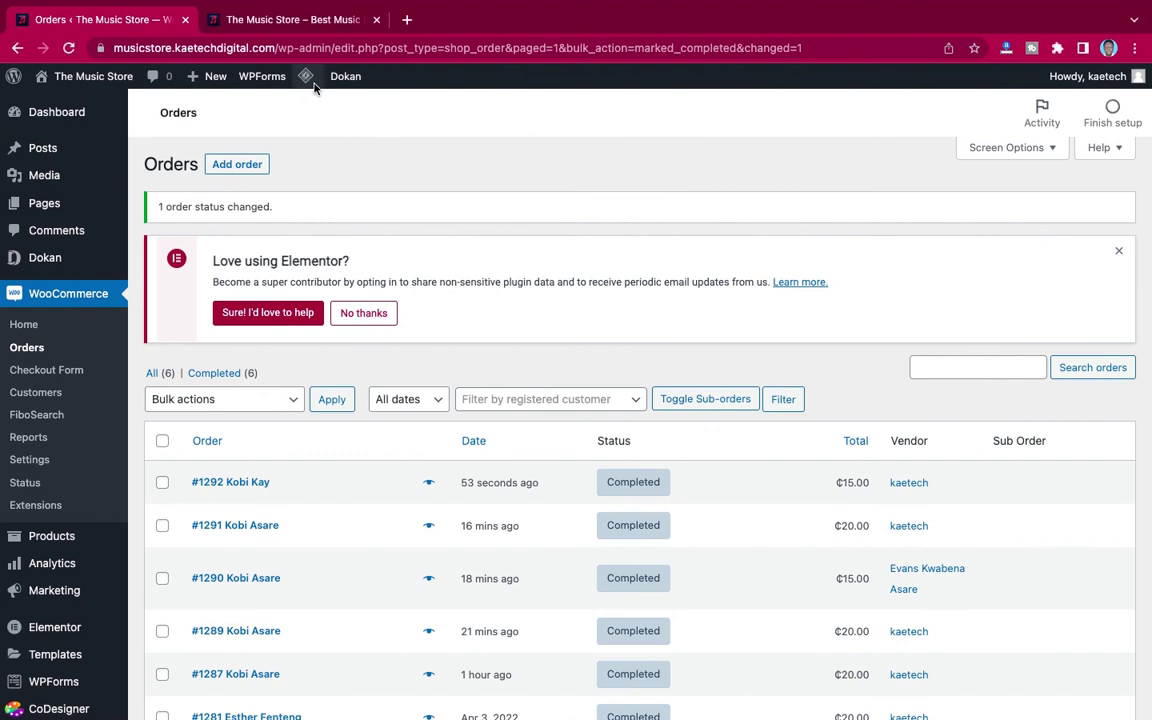
Step: Purge all LiteSpeed cache, check the six Completed orders, and return to the referrer's wallet page
{"action": "mouse_move", "coordinate": [308, 77]}
{"action": "left_click", "coordinate": [318, 166]}
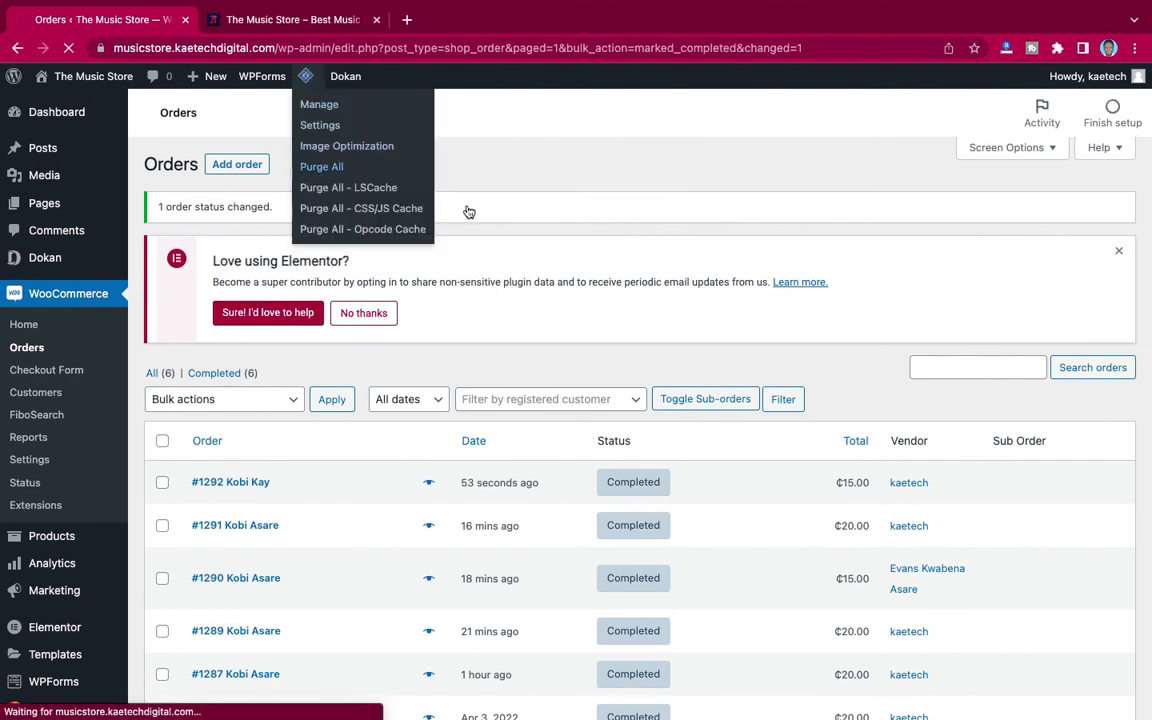
{"action": "scroll", "coordinate": [690, 270], "scroll_direction": "down", "scroll_amount": 3}
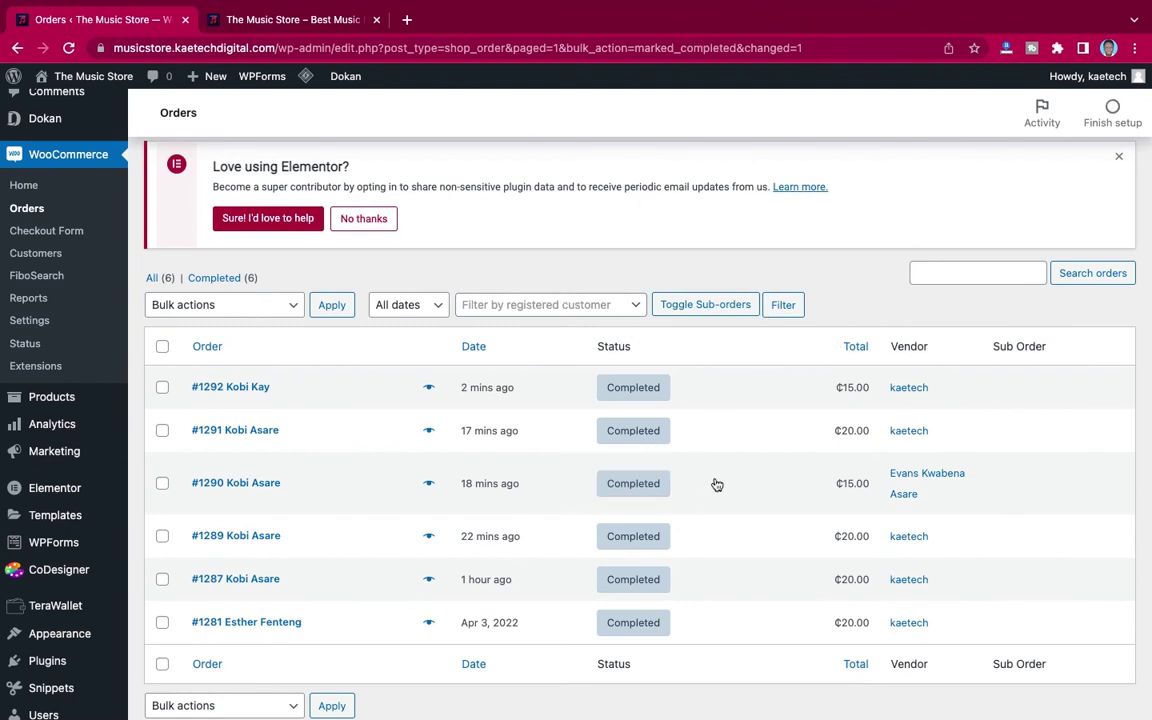
{"action": "mouse_move", "coordinate": [847, 394]}
{"action": "mouse_move", "coordinate": [346, 88]}
{"action": "key", "text": "ctrl+Left"}
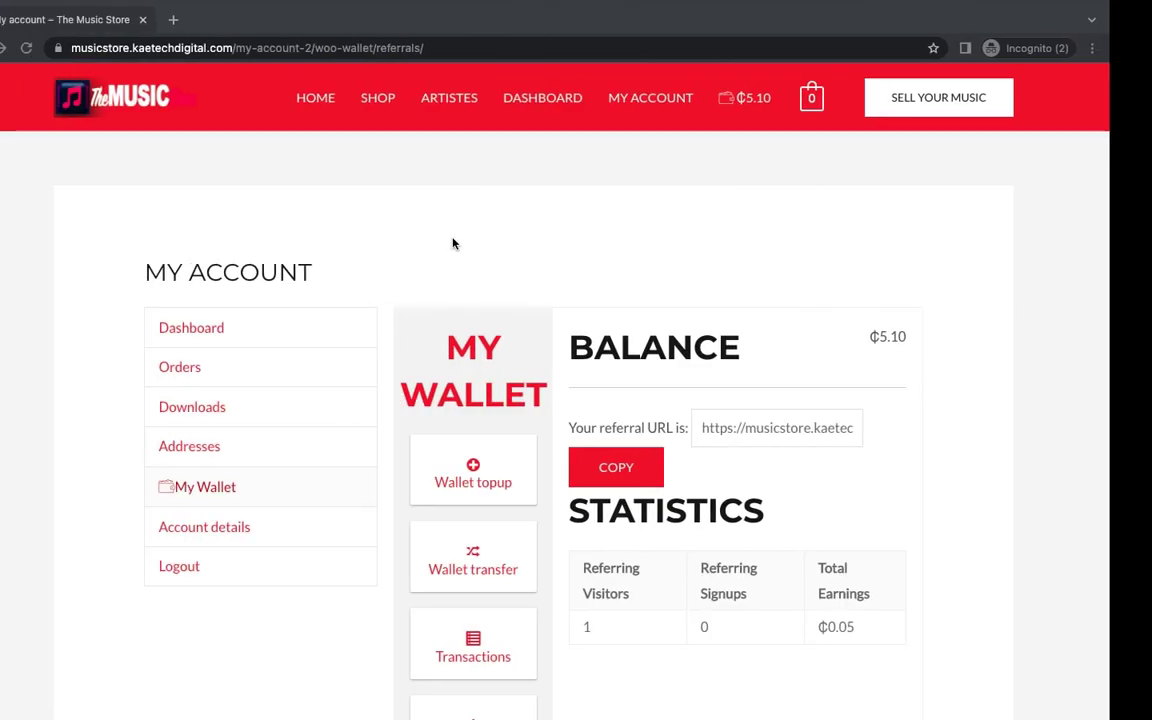
Step: As the referred buyer, order Kwaku The Traveller again for ₵20.00 with cash on delivery
{"action": "key", "text": "ctrl+Left"}
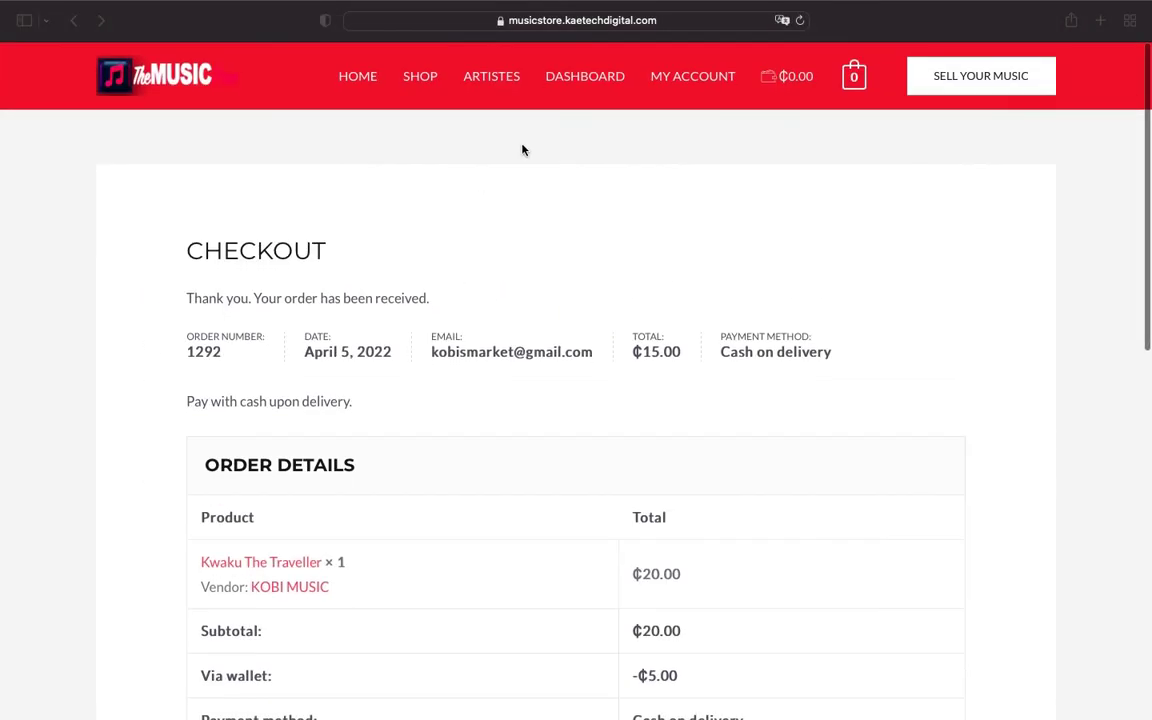
{"action": "left_click", "coordinate": [425, 79]}
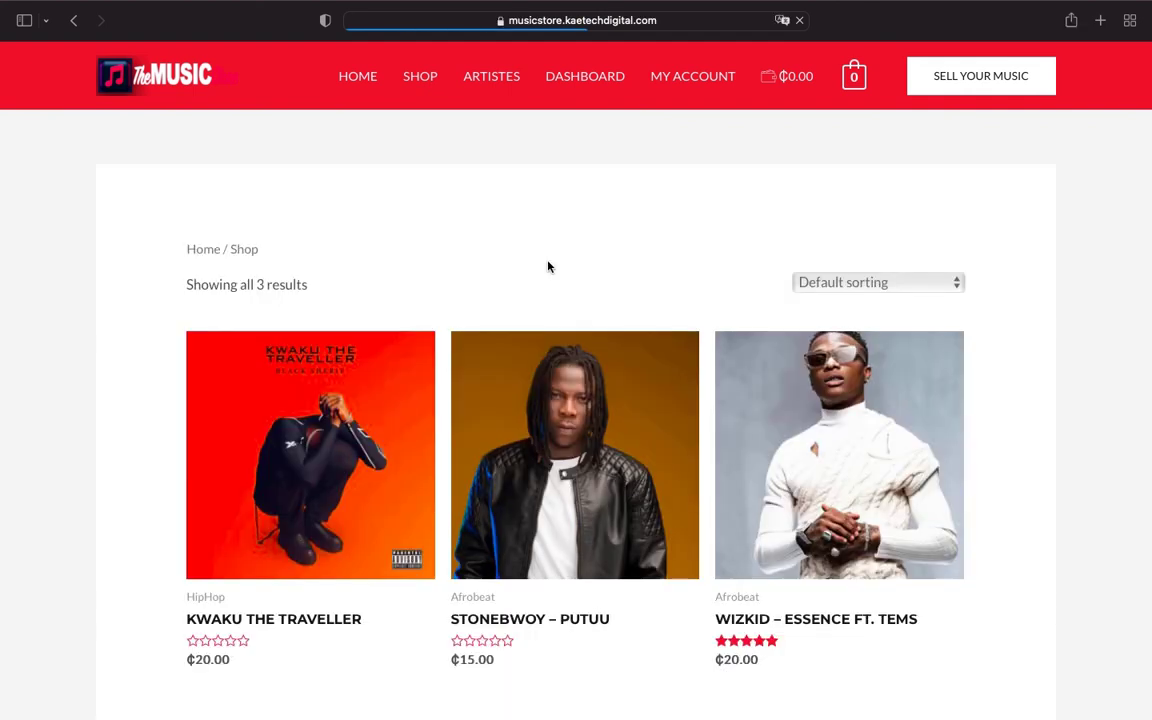
{"action": "scroll", "coordinate": [617, 359], "scroll_direction": "down", "scroll_amount": 3}
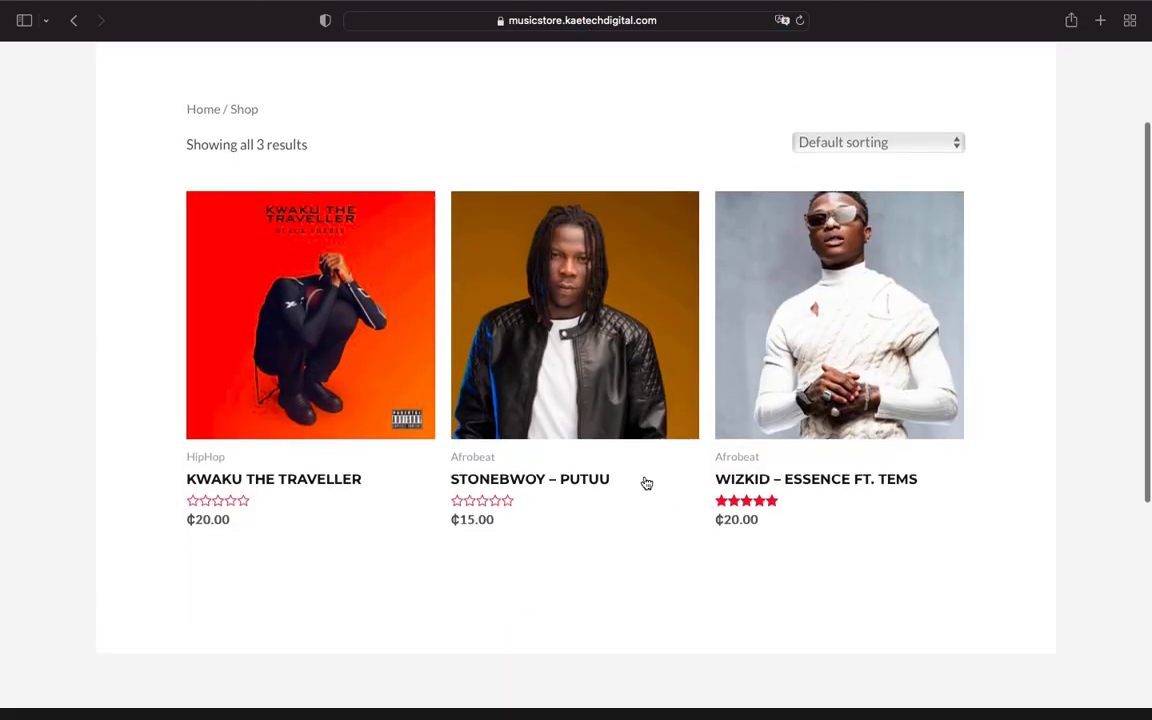
{"action": "left_click", "coordinate": [289, 388]}
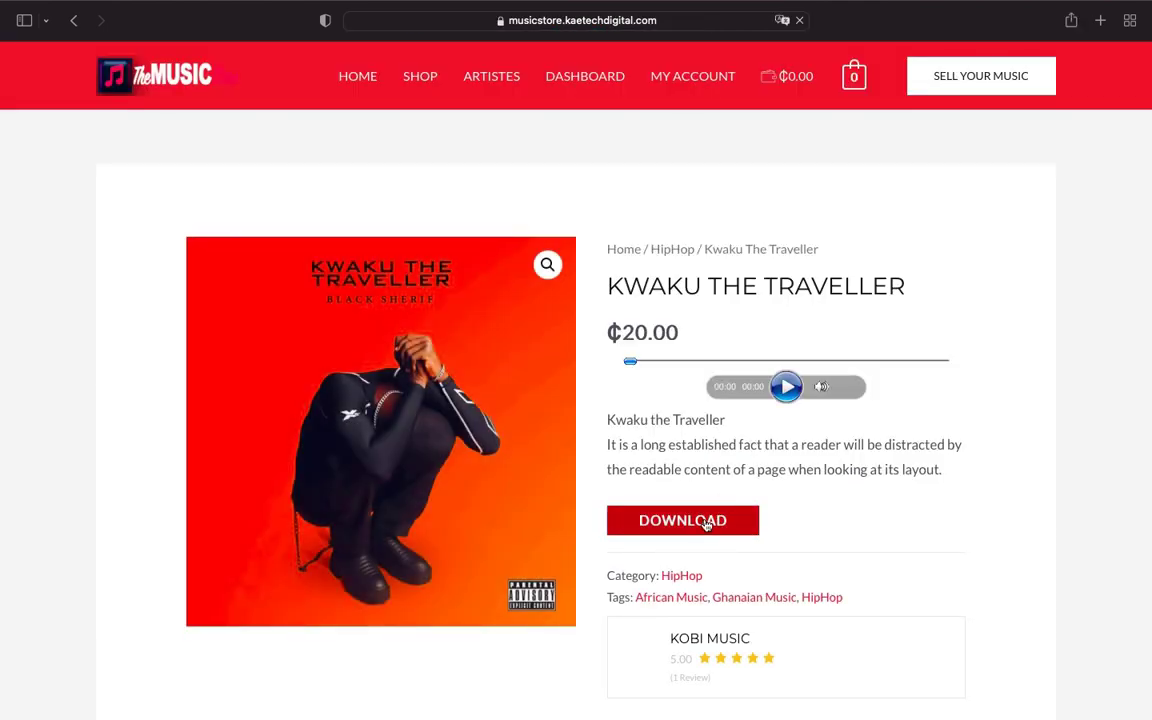
{"action": "left_click", "coordinate": [706, 522]}
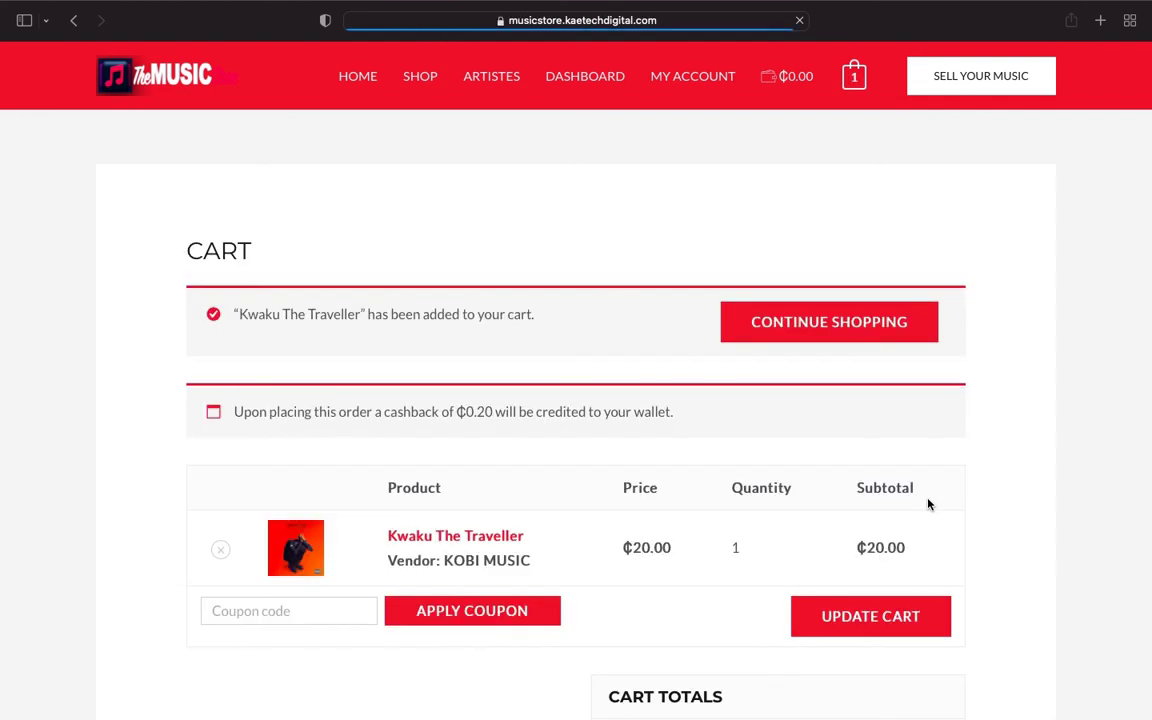
{"action": "scroll", "coordinate": [928, 504], "scroll_direction": "down", "scroll_amount": 5}
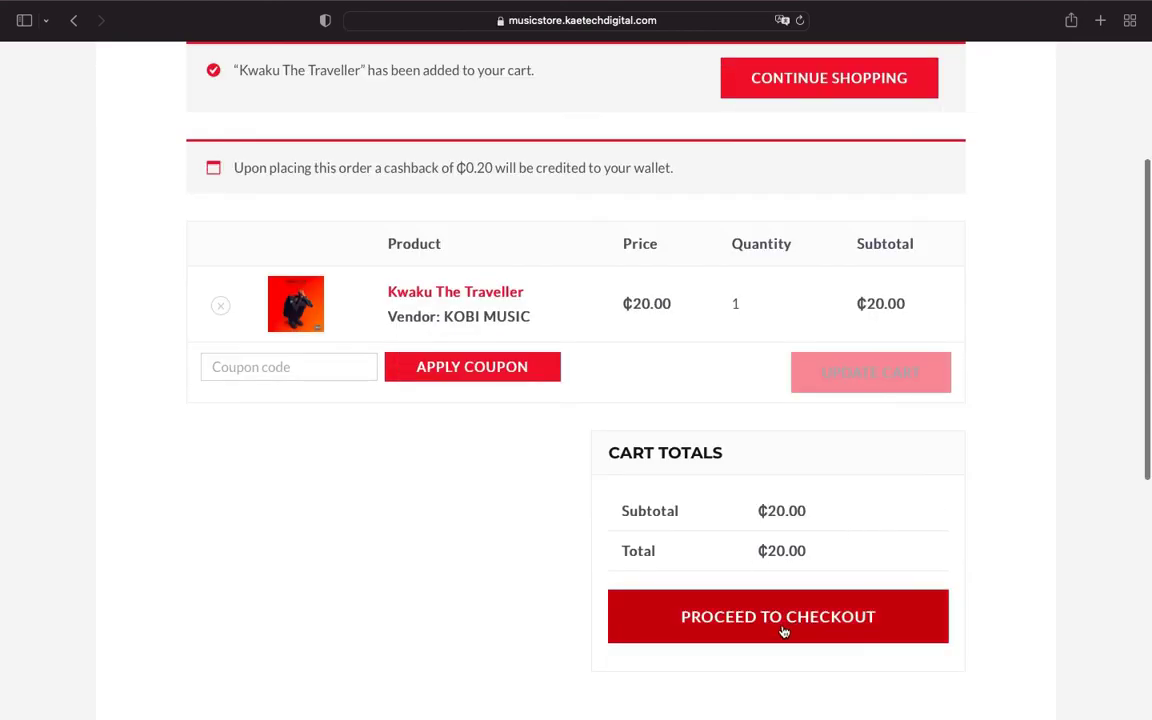
{"action": "left_click", "coordinate": [785, 631]}
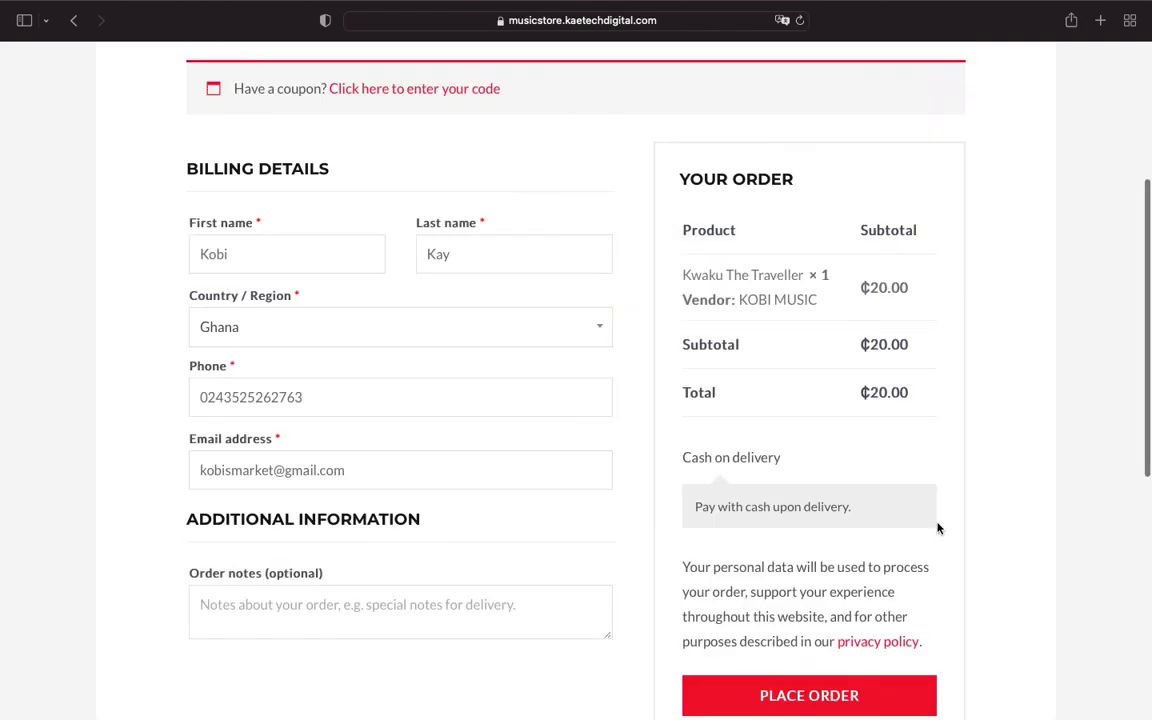
{"action": "scroll", "coordinate": [900, 540], "scroll_direction": "down", "scroll_amount": 3}
{"action": "left_click", "coordinate": [812, 592]}
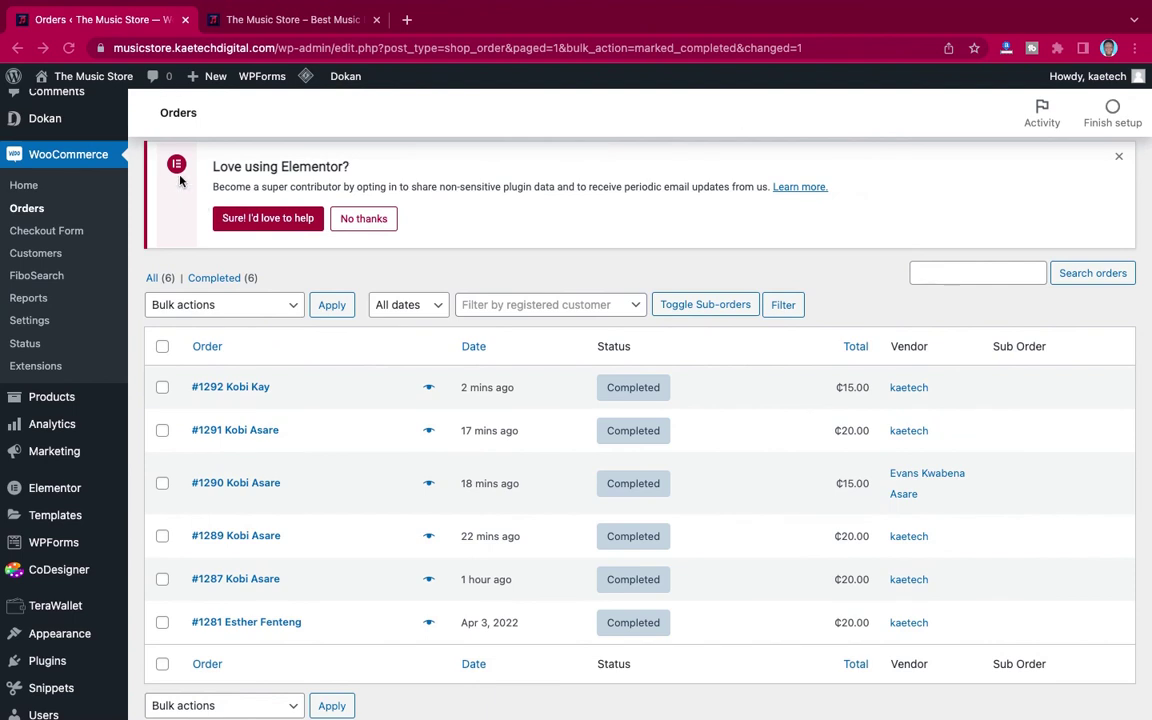
Step: Reload the Orders list and bulk-change order #1293's status to Completed
{"action": "left_click", "coordinate": [68, 47]}
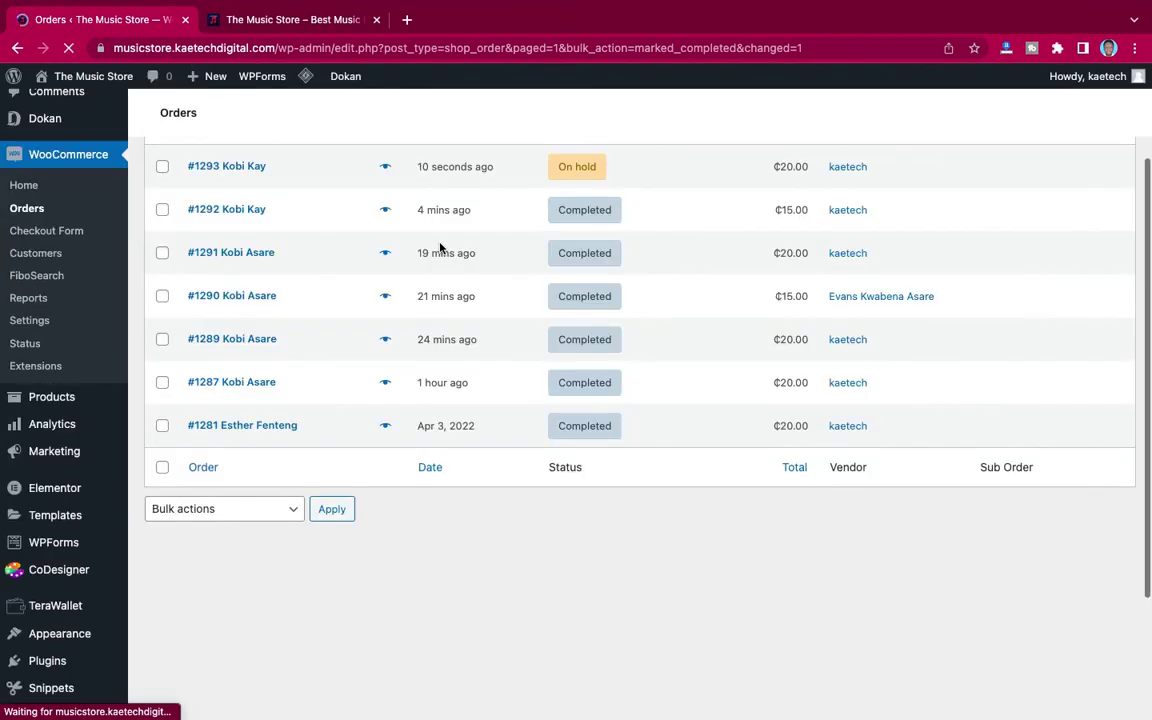
{"action": "scroll", "coordinate": [311, 213], "scroll_direction": "up", "scroll_amount": 3}
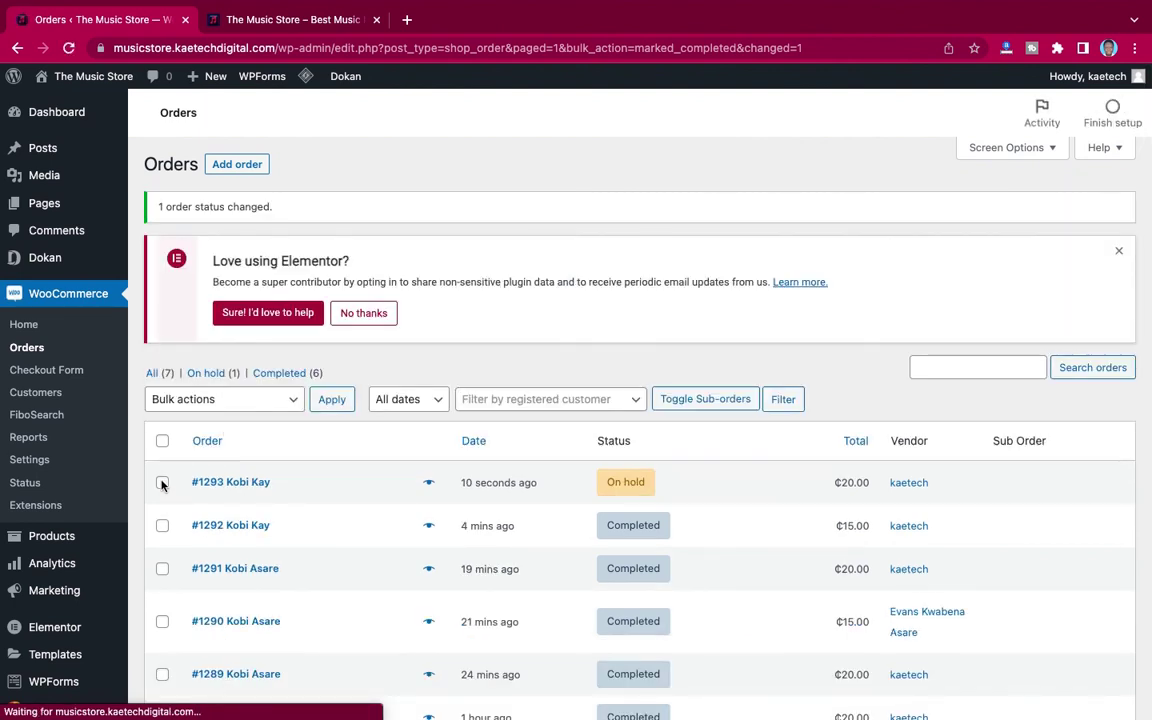
{"action": "left_click", "coordinate": [162, 482]}
{"action": "left_click", "coordinate": [234, 404]}
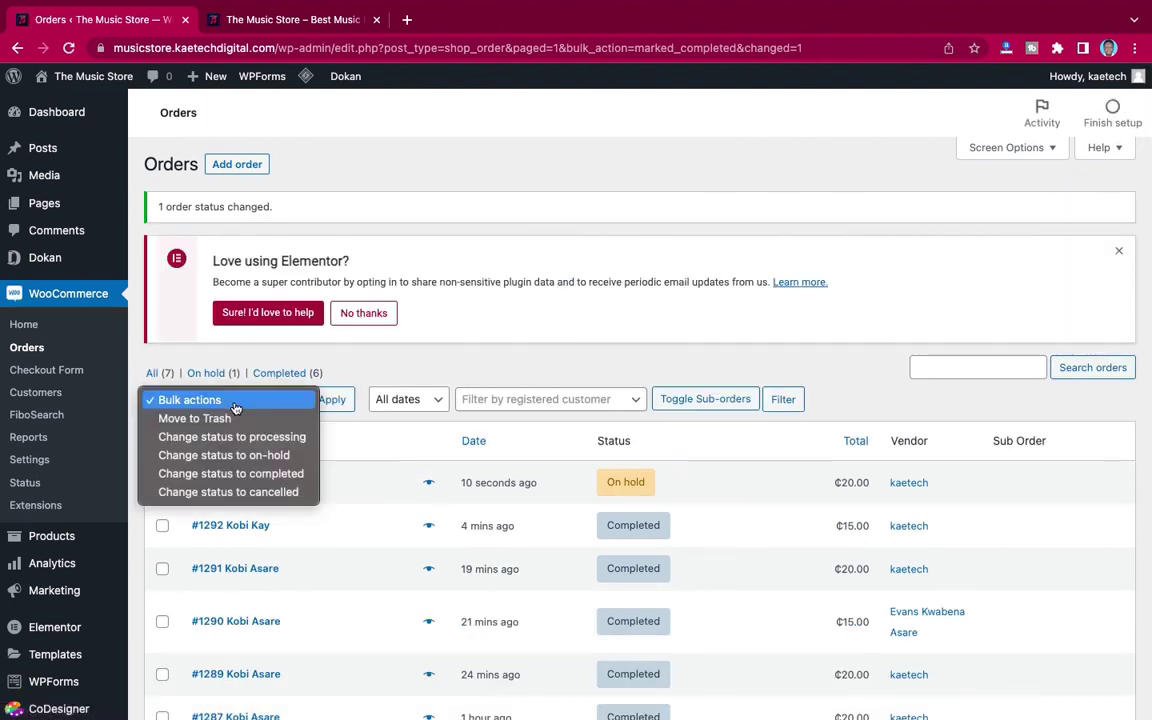
{"action": "left_click", "coordinate": [222, 473]}
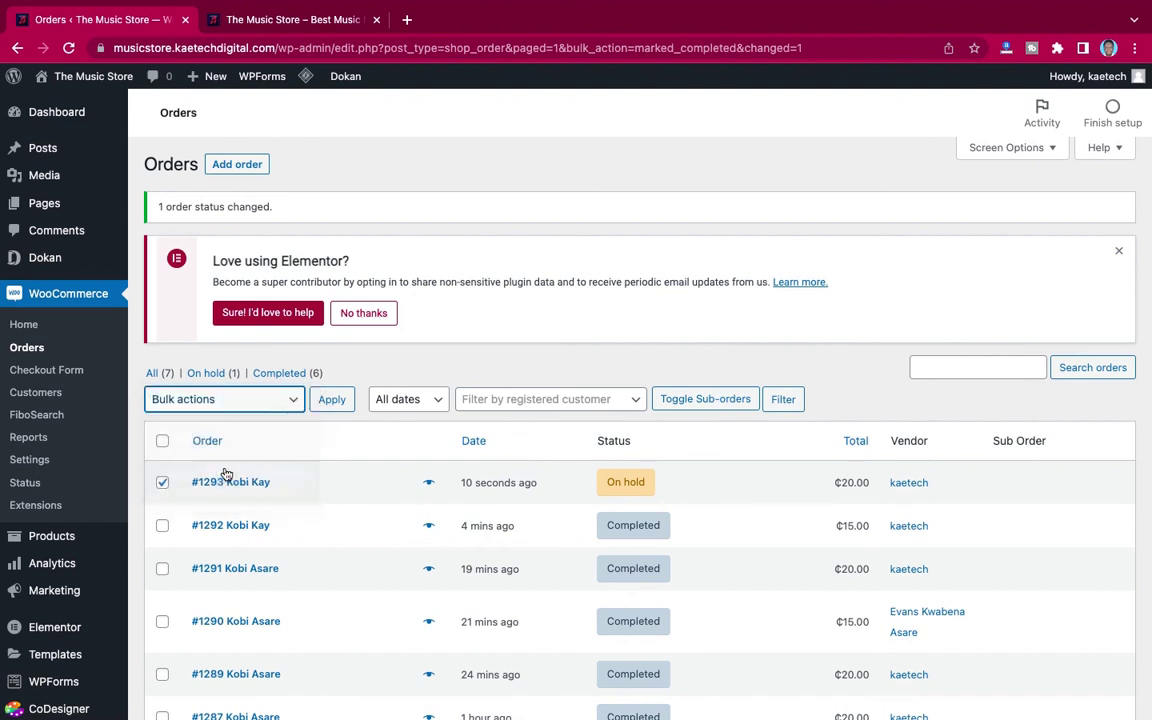
{"action": "left_click", "coordinate": [336, 403]}
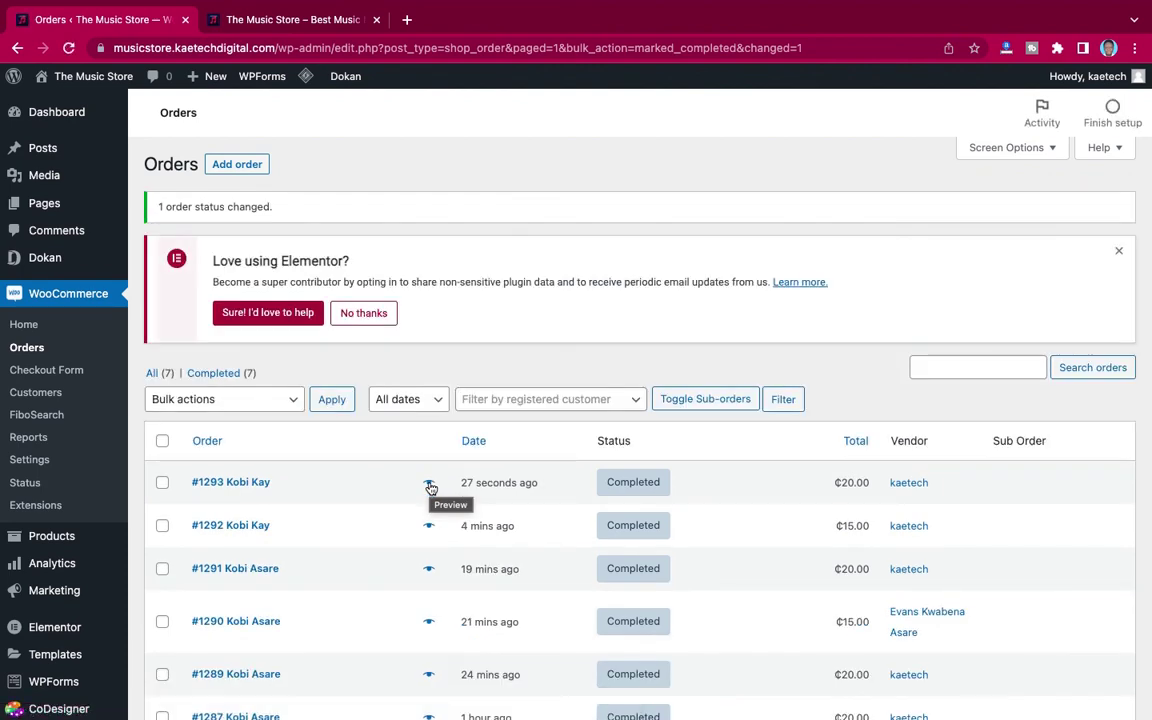
{"action": "key", "text": "ctrl+Left"}
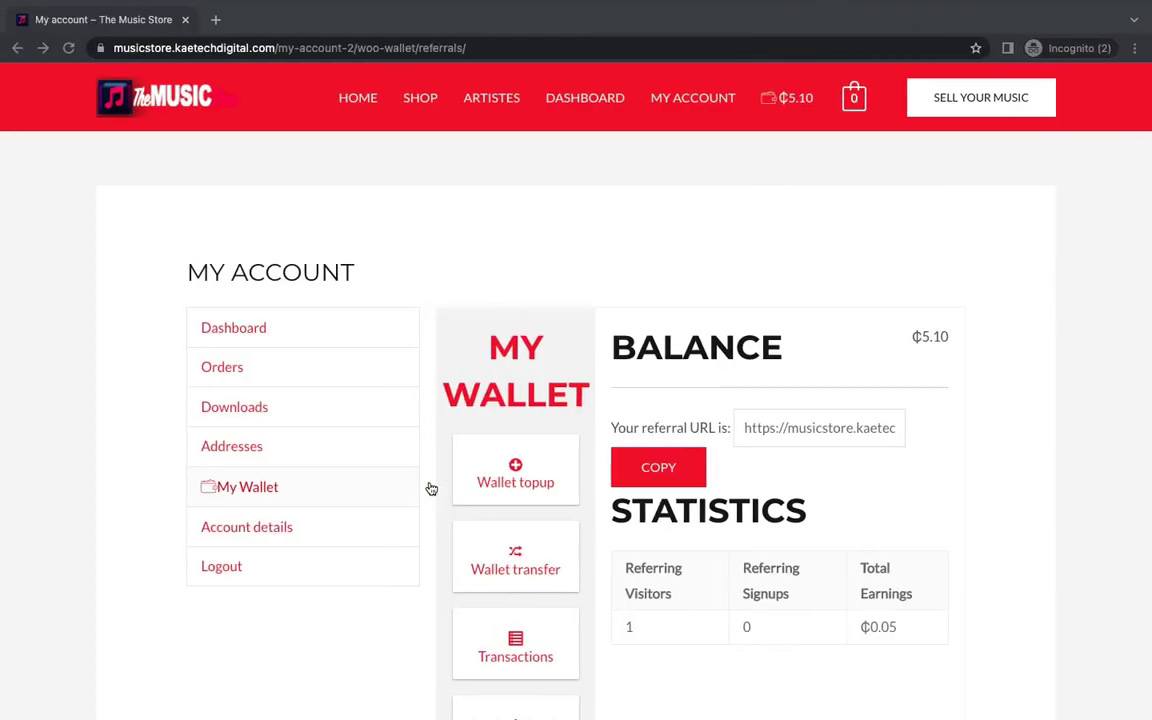
Step: Reload the referrer's wallet and highlight its 1 Referring Signup and ₵2.05 Total Earnings
{"action": "left_click", "coordinate": [83, 161]}
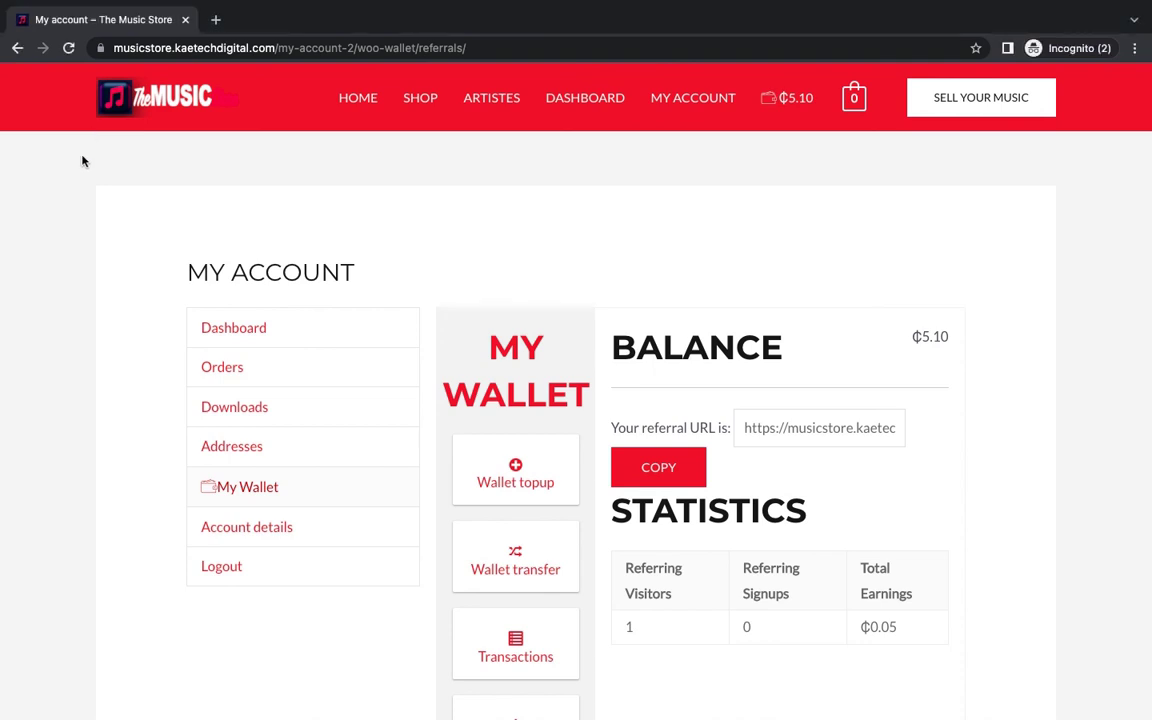
{"action": "left_click", "coordinate": [68, 48]}
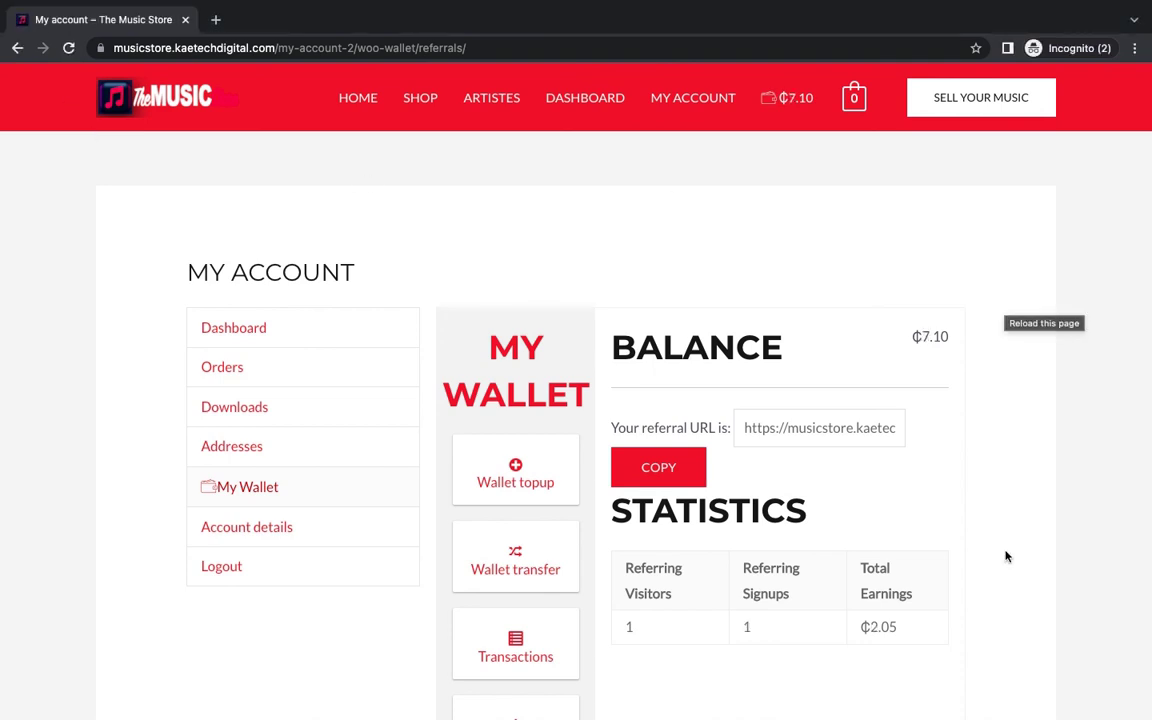
{"action": "scroll", "coordinate": [1006, 557], "scroll_direction": "down", "scroll_amount": 3}
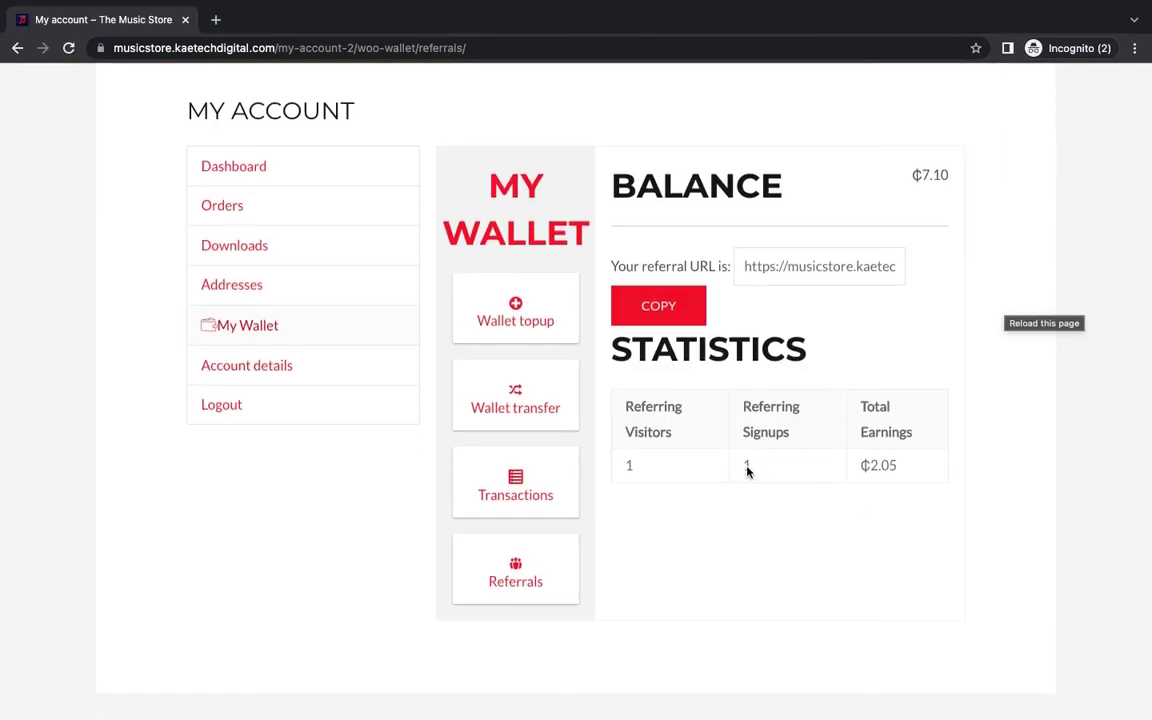
{"action": "left_click_drag", "start_coordinate": [754, 468], "coordinate": [740, 469]}
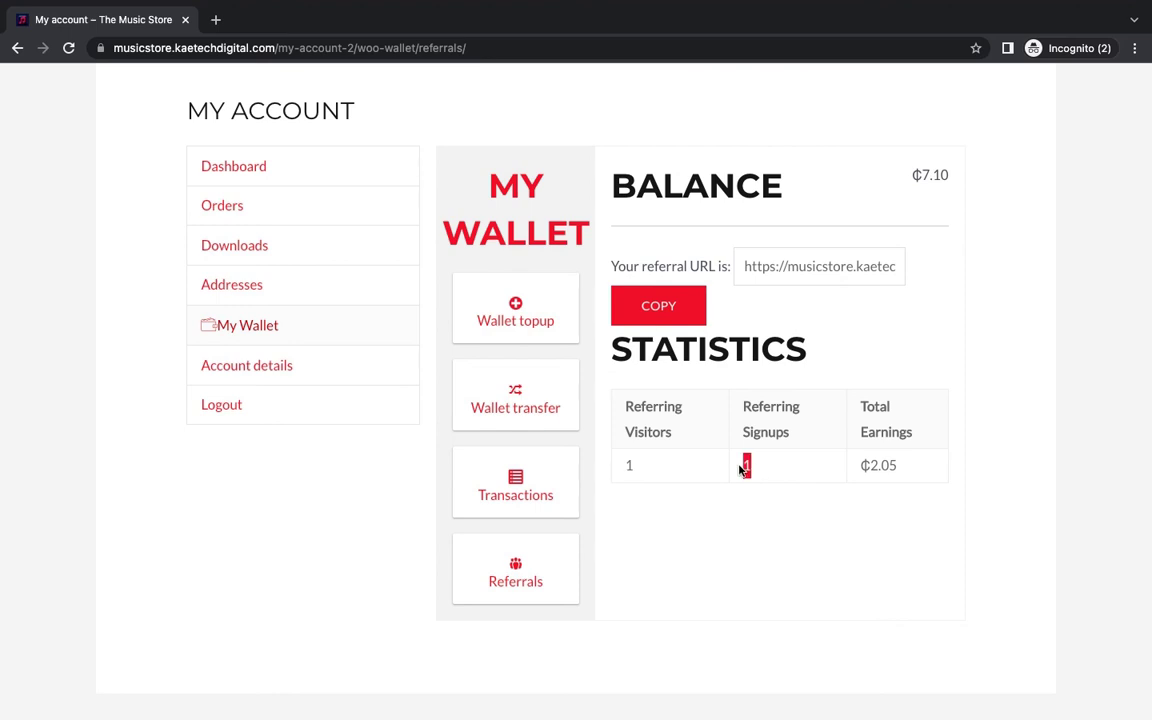
{"action": "left_click", "coordinate": [757, 471]}
{"action": "double_click", "coordinate": [747, 466]}
{"action": "left_click_drag", "start_coordinate": [882, 468], "coordinate": [862, 466]}
{"action": "left_click", "coordinate": [865, 470]}
{"action": "scroll", "coordinate": [965, 202], "scroll_direction": "up", "scroll_amount": 3}
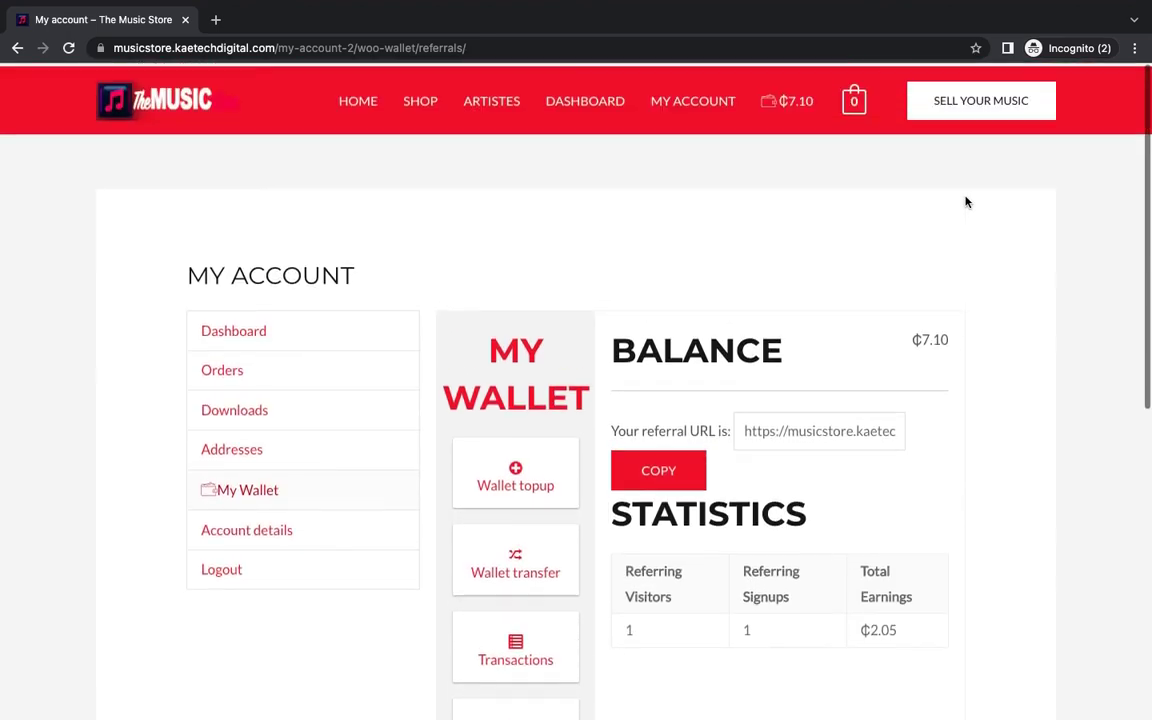
{"action": "key", "text": "ctrl+Left"}
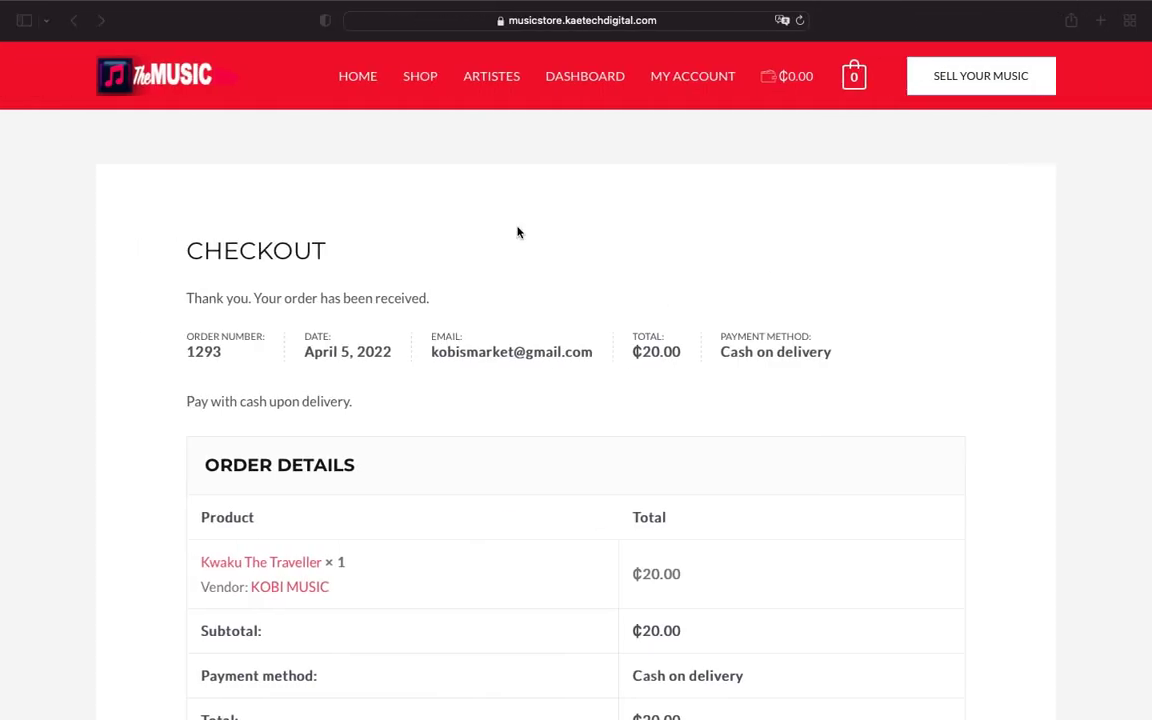
Step: Open the buyer's My Account > My Wallet and highlight the ₵0.20 cashback credit for #1293
{"action": "left_click", "coordinate": [688, 78]}
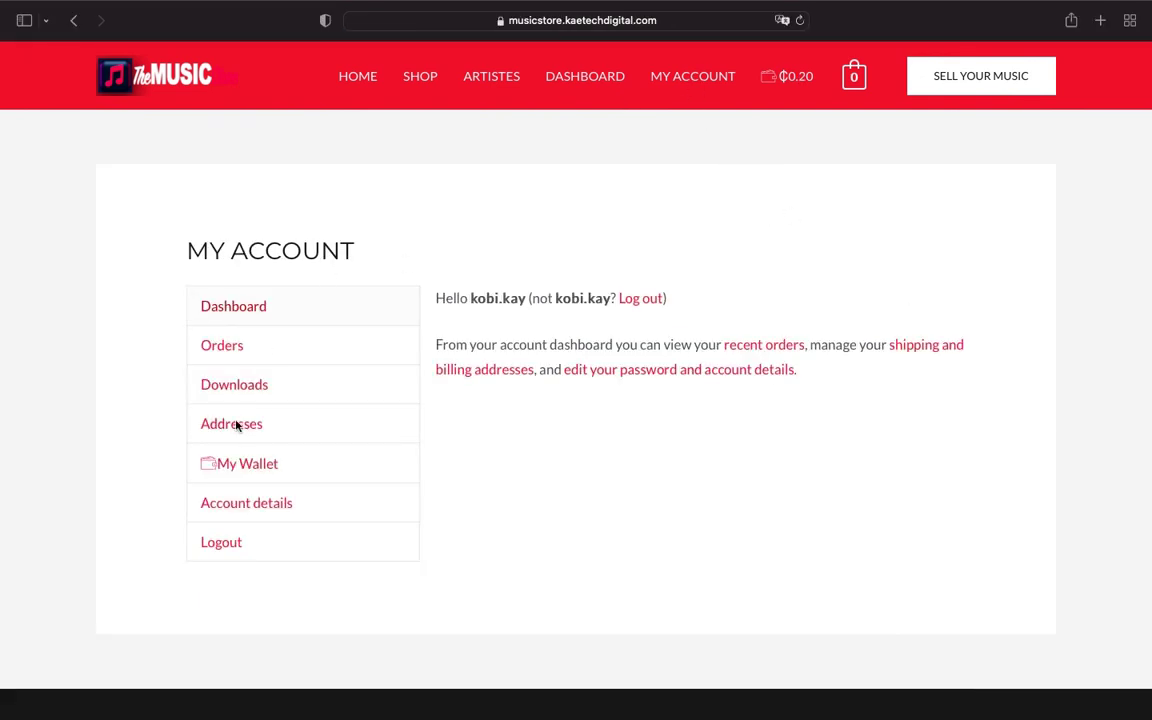
{"action": "left_click", "coordinate": [238, 475]}
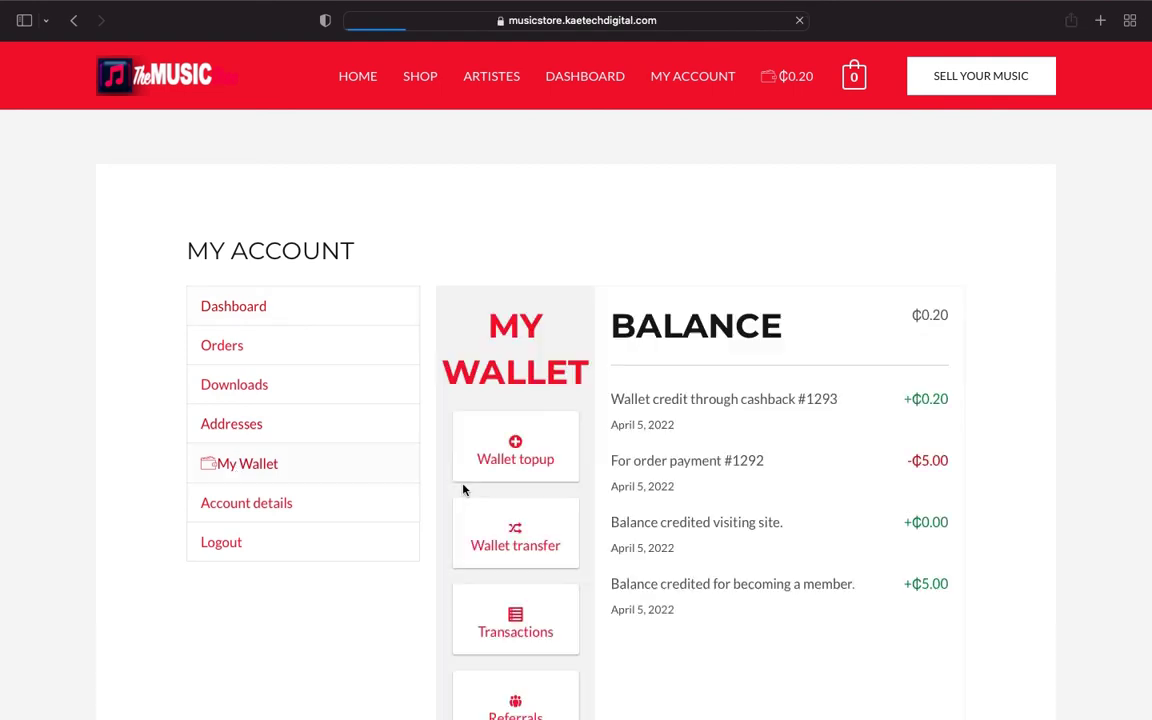
{"action": "scroll", "coordinate": [854, 490], "scroll_direction": "down", "scroll_amount": 3}
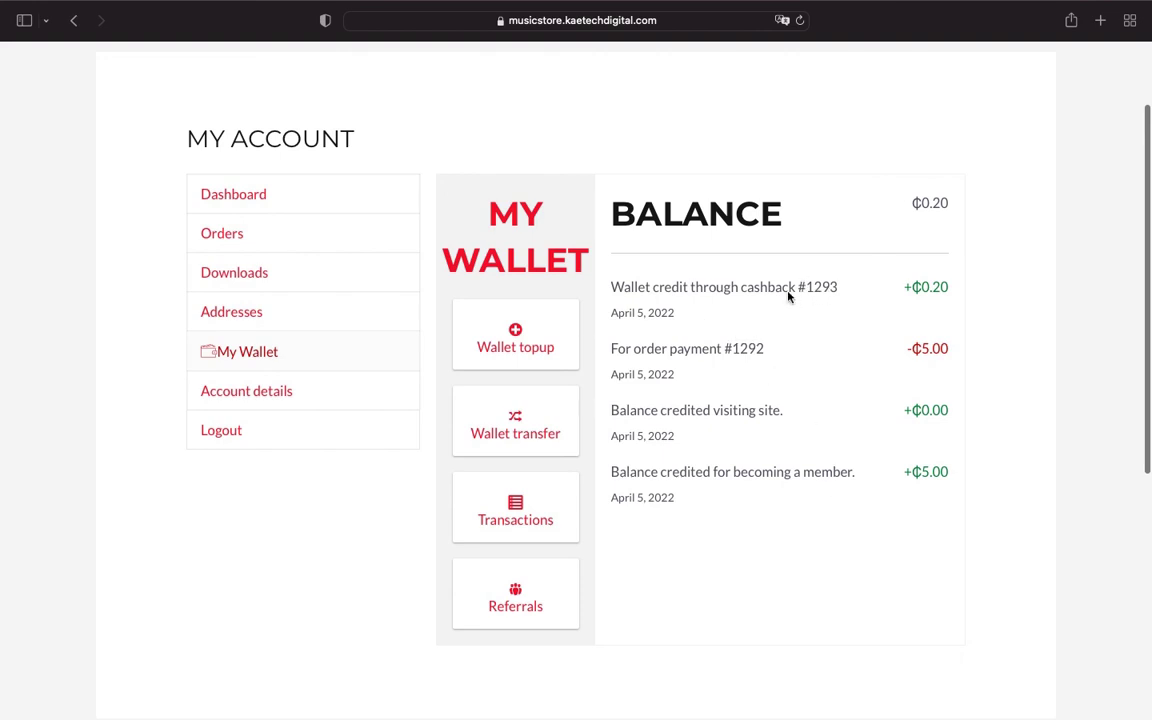
{"action": "triple_click", "coordinate": [920, 290]}
{"action": "left_click", "coordinate": [955, 290]}
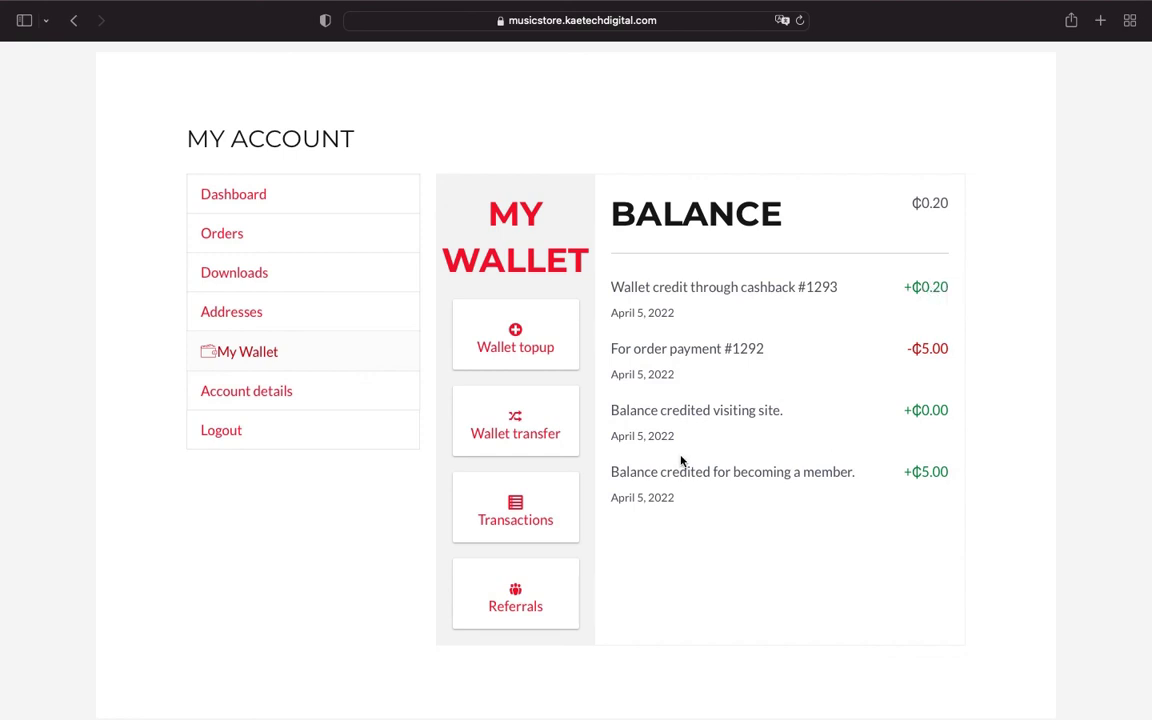
{"action": "scroll", "coordinate": [612, 437], "scroll_direction": "up", "scroll_amount": 3}
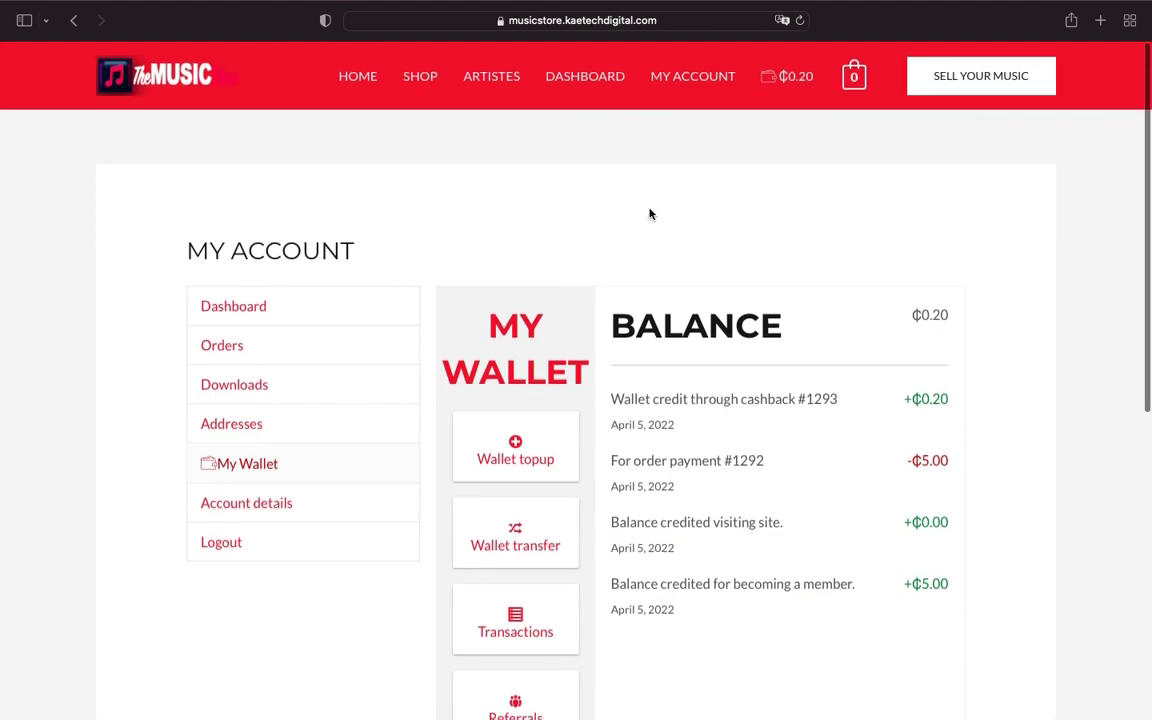
{"action": "key", "text": "ctrl+Right"}
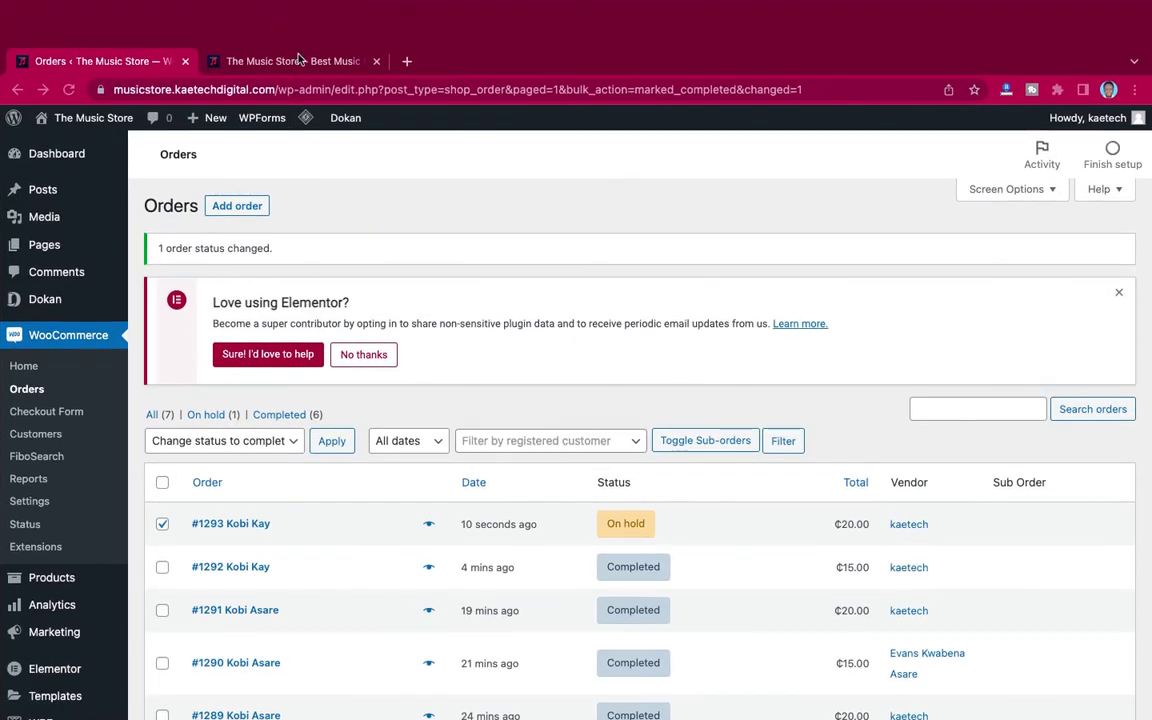
Step: Switch to The Music Store homepage tab and reload it
{"action": "left_click", "coordinate": [297, 62]}
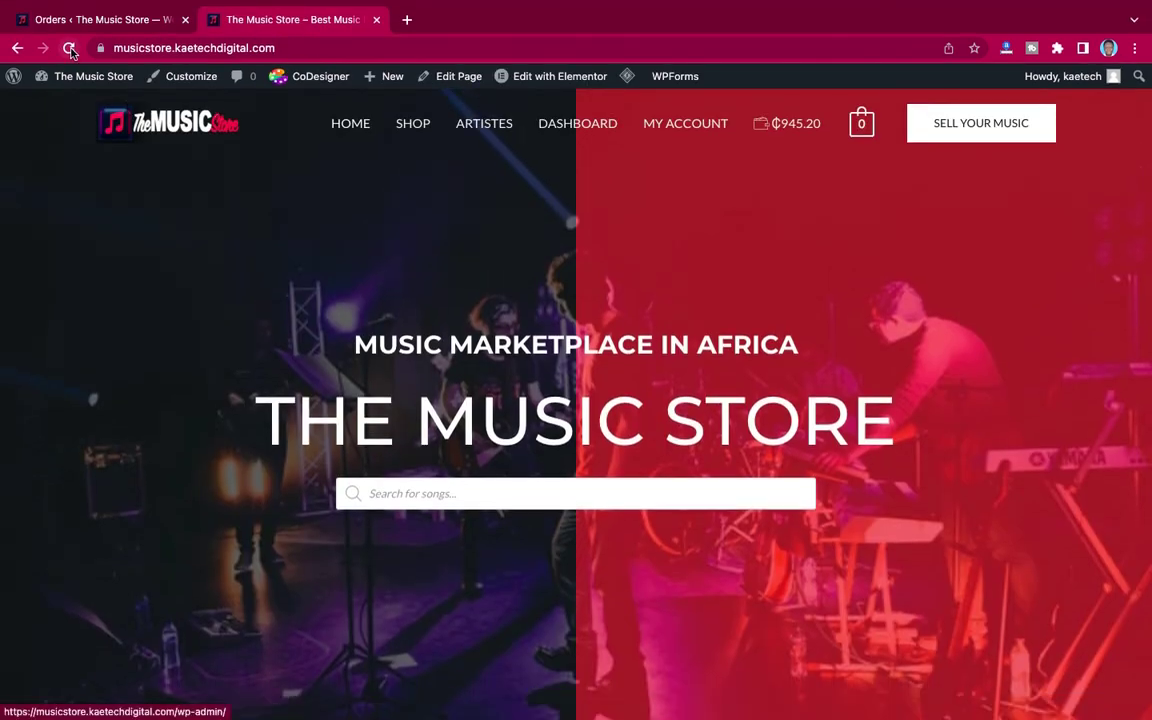
{"action": "left_click", "coordinate": [70, 49]}
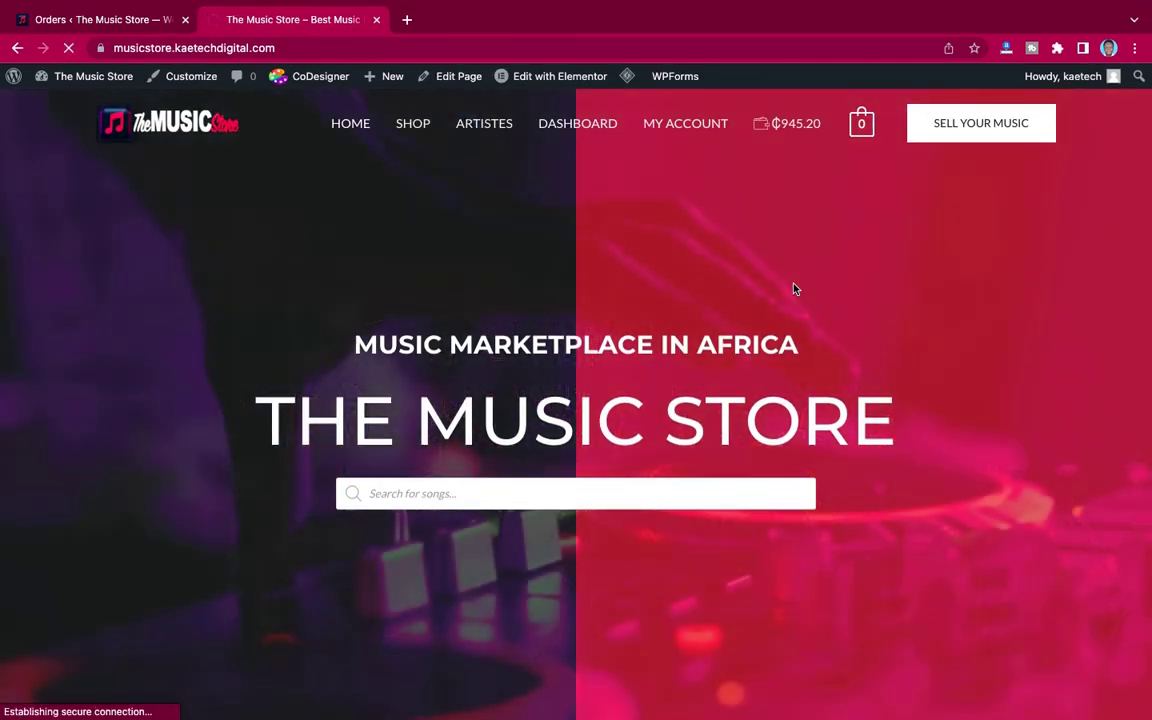